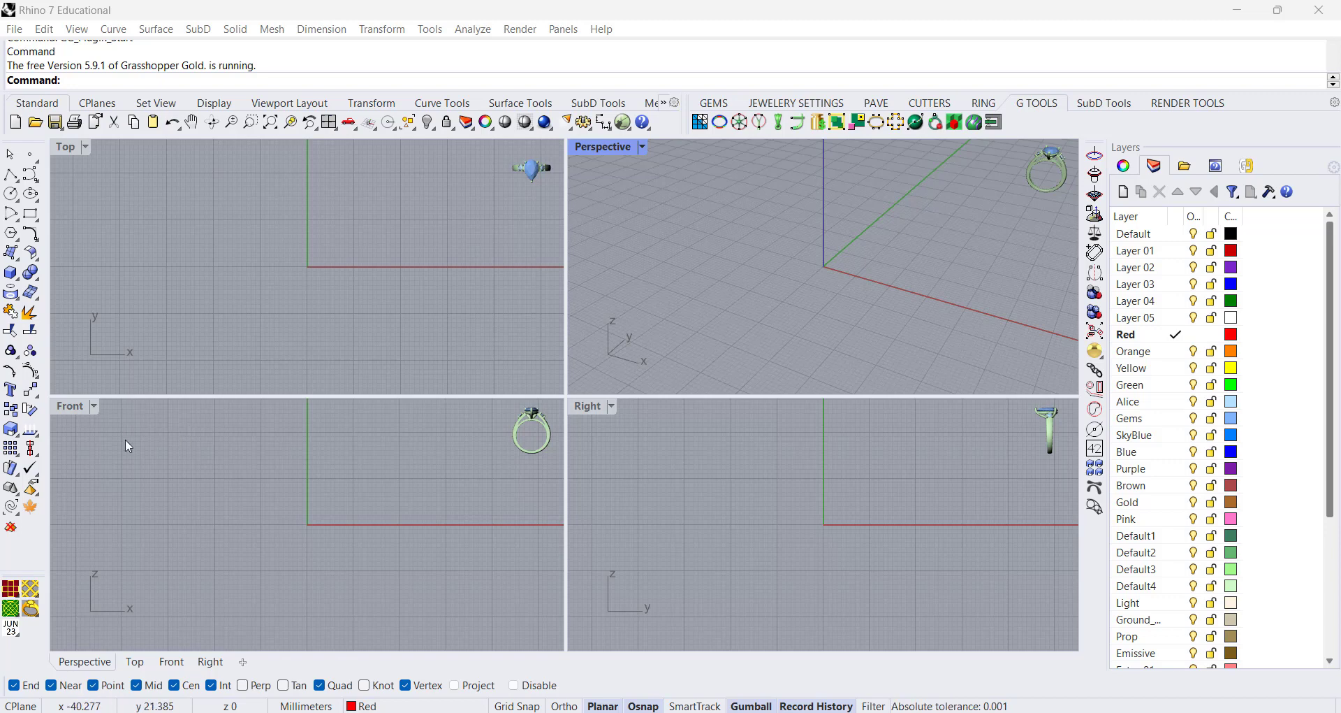
- Create a Brazilian size 17 ring size rail in the maximised Front view
double_click(74, 406)
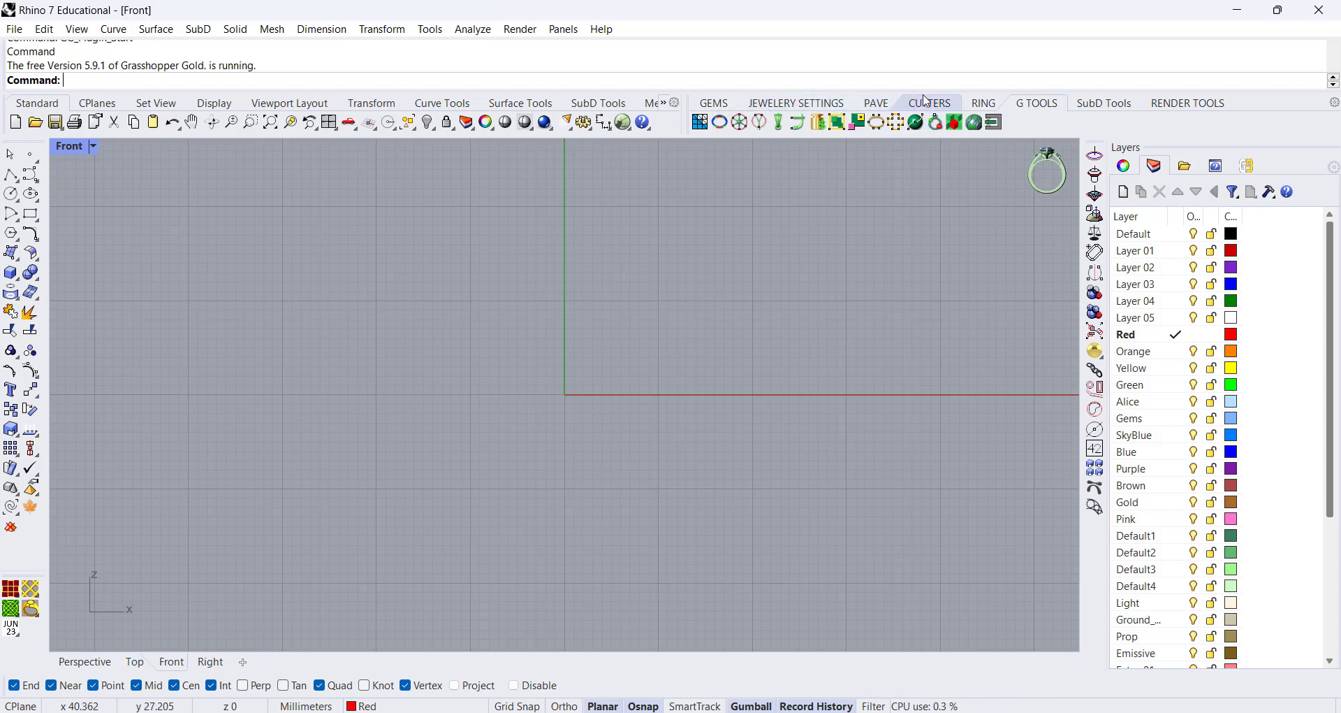
click(984, 104)
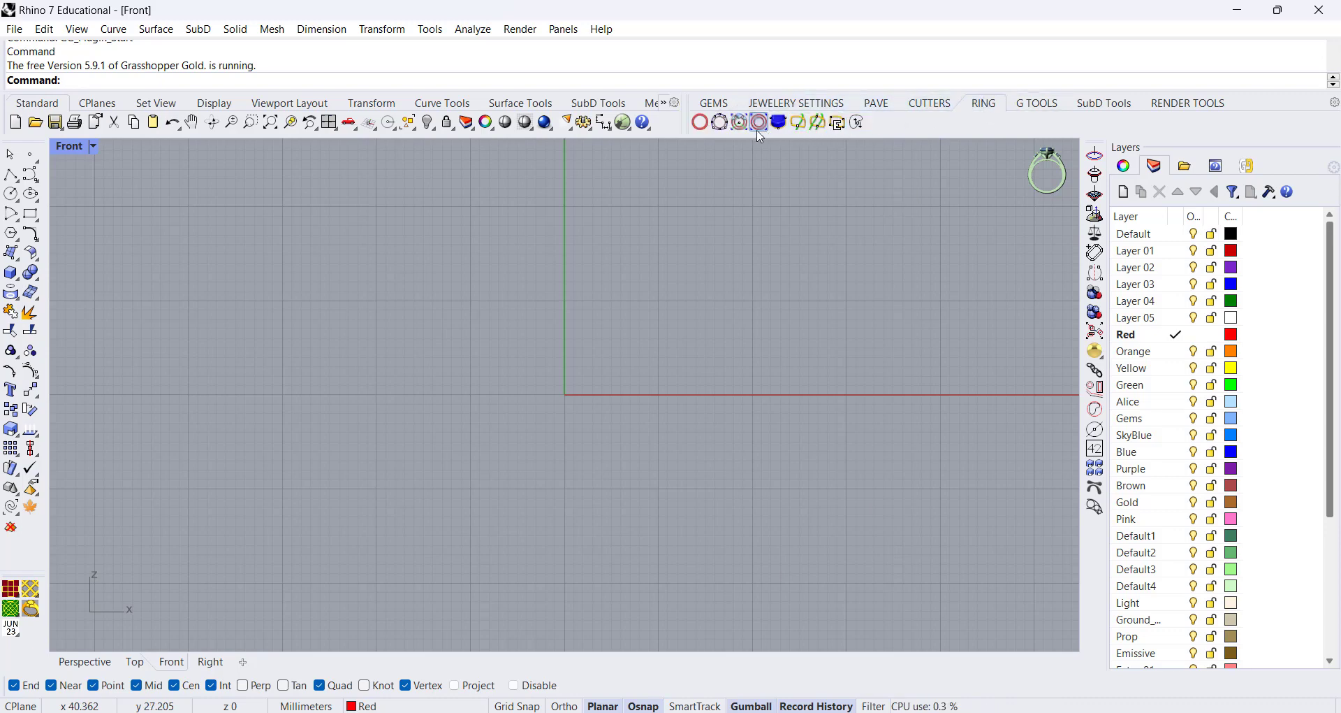
click(701, 123)
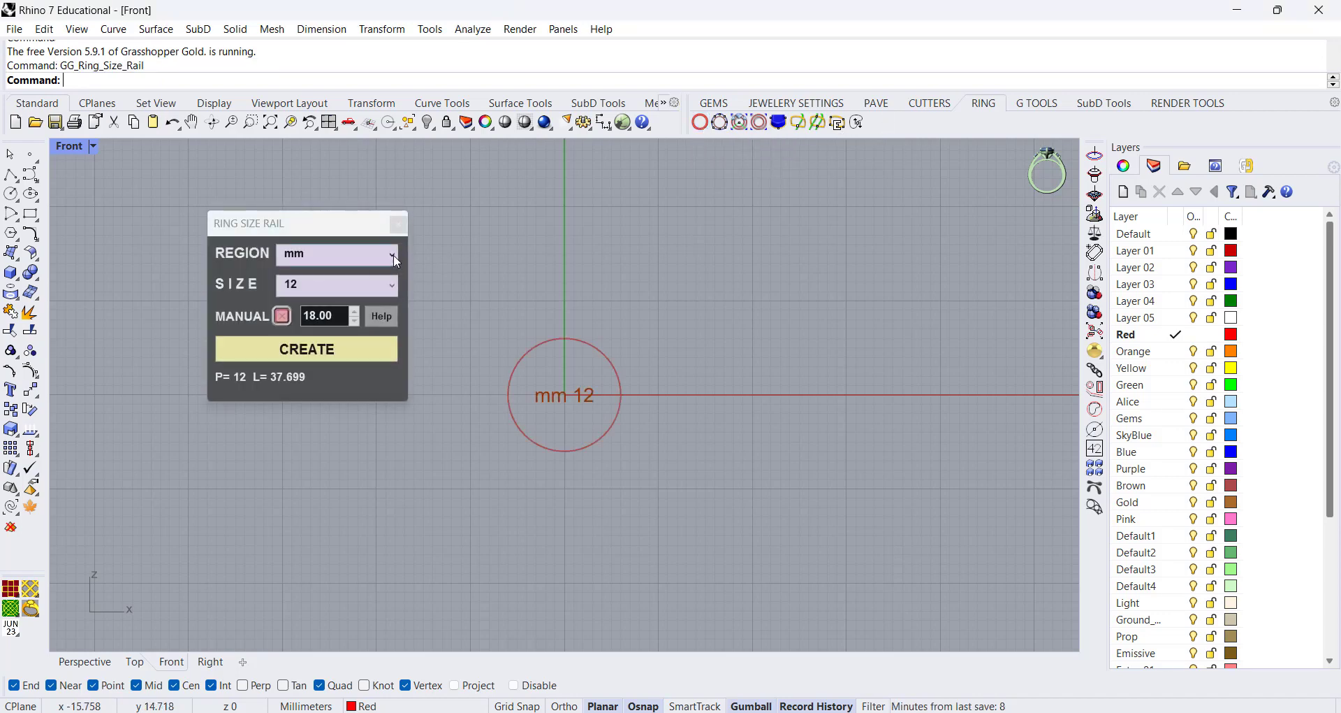
click(393, 254)
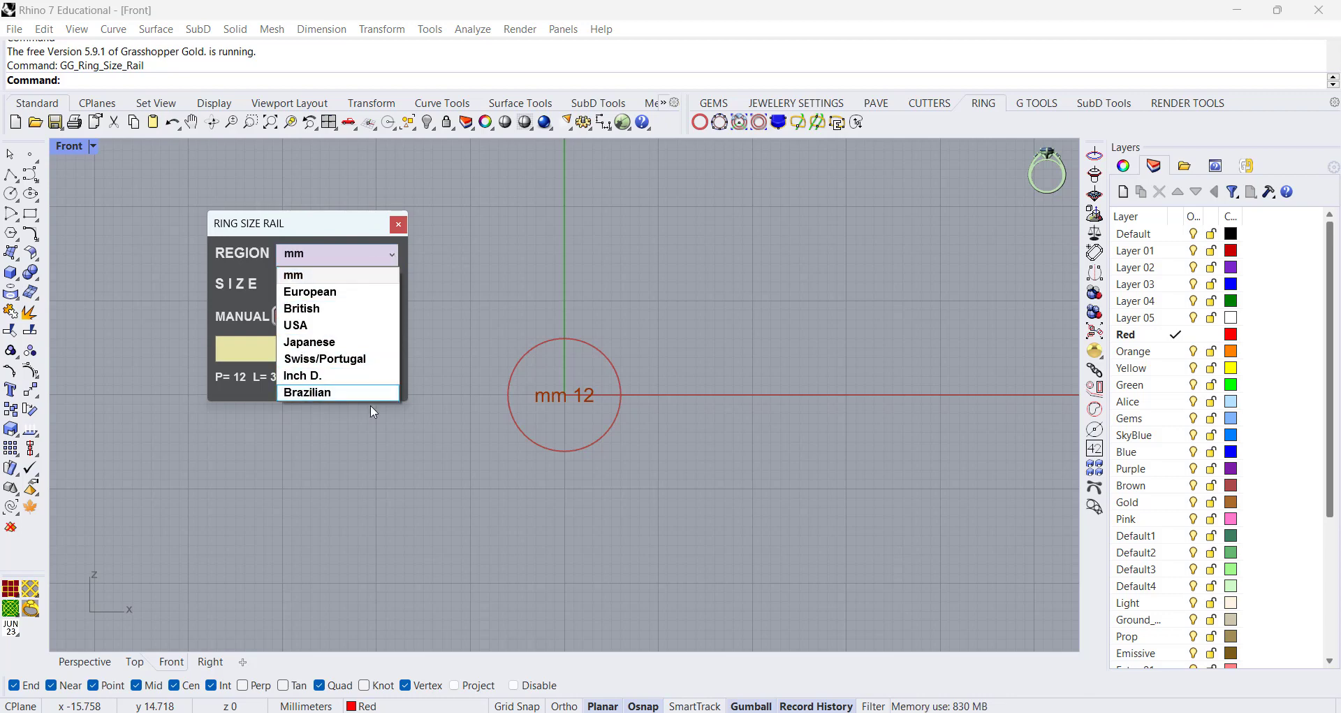
click(349, 393)
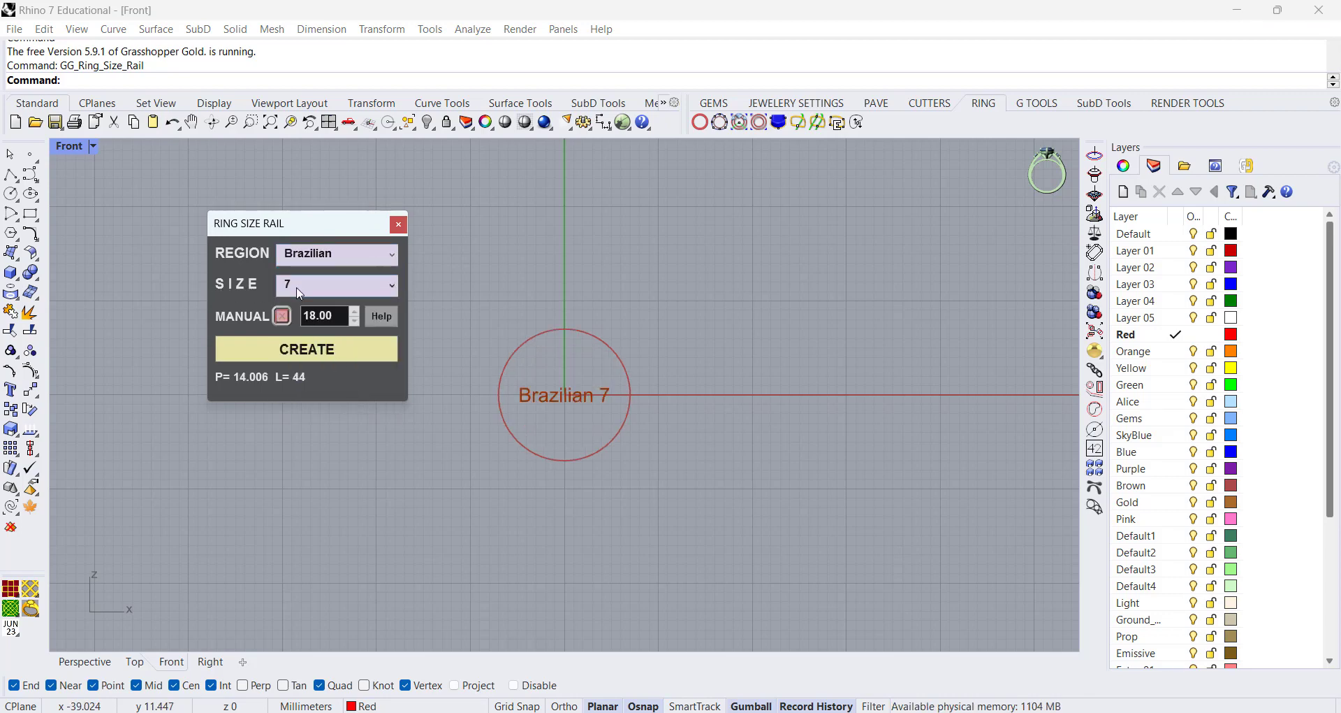
click(320, 286)
scroll(347, 371, down, 3)
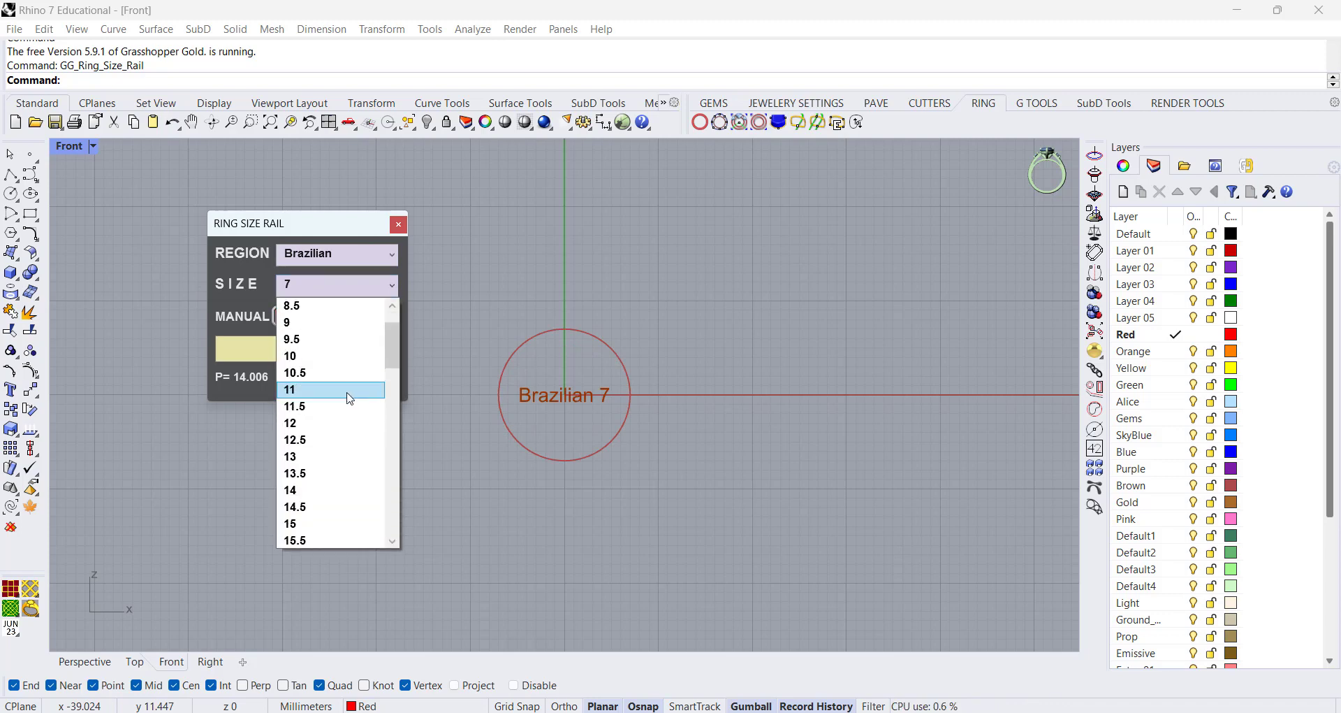
click(340, 440)
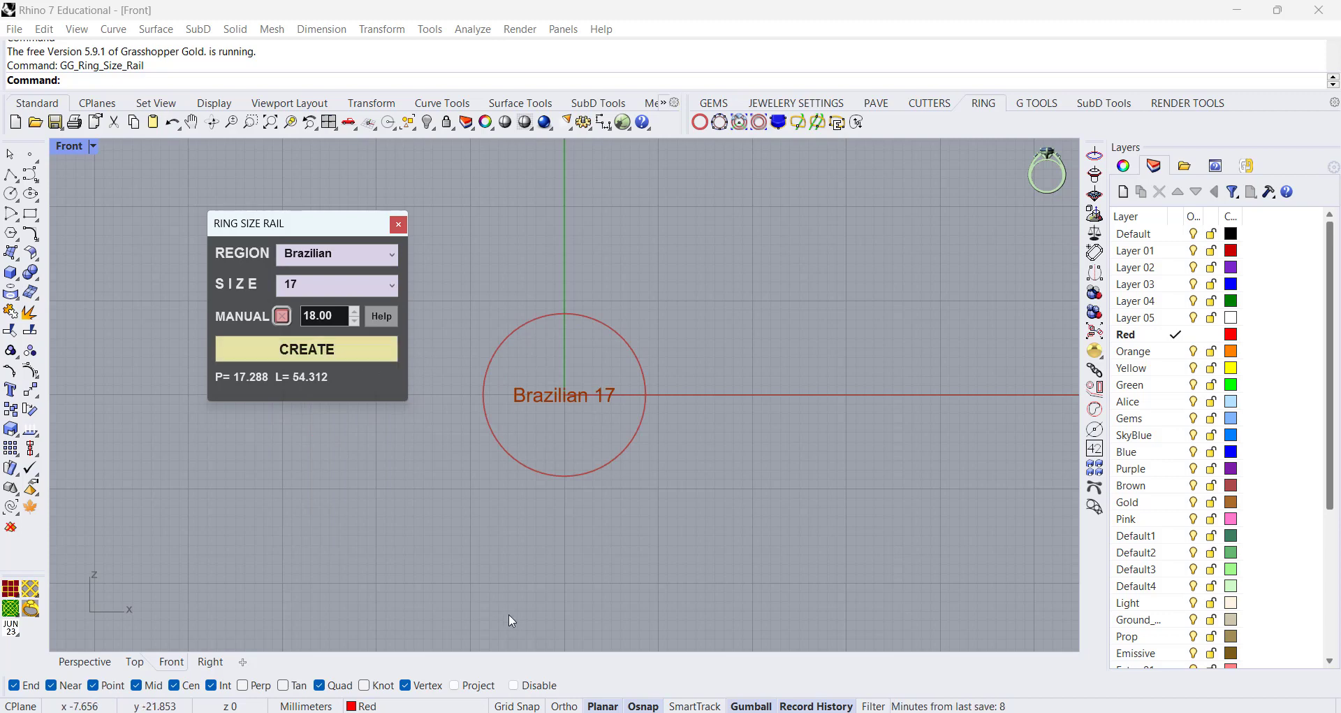
click(399, 225)
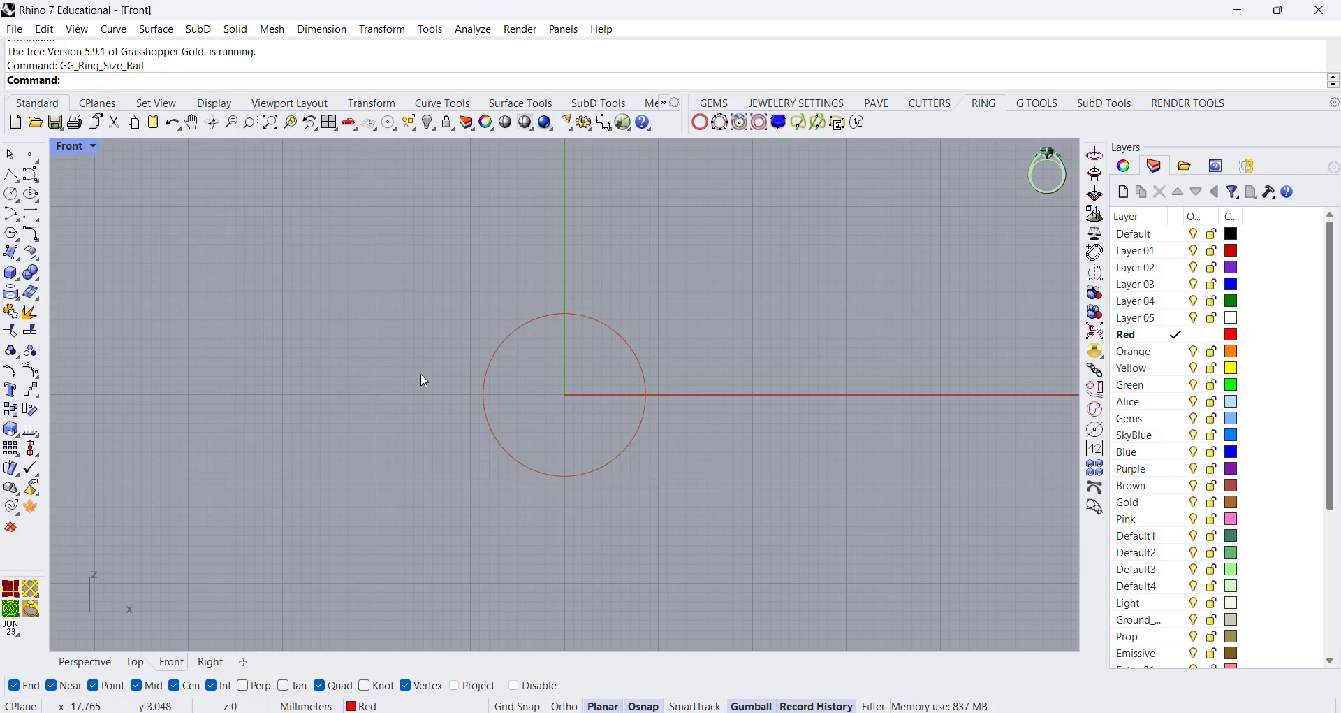
- Maximise the Right view and hide its construction grid
double_click(67, 145)
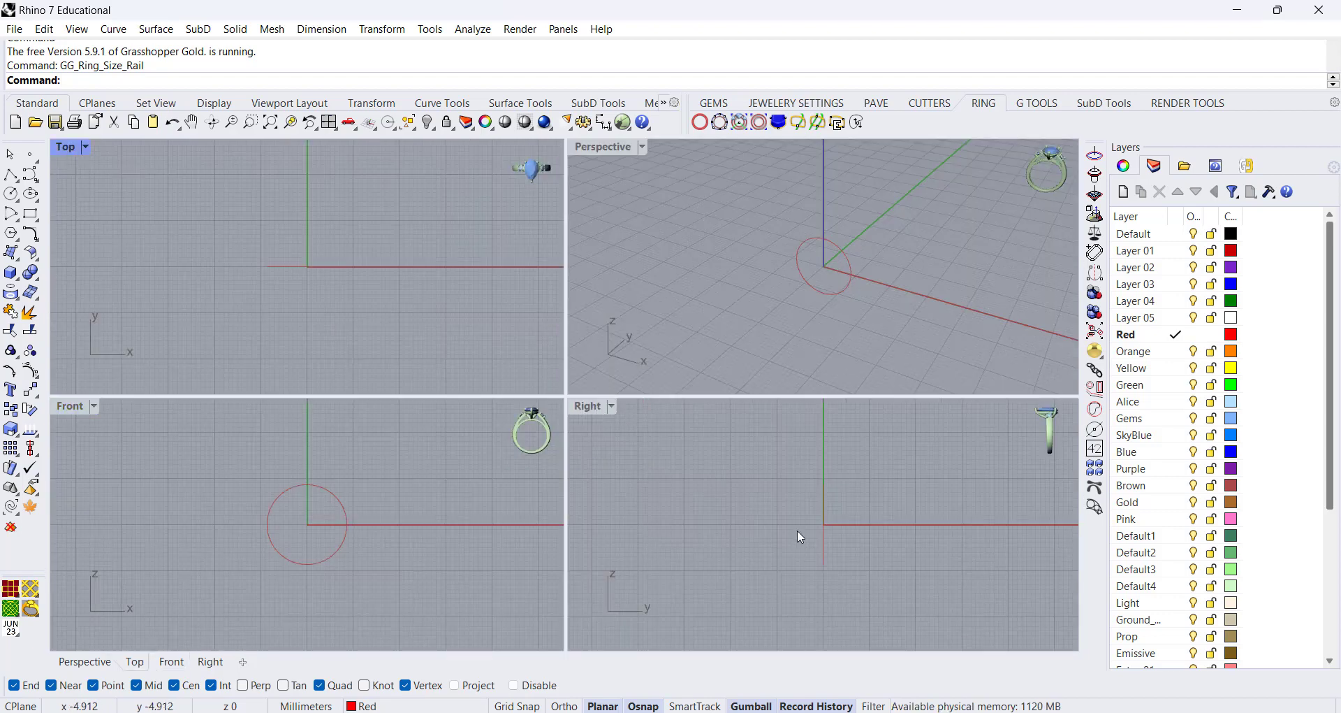
double_click(587, 405)
right_drag(629, 351, 553, 355)
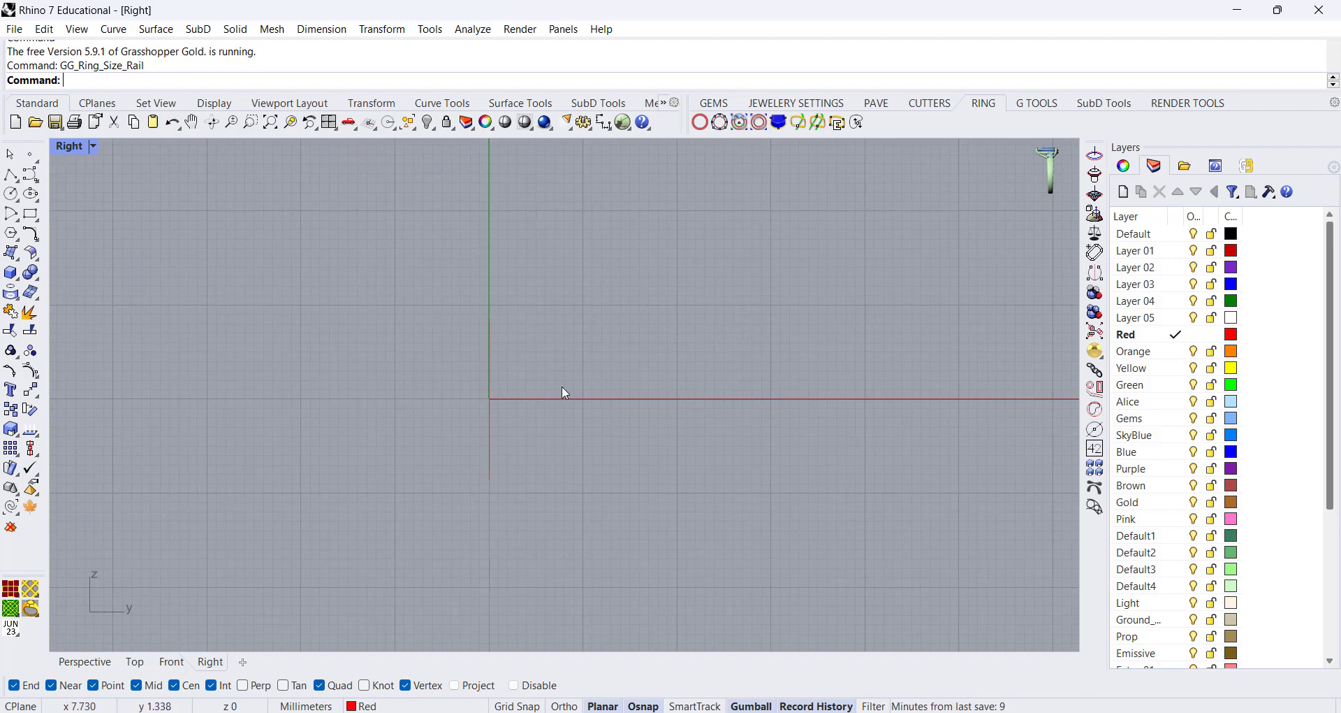
key(F7)
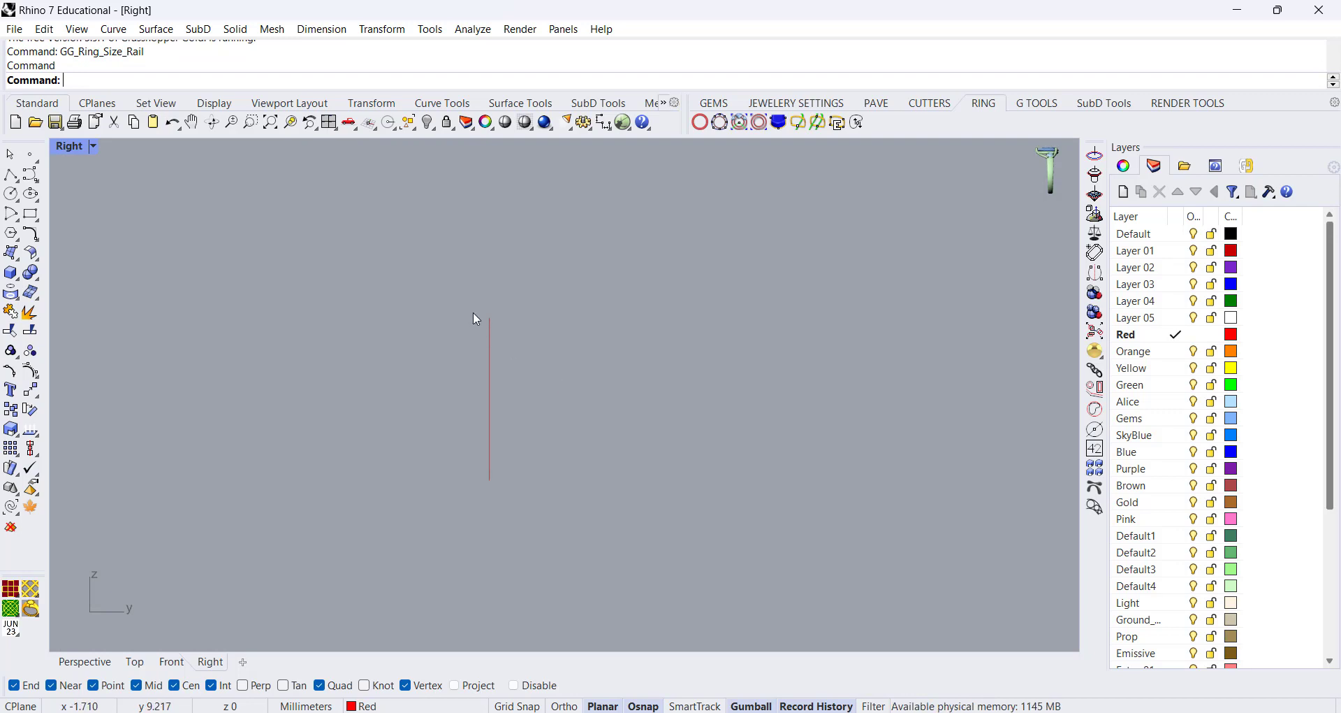
scroll(478, 317, up, 2)
scroll(500, 323, up, 4)
right_drag(568, 342, 534, 339)
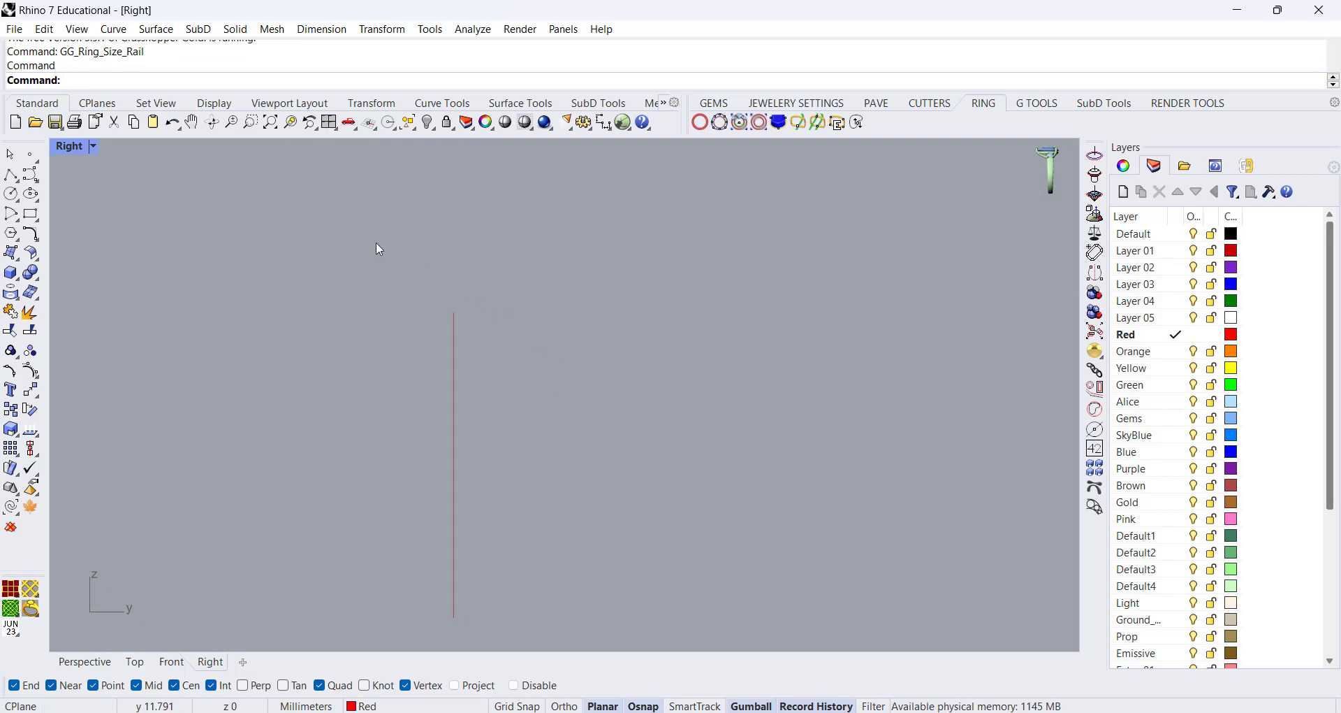
- Start a polyline on the Default layer above the ring rail with a 0.6 mm horizontal segment running away from it
click(29, 176)
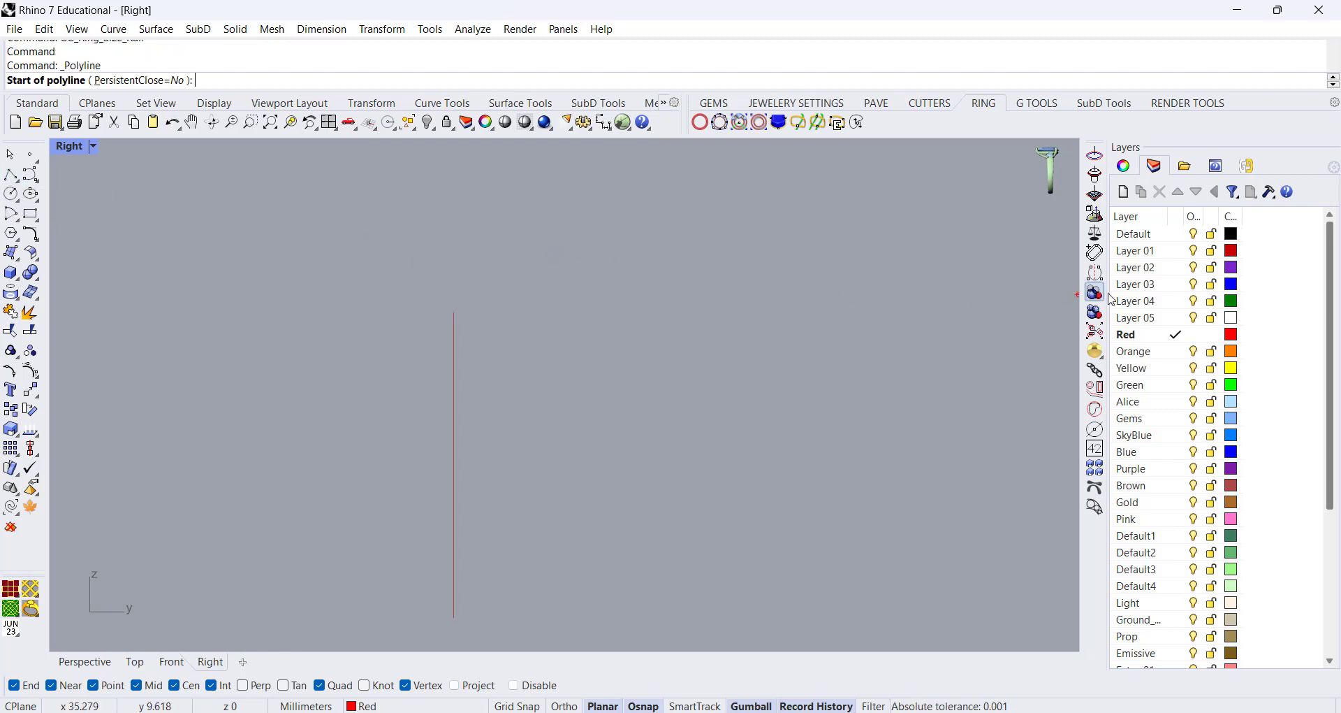
click(1177, 233)
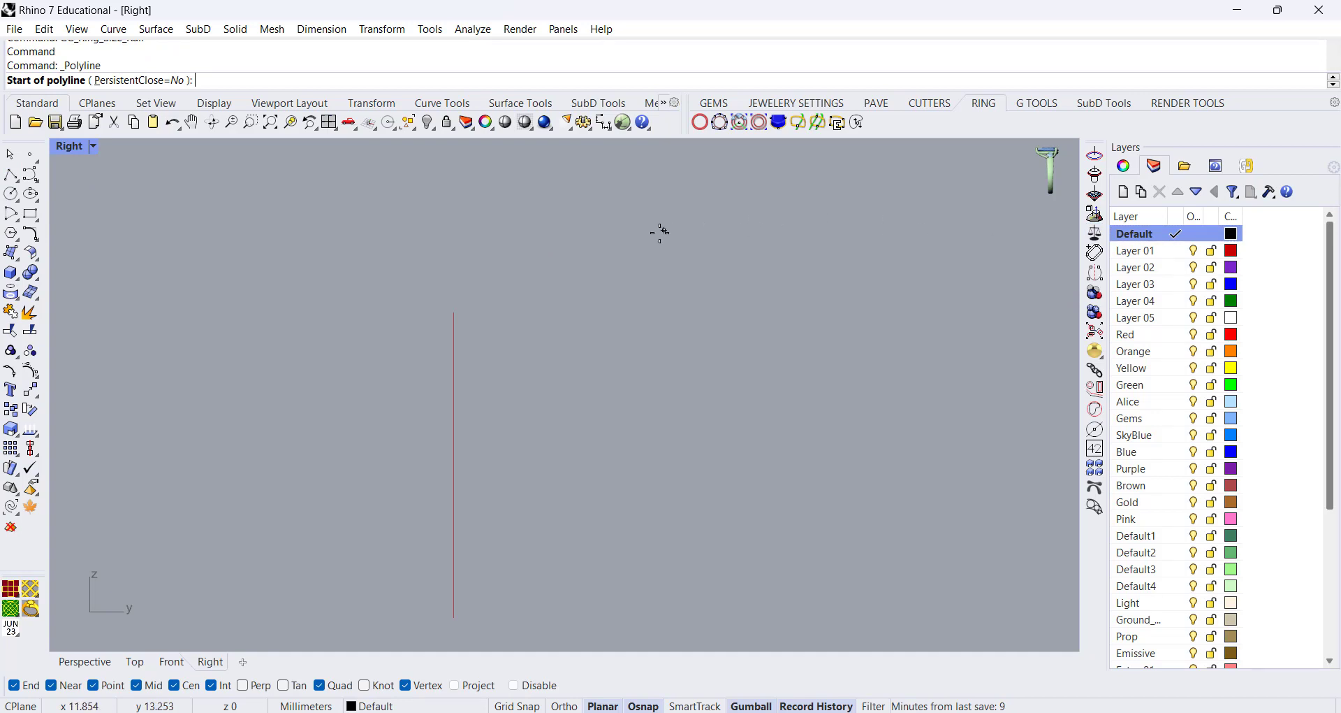
click(563, 260)
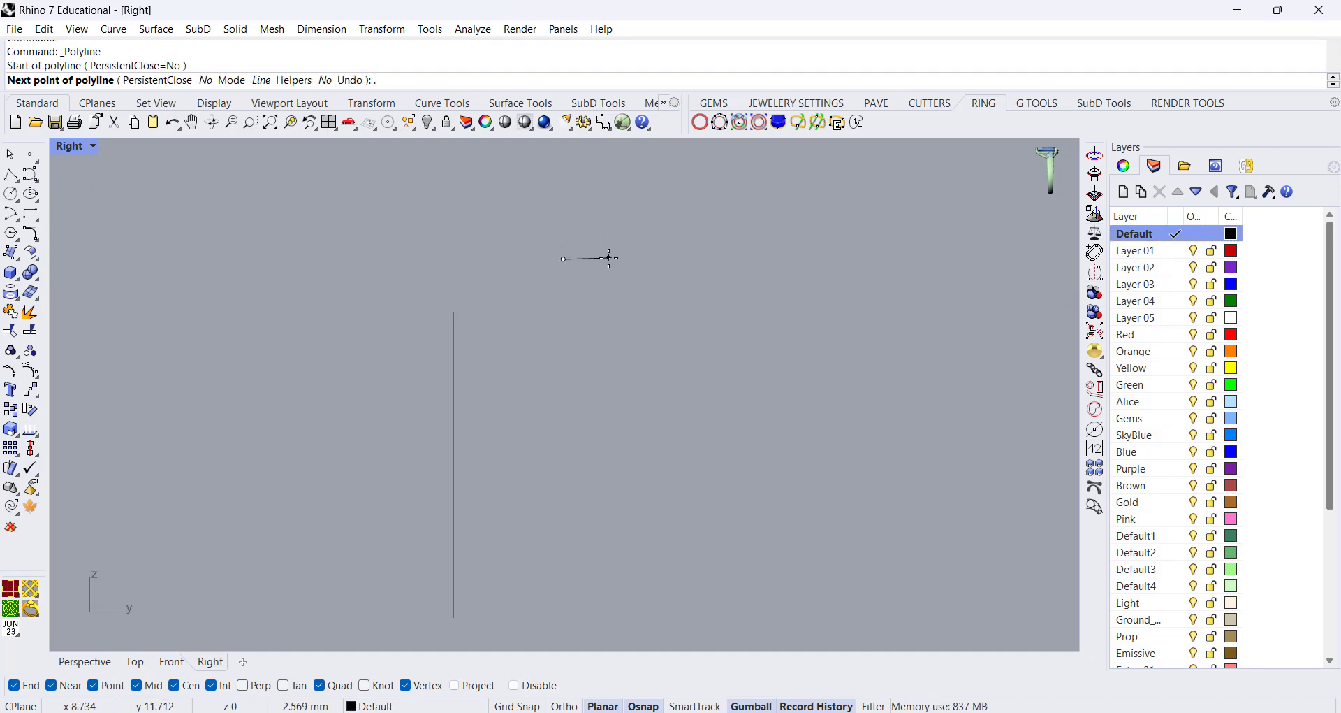
text(.6)
key(Return)
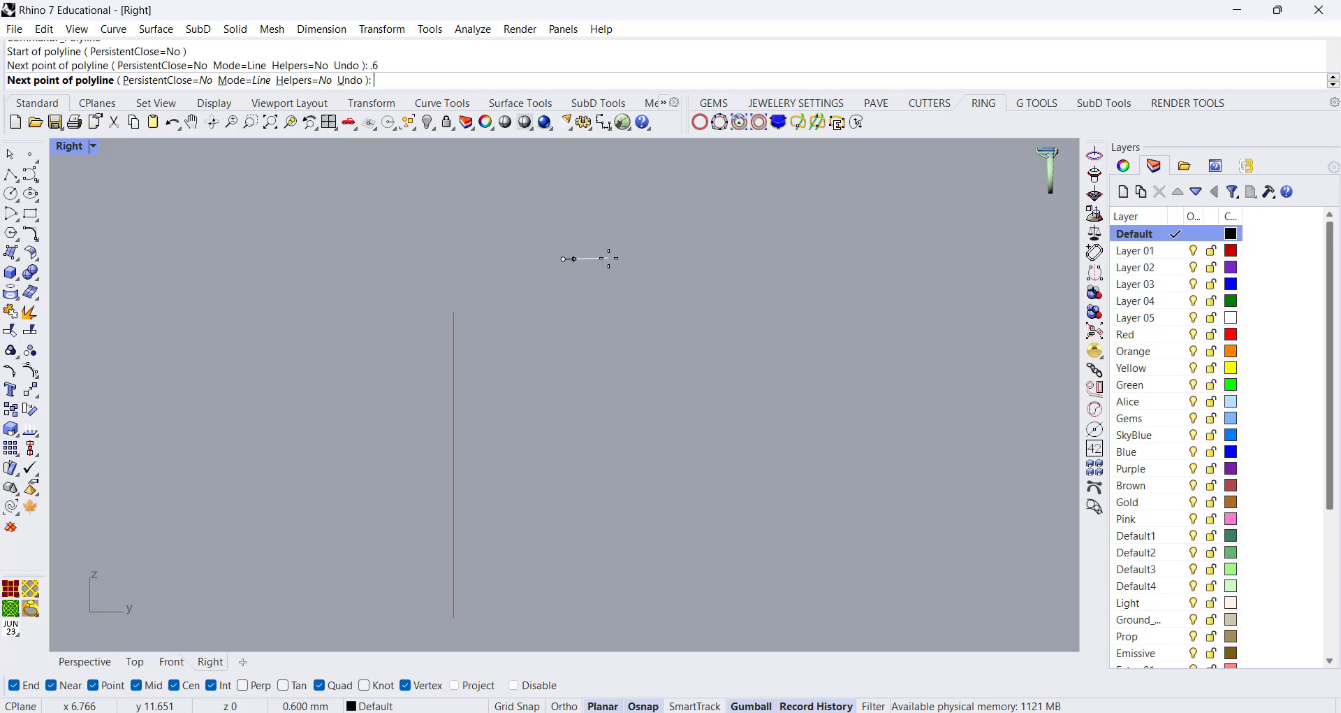
click(589, 260)
- Continue the polyline with a 0.3 mm segment straight down and a 1.8 mm horizontal segment forming the channel floor
scroll(574, 262, up, 5)
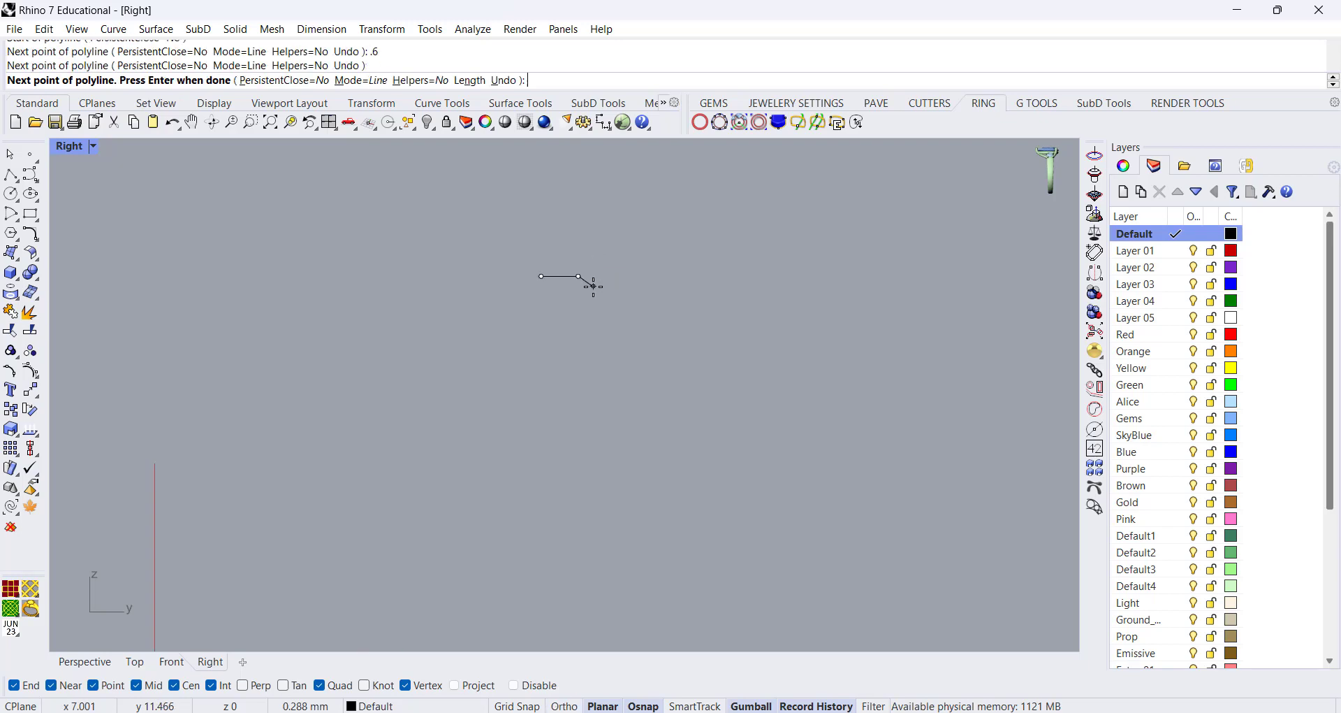
scroll(593, 286, up, 2)
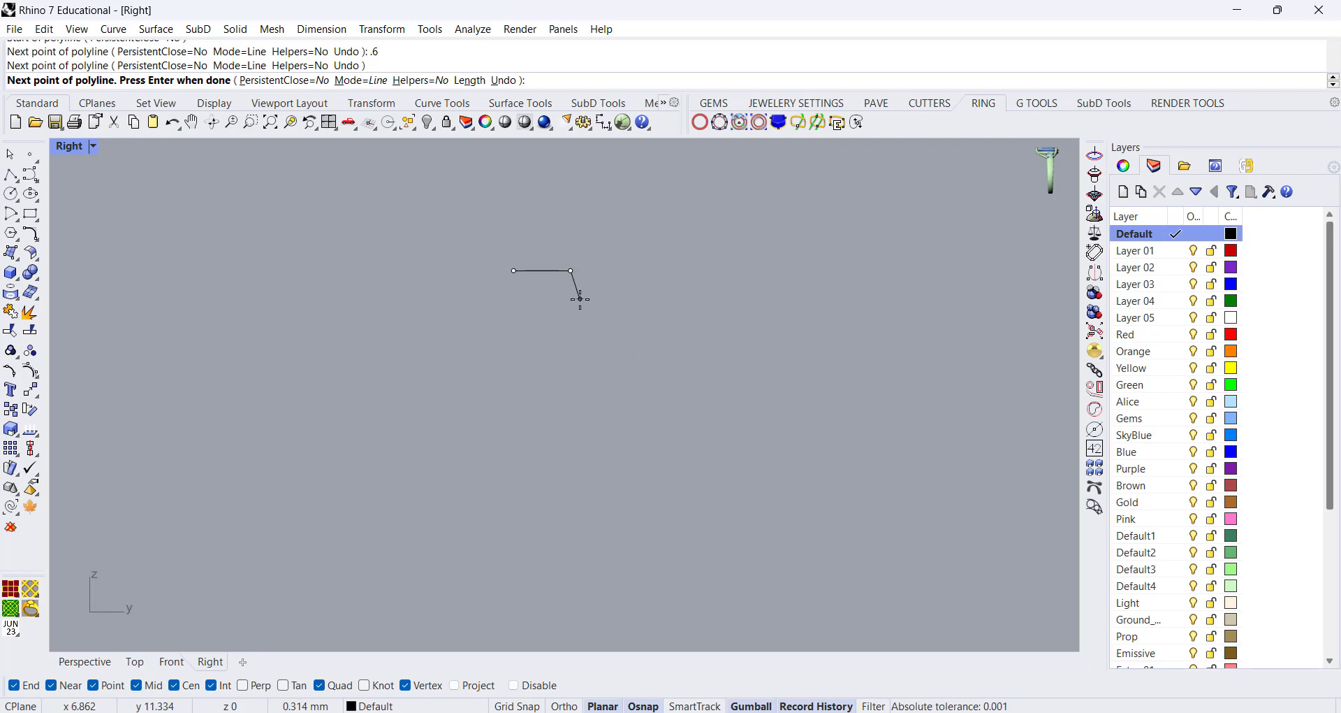
text(.3)
key(Return)
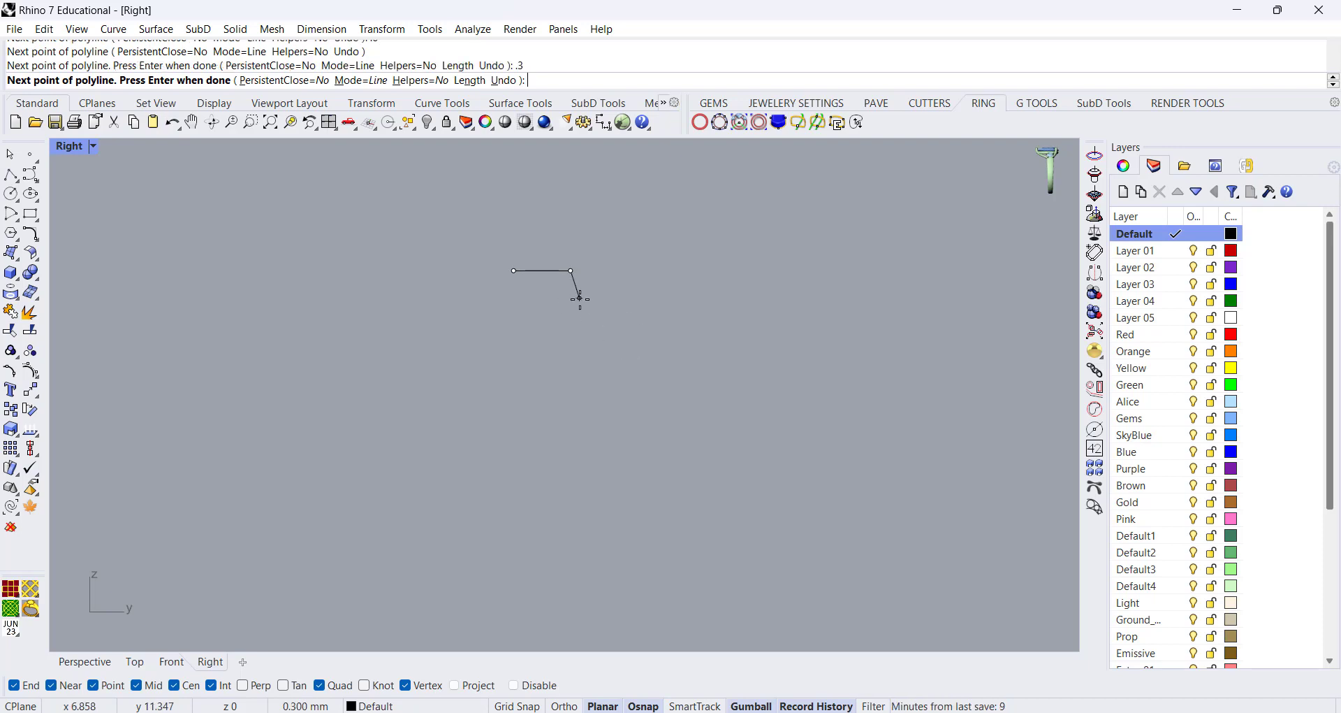
click(579, 298)
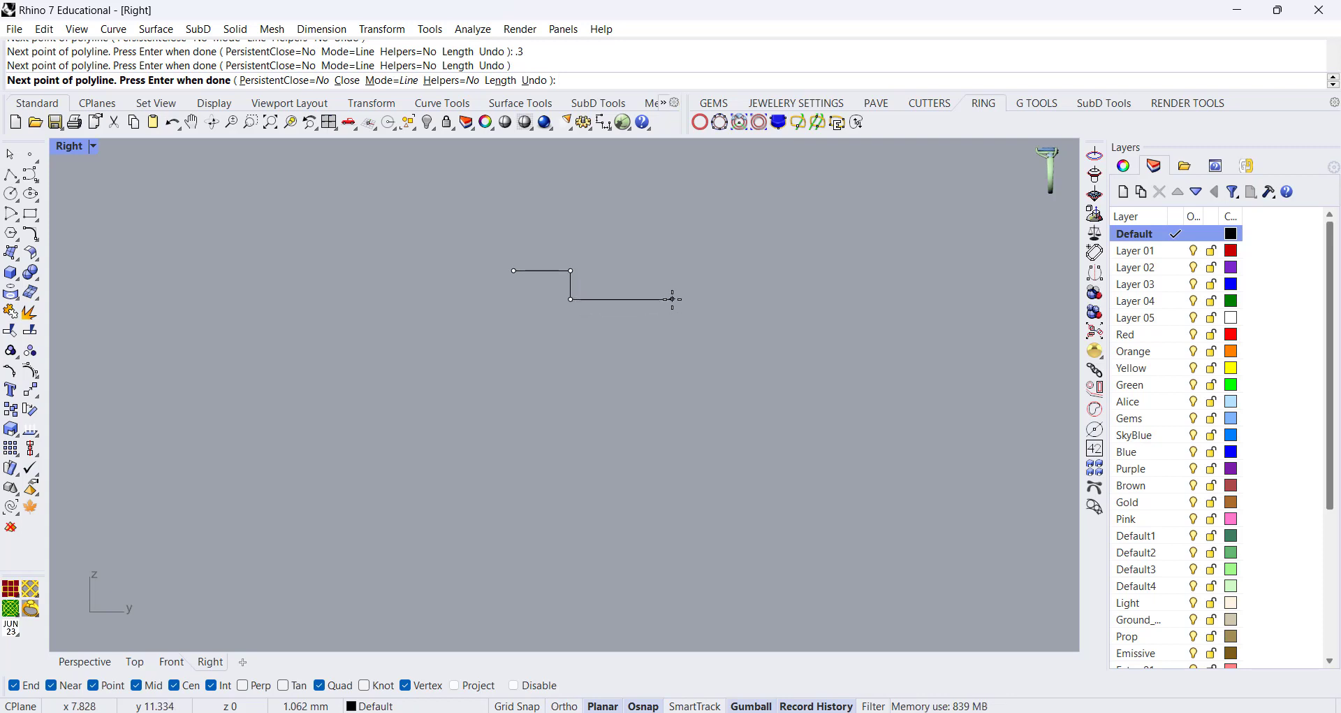
text(1.)
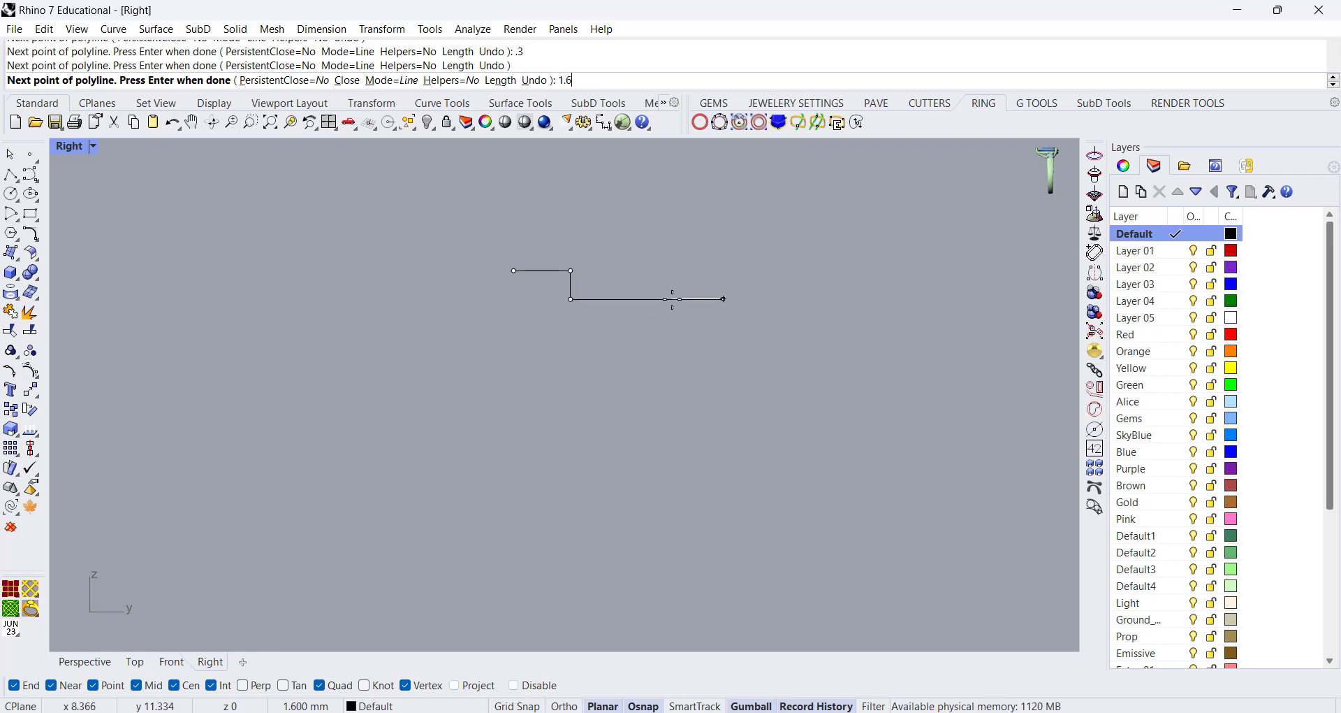
text(8)
key(Return)
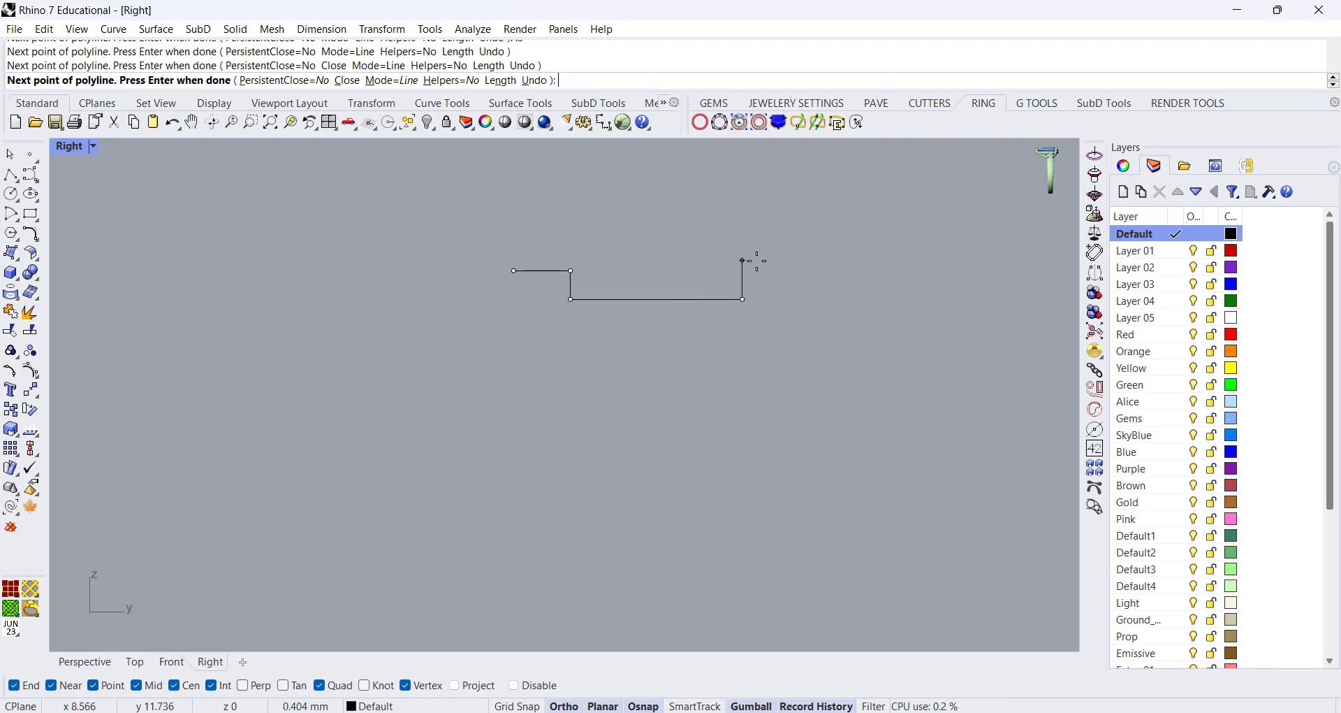
- Add a 0.3 mm segment straight up and a 0.6 mm horizontal segment to form the channel's second rim
key(F8)
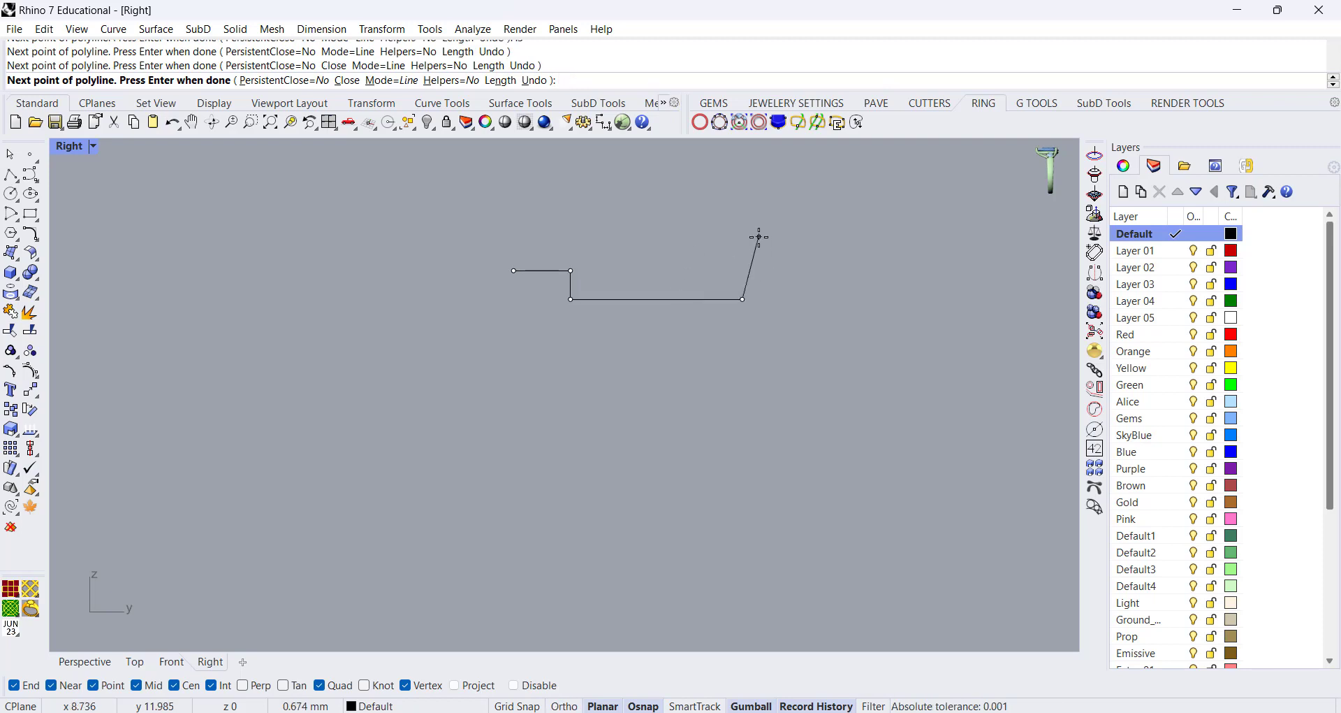
text(.3)
key(F8)
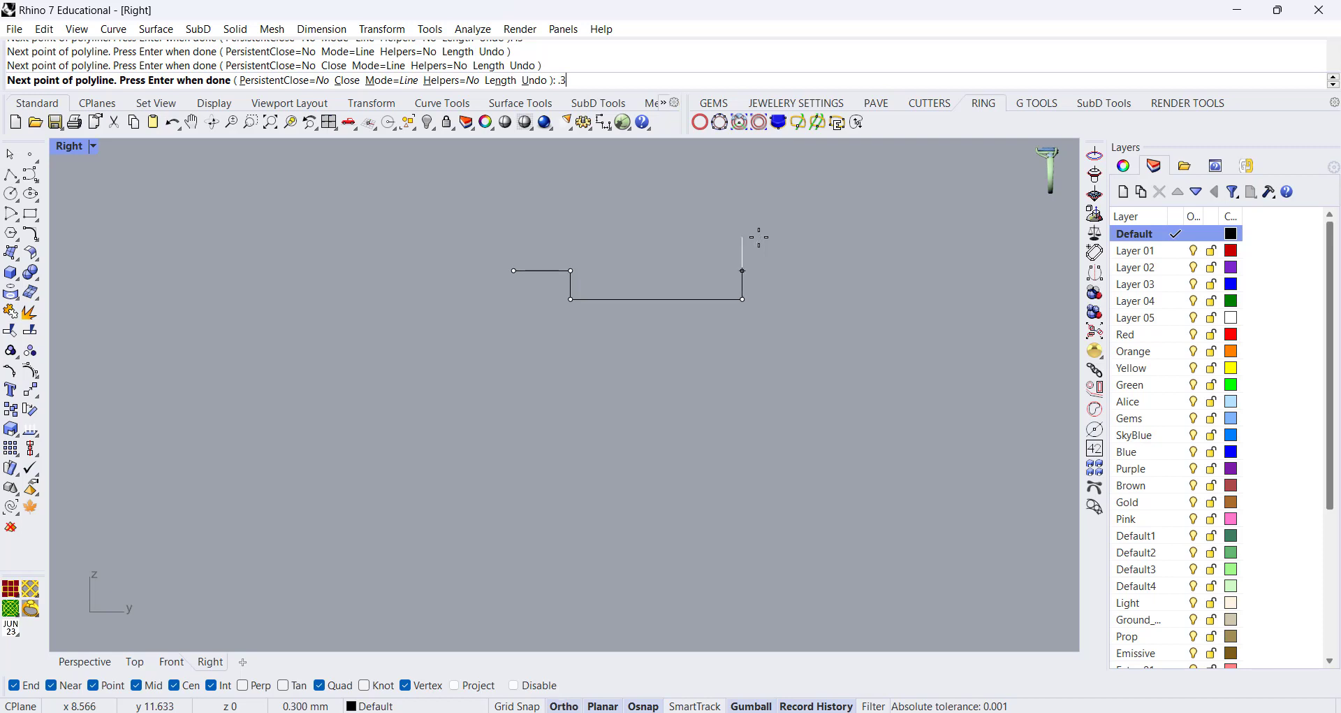
click(755, 257)
key(F8)
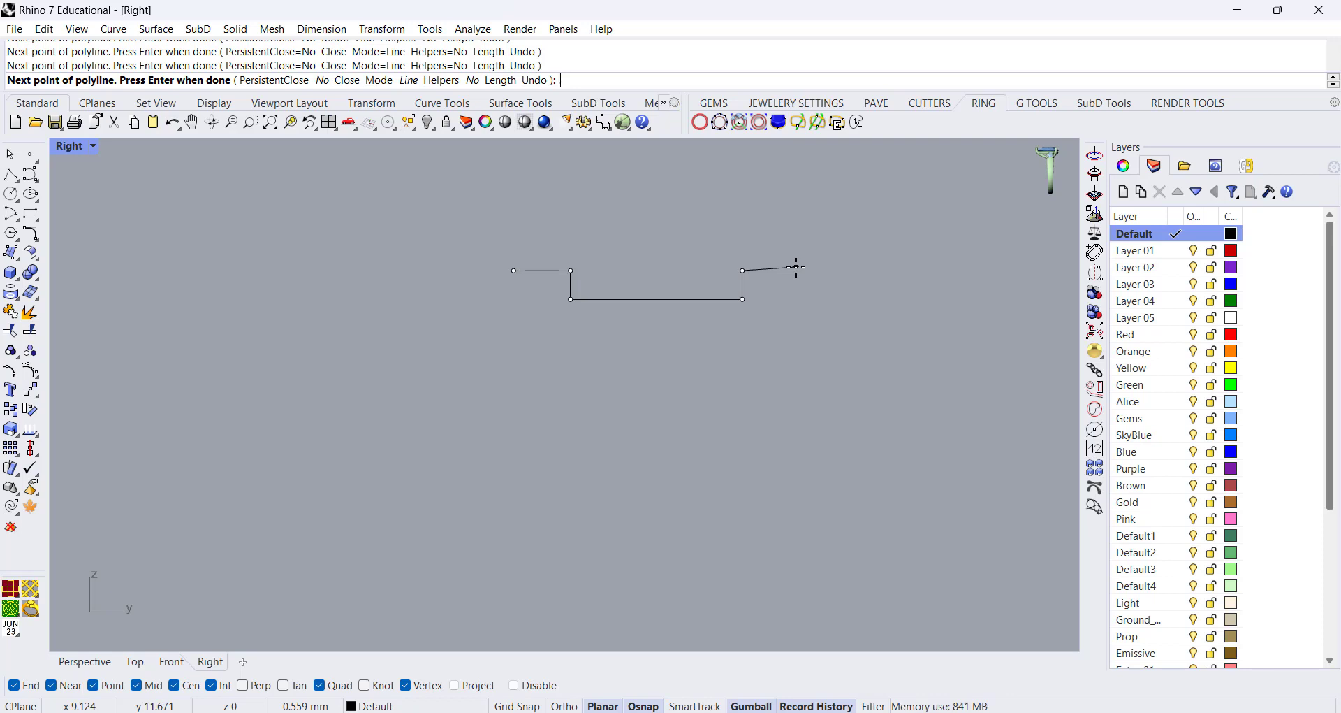
text(.6)
key(Return)
key(F8)
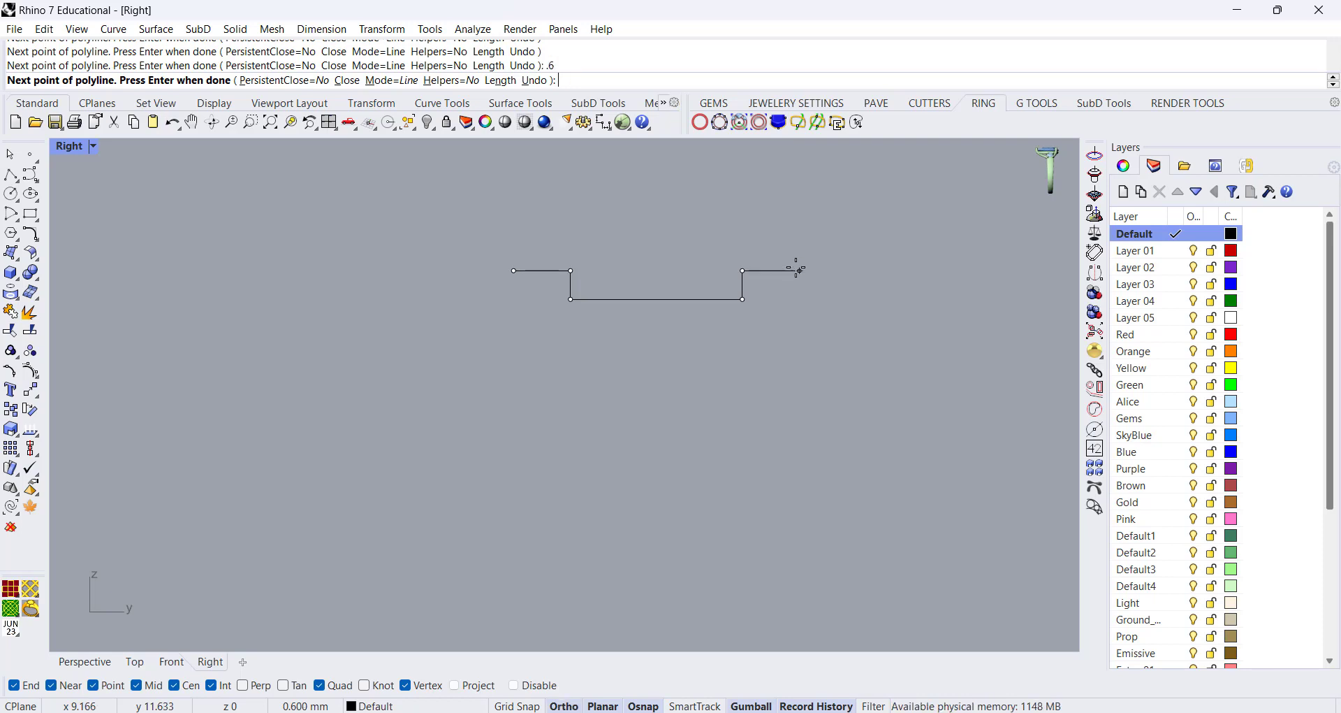
key(F8)
click(799, 271)
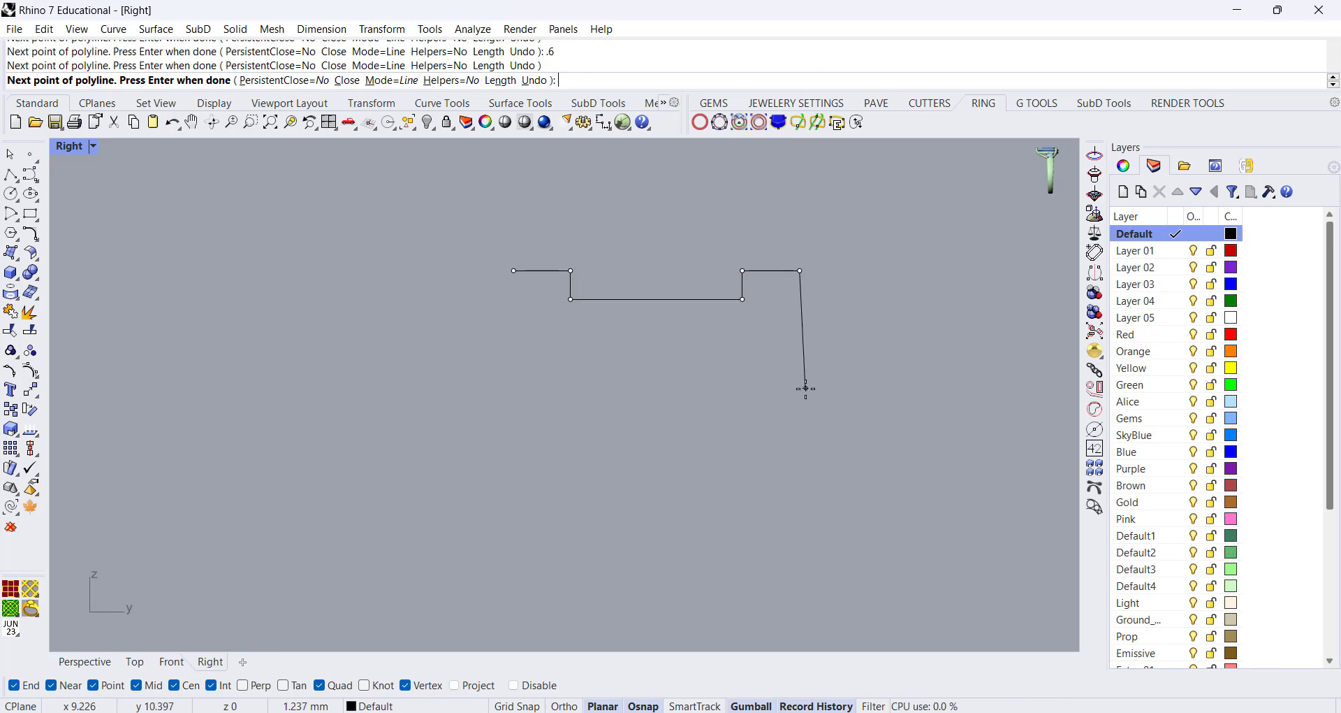
- Draw the 1.7 mm outer side down, add the base aligned under the start point, and close the polyline
text(1.7)
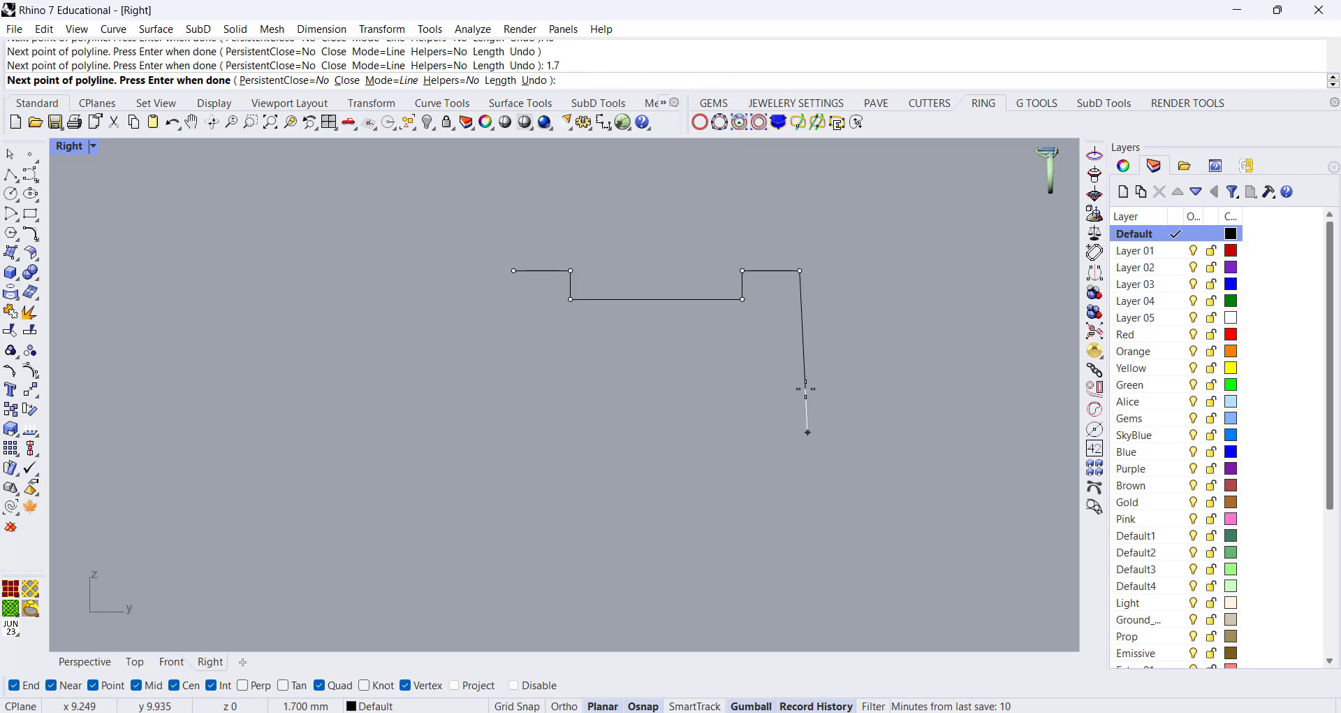
shift+click(801, 388)
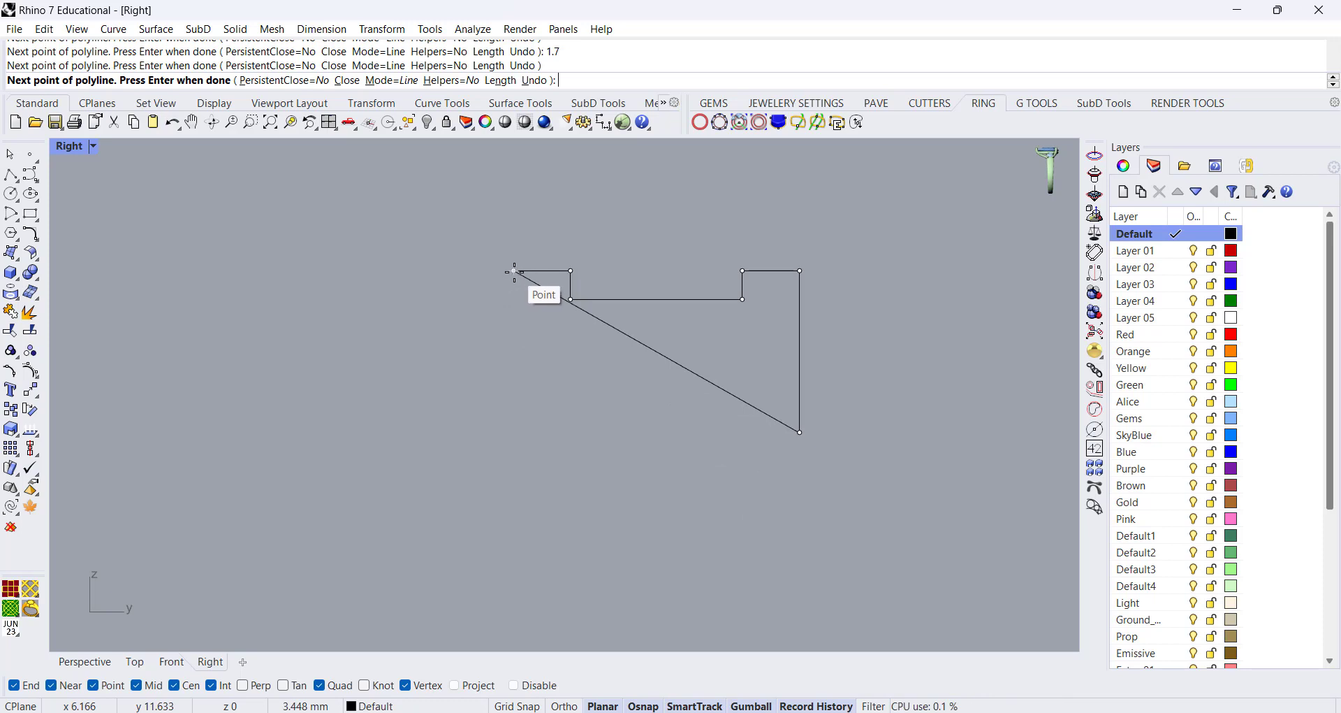
scroll(509, 272, up, 6)
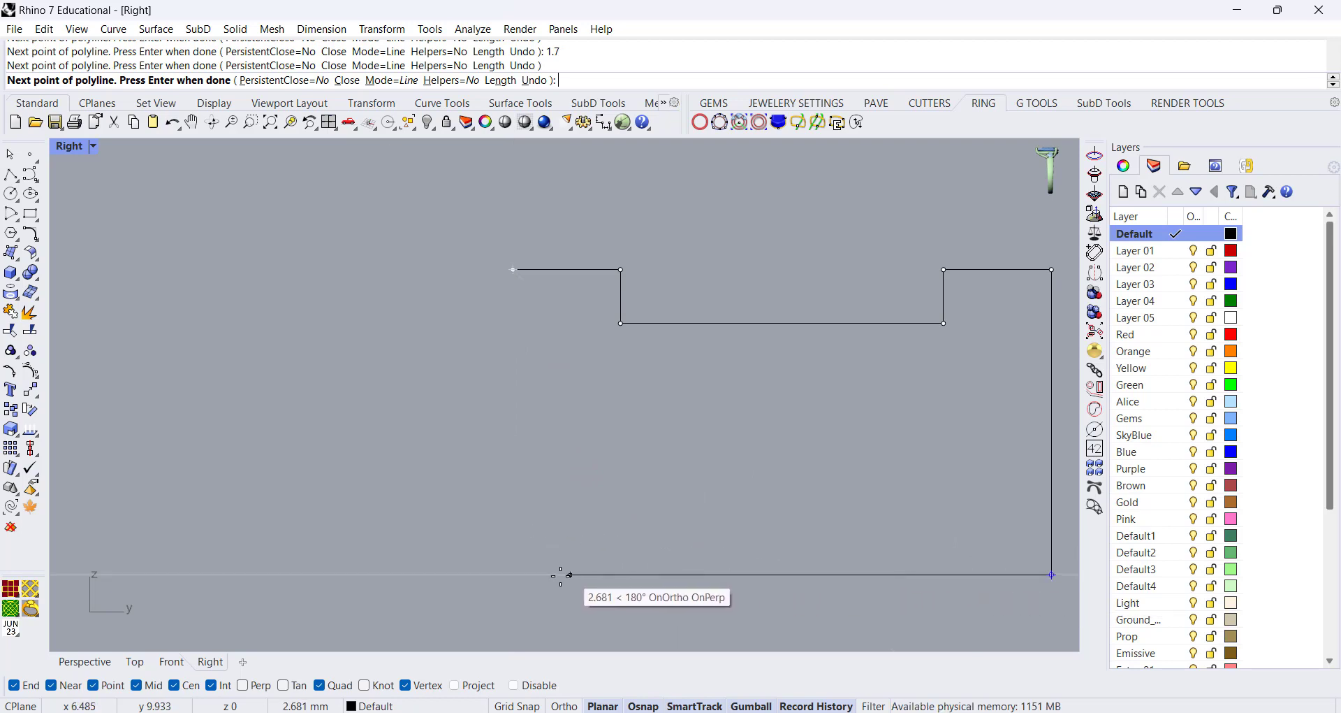
click(515, 574)
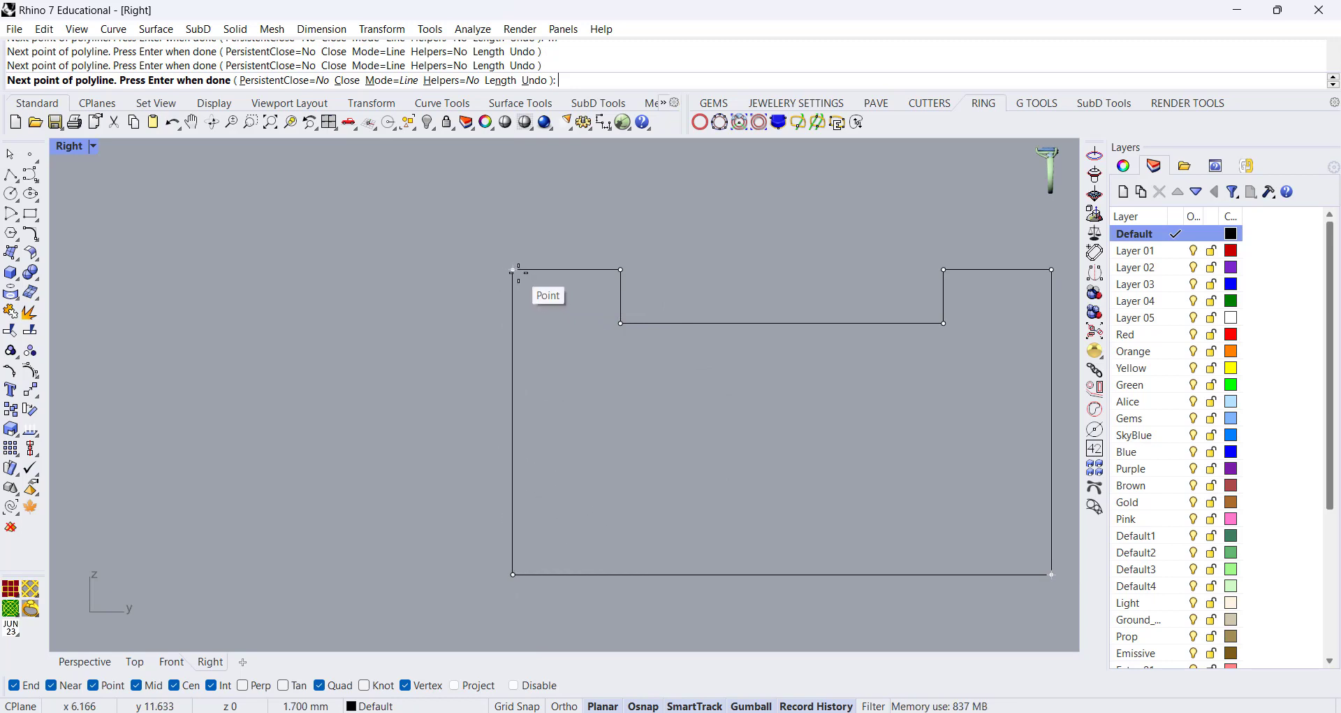
click(348, 81)
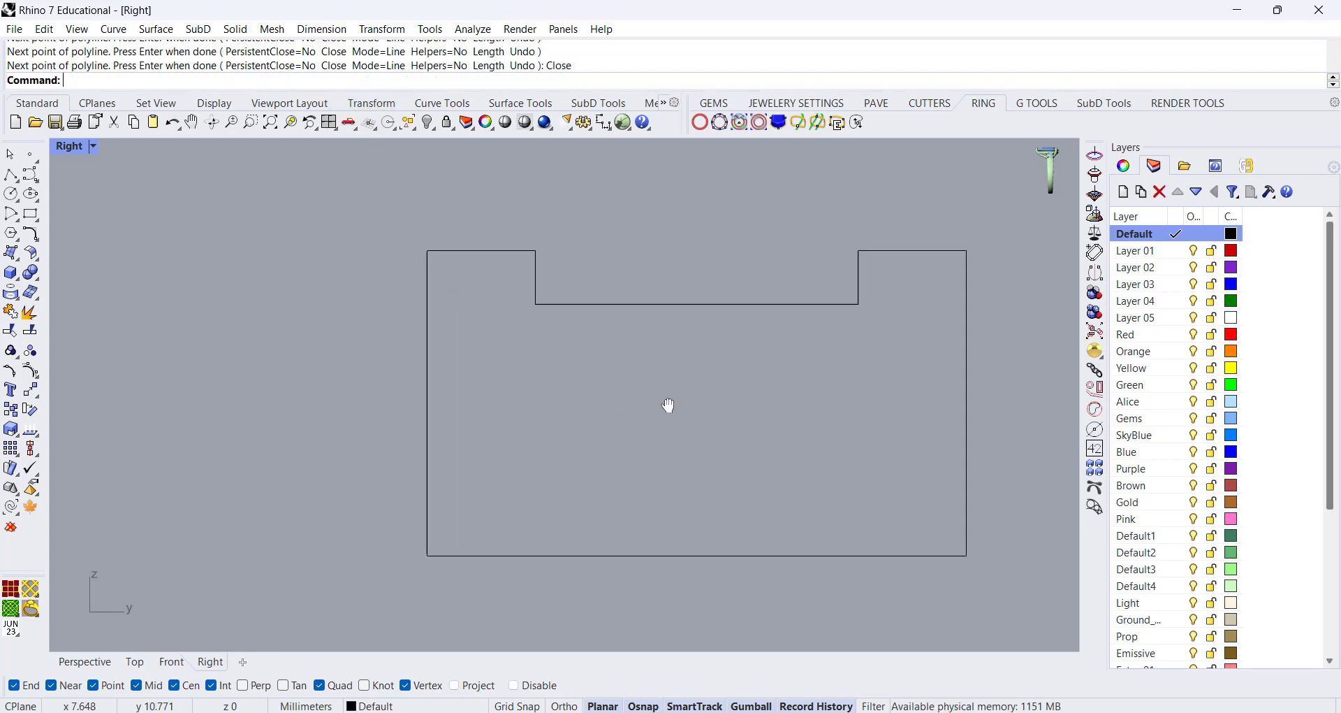
- Restore the four-view layout and maximise the Perspective view to show the profile together with the ring rail
scroll(657, 378, down, 2)
scroll(657, 378, down, 6)
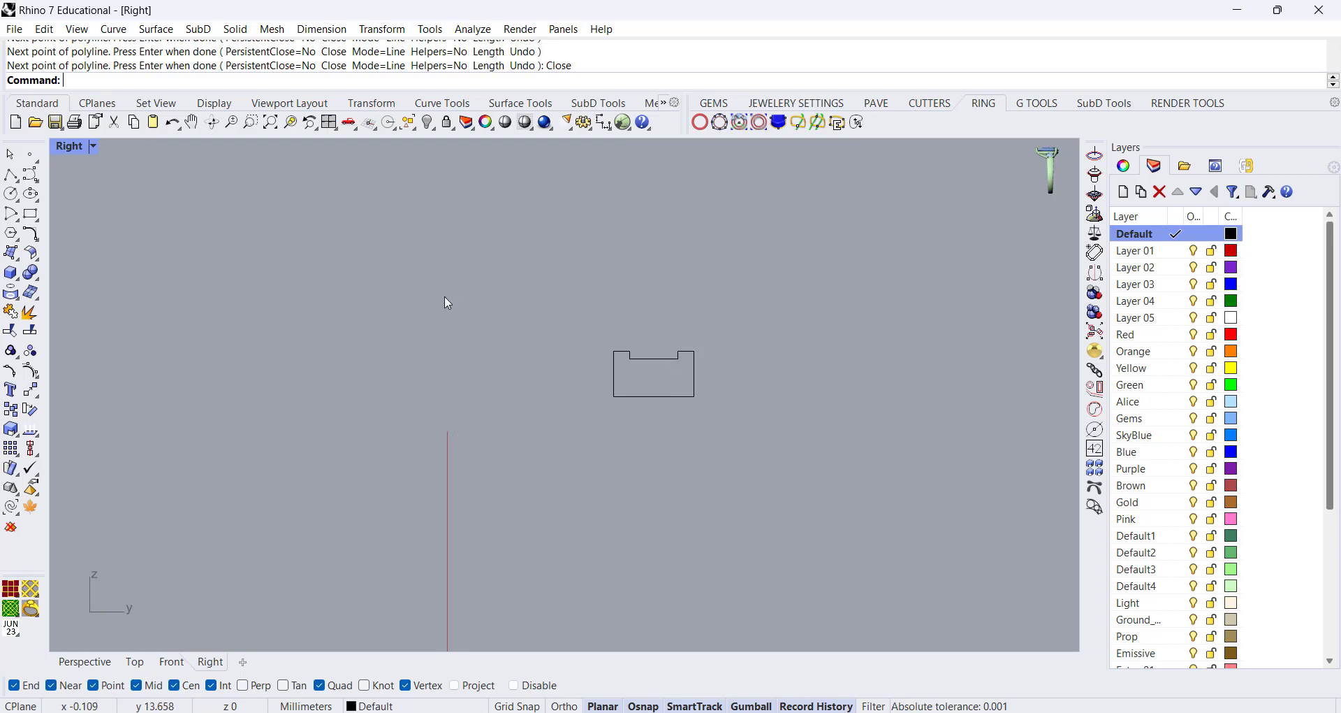
double_click(329, 123)
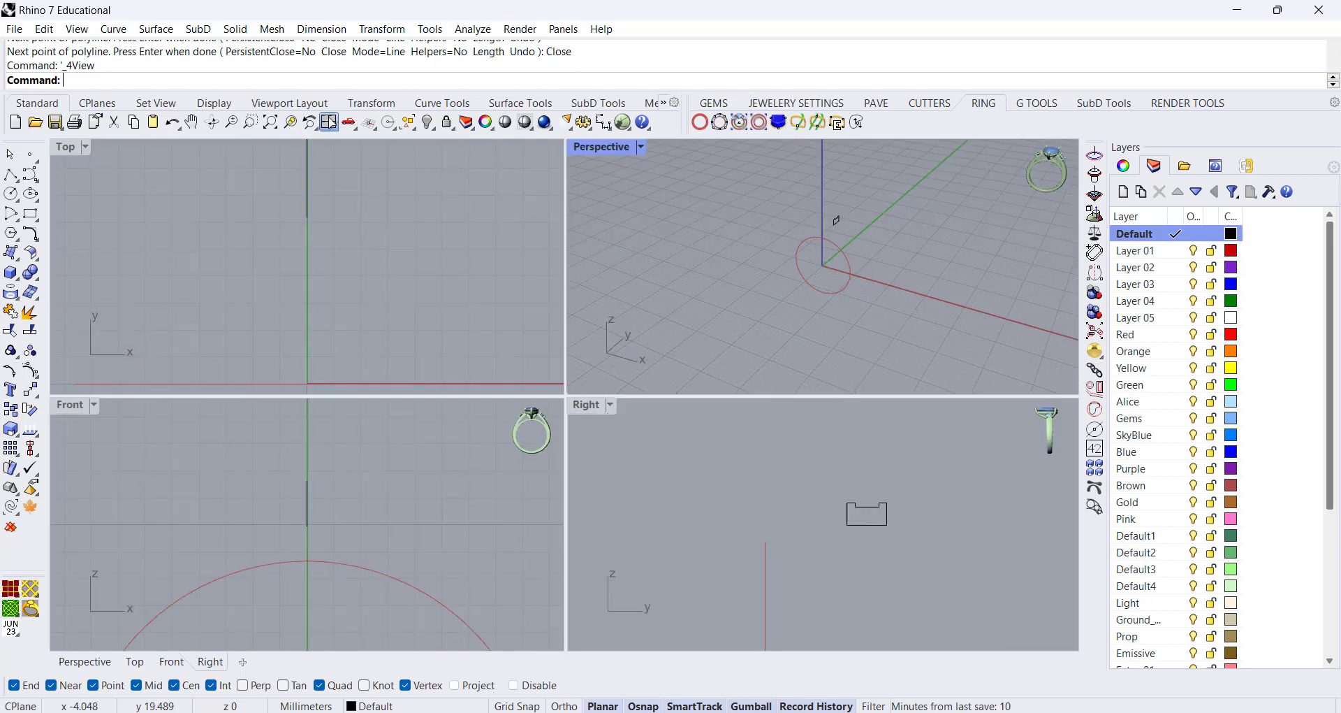
double_click(605, 147)
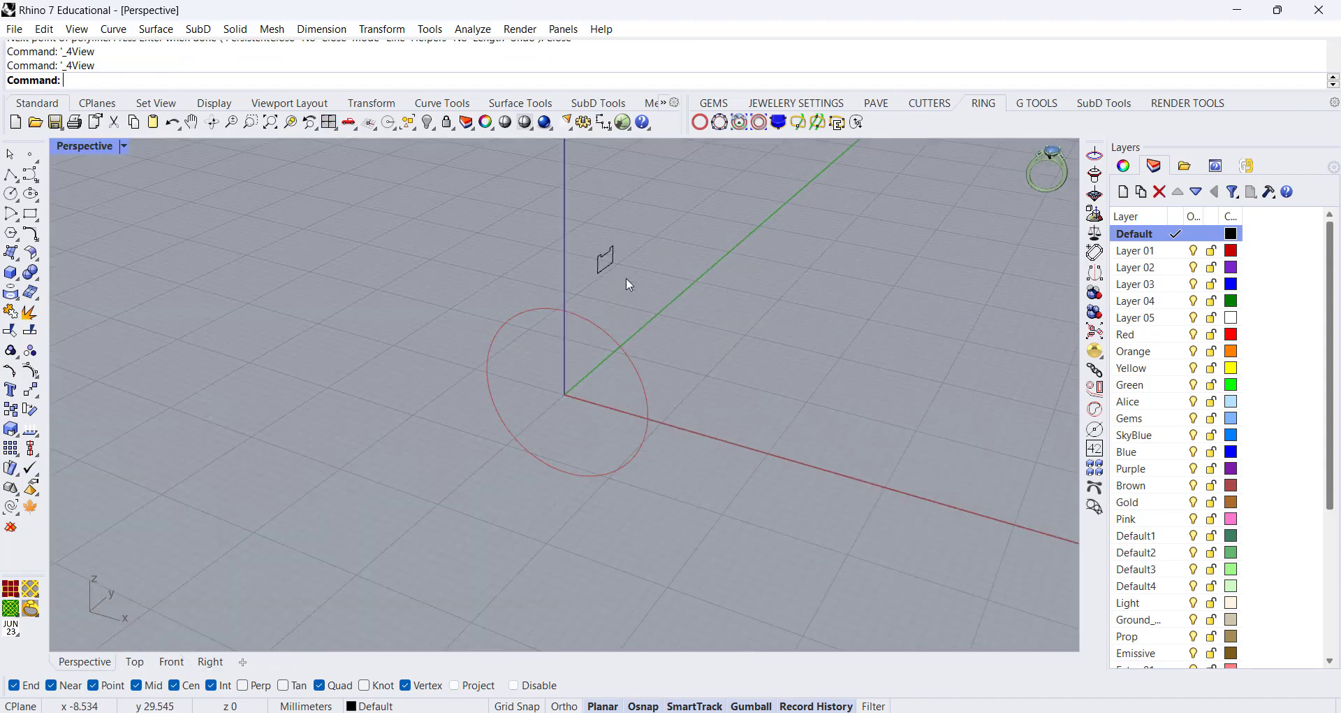
- Hide the construction grid and move the channel profile by the midpoint of its base onto the top of the ring rail
mouse_move(626, 333)
right_down()
mouse_move(638, 353)
mouse_move(621, 347)
right_up()
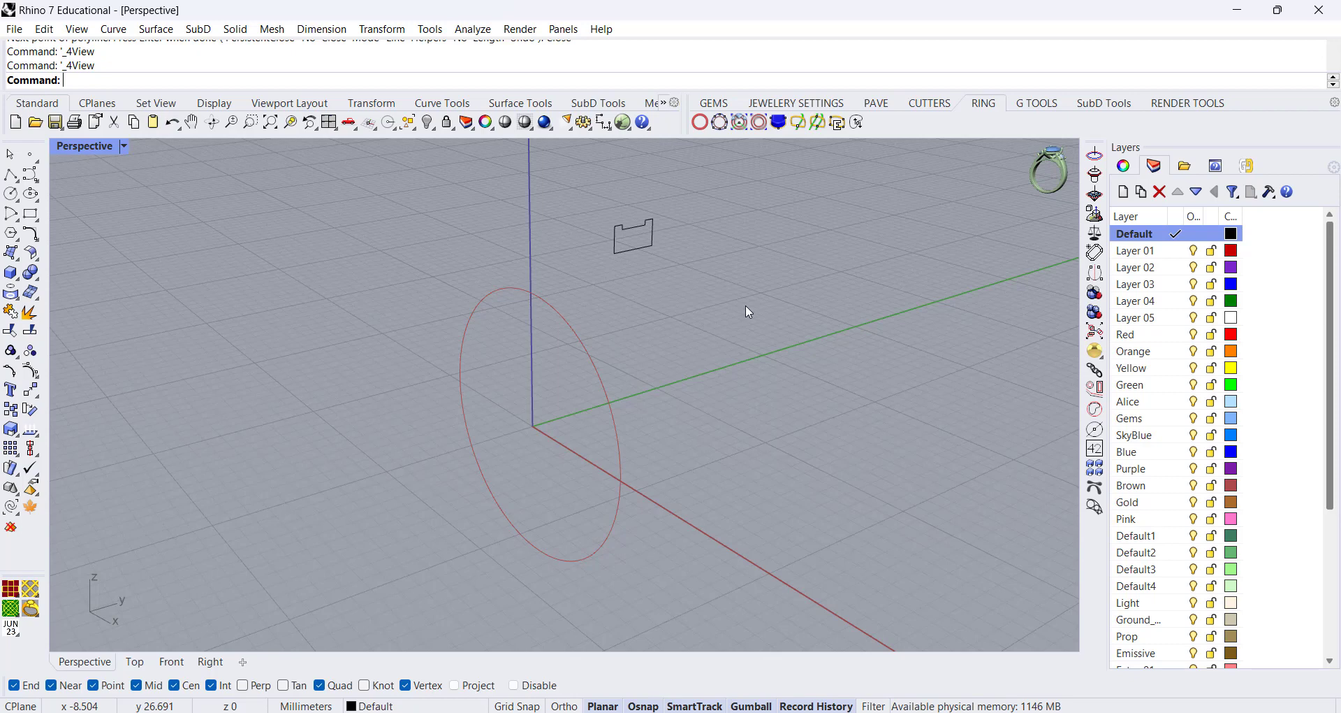
key(F7)
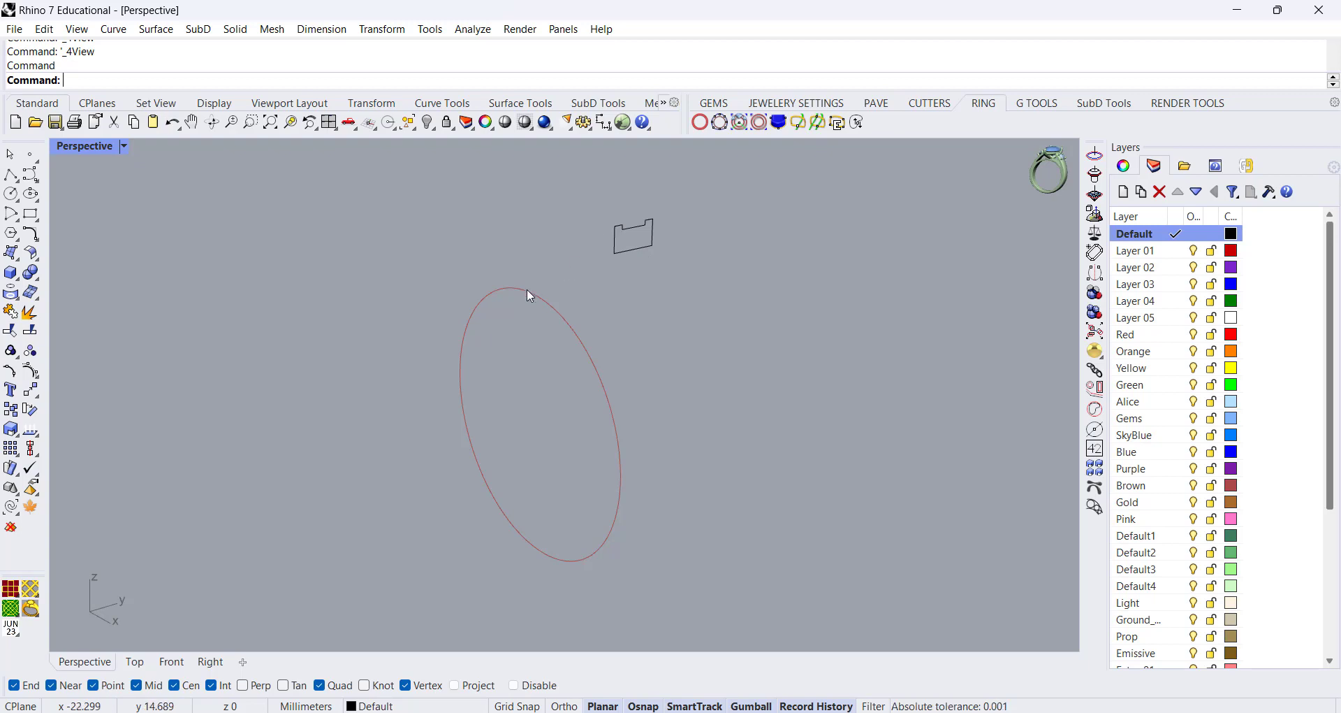
click(639, 247)
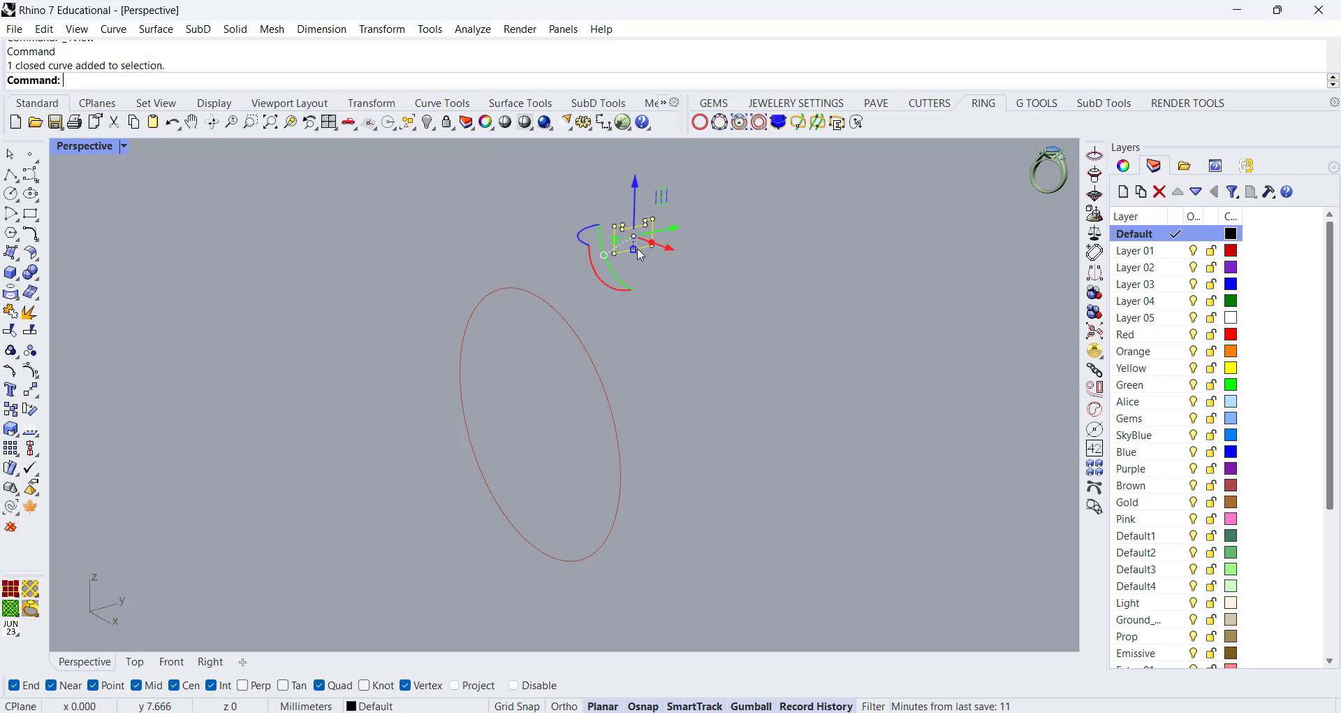
click(32, 390)
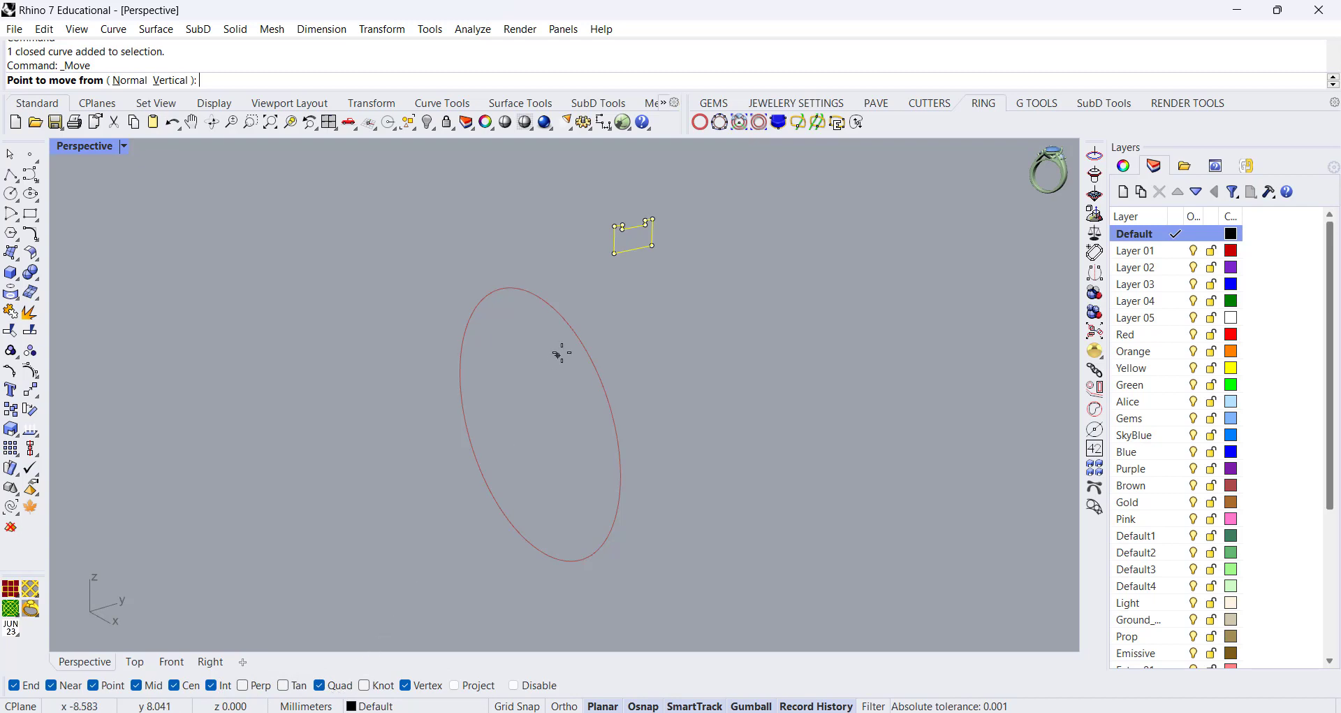
click(639, 252)
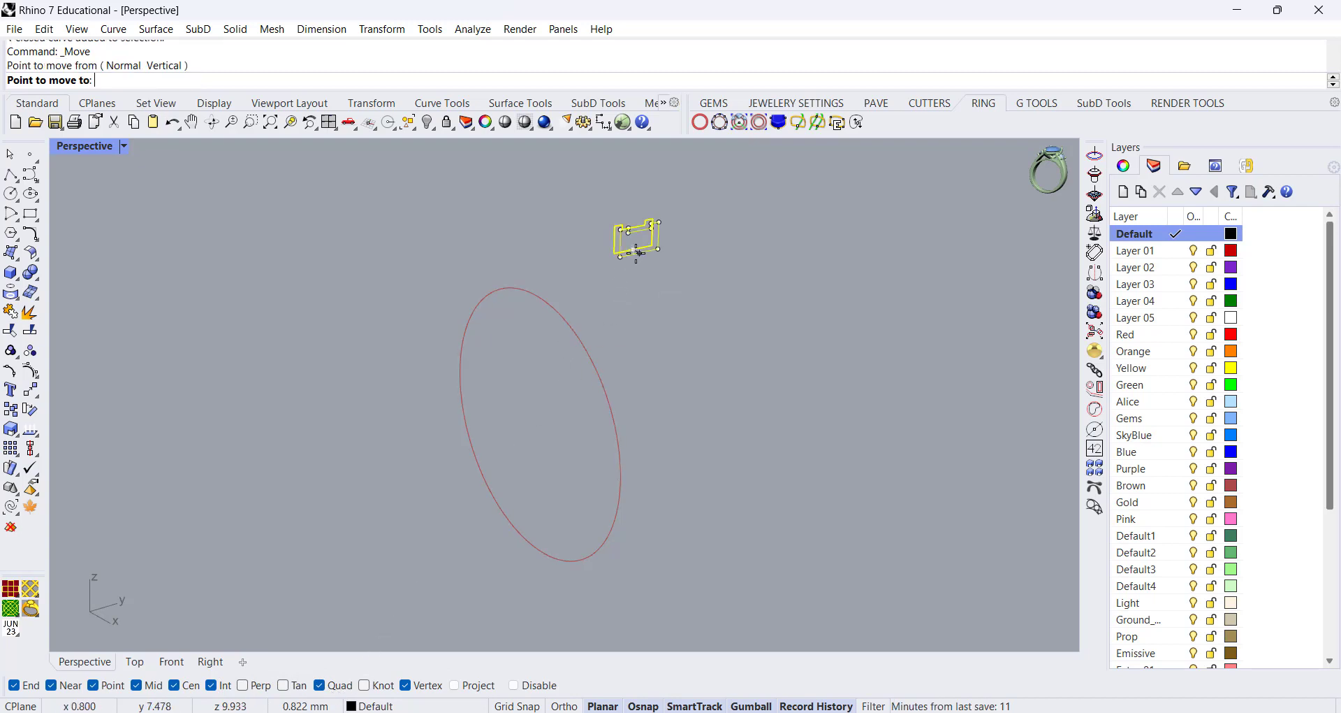
click(533, 291)
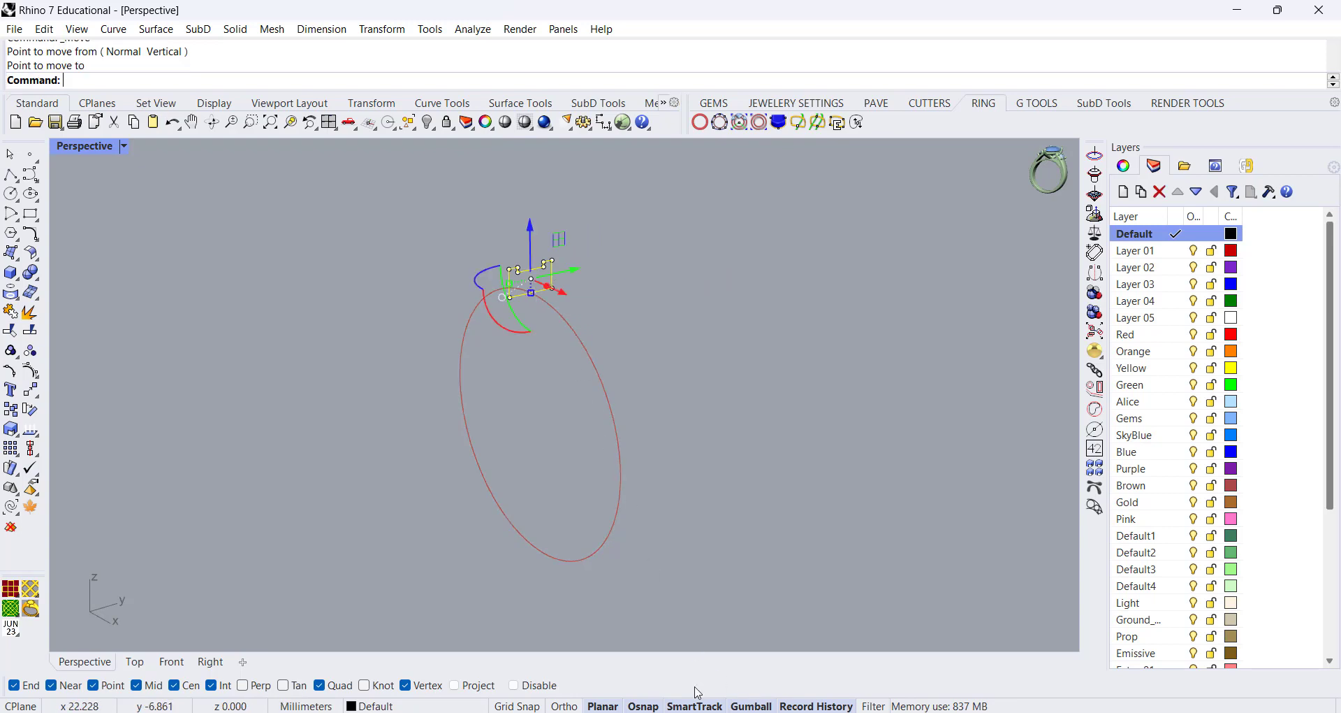
click(701, 482)
right_drag(701, 482, 703, 426)
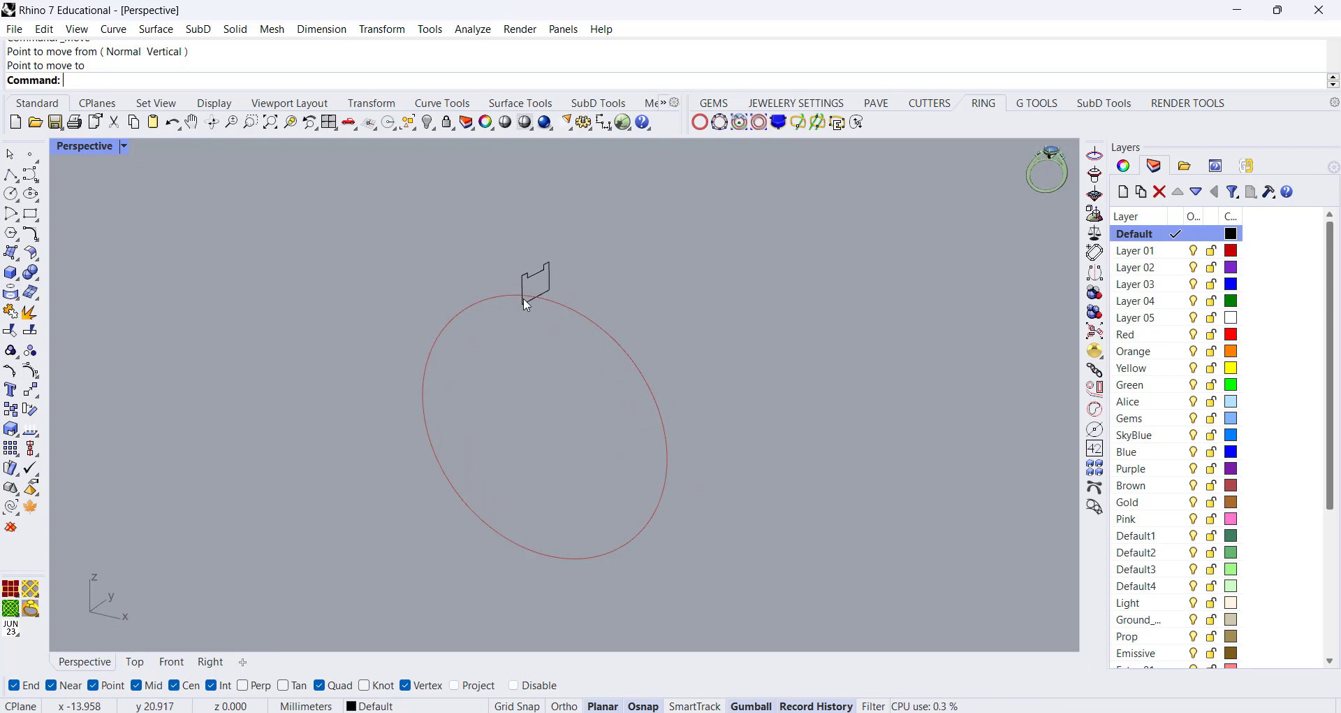
click(18, 262)
drag(39, 253, 135, 258)
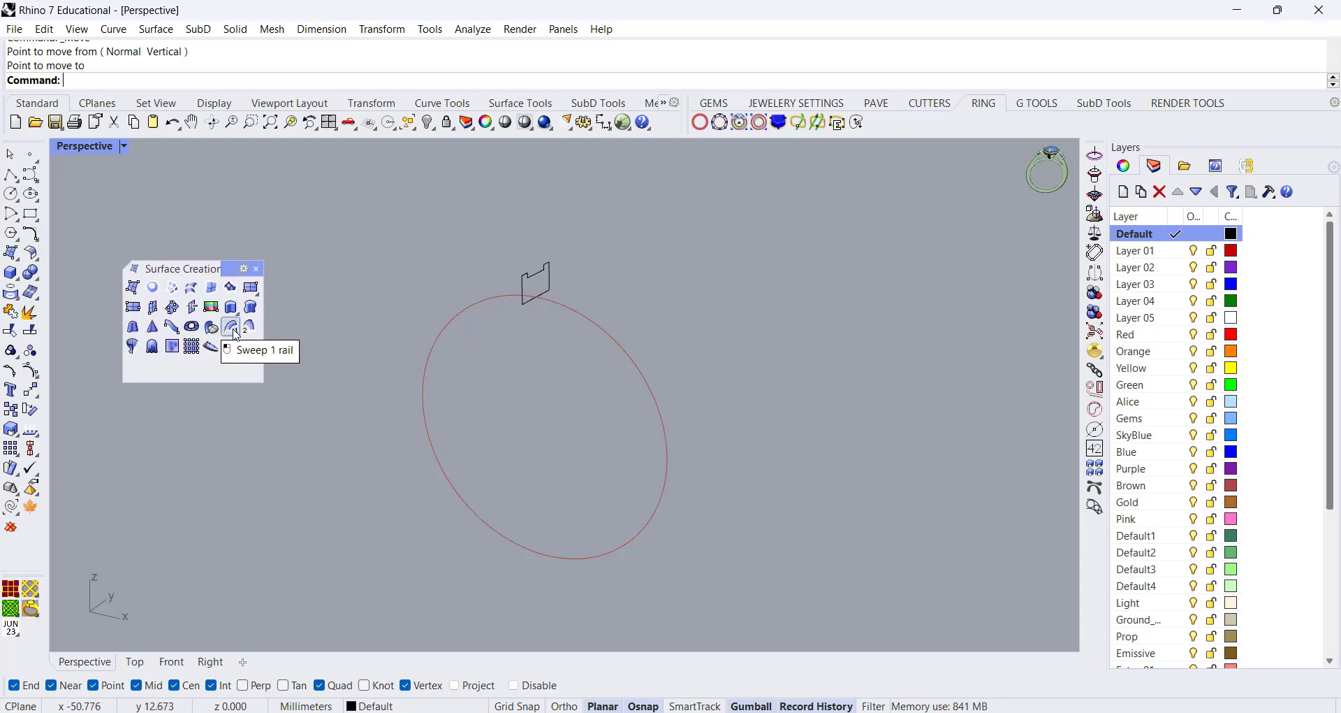
click(257, 268)
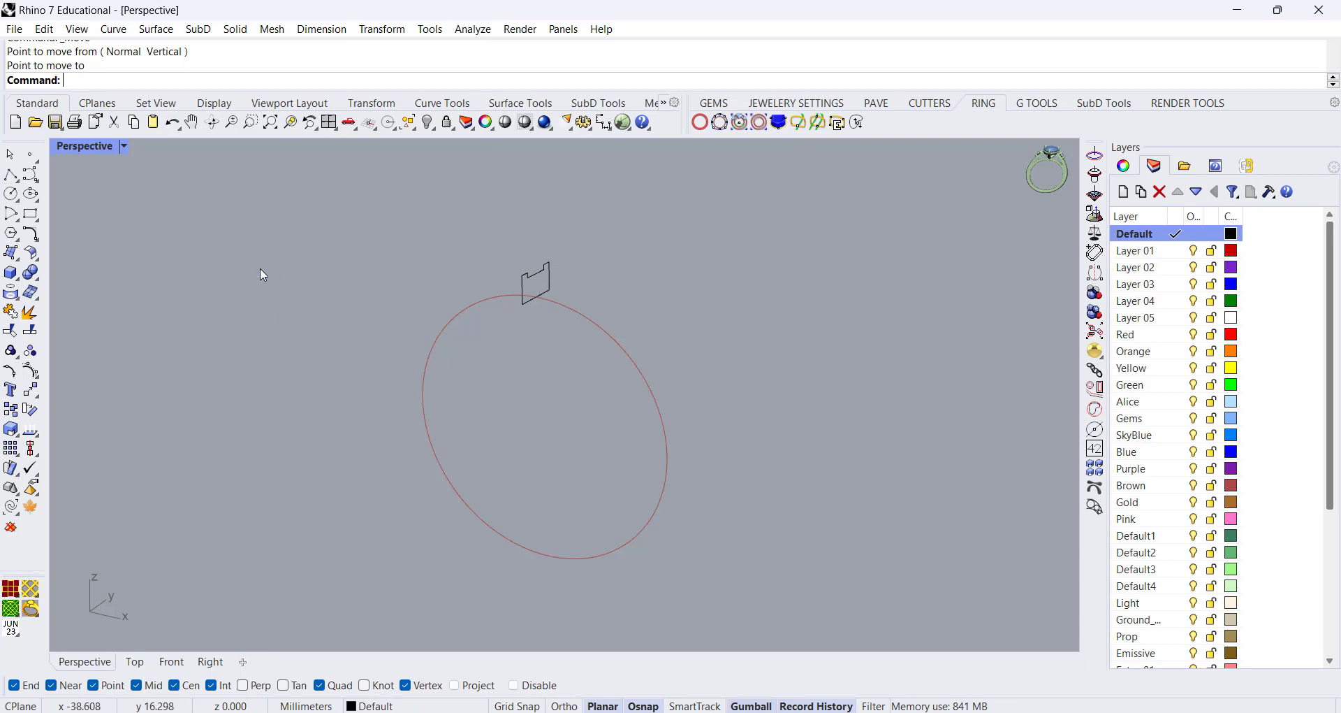
- Sweep the channel profile along the ring rail with Sweep 1 Rail, using the Freeform frame style, Refit rail and unchanged cross sections
click(159, 30)
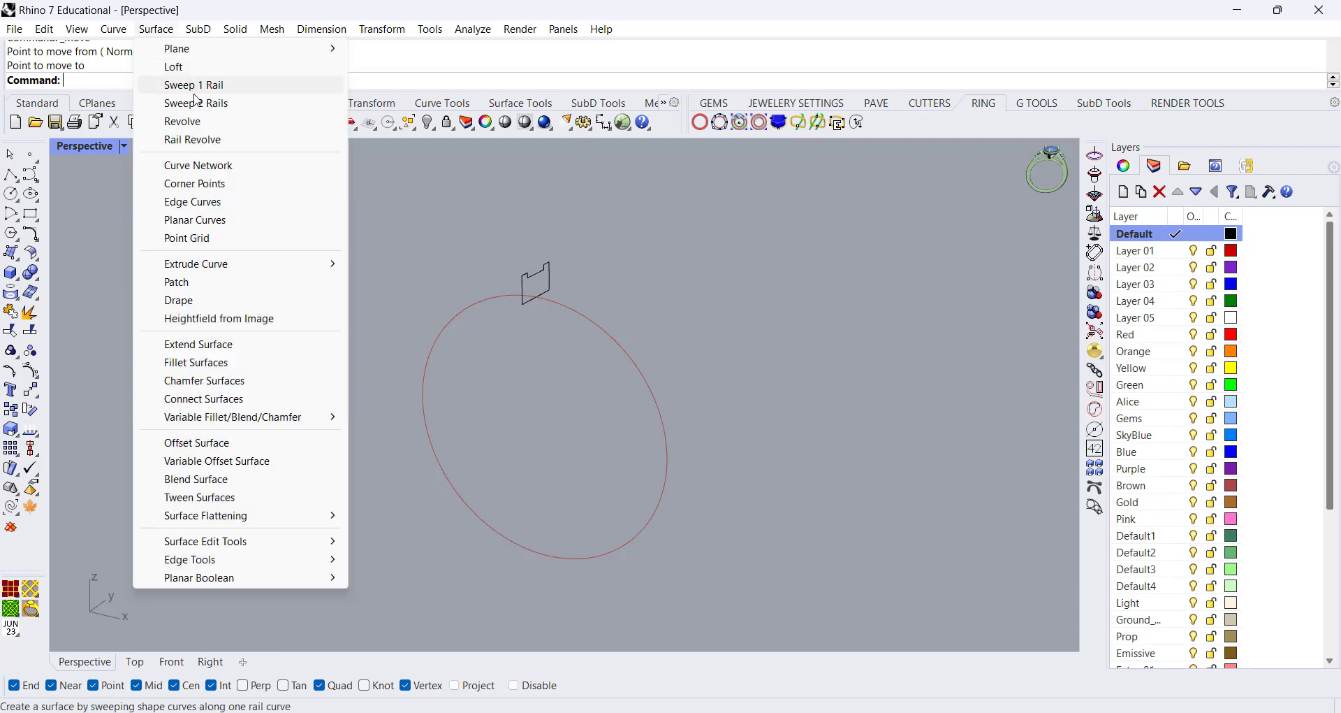
click(230, 85)
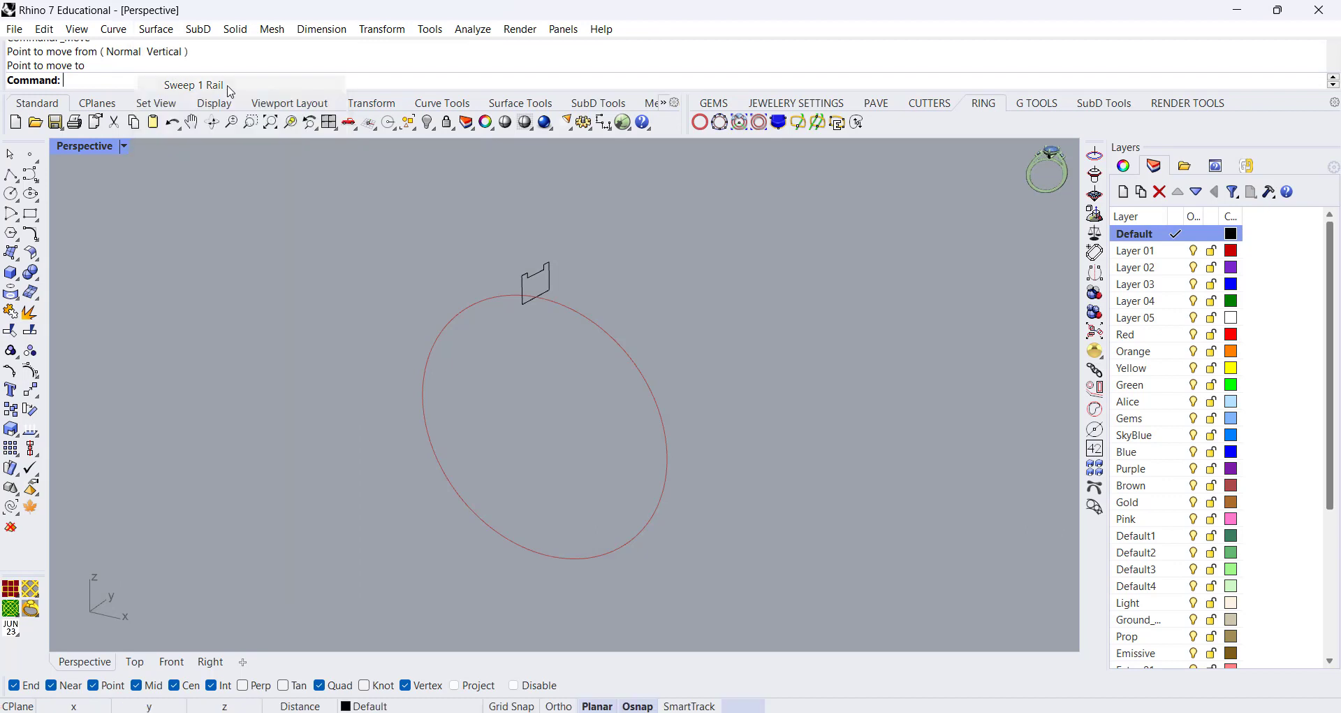
click(584, 320)
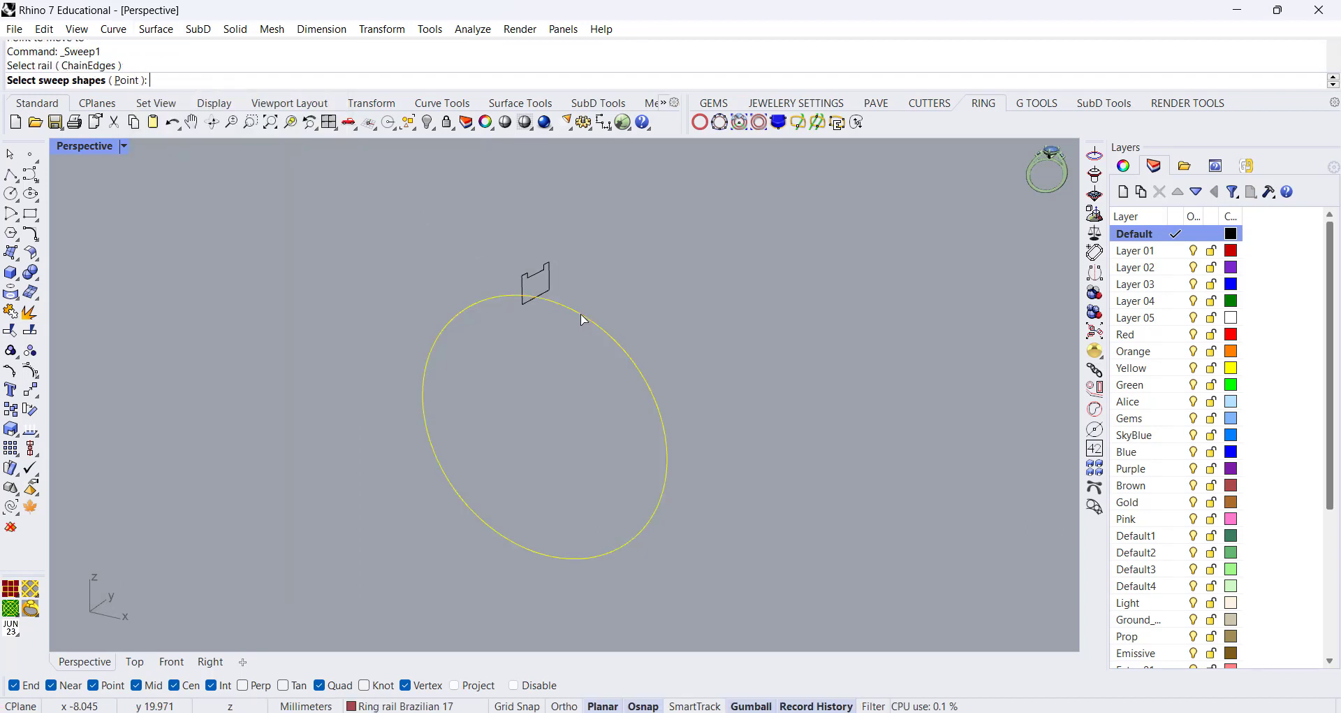
click(528, 309)
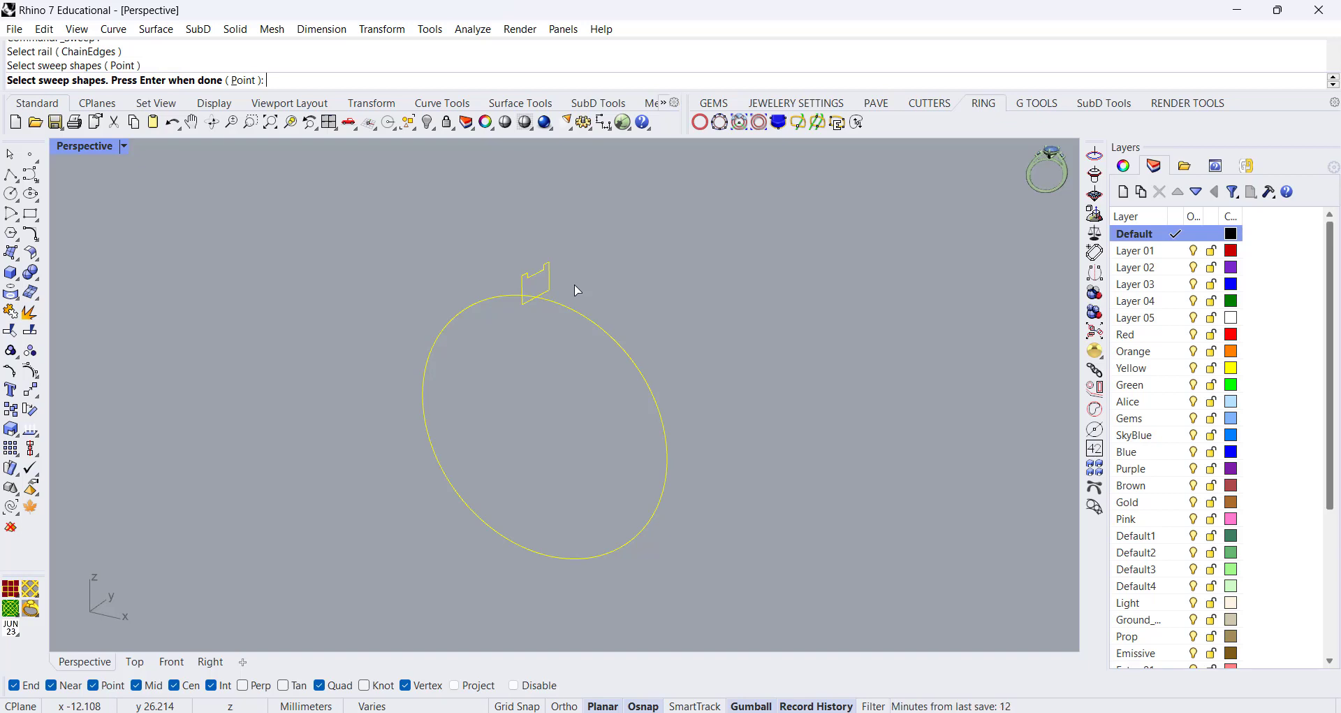
key(Return)
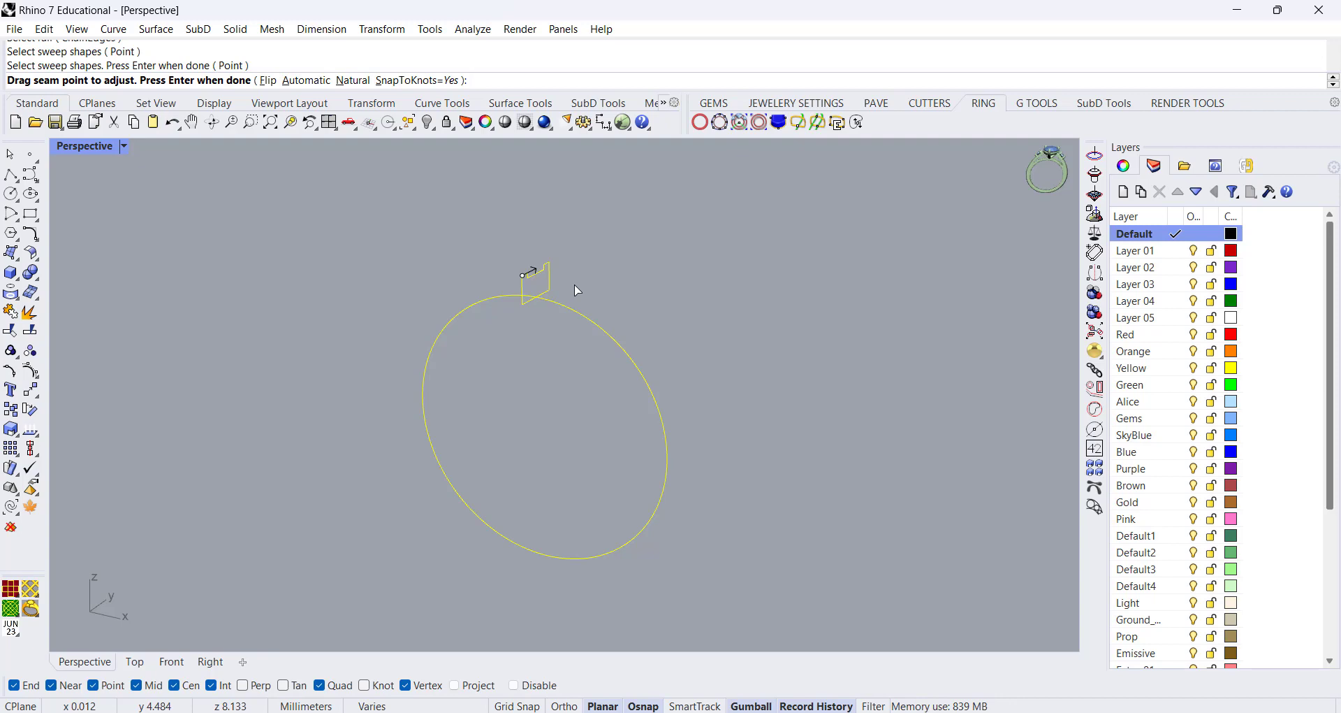
key(Return)
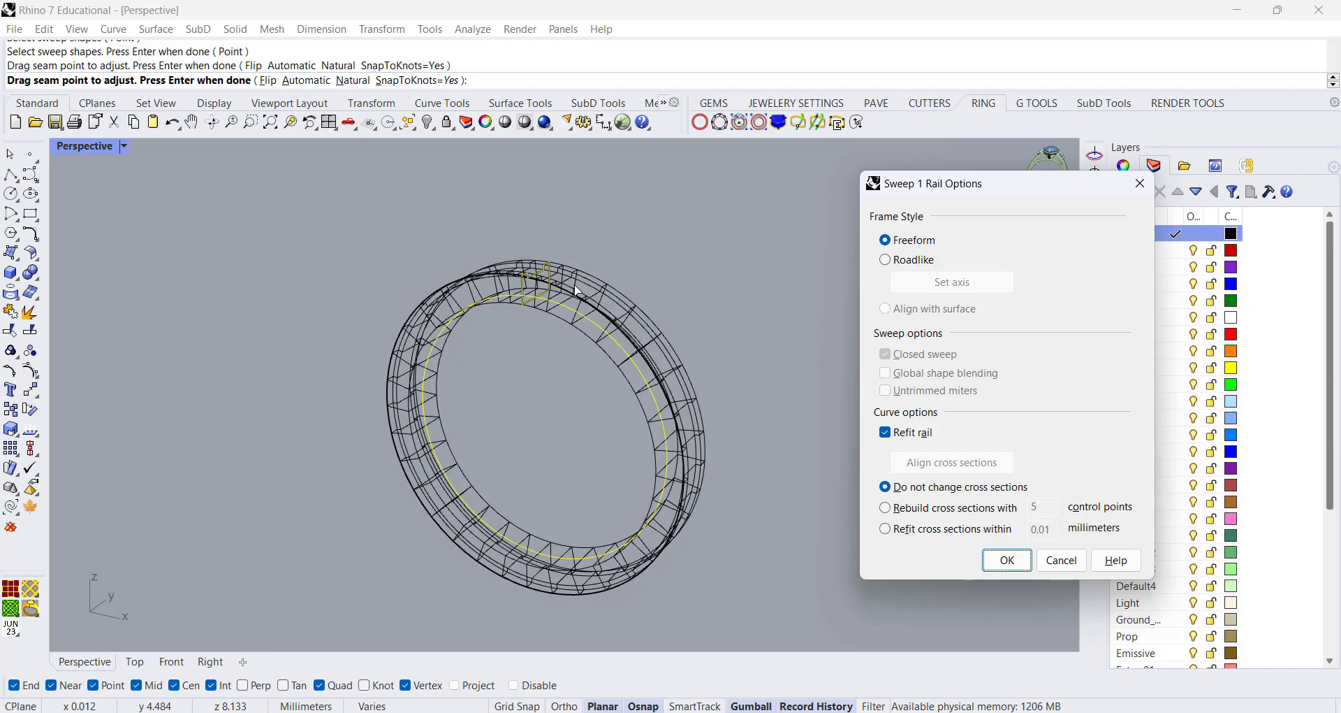
right_drag(577, 290, 685, 288)
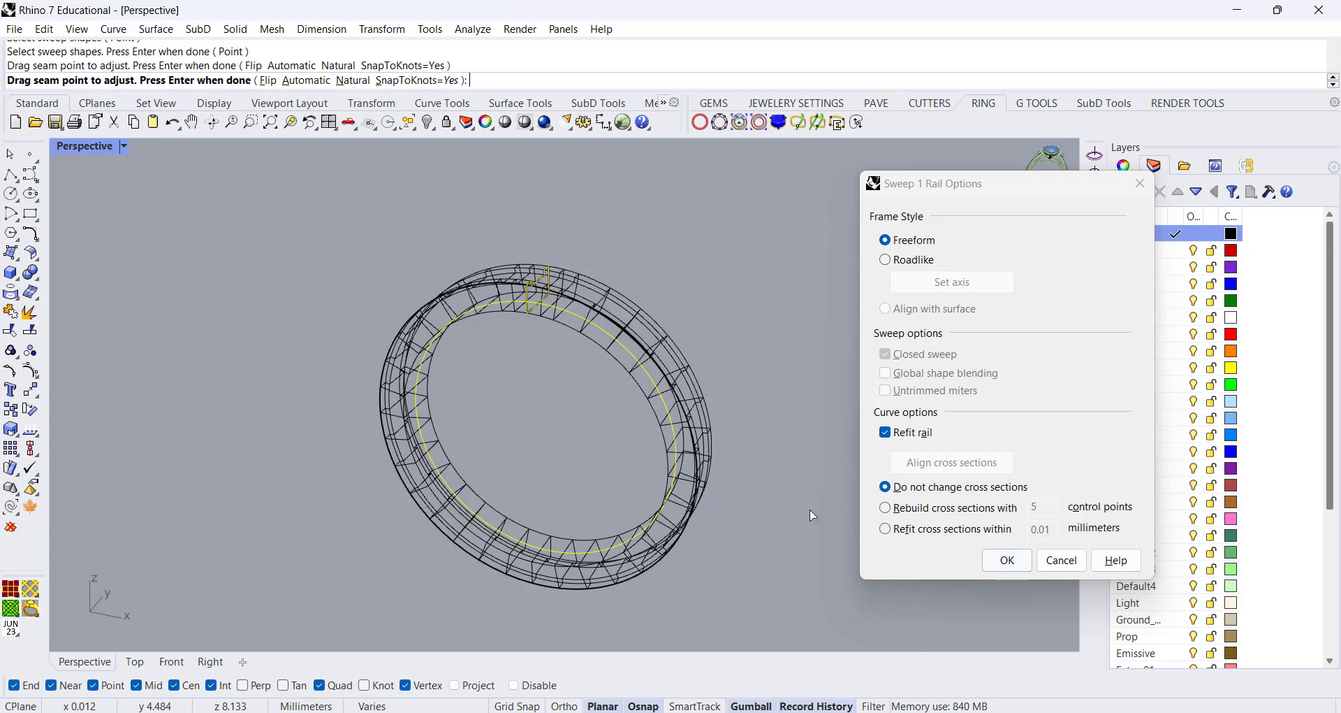
key(Return)
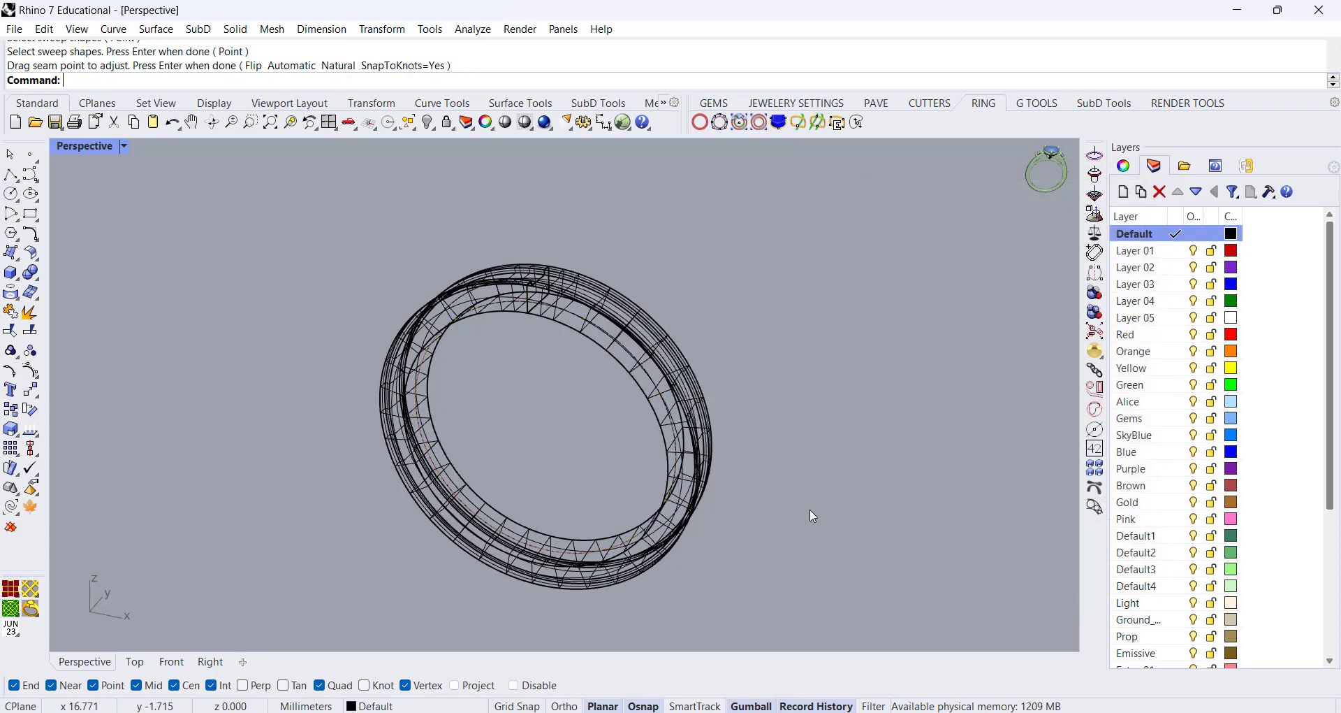
- Set the Perspective viewport's display mode to Shaded and view the swept ring band at an angle
right_drag(798, 422, 736, 420)
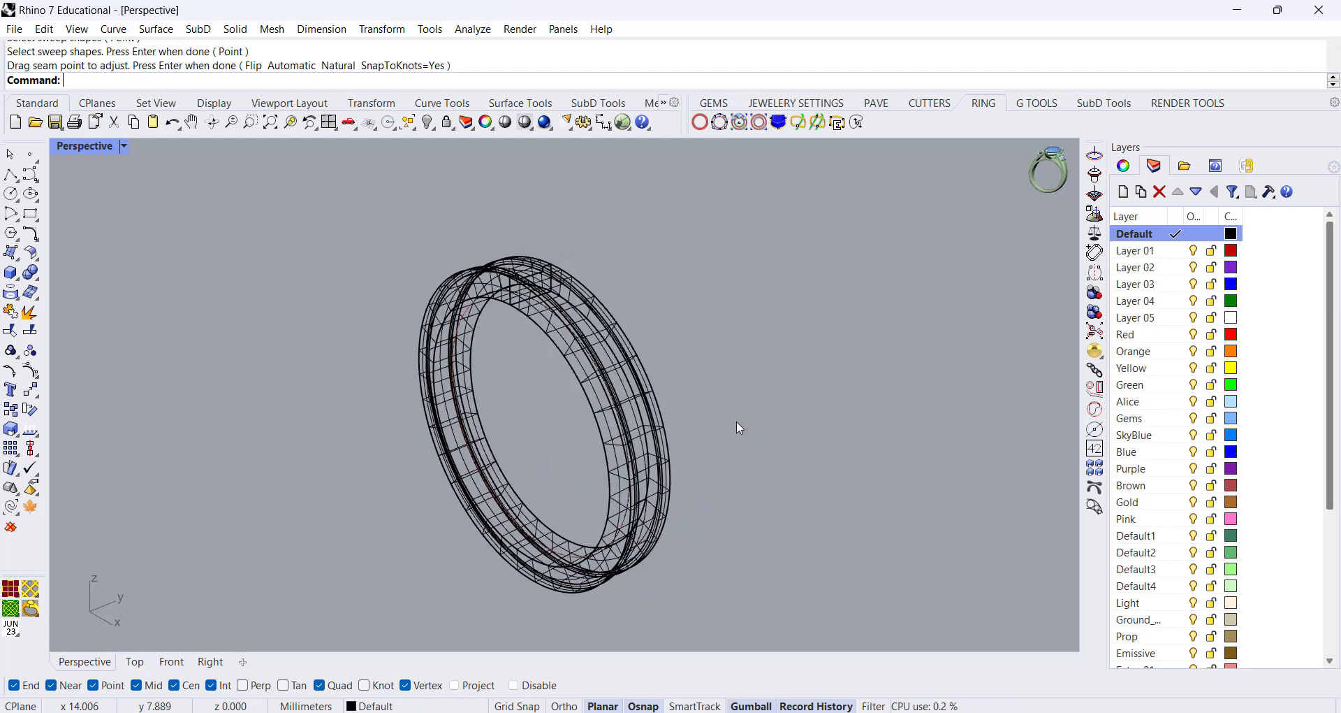
click(98, 148)
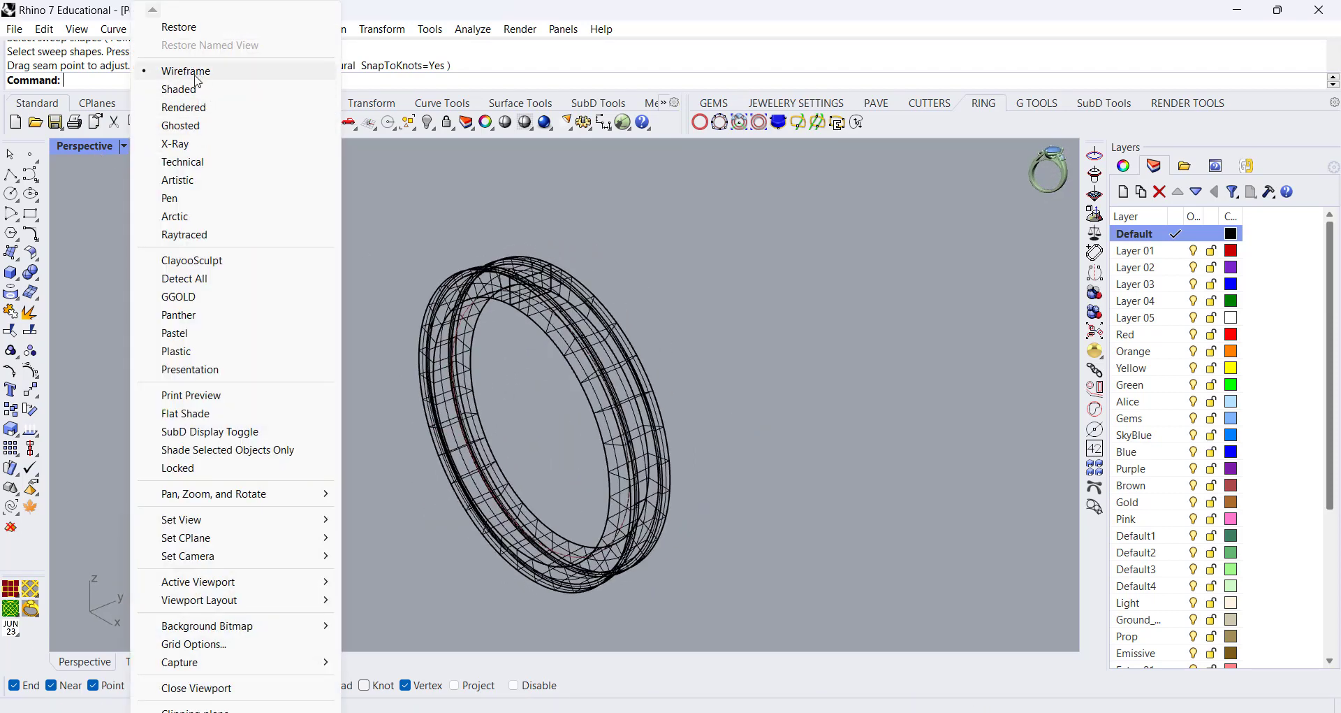
click(102, 174)
click(124, 145)
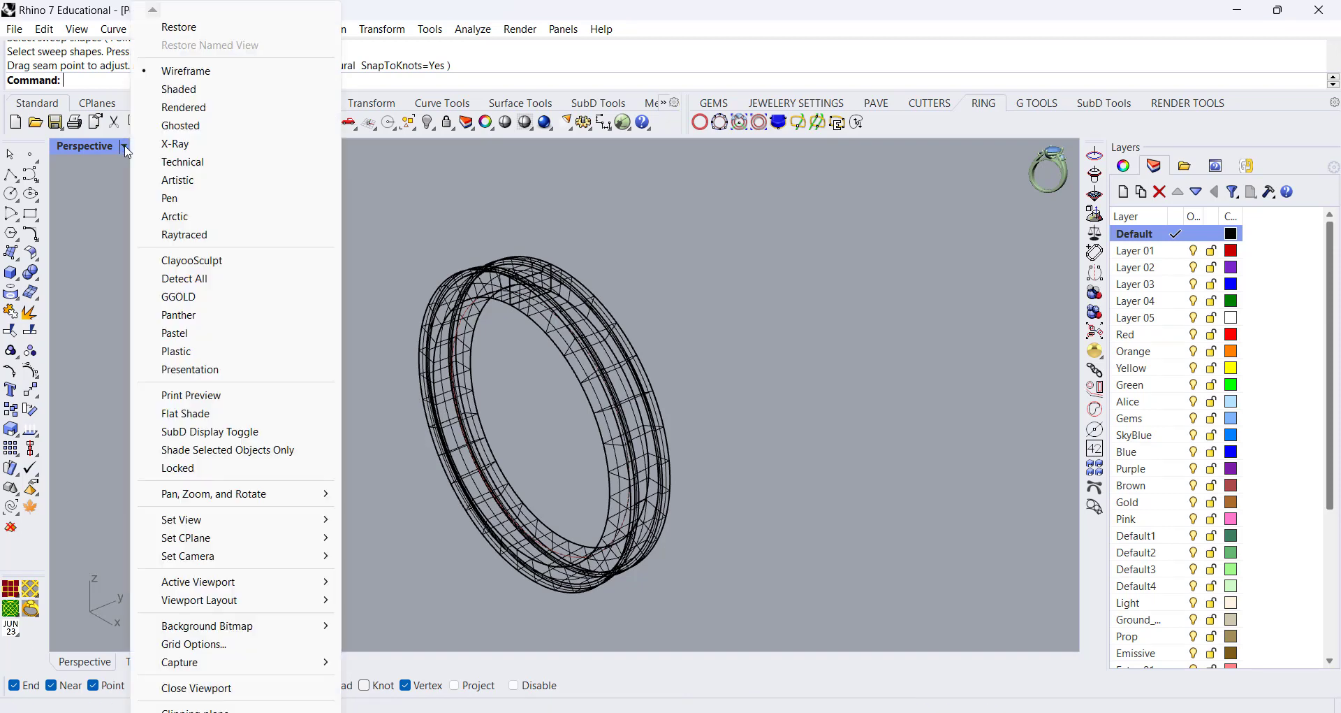
click(183, 89)
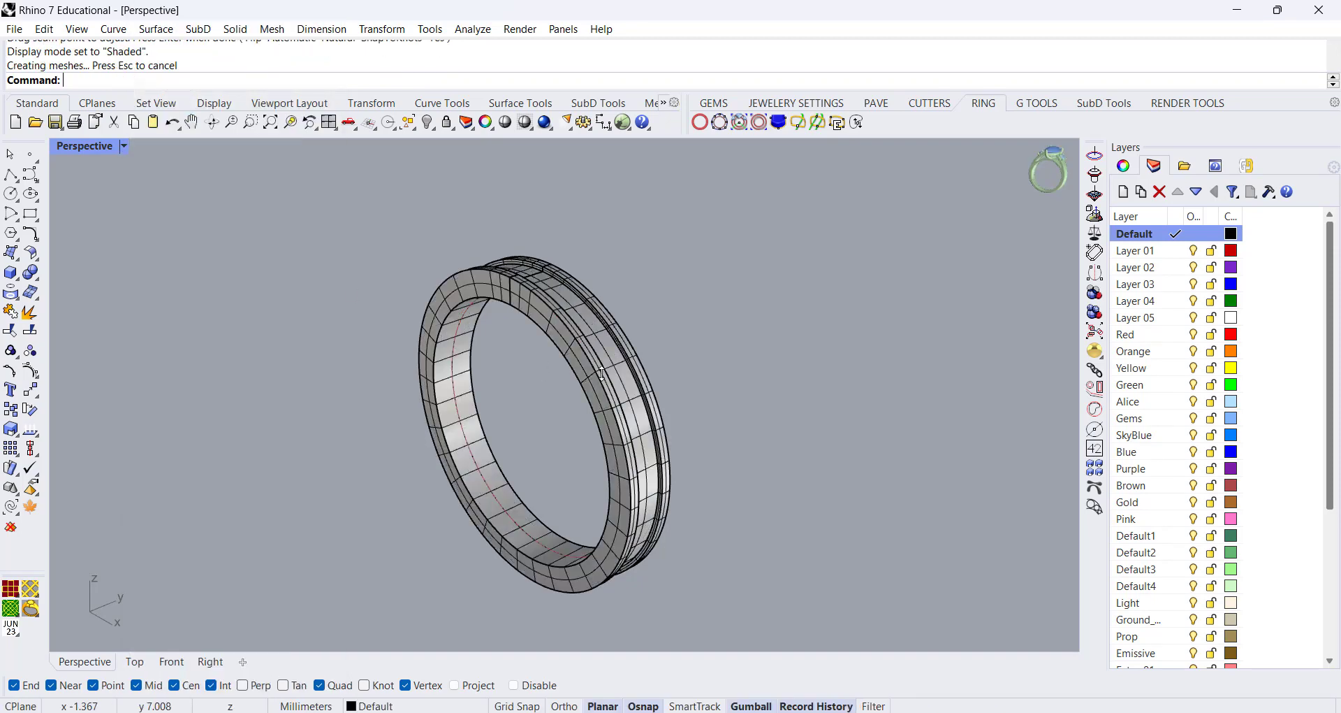
right_drag(391, 370, 632, 393)
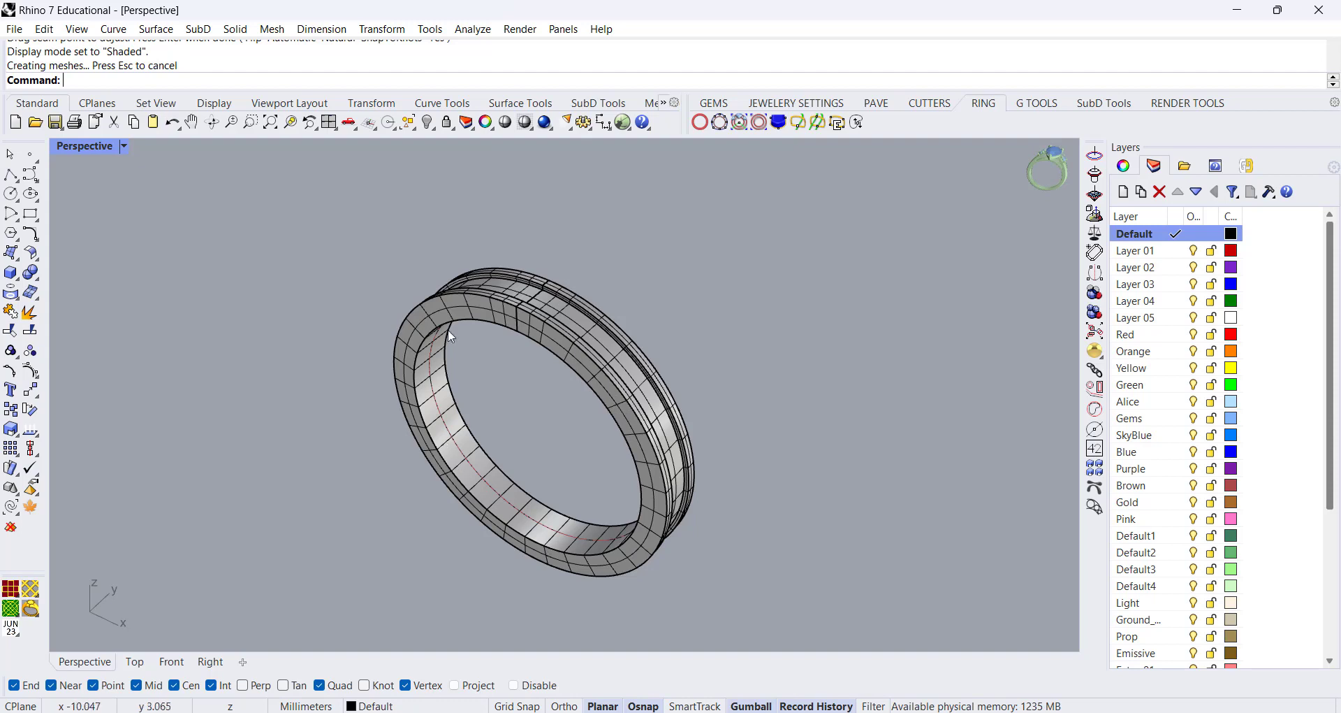
- Turn off the surface isocurves in the ring band's object properties and deselect it
click(1123, 166)
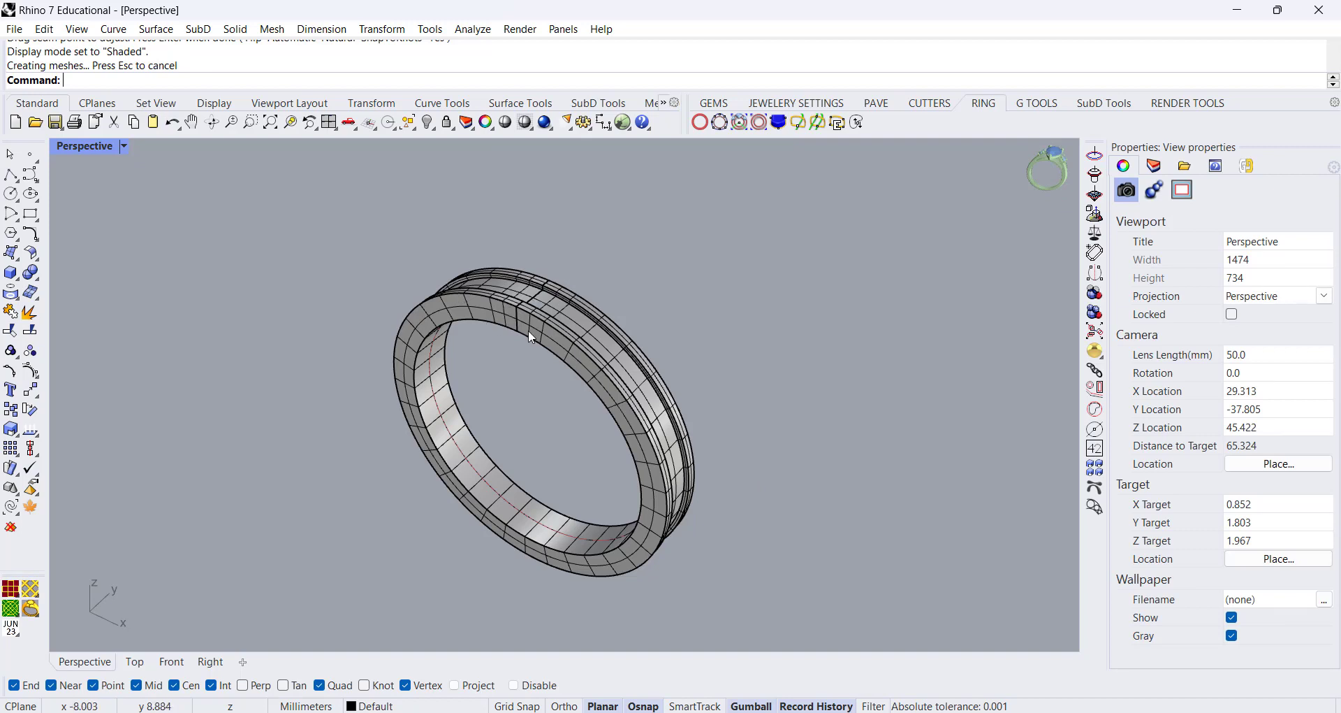
click(598, 354)
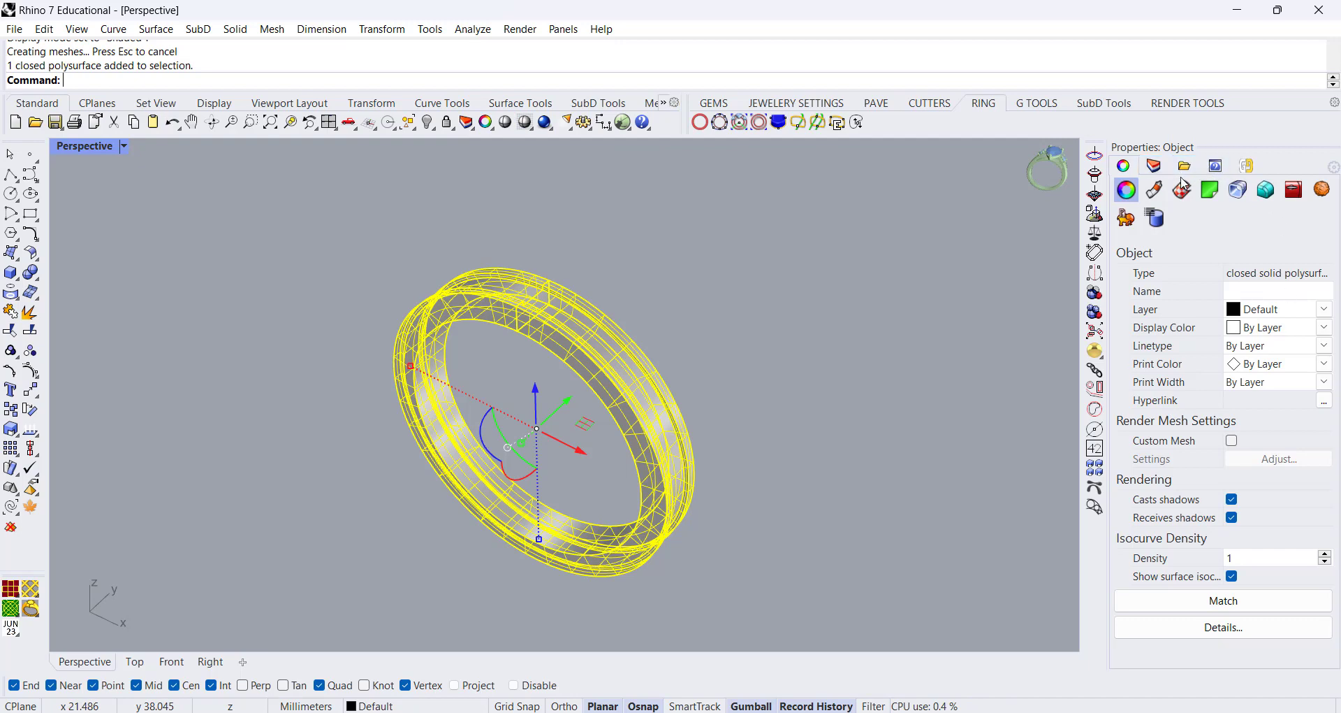
click(487, 124)
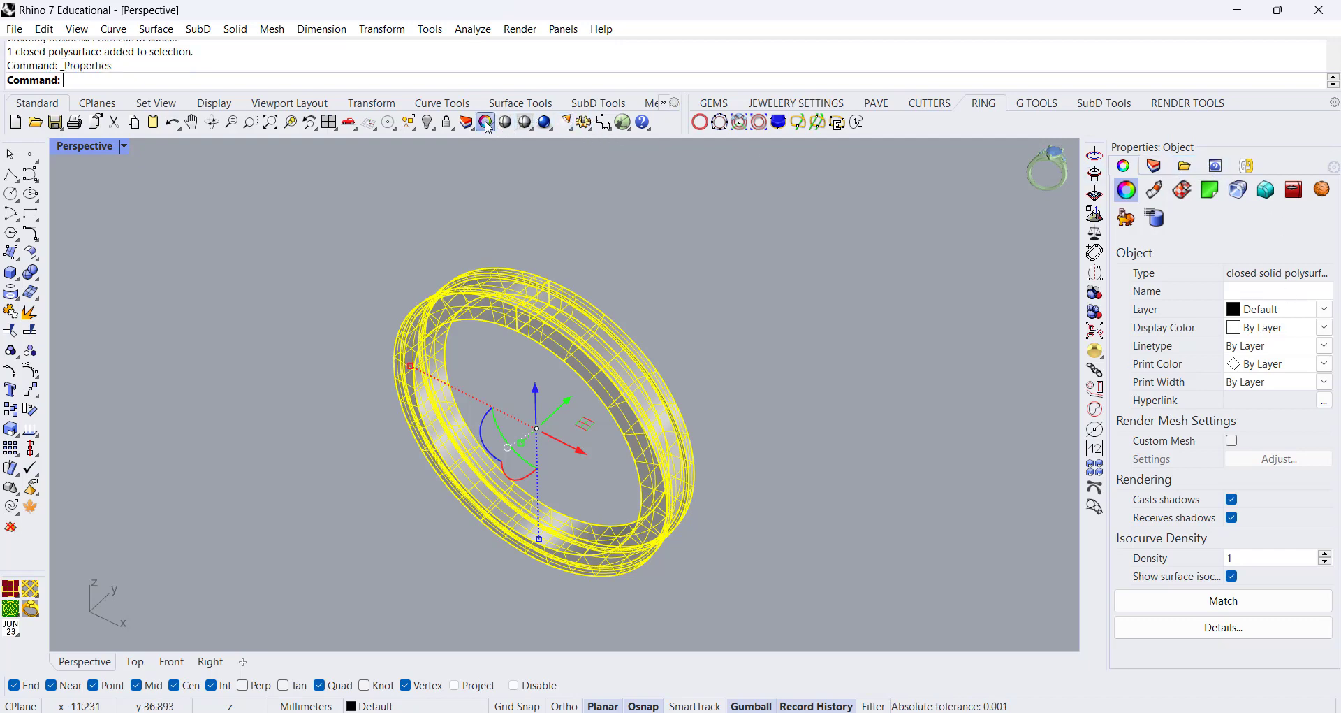
click(1233, 577)
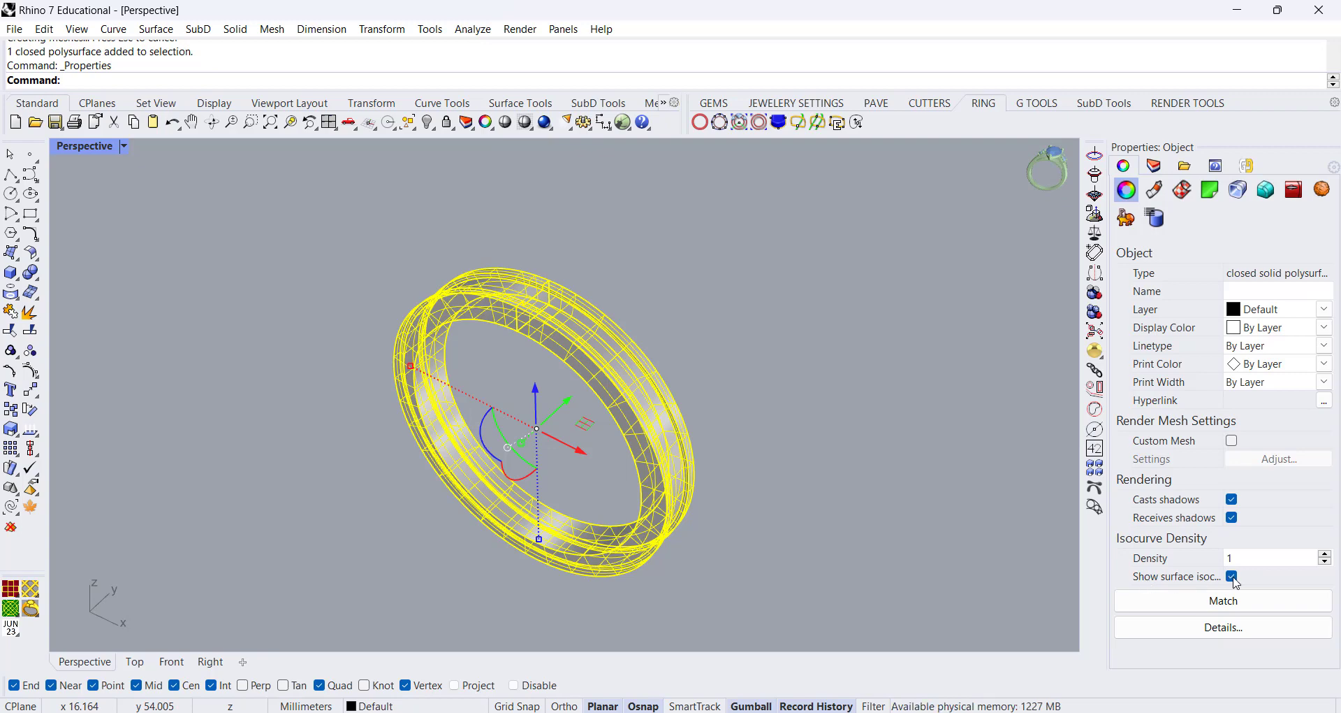
click(727, 380)
mouse_move(727, 380)
right_down()
mouse_move(542, 334)
mouse_move(641, 335)
mouse_move(719, 384)
mouse_move(601, 333)
right_up()
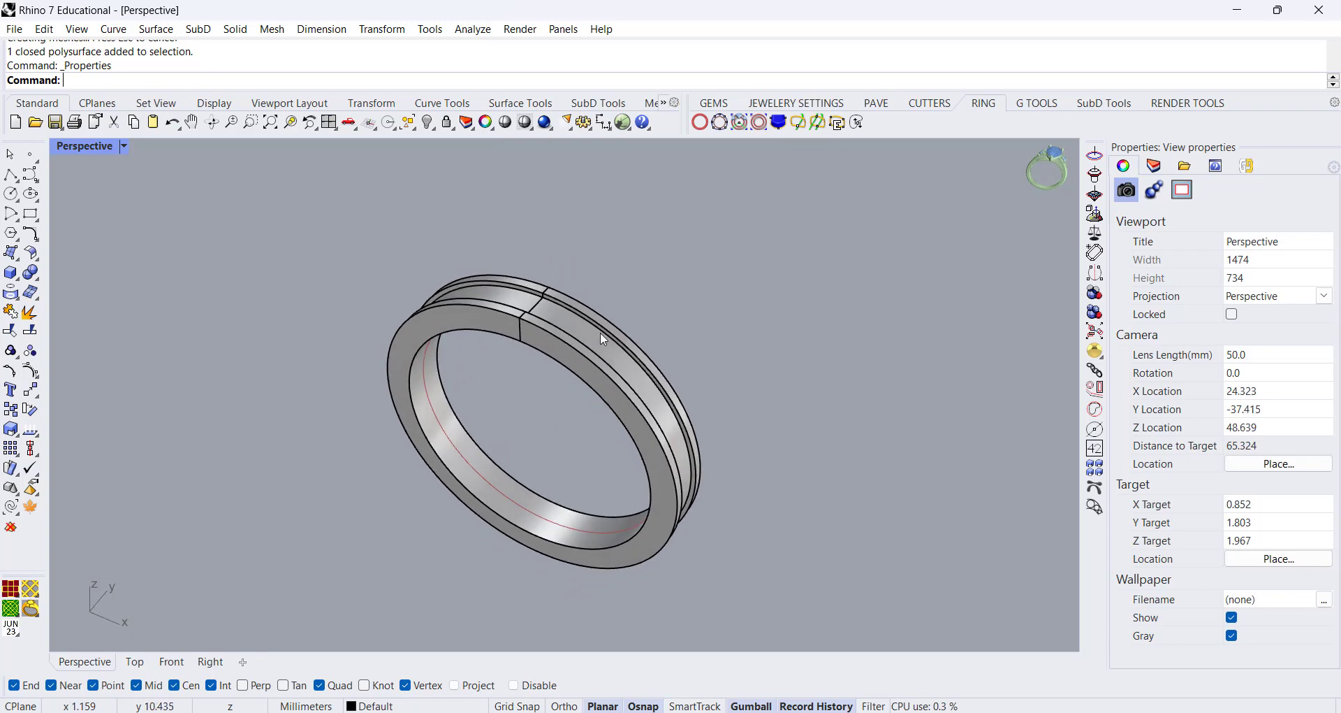
- Extract the channel floor surface from the ring band with Extract Surface, without copying, and select the extracted surface
scroll(540, 303, up, 5)
right_drag(540, 303, 625, 302)
scroll(557, 308, up, 5)
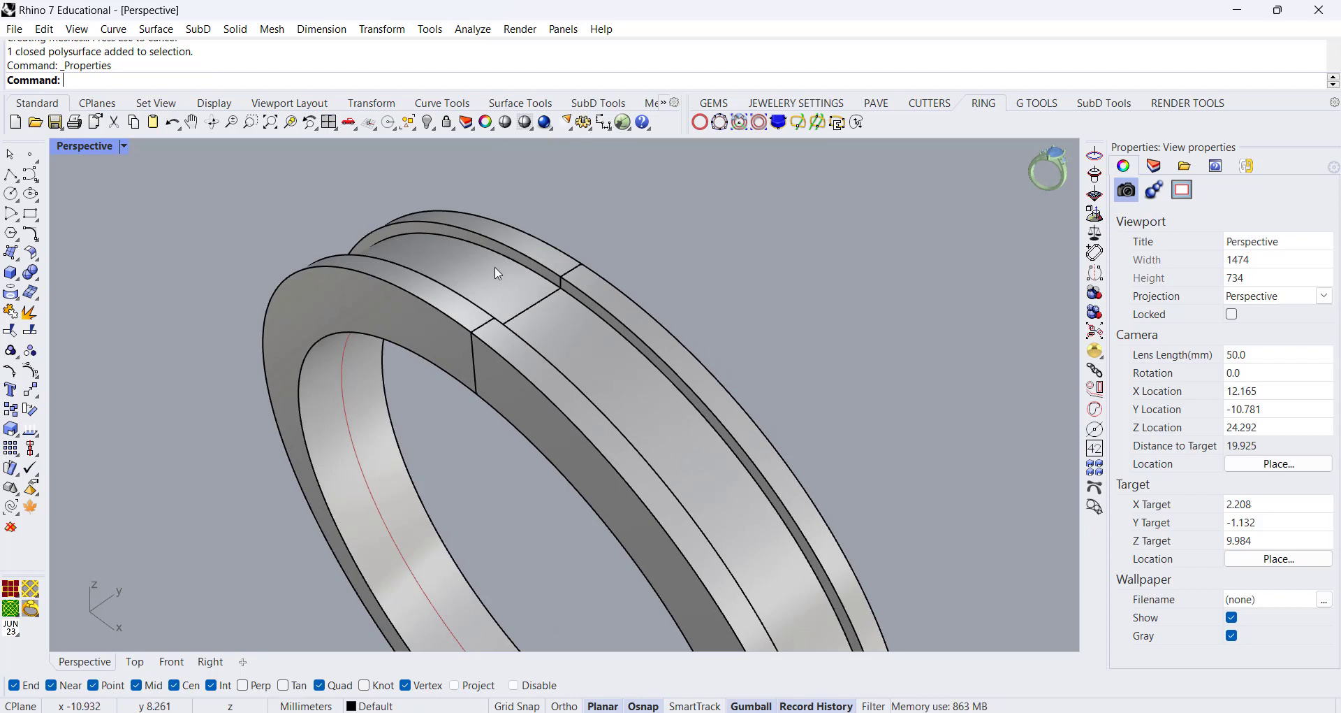
right_drag(512, 318, 437, 264)
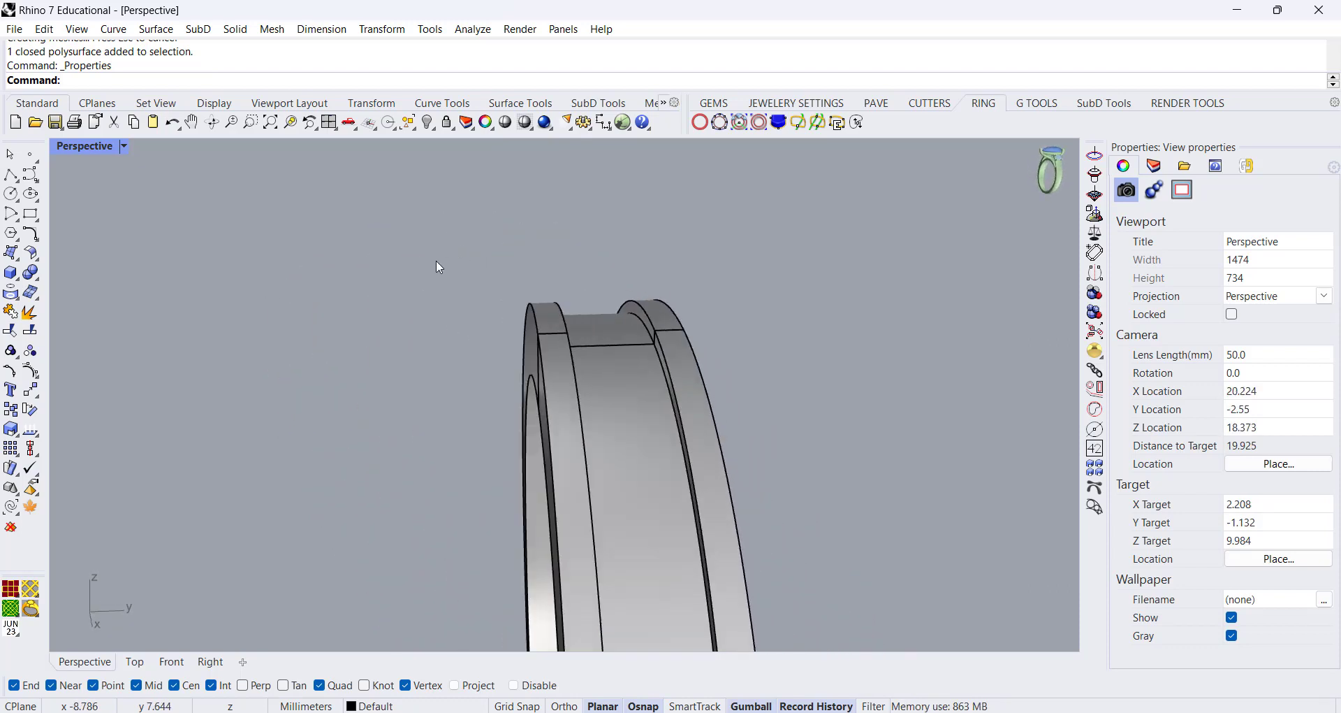
right_drag(642, 356, 624, 399)
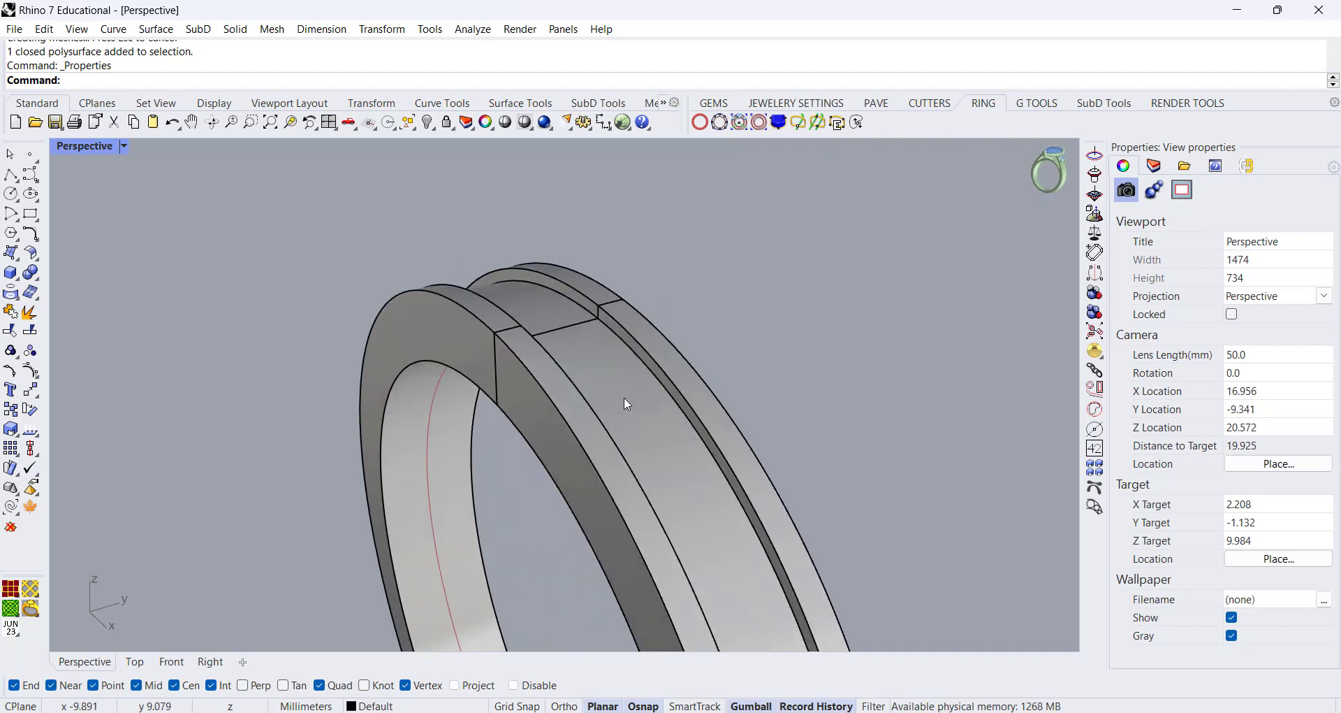
right_drag(179, 360, 229, 364)
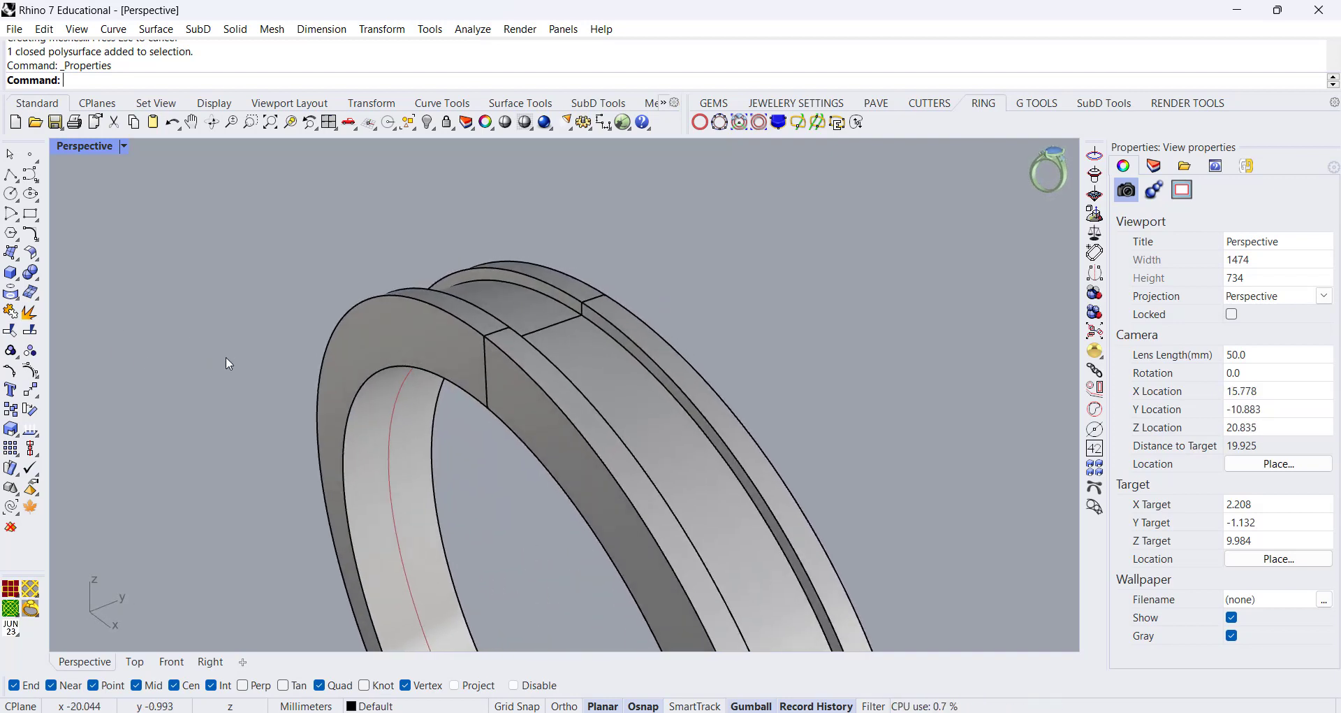
right_click(31, 315)
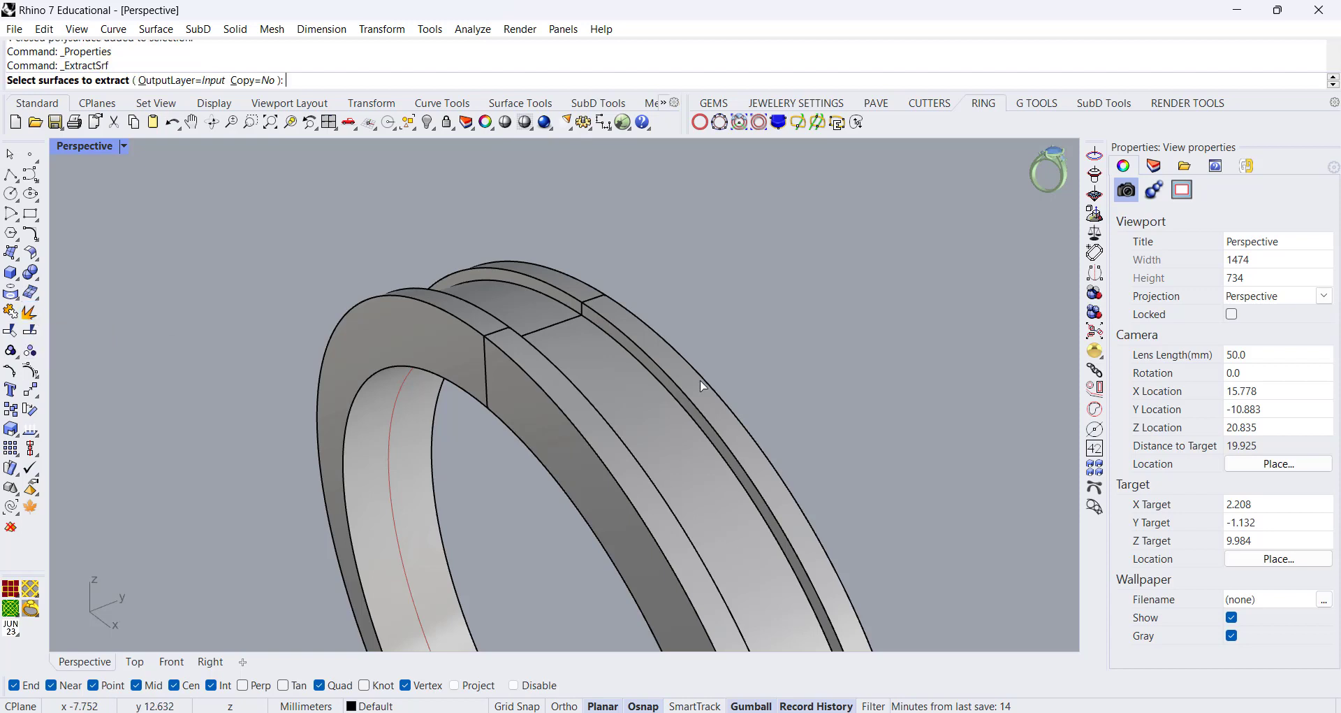
click(594, 369)
key(Return)
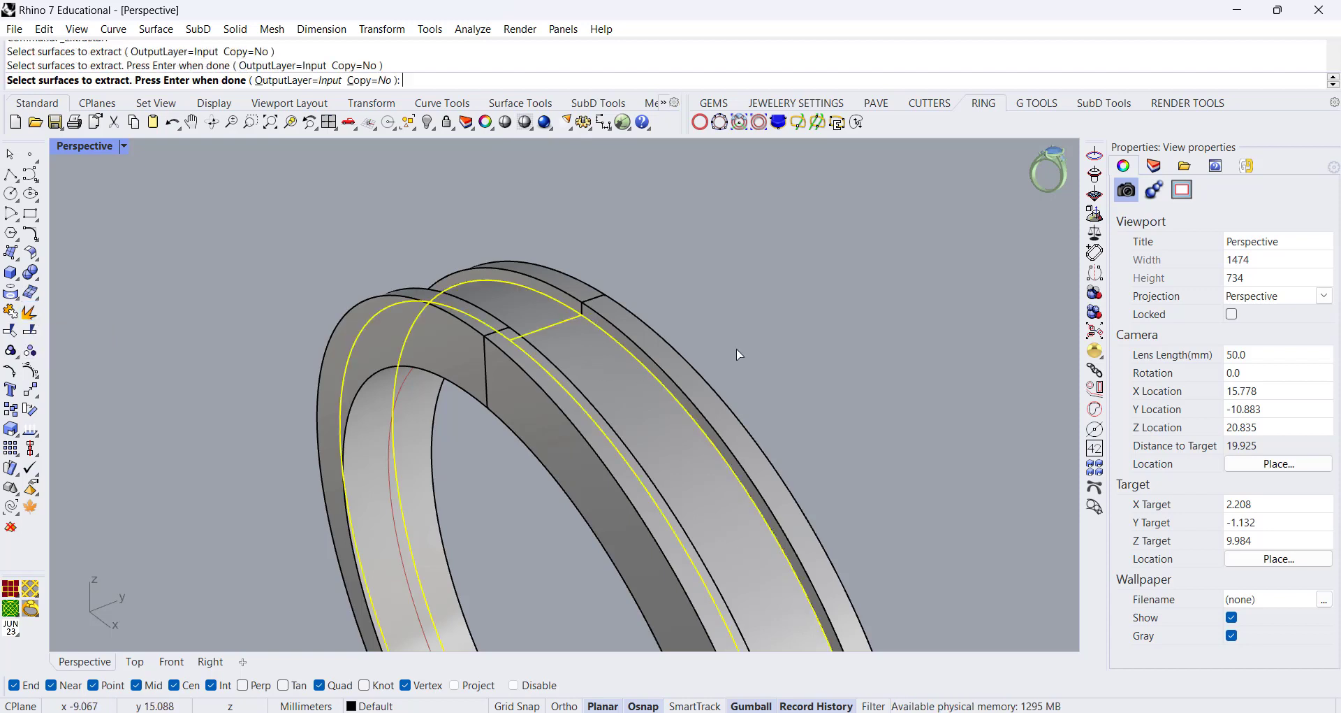
click(724, 280)
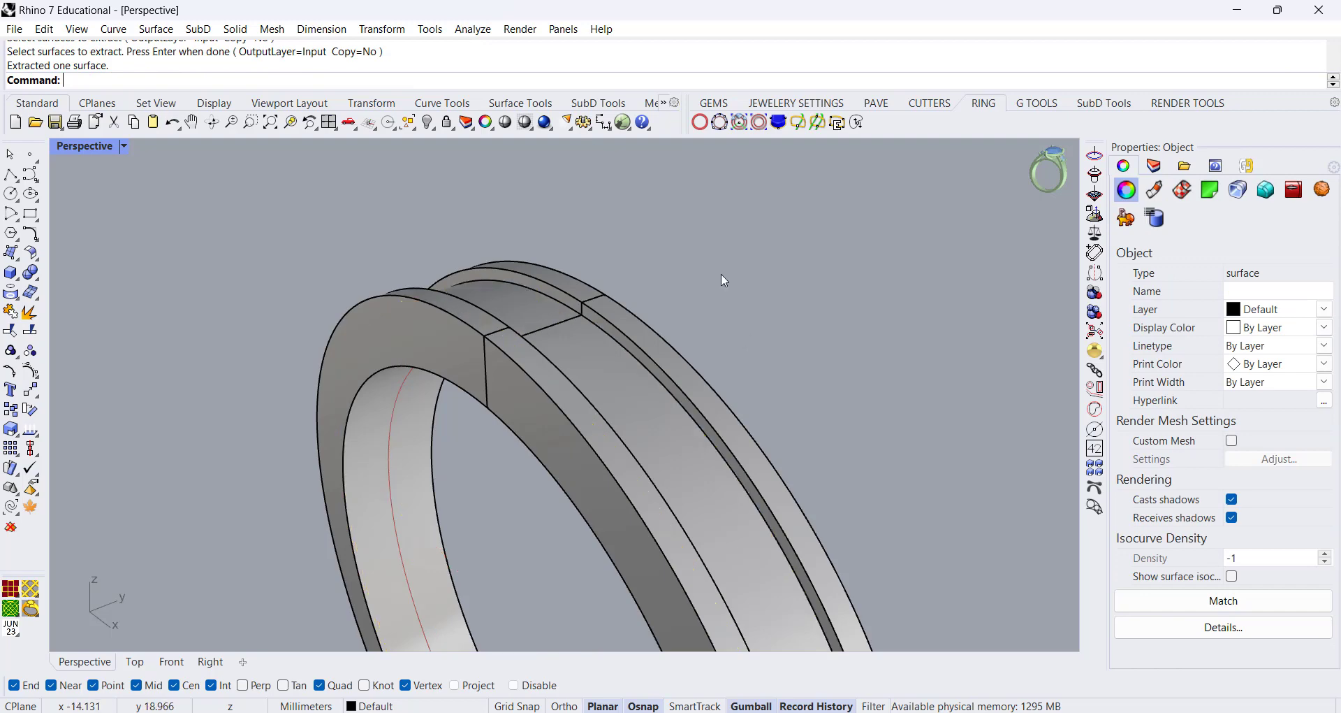
click(601, 369)
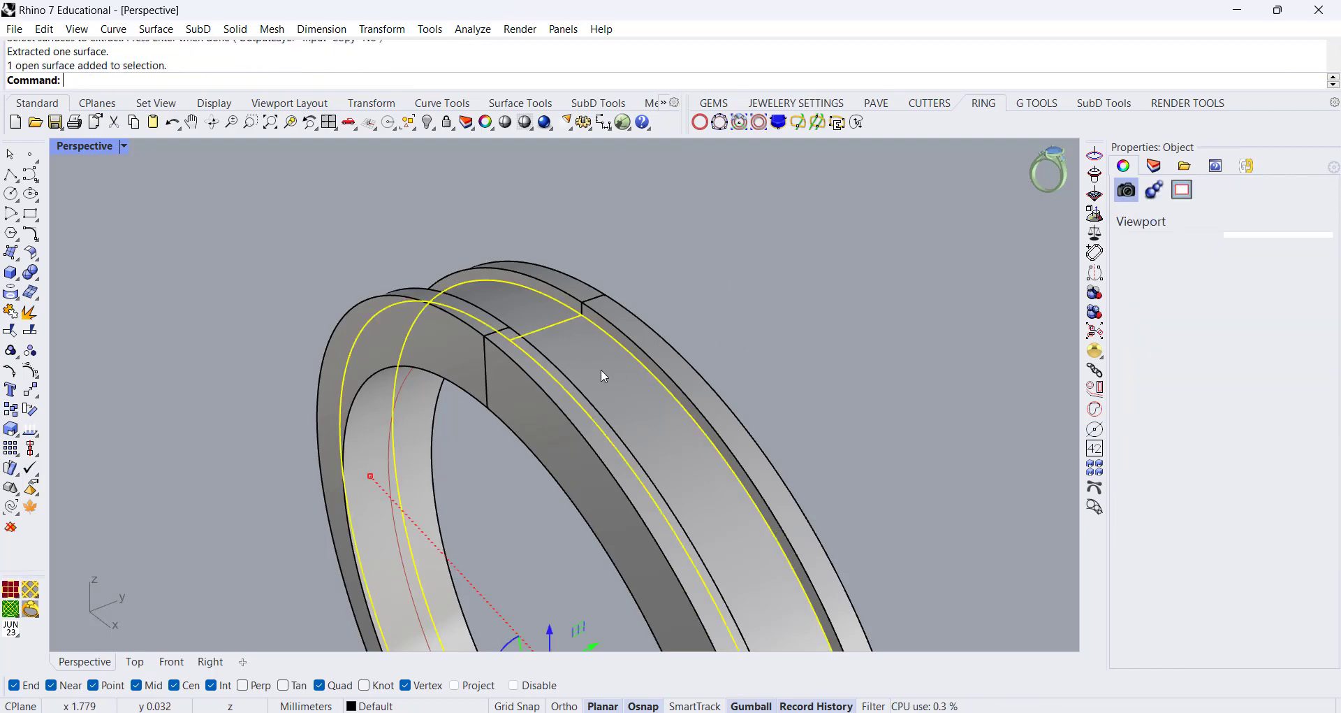
- Move the extracted channel floor surface to Layer 02 and deselect it
click(1155, 166)
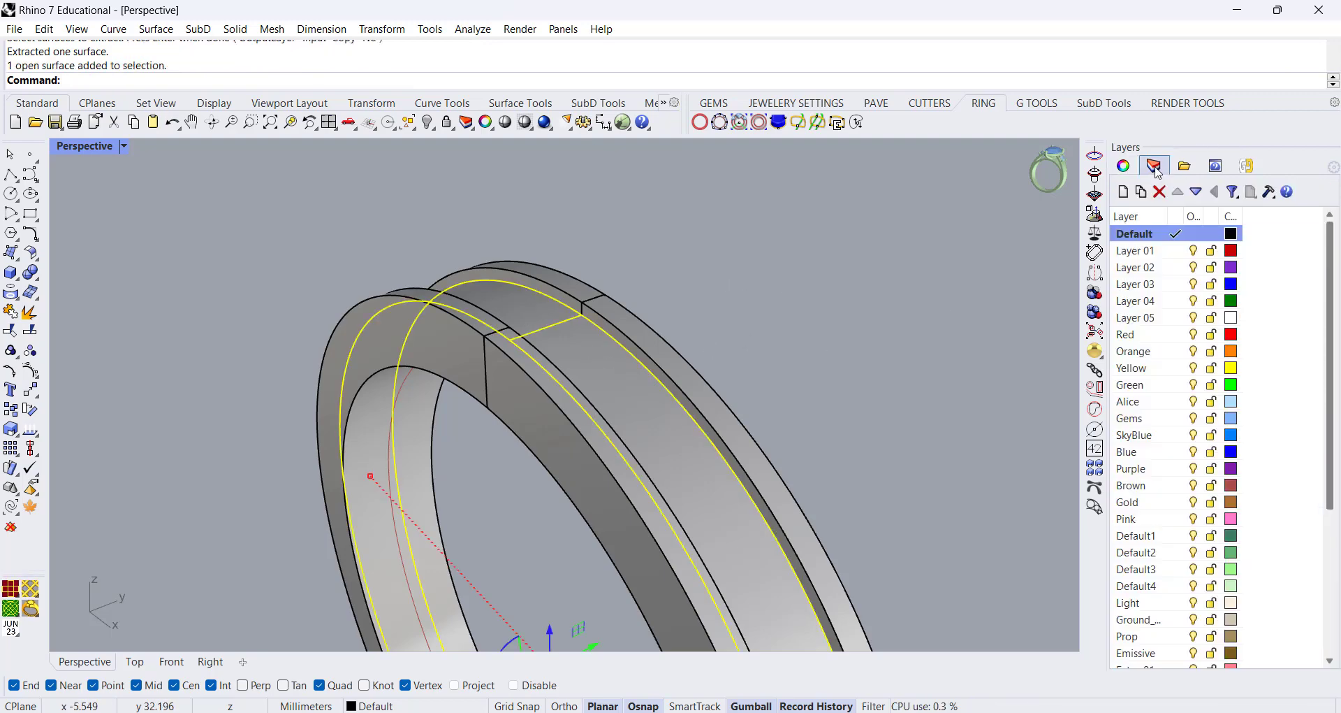
right_click(1154, 273)
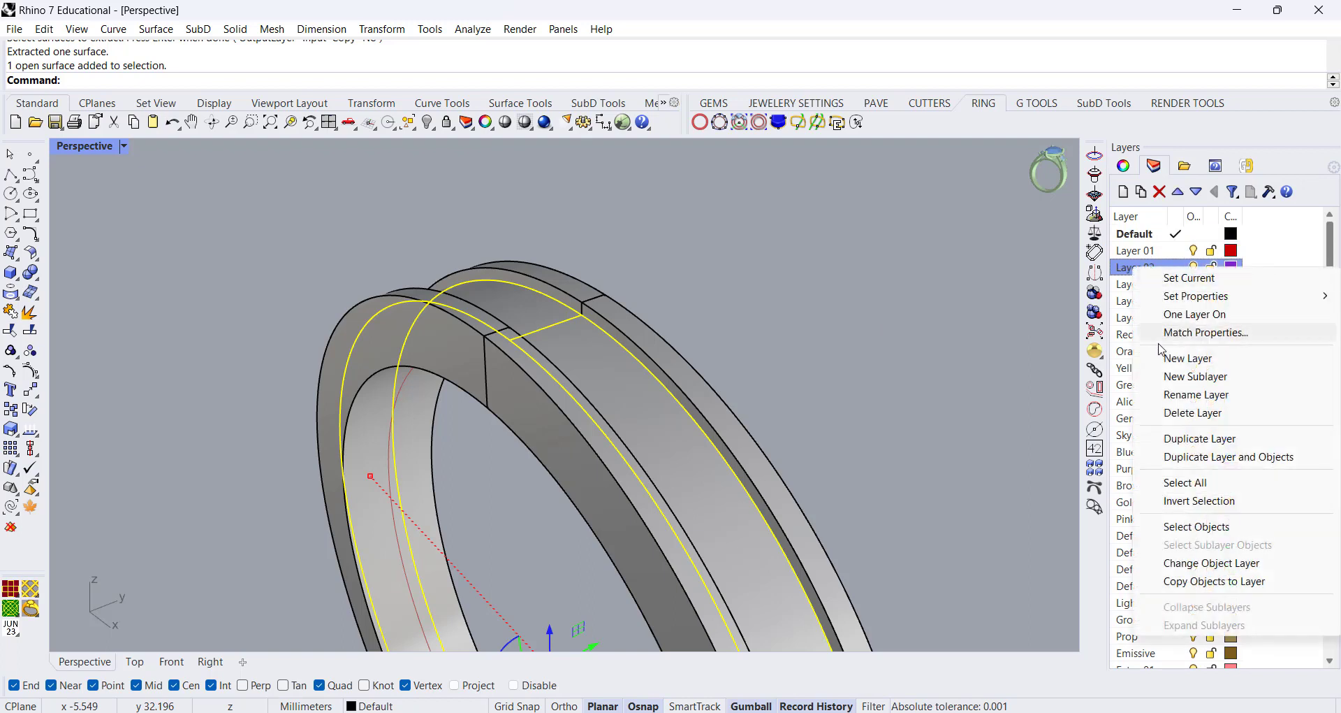
click(1201, 566)
key(Escape)
right_drag(911, 346, 936, 385)
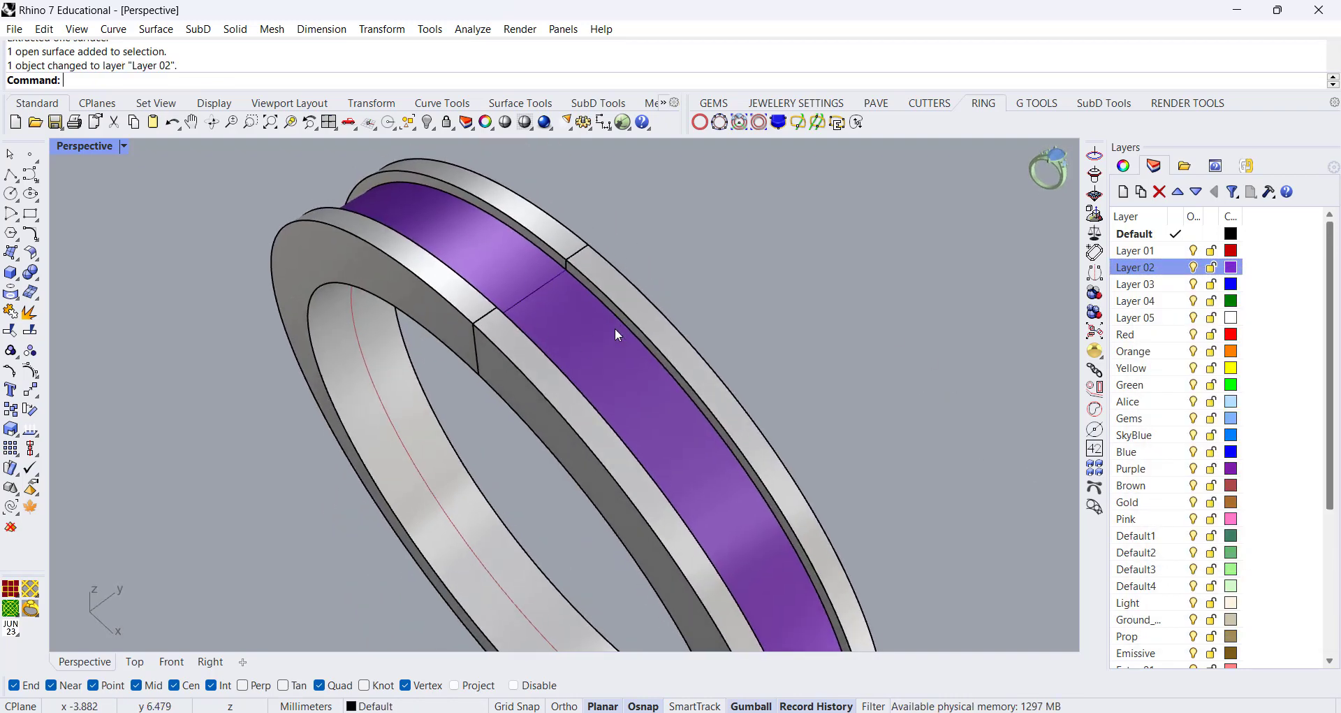
right_drag(616, 329, 598, 300)
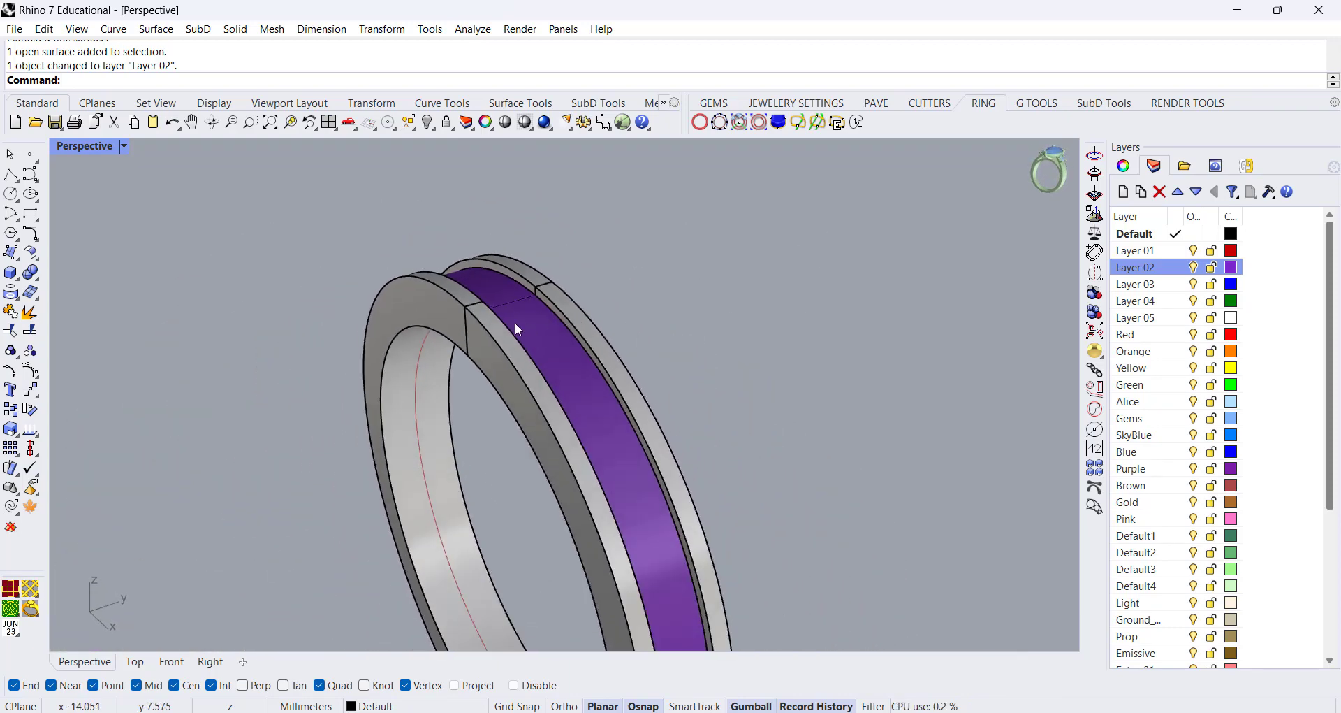
mouse_move(521, 323)
right_down()
mouse_move(533, 309)
mouse_move(507, 316)
right_up()
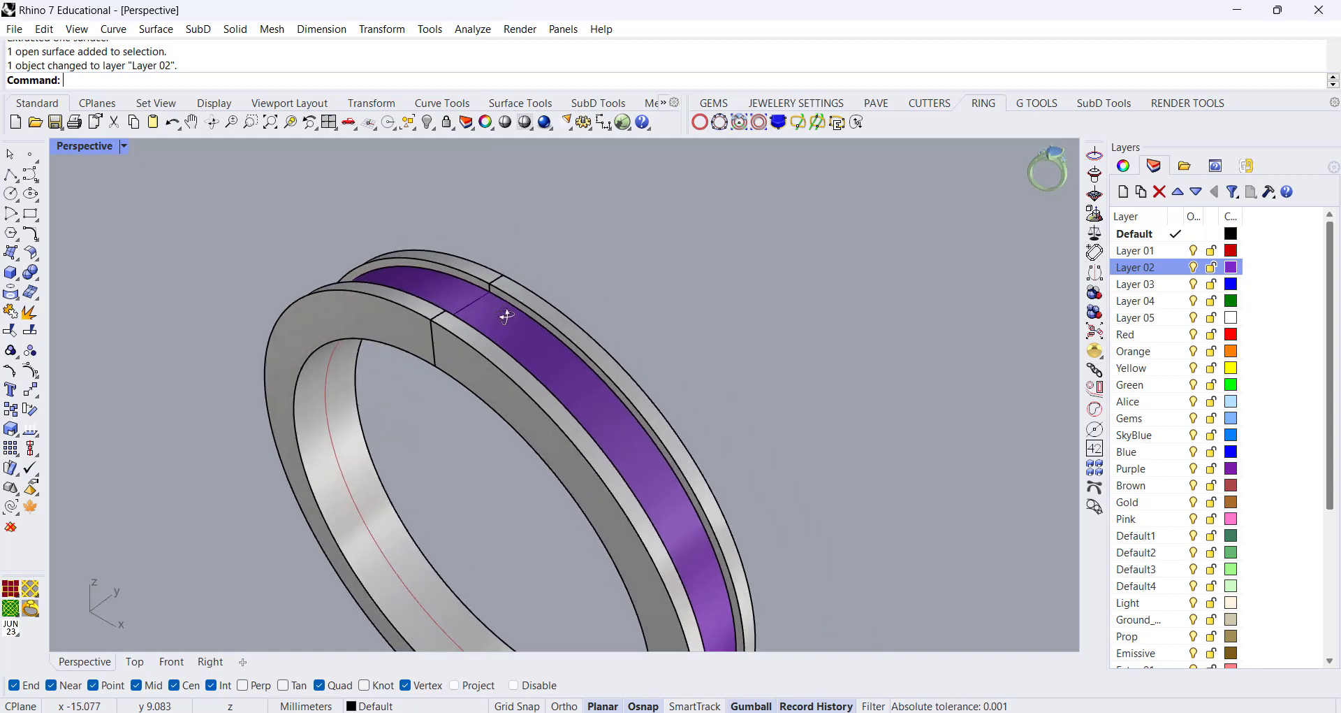
- Extract a U-direction isocurve along the middle of the purple channel floor surface, running around the whole ring
click(16, 299)
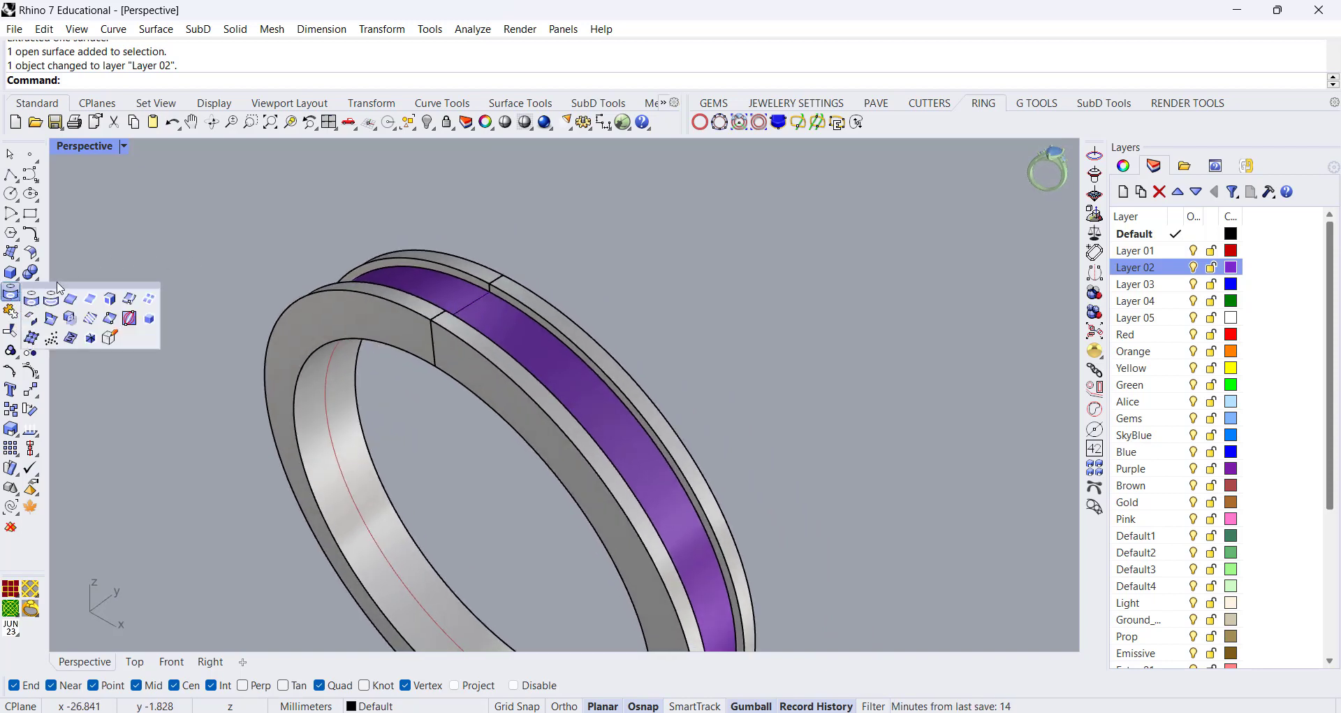
drag(60, 288, 136, 283)
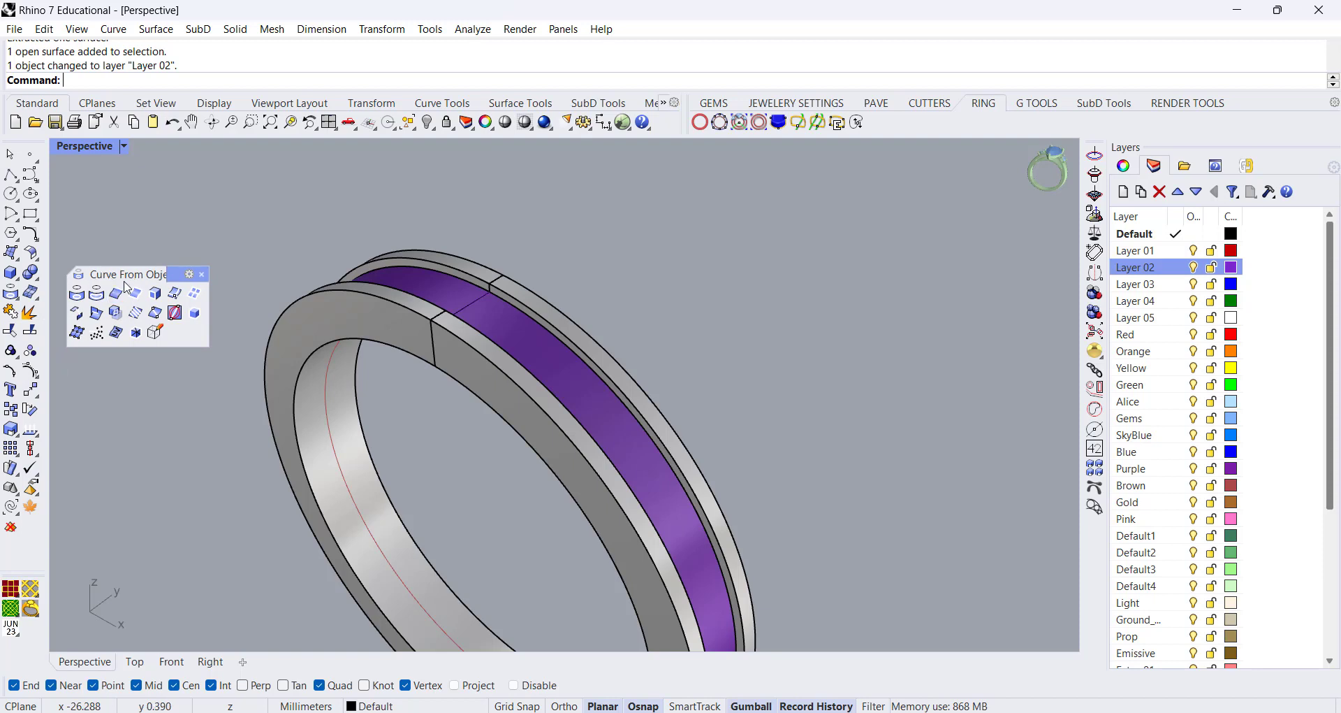
click(174, 297)
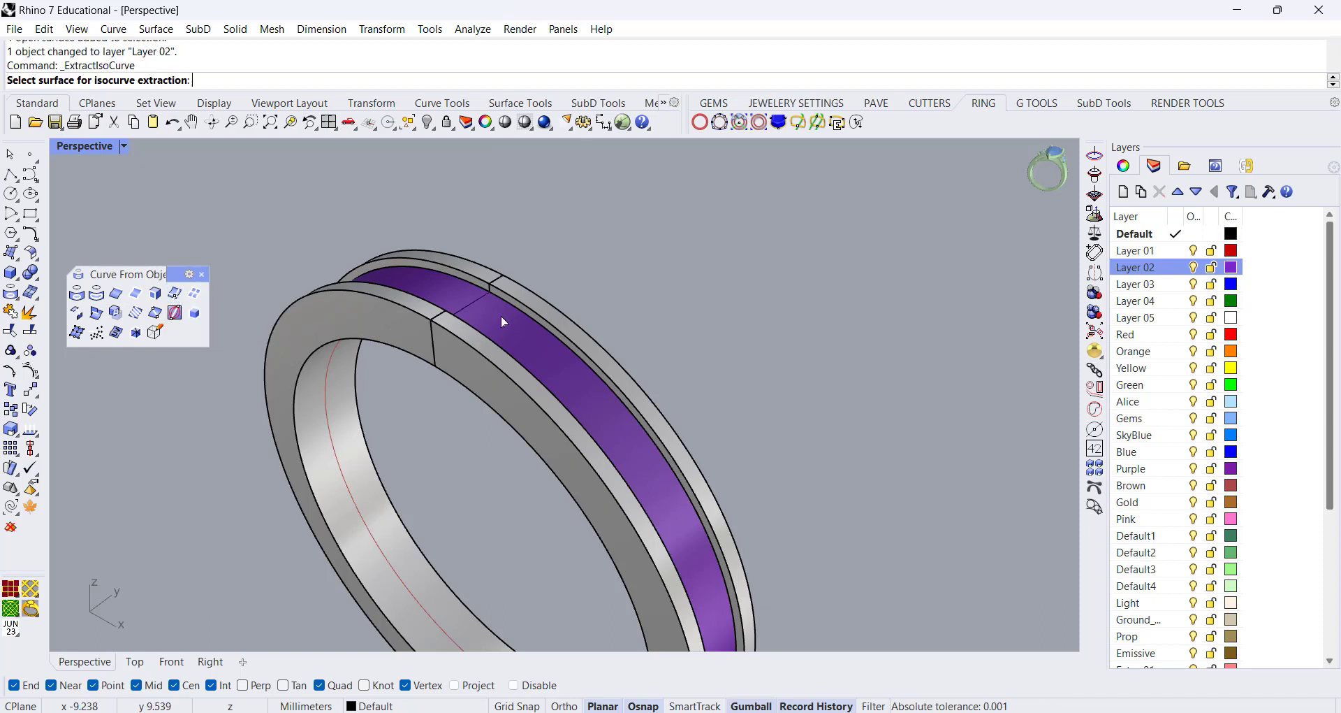
scroll(463, 286, up, 2)
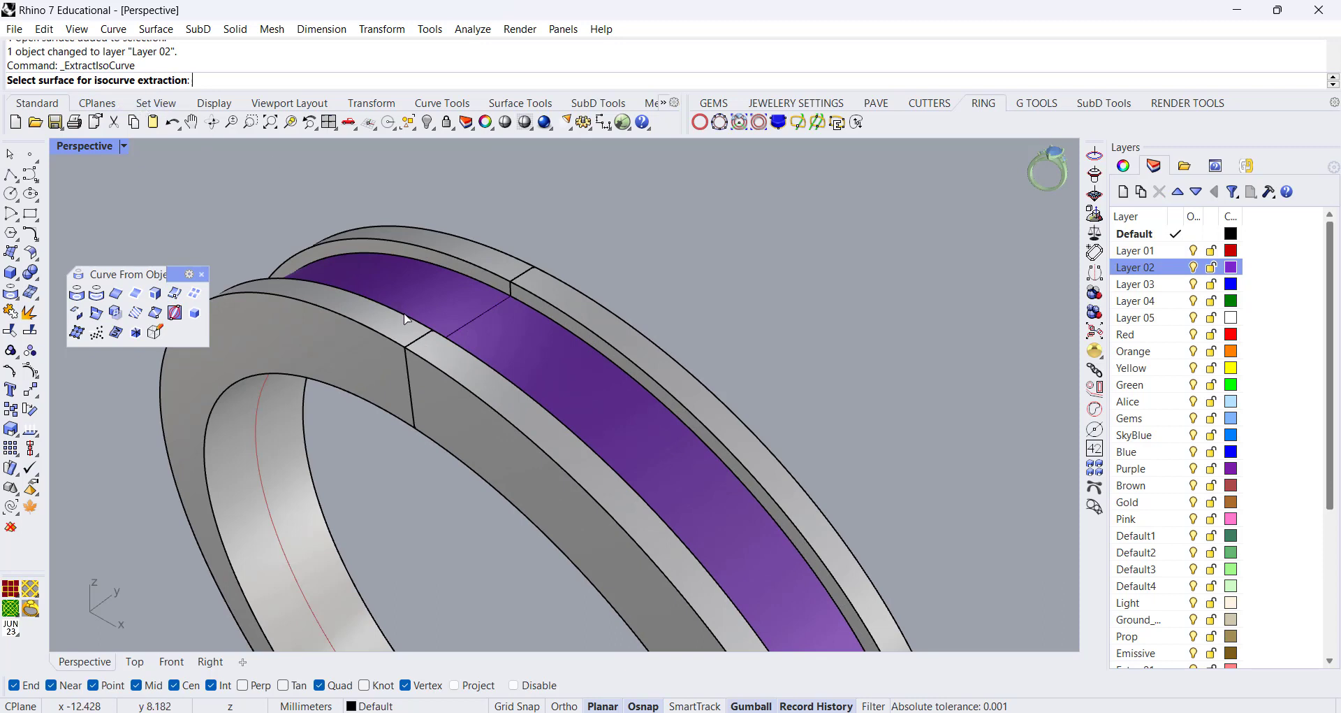
click(515, 341)
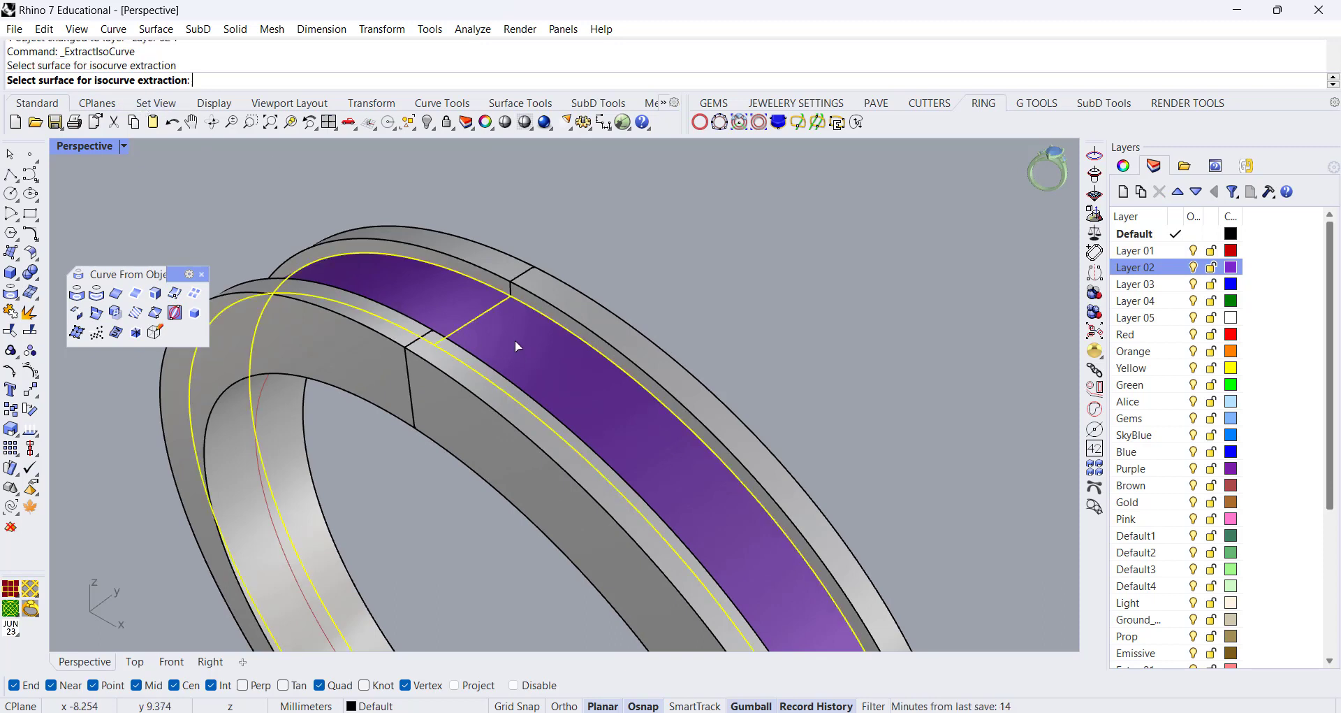
click(456, 331)
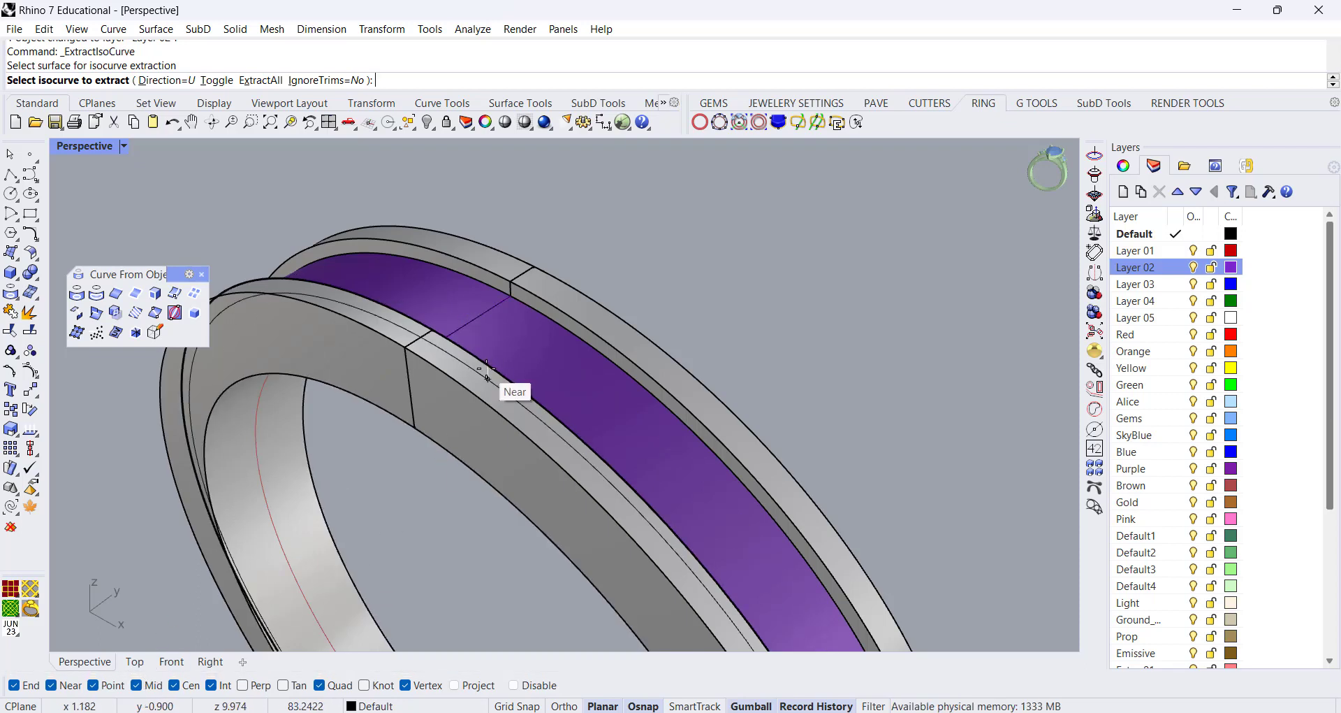
click(477, 318)
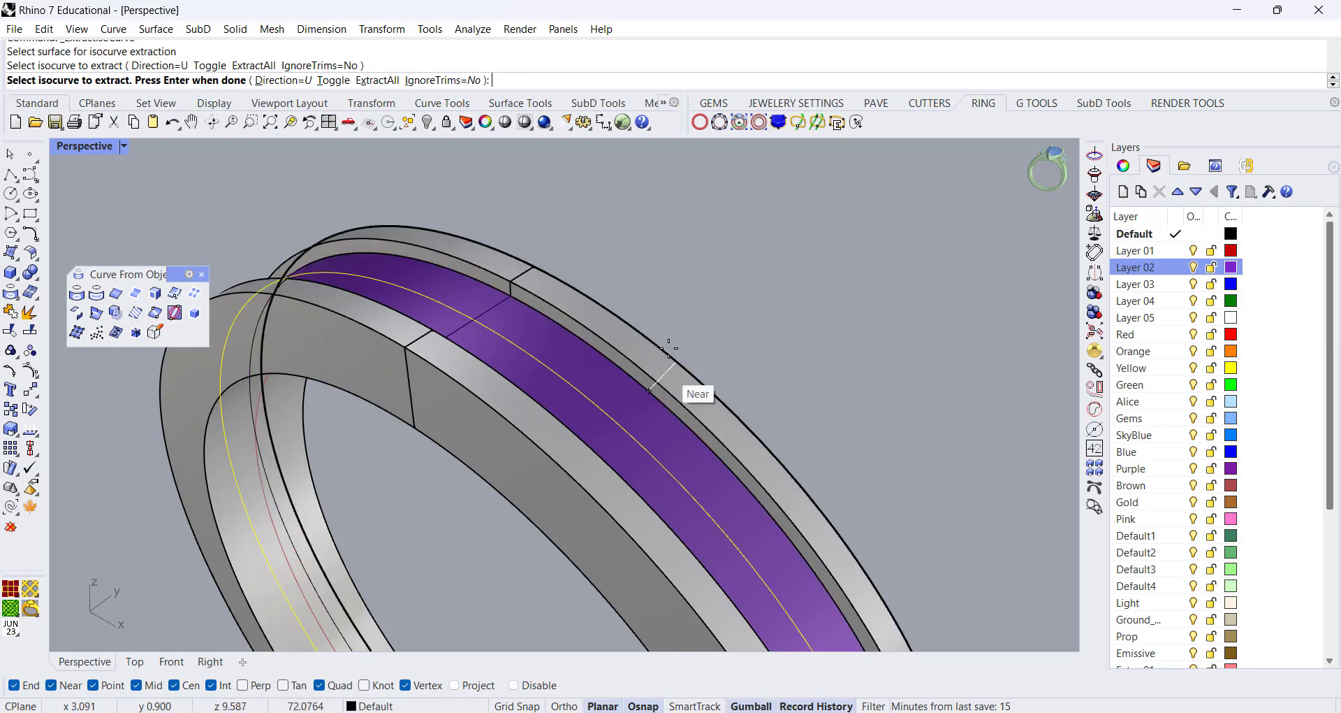
key(Return)
scroll(693, 244, down, 4)
right_drag(673, 229, 797, 392)
right_drag(609, 272, 552, 259)
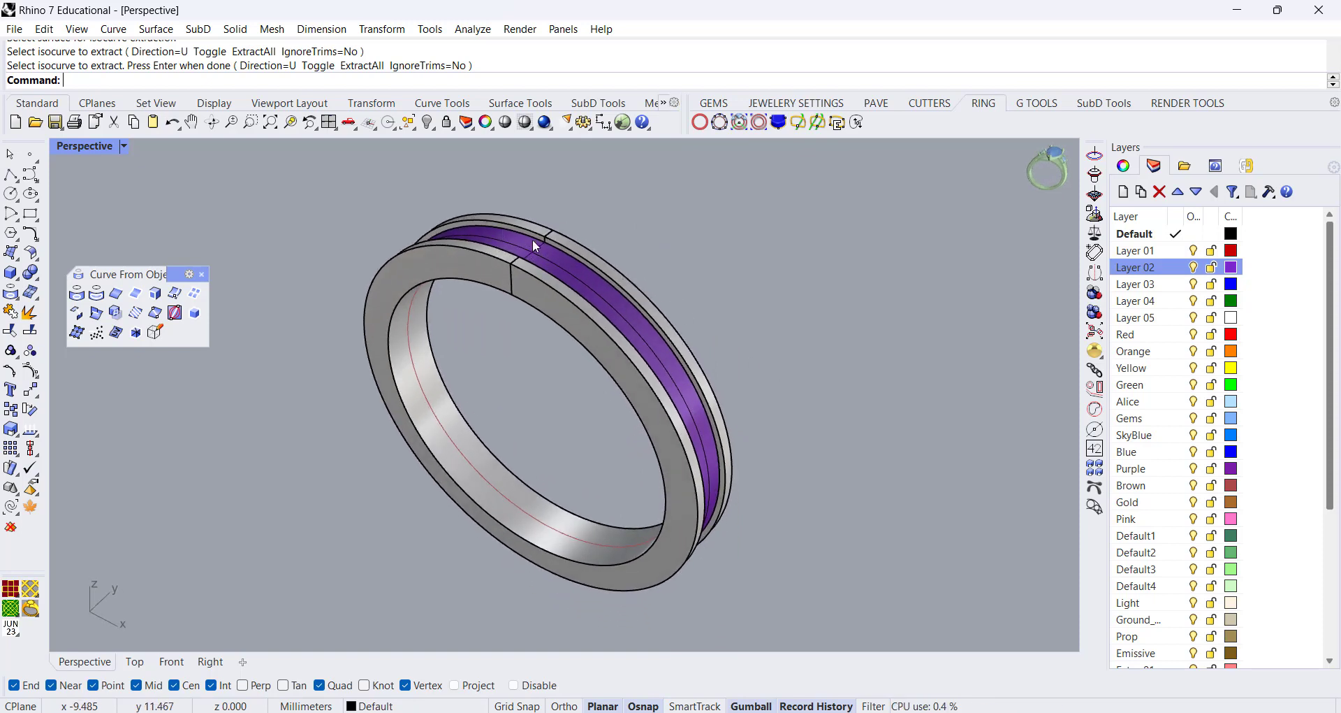
- Start the Gems On Curve tool and assign the extracted channel centre isocurve as the path for the gems
click(801, 108)
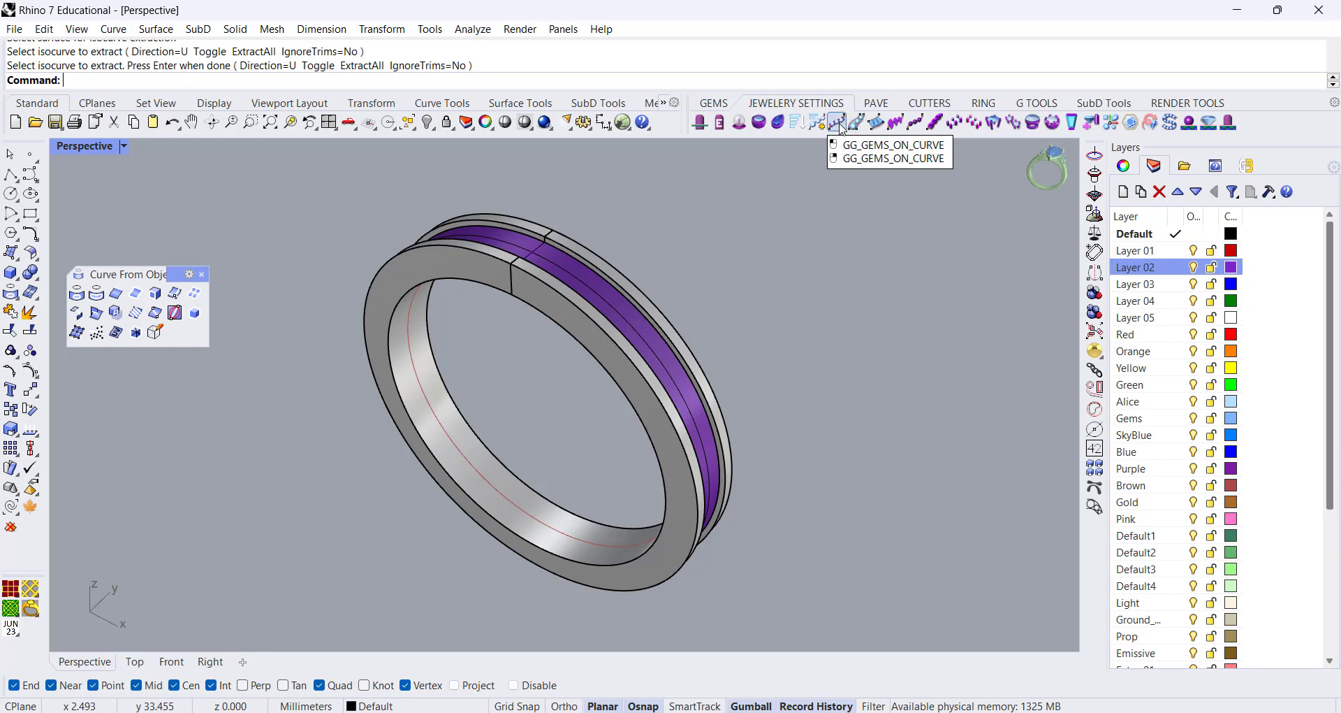
click(838, 123)
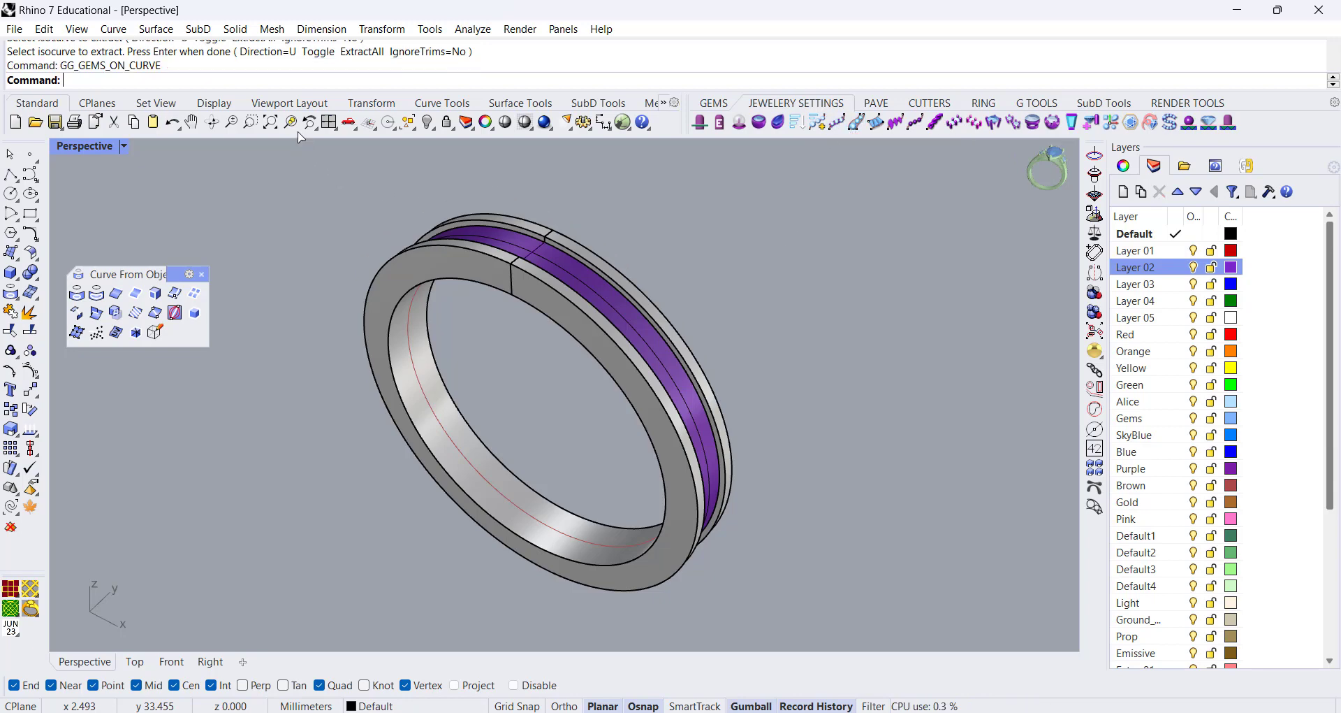
drag(345, 233, 895, 179)
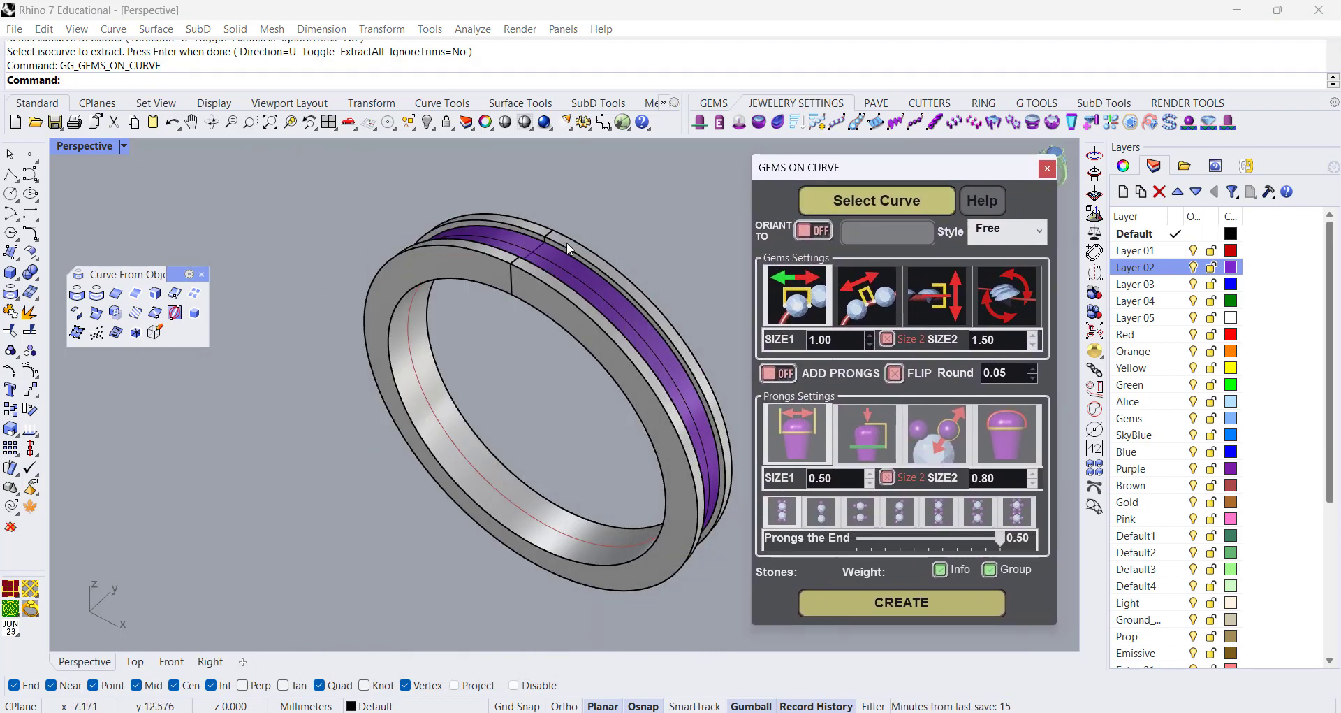
click(555, 262)
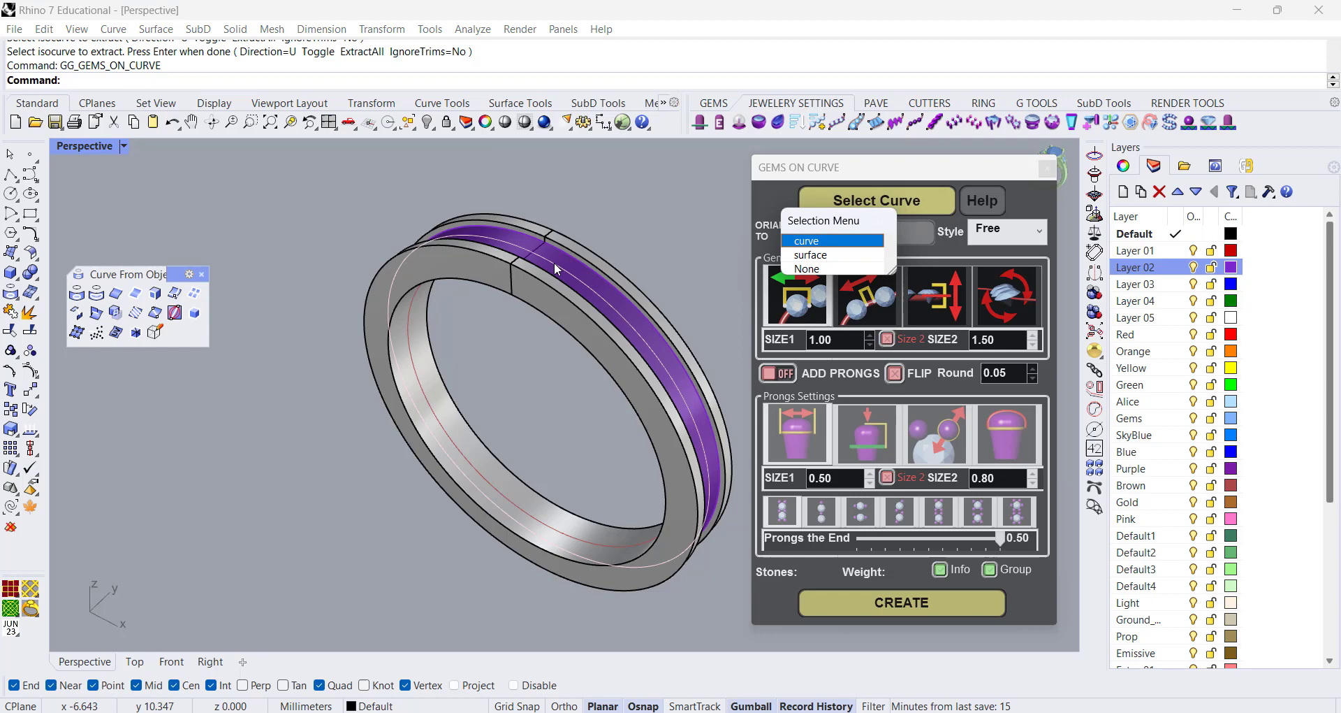
click(793, 241)
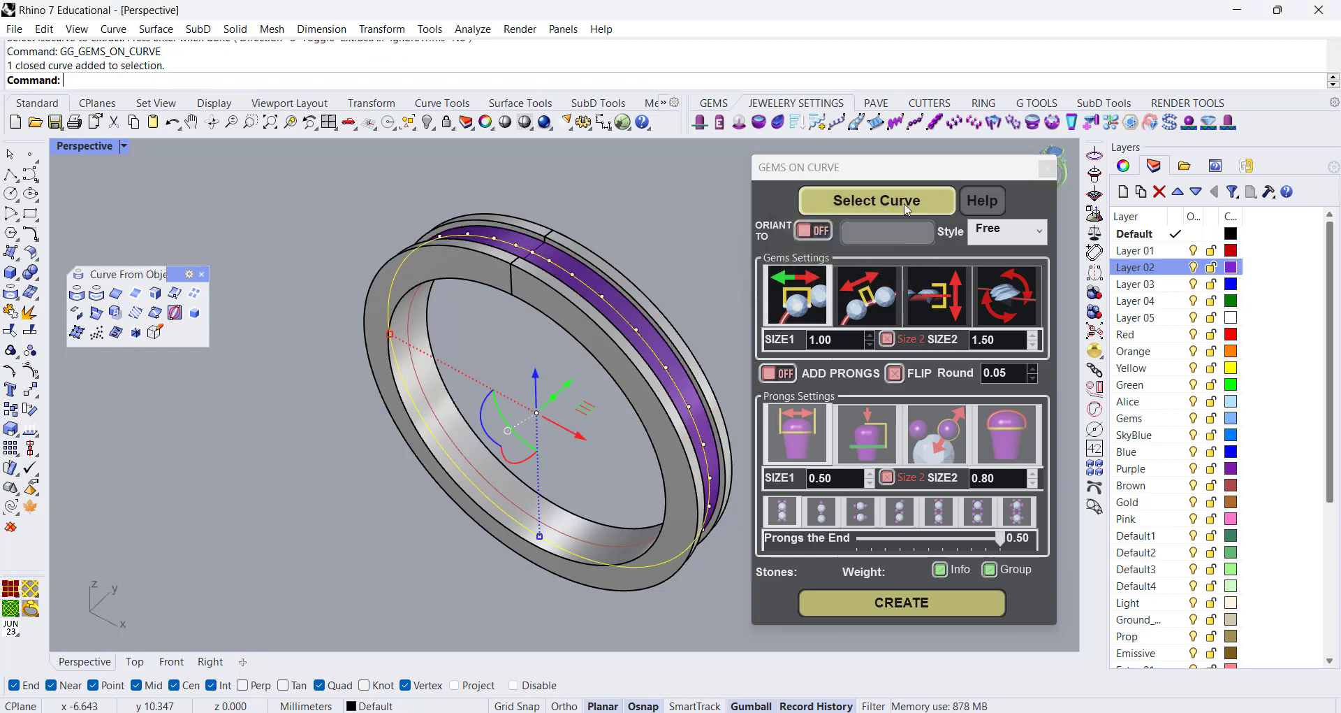
click(866, 203)
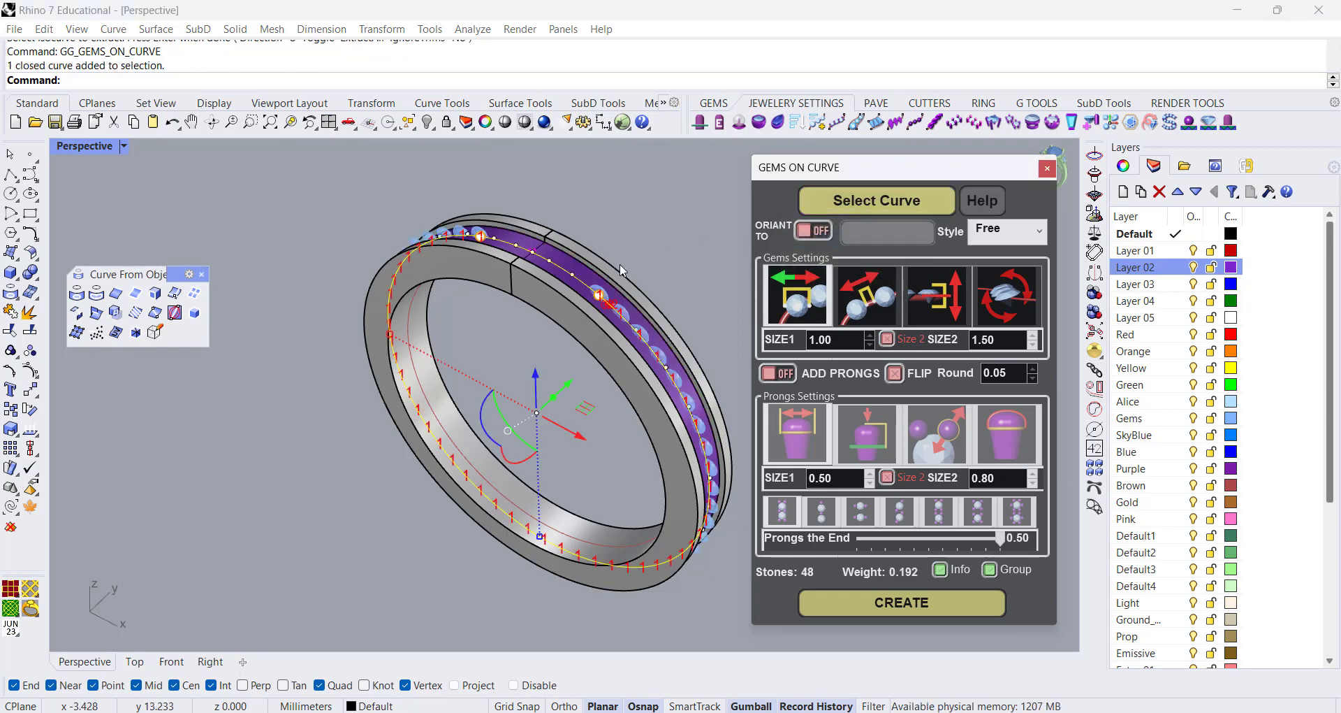
scroll(615, 303, up, 4)
mouse_move(623, 295)
right_down()
mouse_move(469, 321)
mouse_move(617, 318)
right_up()
scroll(617, 318, down, 2)
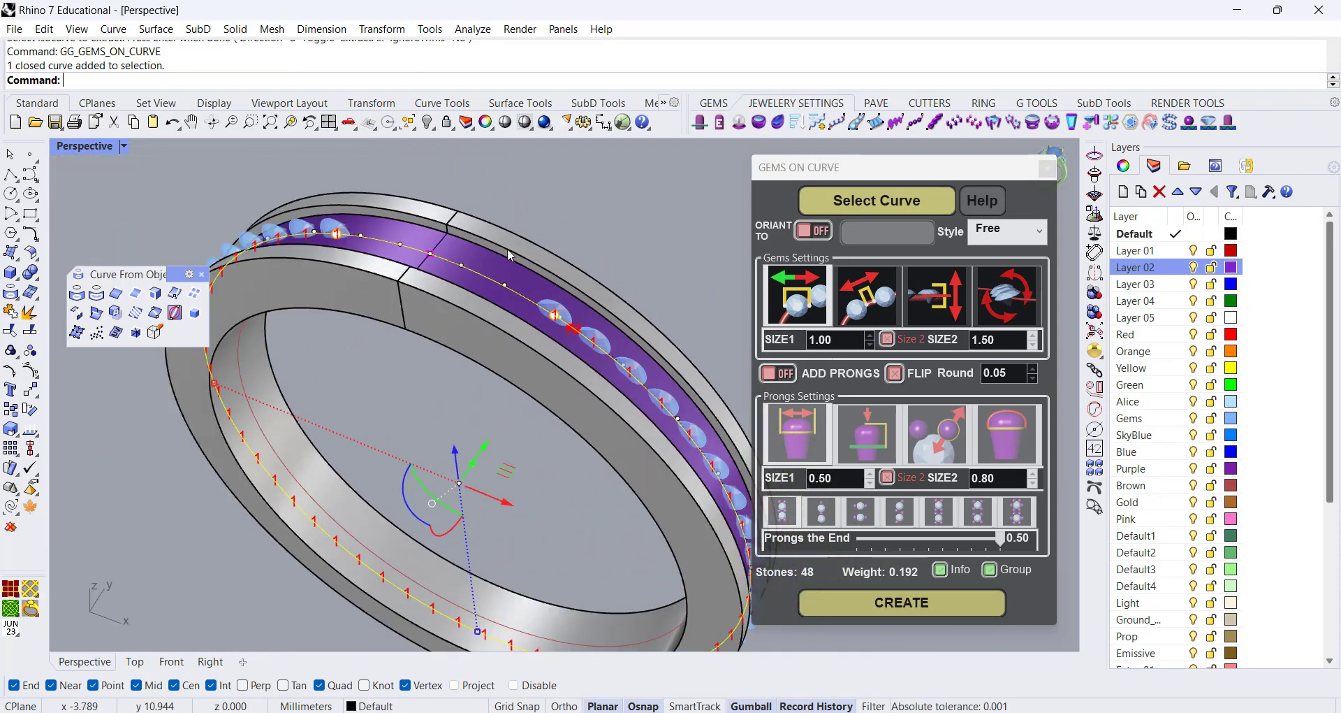
scroll(584, 329, down, 2)
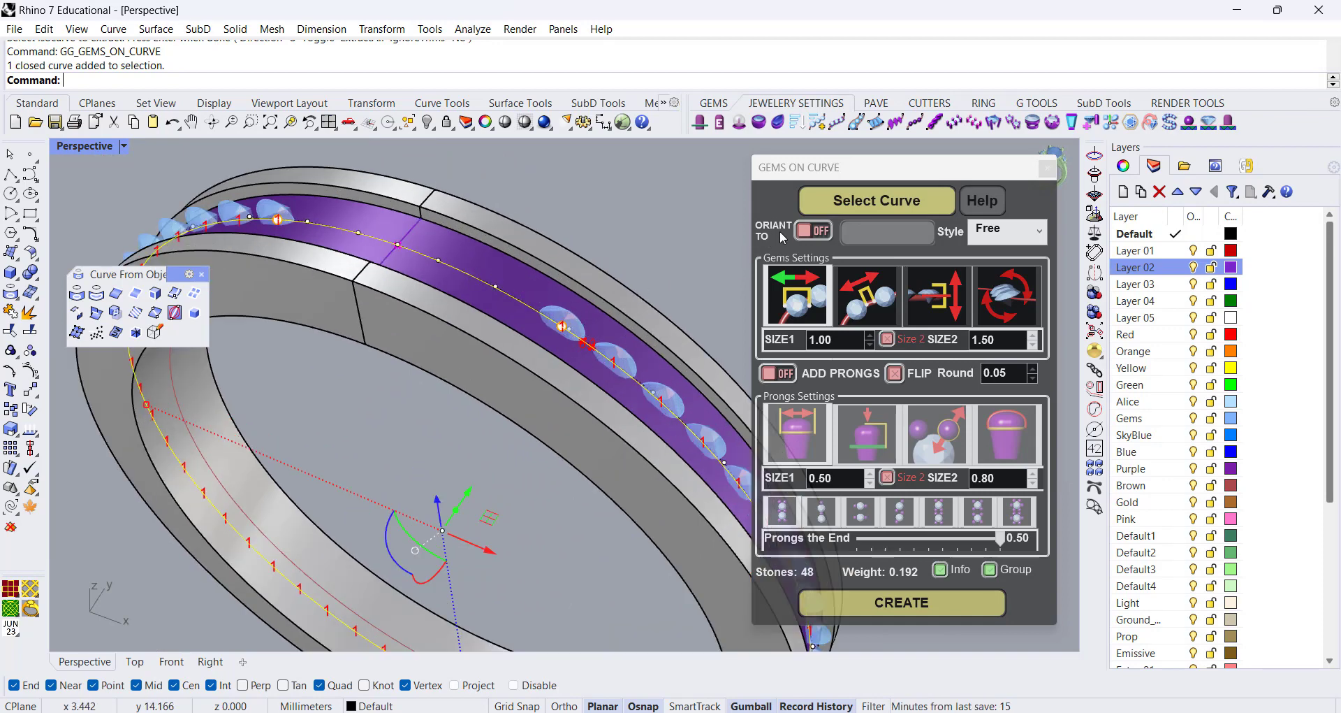
- Turn on gem orientation in Gems On Curve and orient the gems to the purple channel floor surface
click(811, 232)
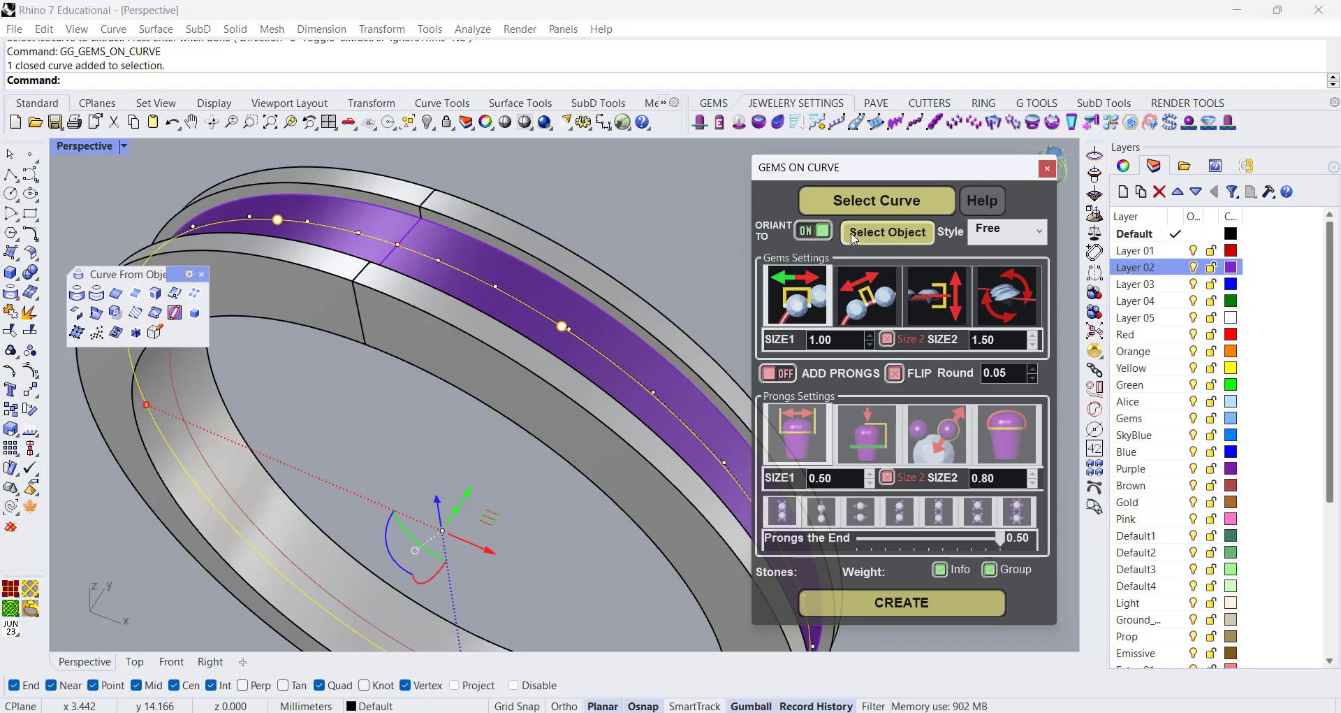
click(872, 239)
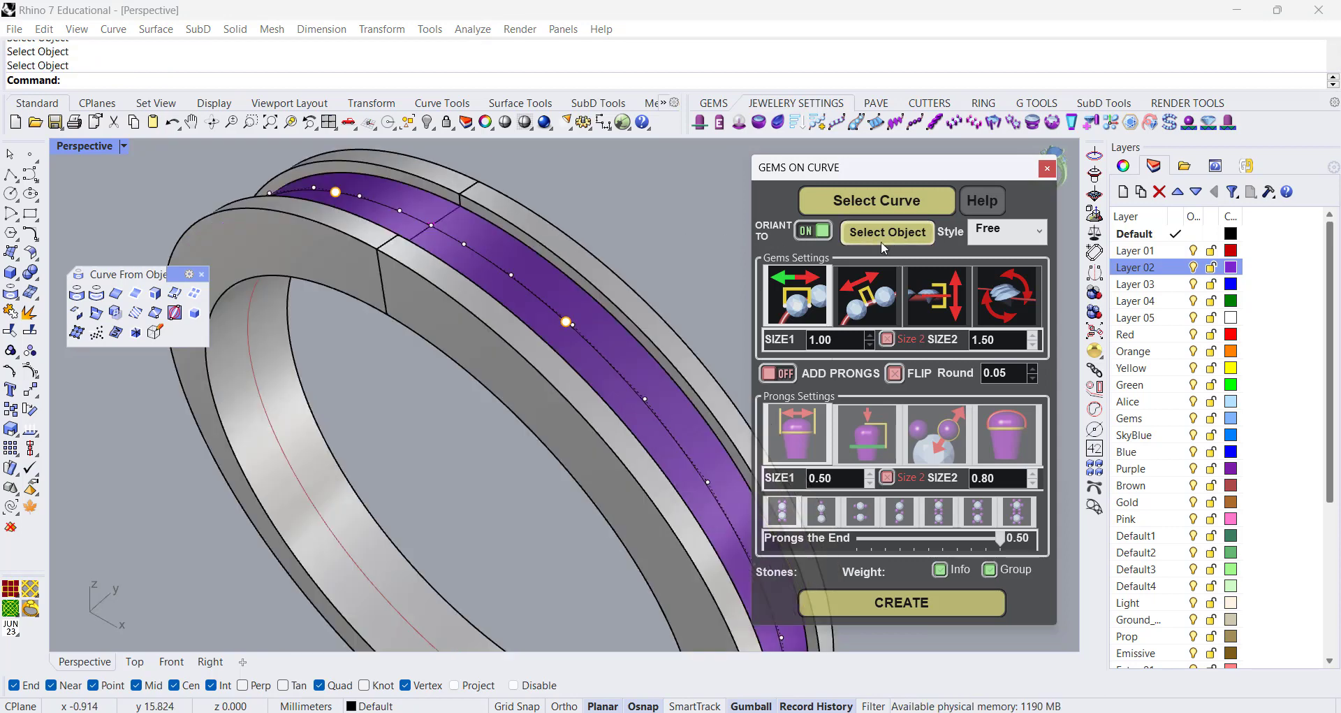
click(527, 263)
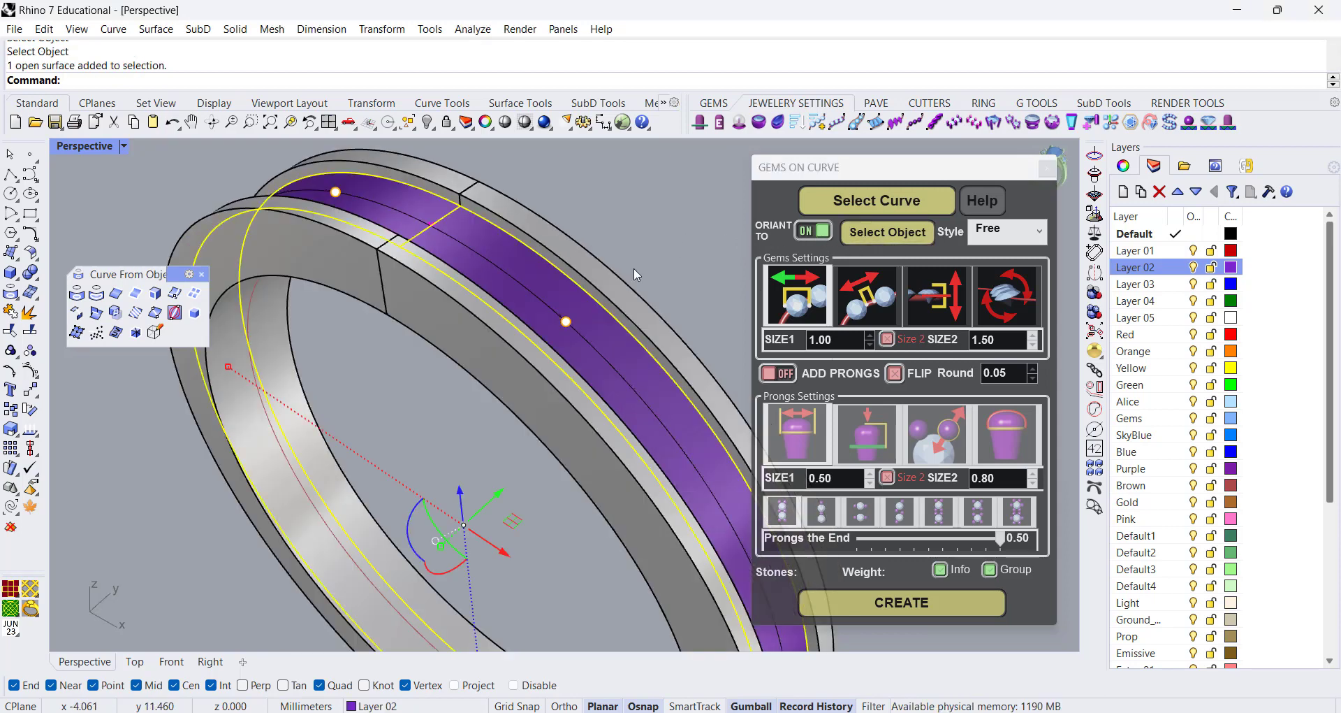
click(889, 237)
right_drag(614, 322, 458, 242)
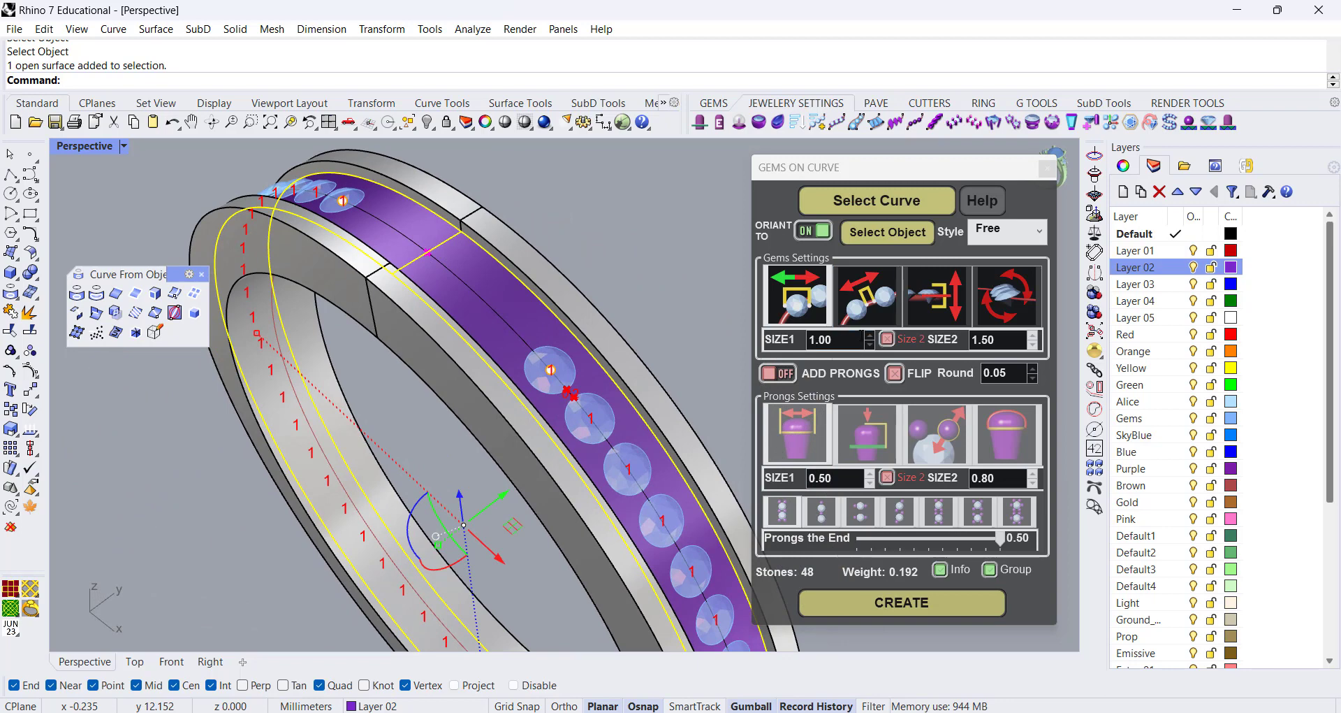
- Set the gems' Size 1 to 1.60 and check their fit against the channel walls
click(870, 336)
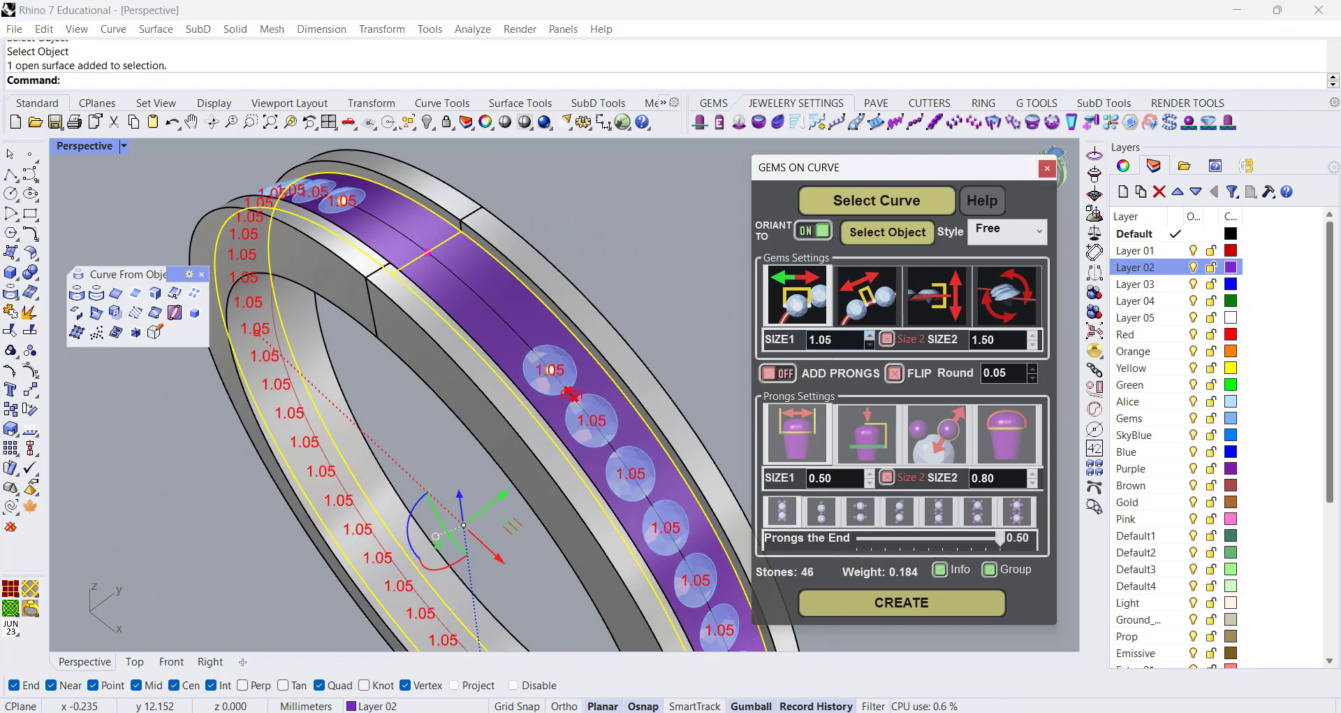
click(871, 337)
click(870, 337)
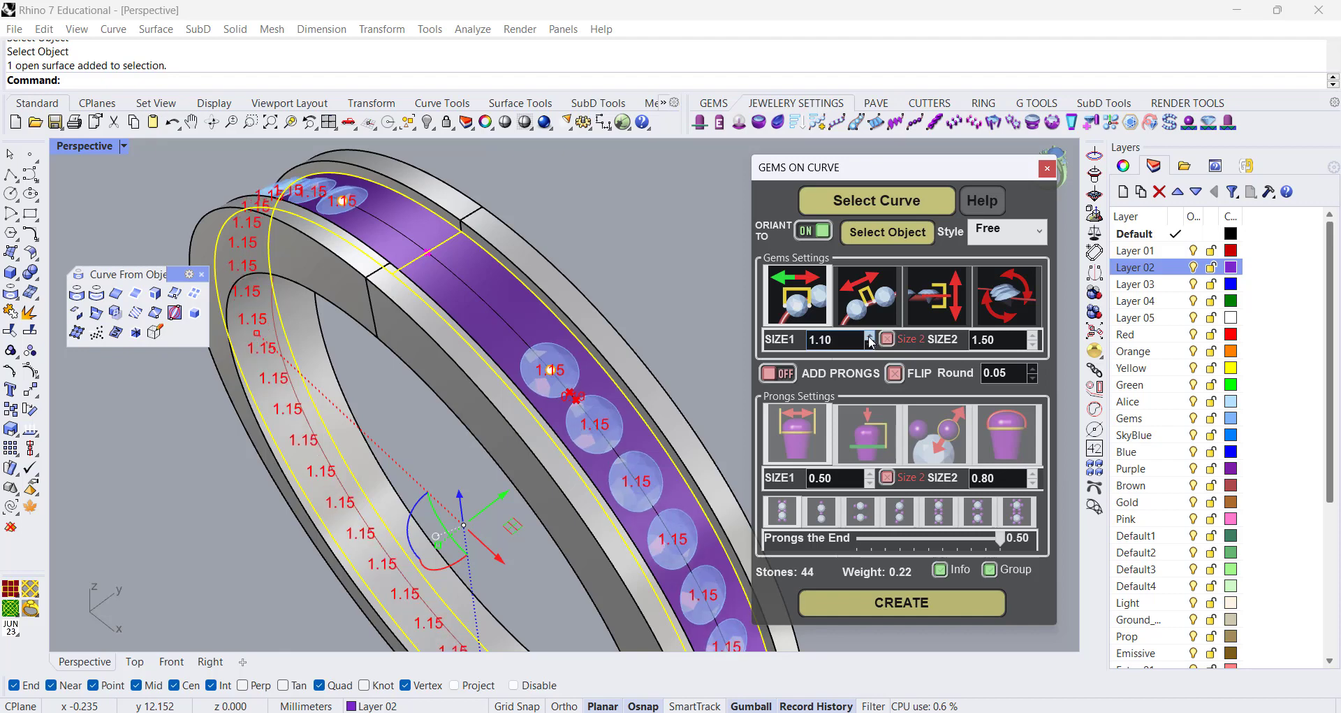
click(871, 337)
click(870, 337)
click(871, 336)
click(870, 337)
click(870, 337)
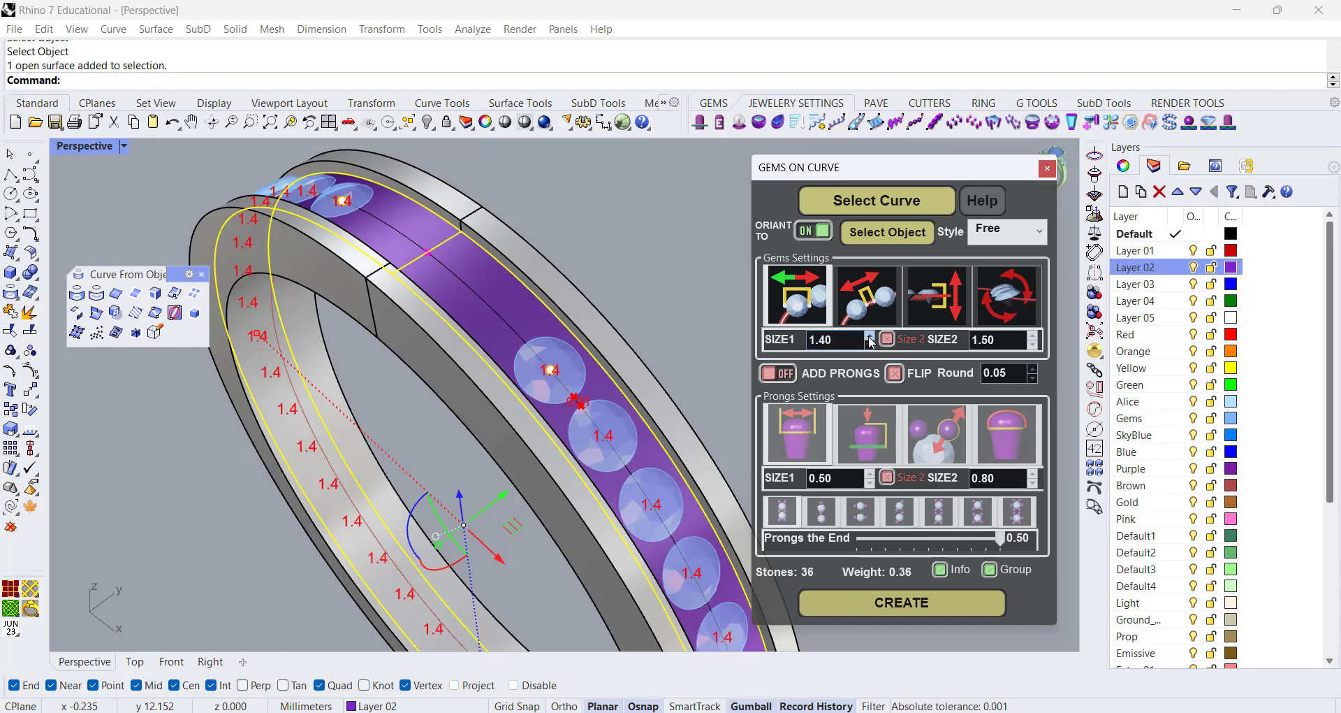
click(870, 337)
click(871, 337)
click(870, 337)
click(871, 337)
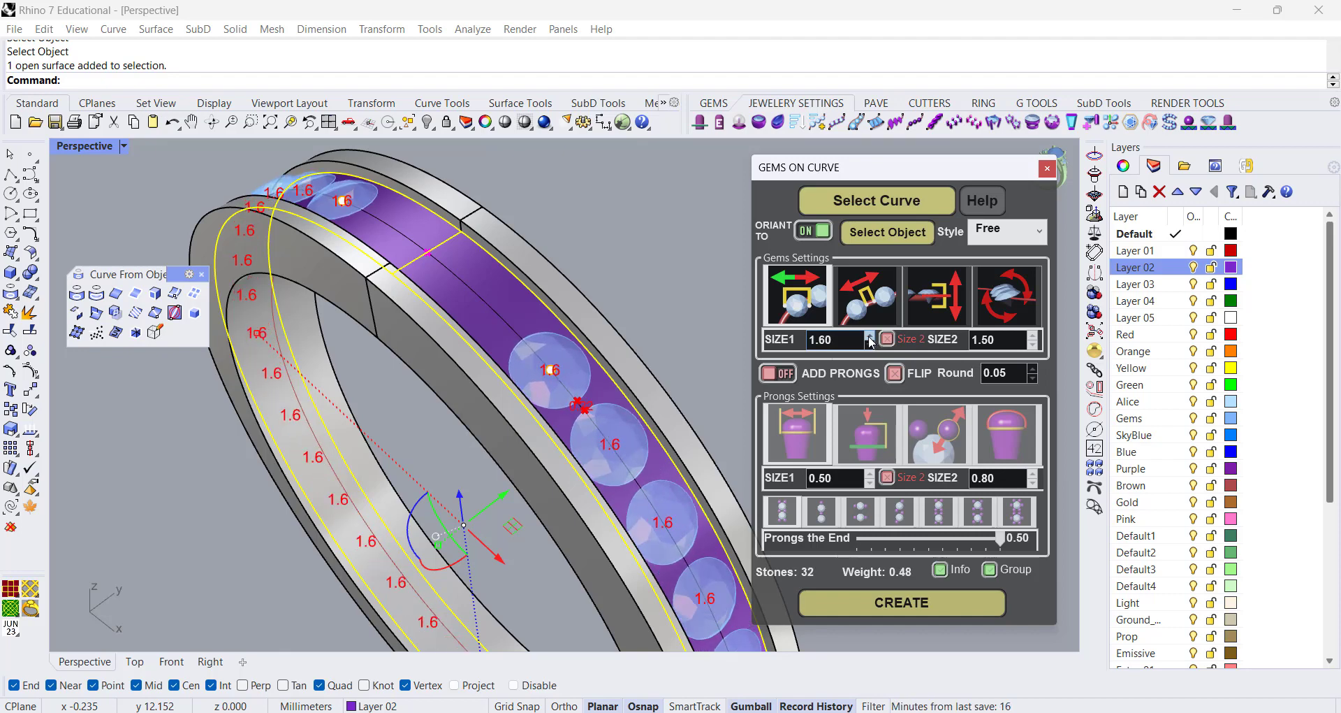
right_drag(537, 395, 368, 294)
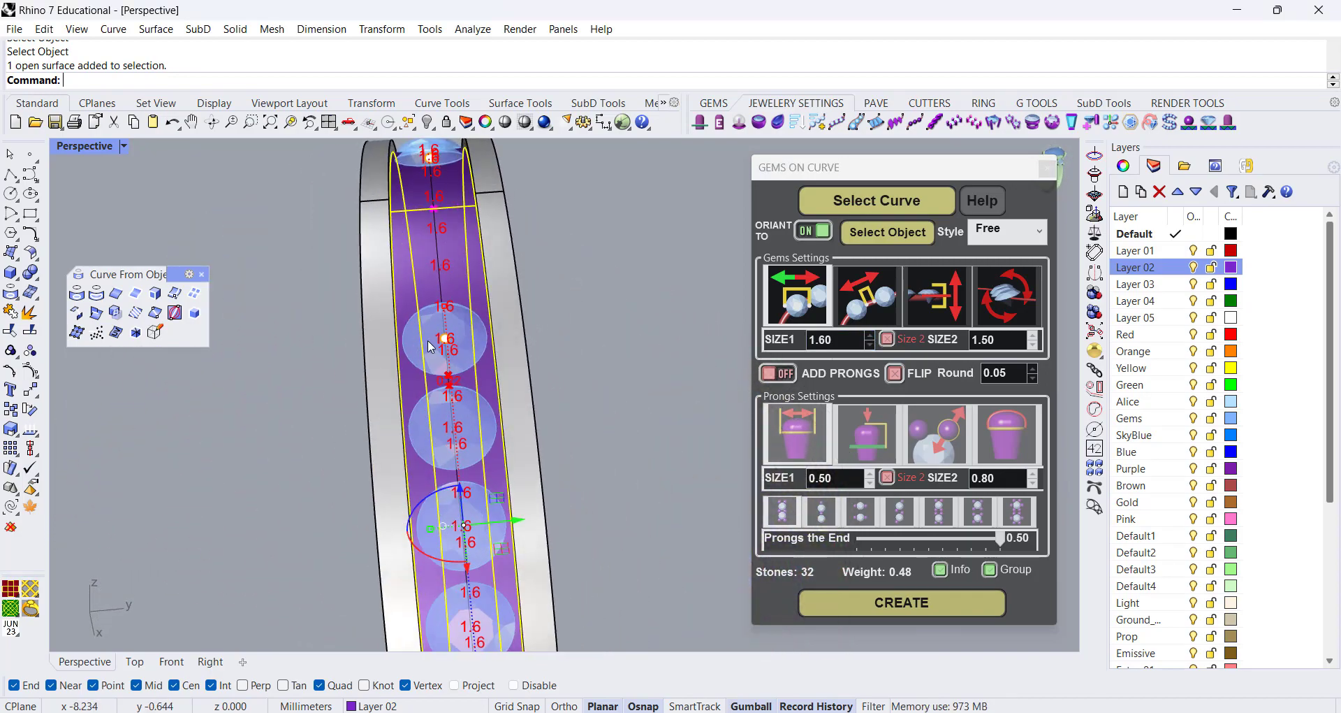
scroll(408, 346, up, 5)
scroll(408, 345, up, 4)
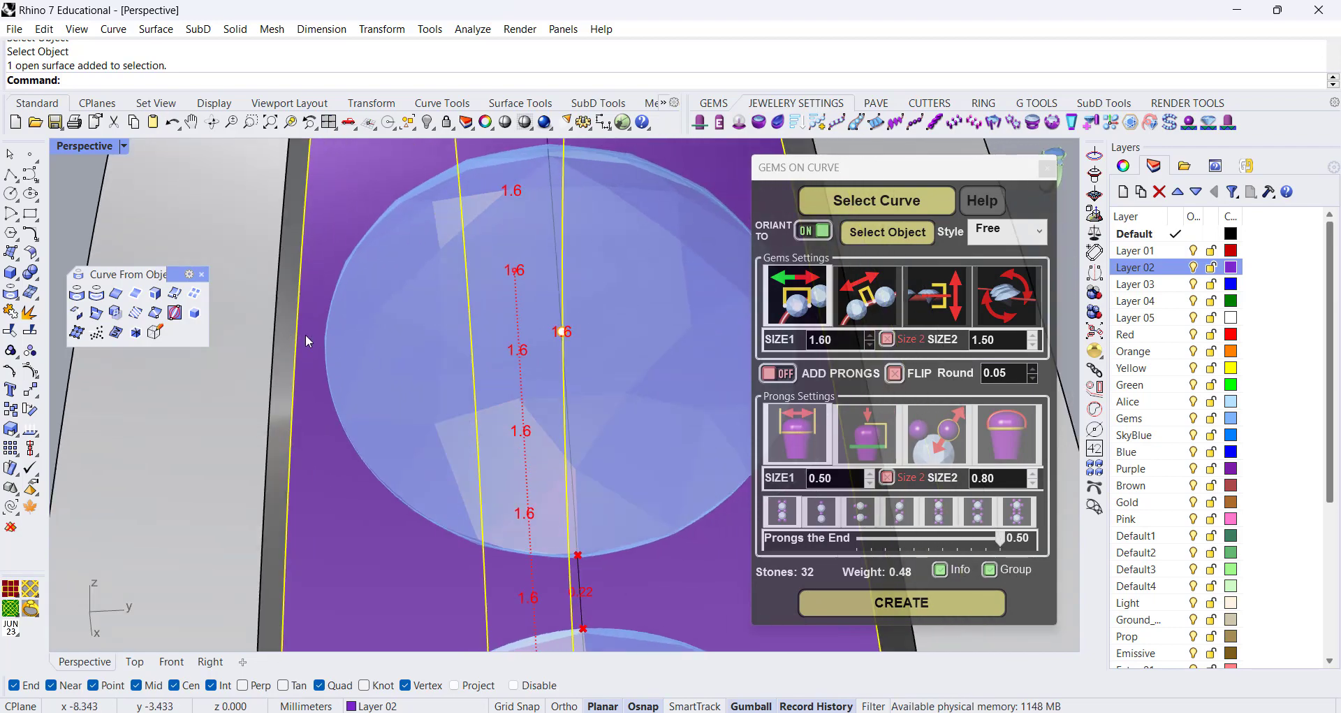
scroll(319, 323, down, 4)
right_drag(329, 320, 492, 403)
scroll(605, 338, down, 5)
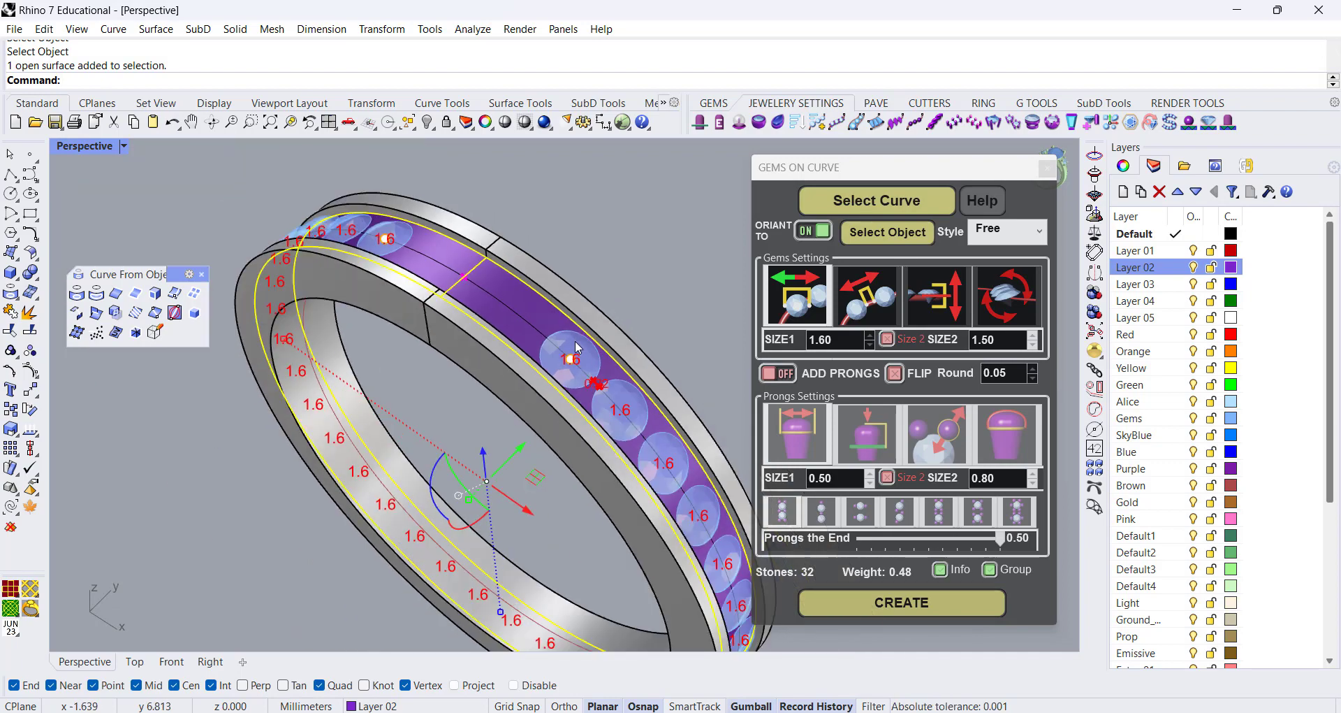
- Slide the first and last gems of the row along the curve towards the seam to narrow the gap between them
right_drag(564, 371, 732, 316)
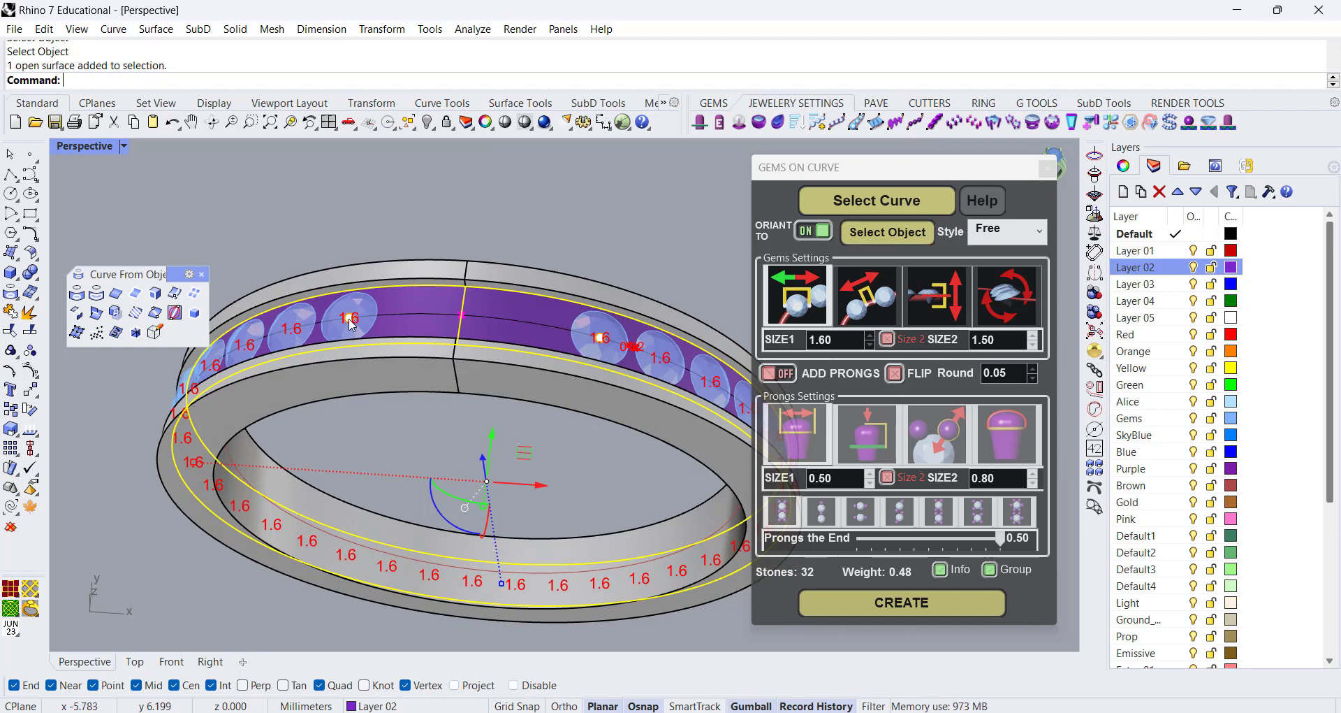
drag(349, 318, 391, 308)
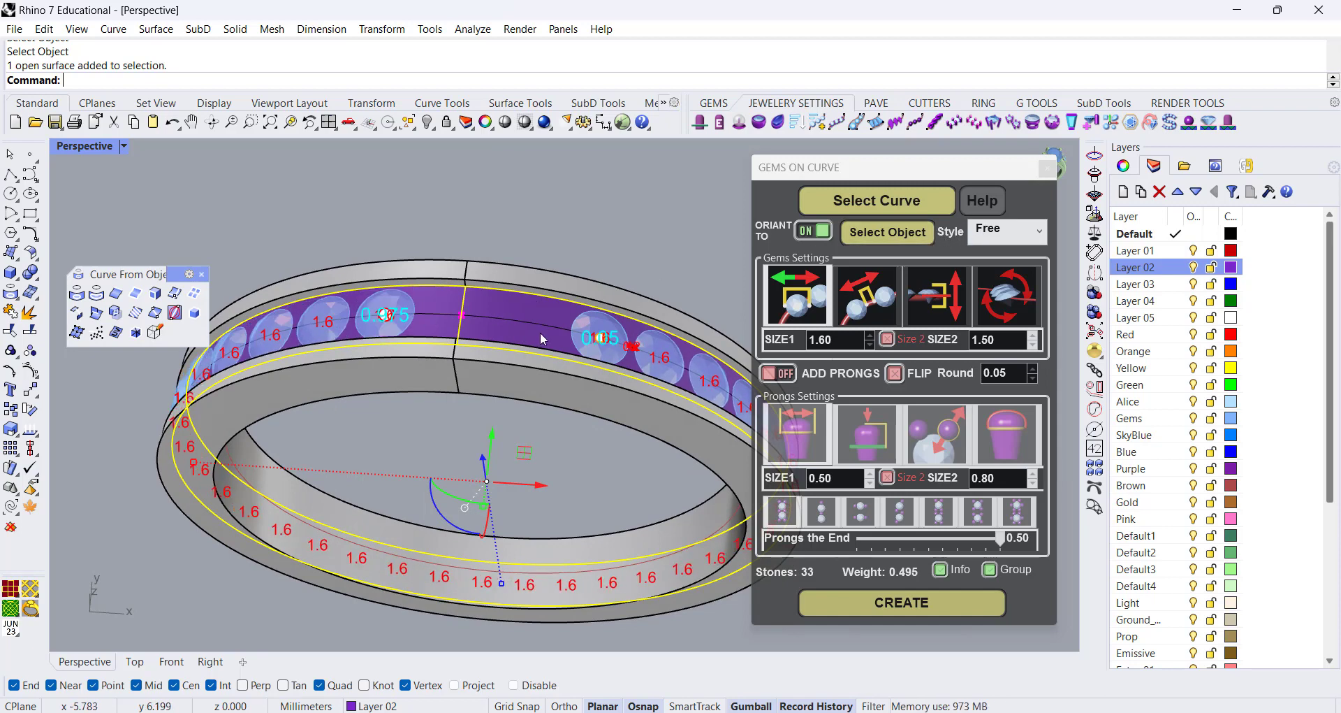
drag(599, 338, 570, 340)
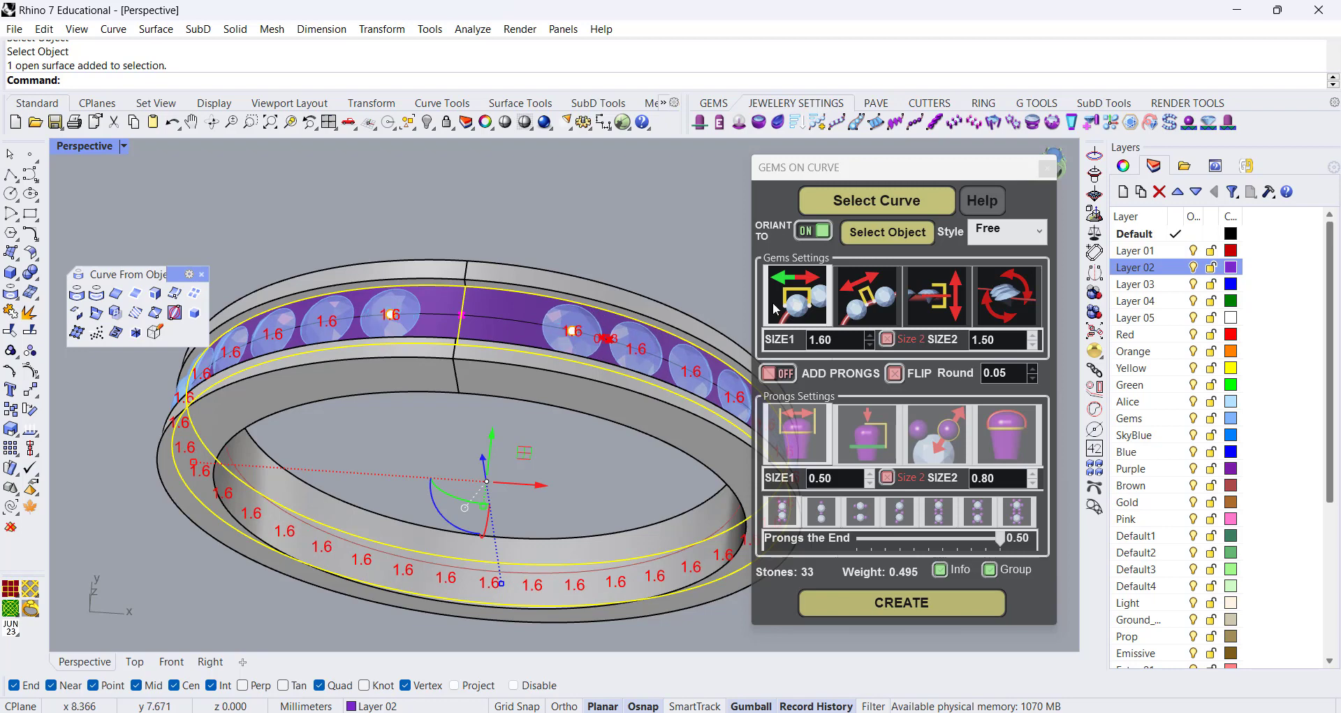
- Set the gem row's style to Mirror and slide its starting gem along the curve onto the band's seam
click(1027, 236)
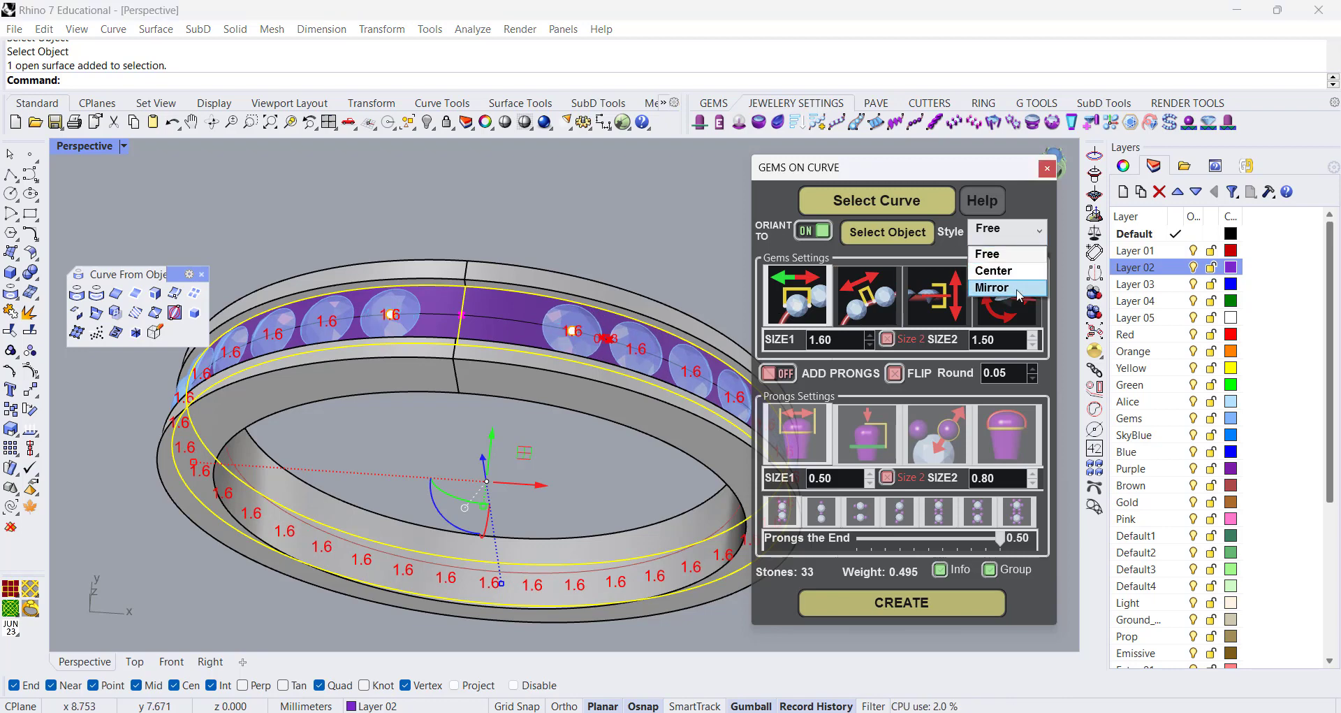
click(1020, 287)
scroll(405, 315, up, 2)
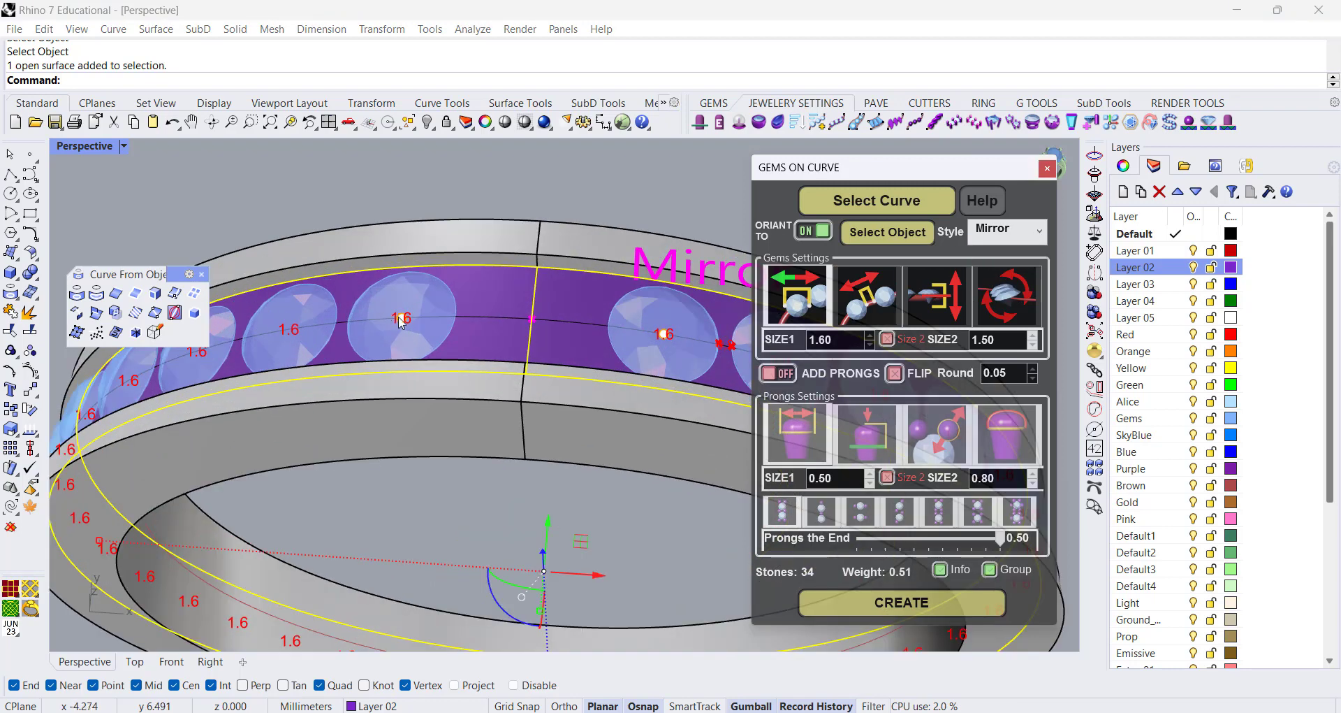
mouse_move(405, 322)
mouse_down()
mouse_move(527, 317)
mouse_move(547, 335)
mouse_move(588, 332)
mouse_up()
scroll(527, 317, up, 13)
scroll(588, 342, down, 5)
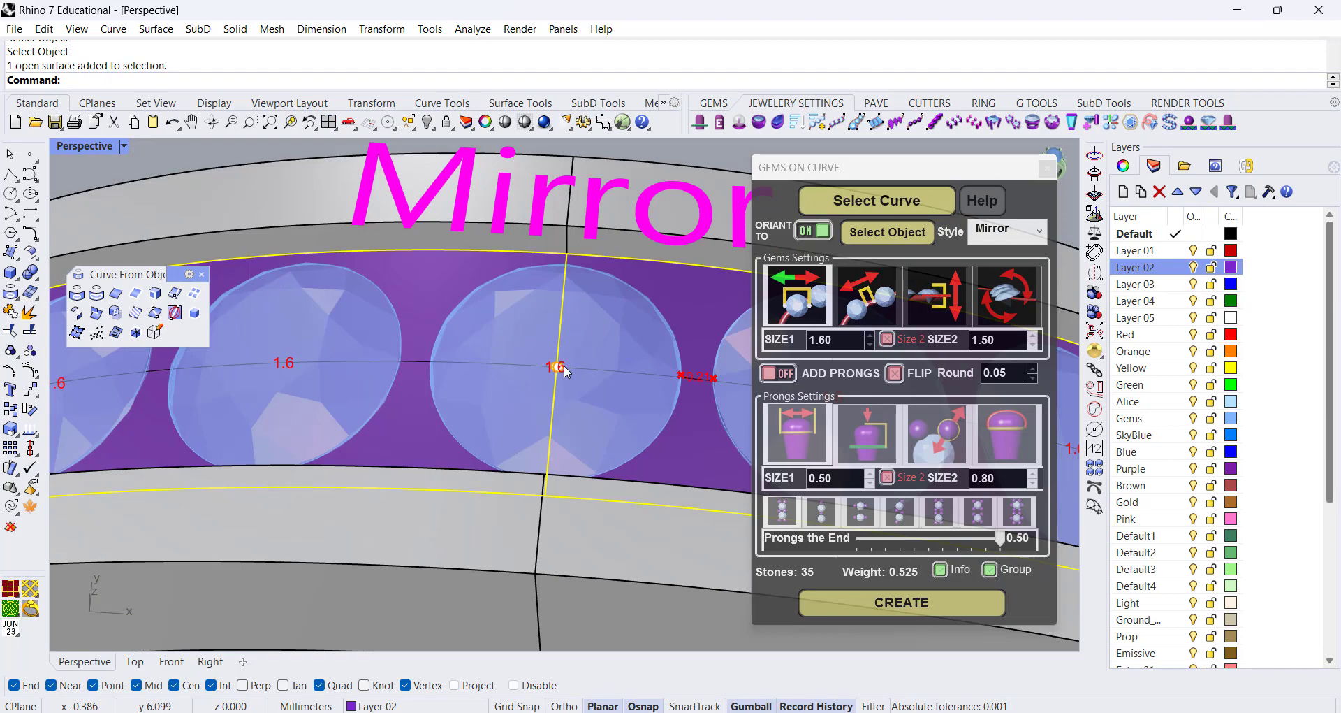
drag(564, 366, 536, 375)
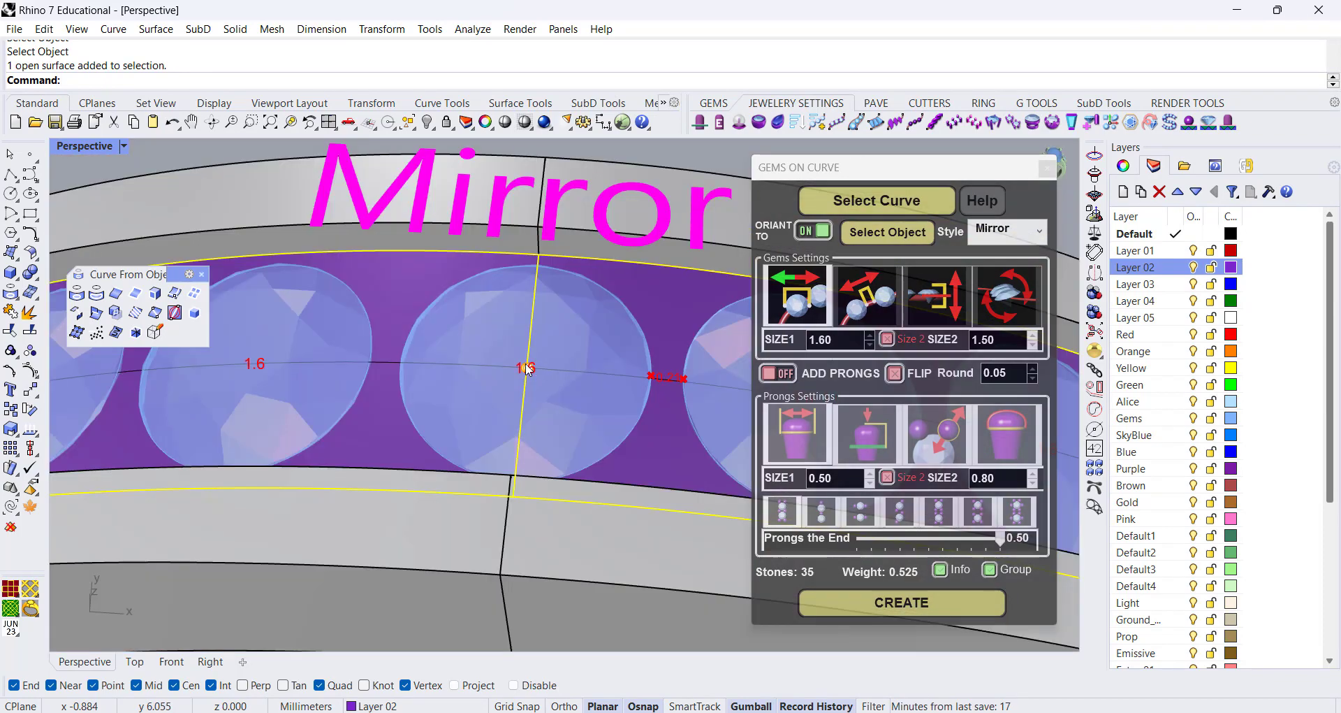
- Examine the mirrored gem row around the whole band for even spacing
scroll(557, 455, down, 5)
right_drag(557, 455, 531, 381)
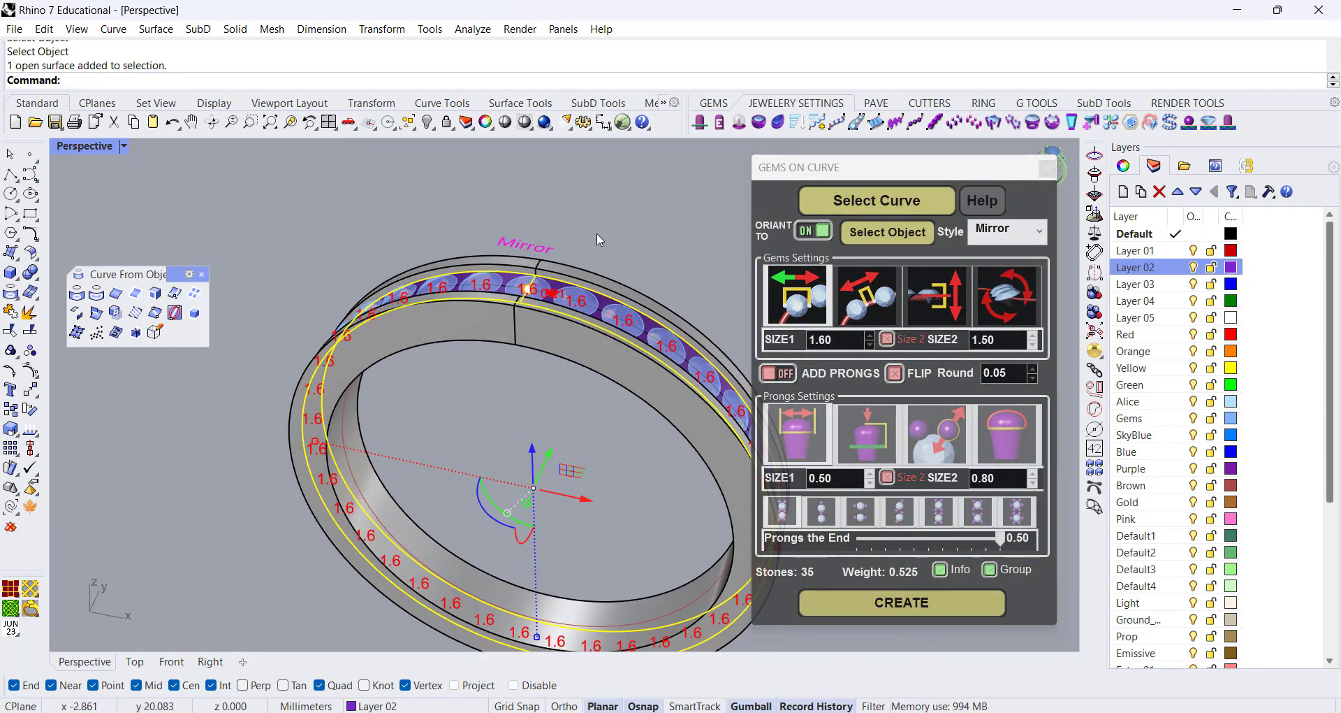
click(598, 234)
right_drag(598, 234, 525, 277)
scroll(605, 325, down, 10)
scroll(560, 366, up, 10)
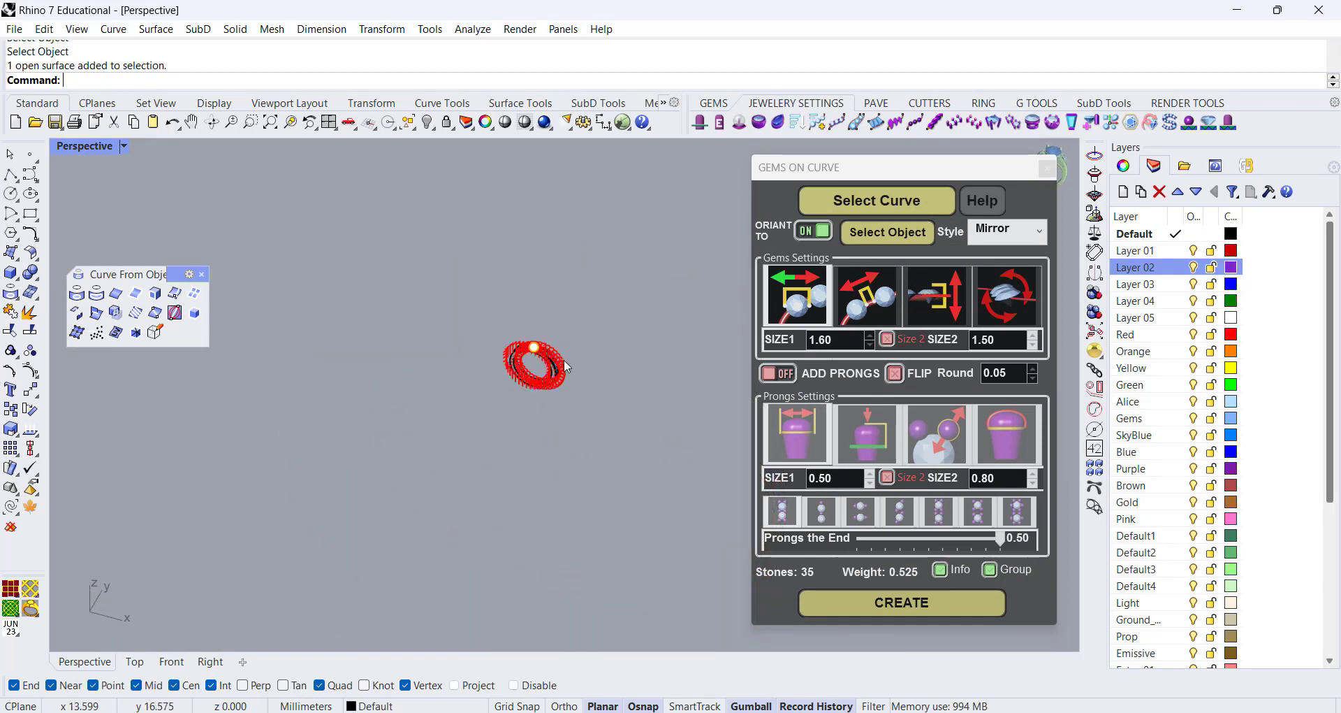
right_drag(392, 393, 403, 341)
scroll(403, 341, down, 10)
scroll(482, 341, up, 8)
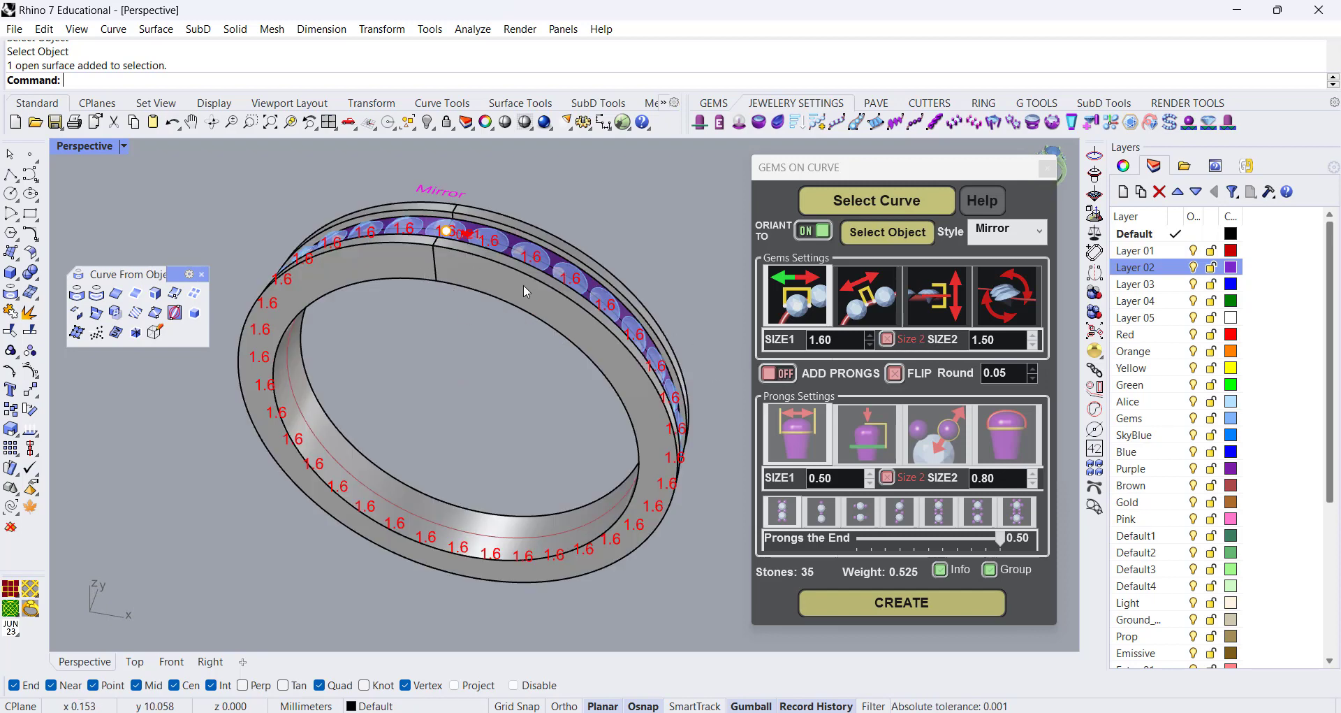
- Turn on prongs for the gem row and check their placement between the gems up close
click(779, 376)
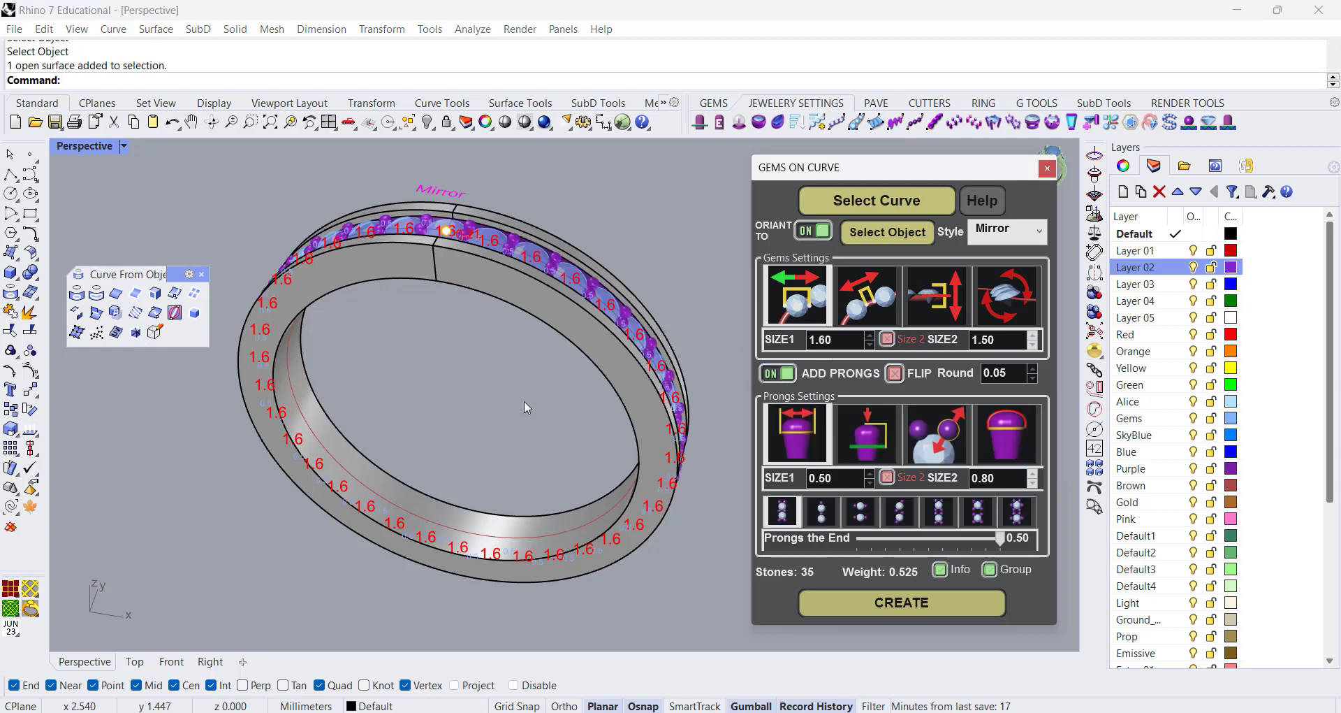
scroll(525, 401, down, 10)
right_drag(518, 403, 560, 468)
scroll(474, 447, up, 4)
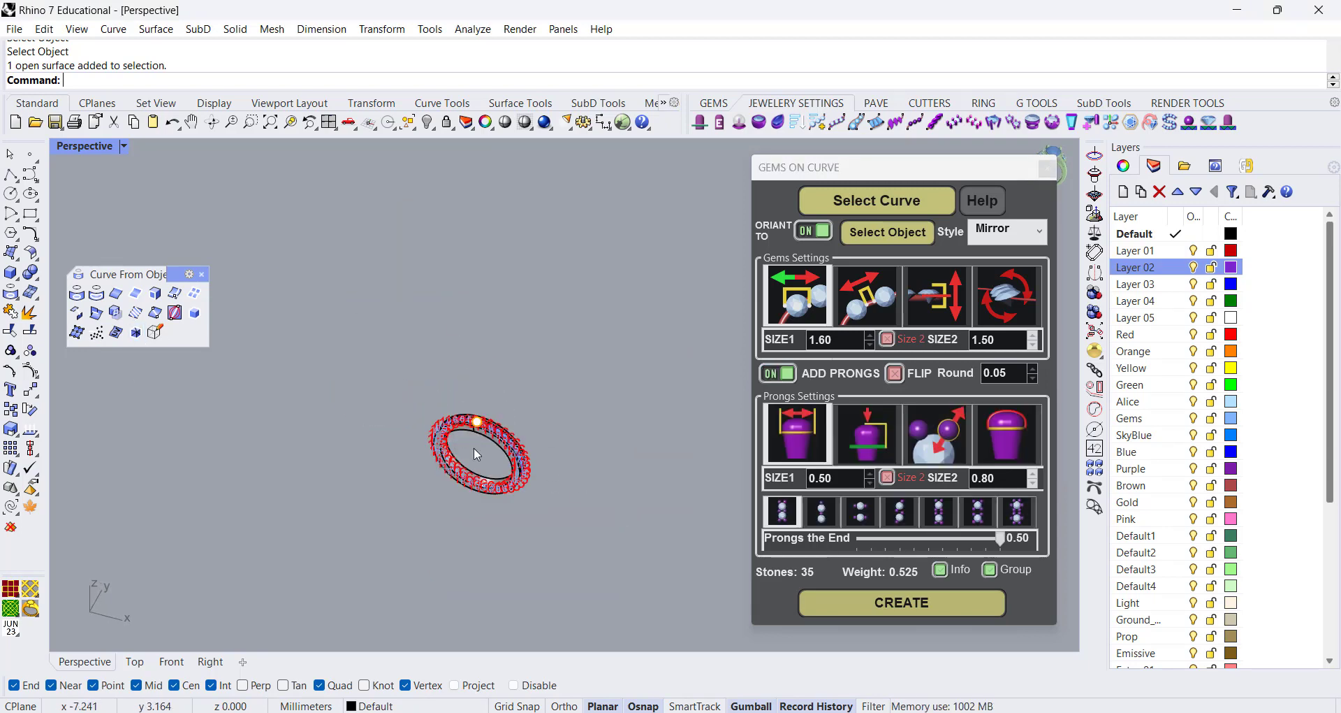
click(469, 469)
click(251, 123)
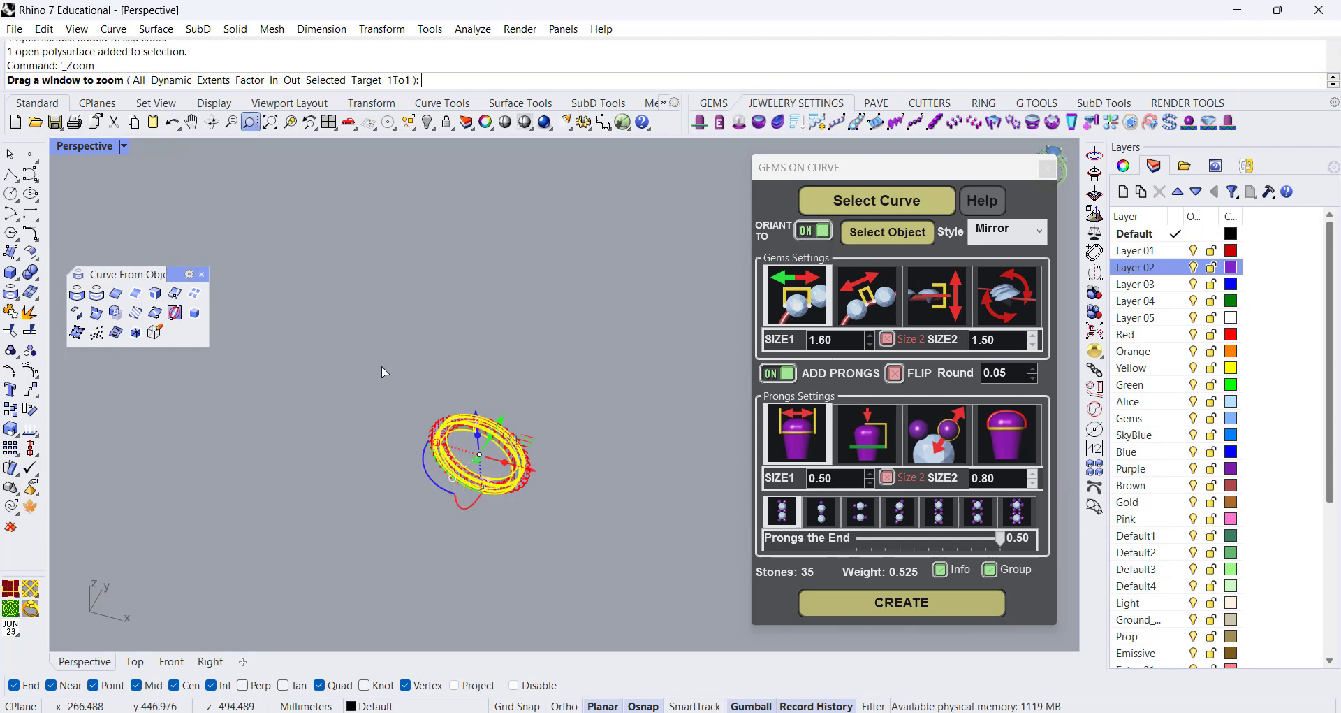
drag(381, 366, 598, 563)
scroll(500, 489, up, 10)
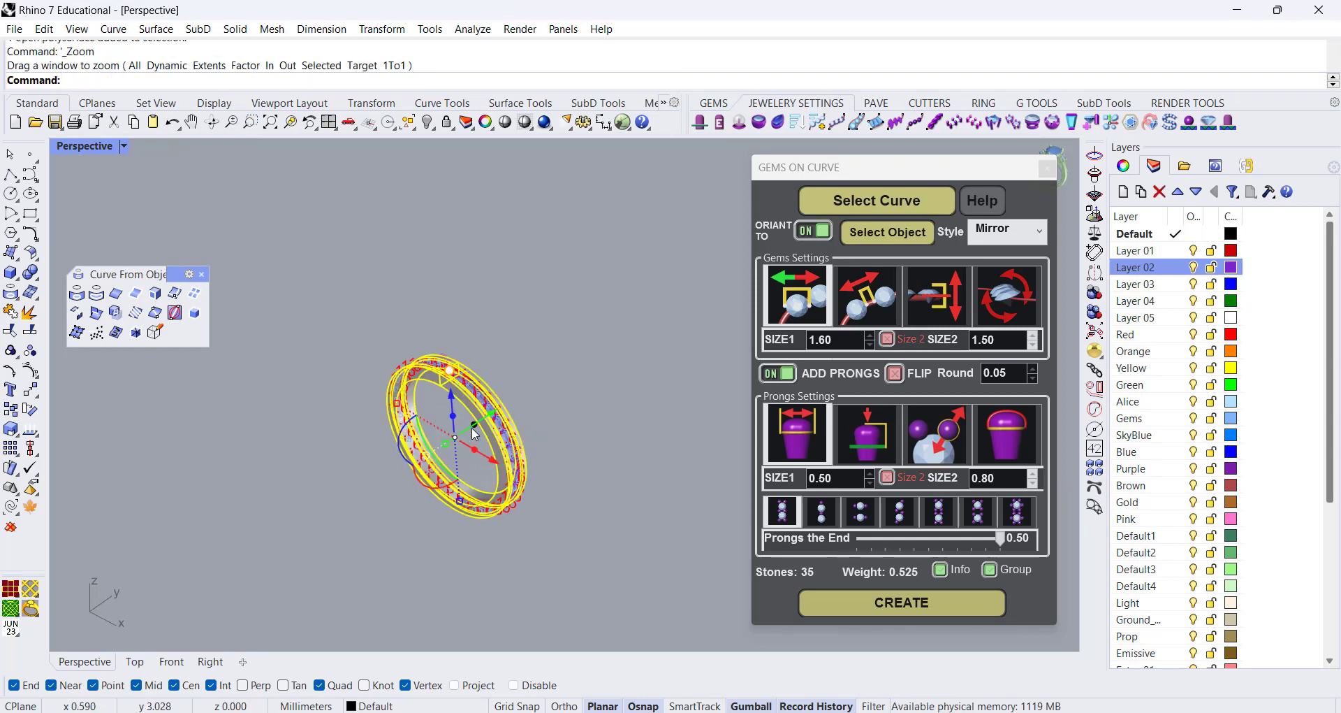
scroll(489, 333, up, 6)
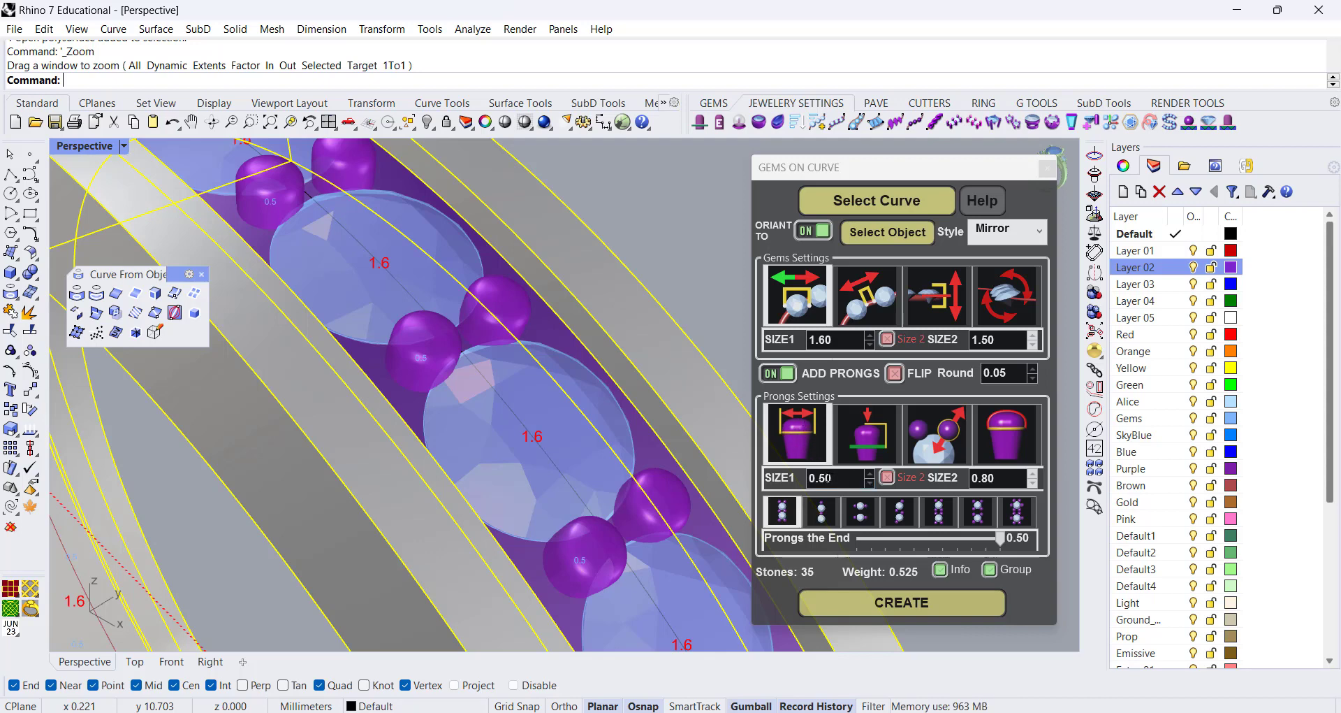
- Set the prongs' height to 0.50
click(852, 439)
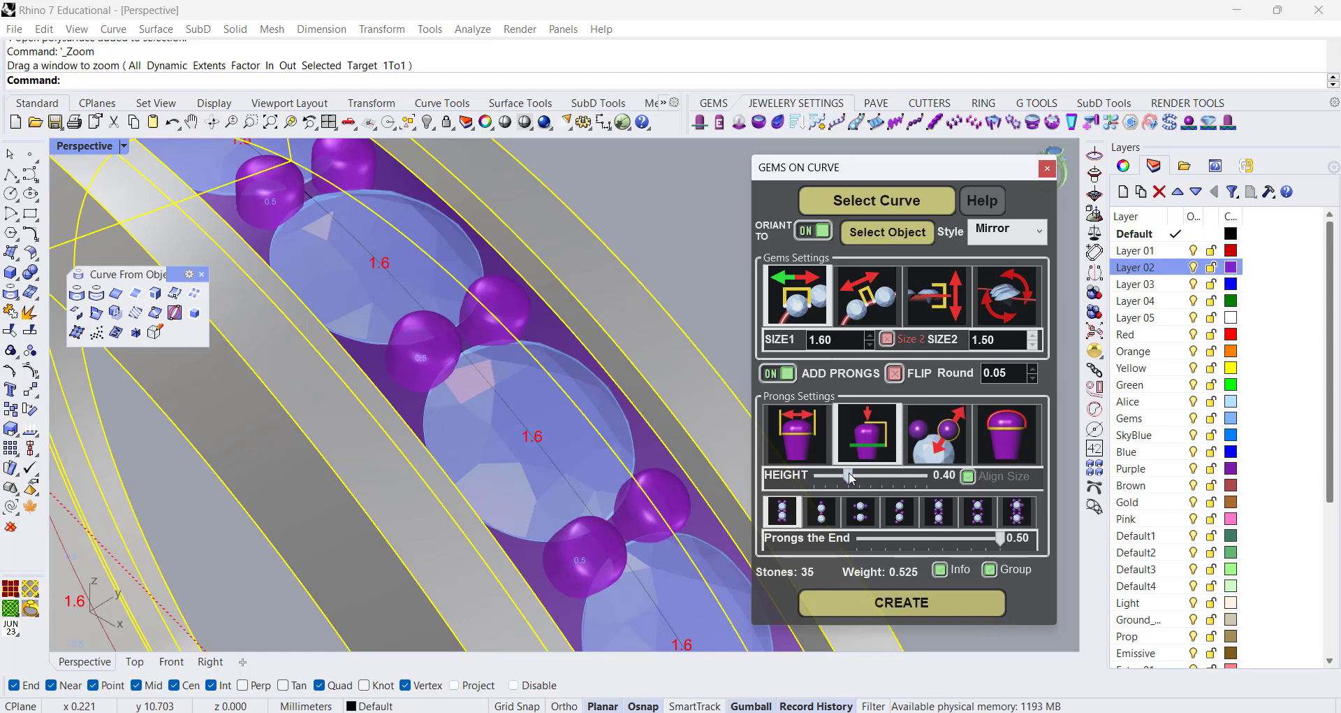
drag(851, 477, 864, 475)
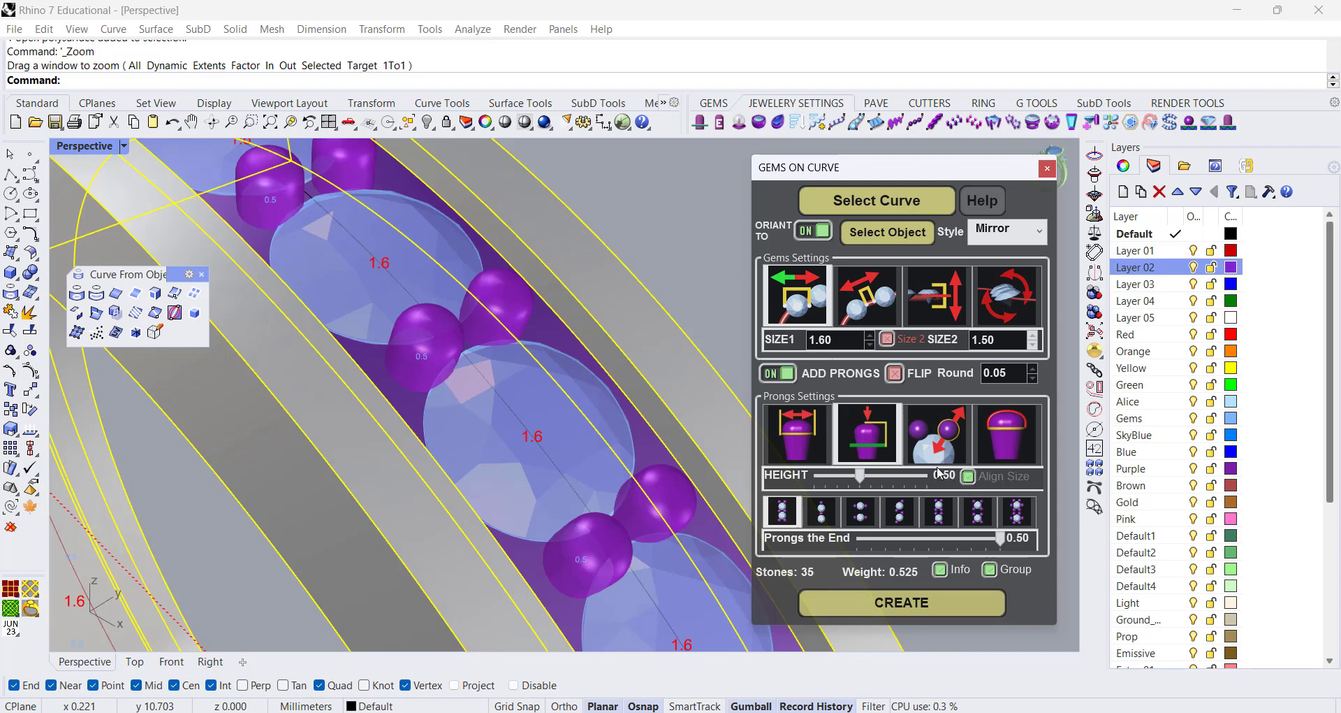
scroll(591, 316, down, 5)
right_drag(592, 316, 582, 351)
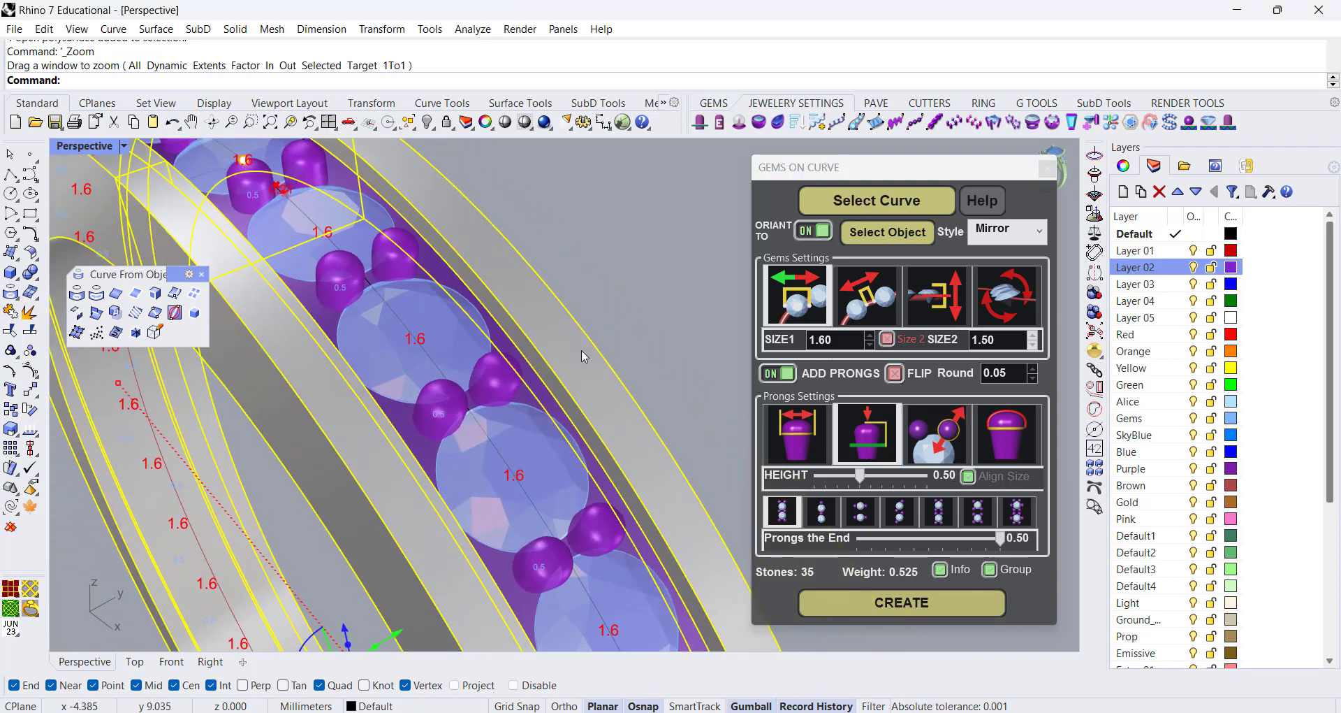
- Set the prongs' nudge to 0.26 and check their overlap with the gems and the channel walls
click(942, 431)
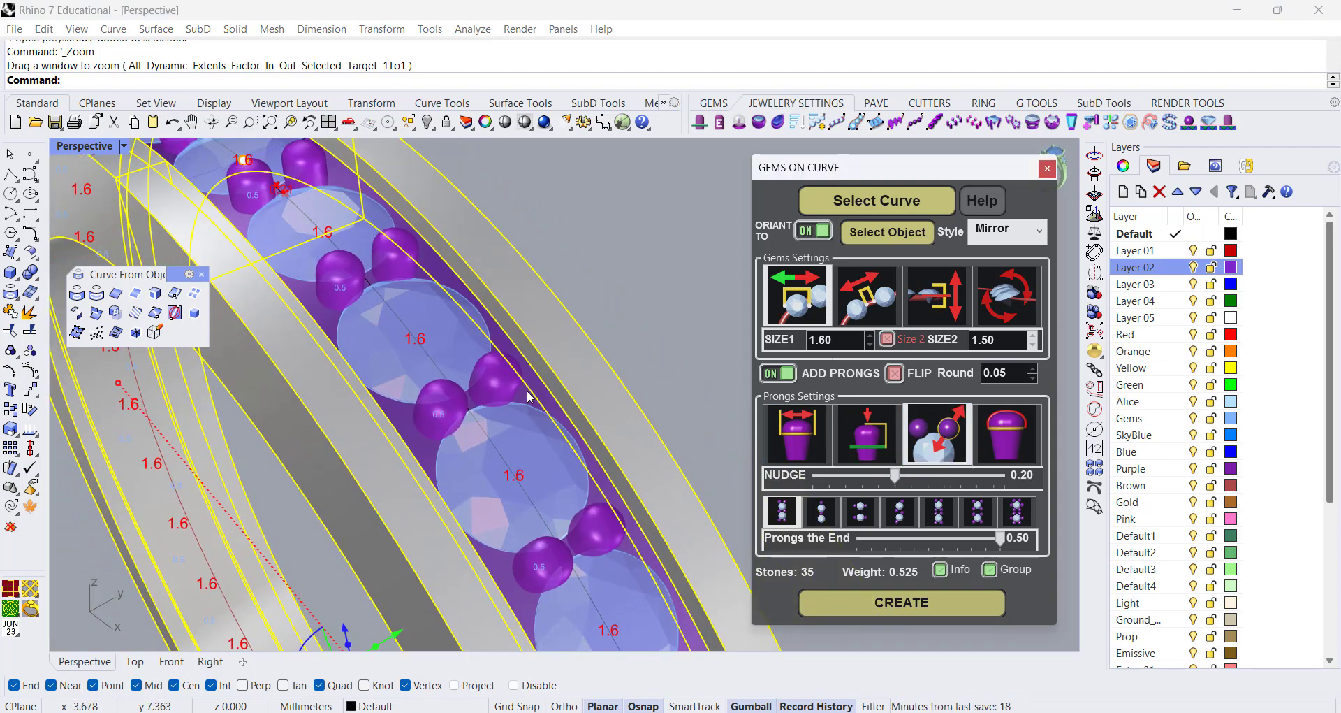
right_drag(503, 395, 473, 421)
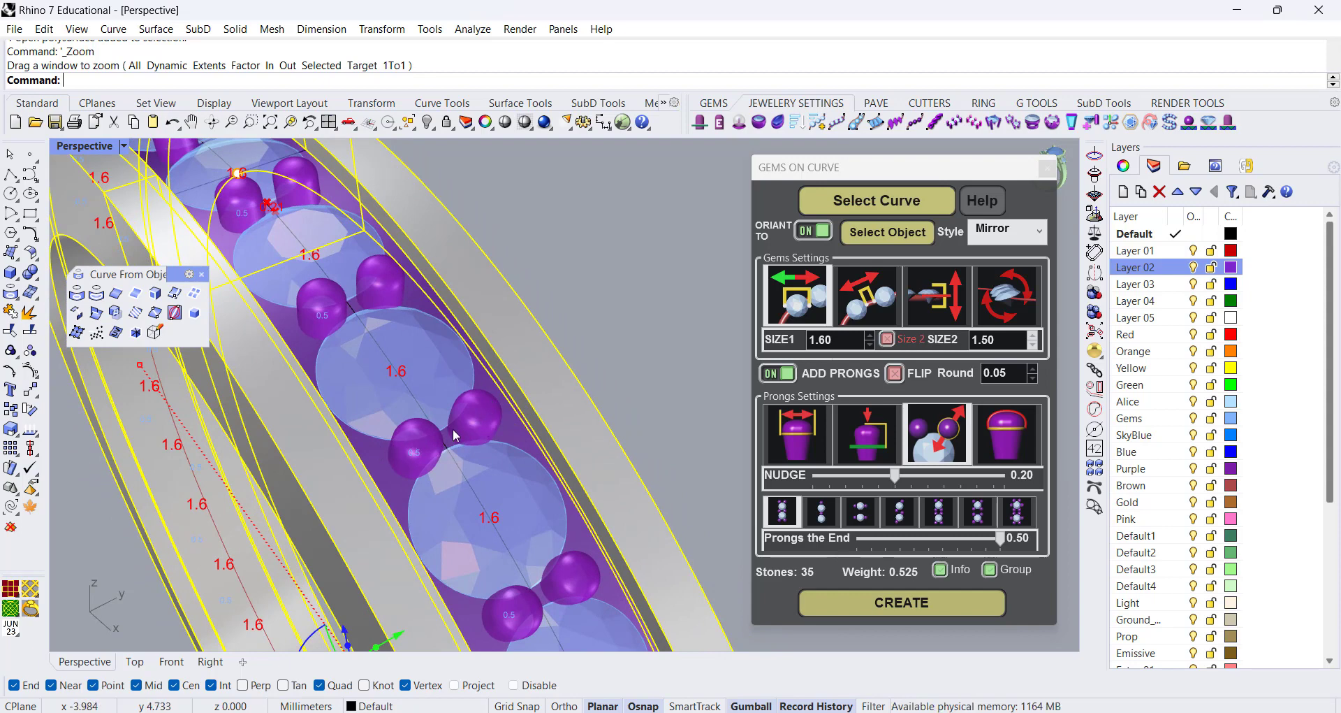
click(898, 477)
drag(899, 478, 929, 474)
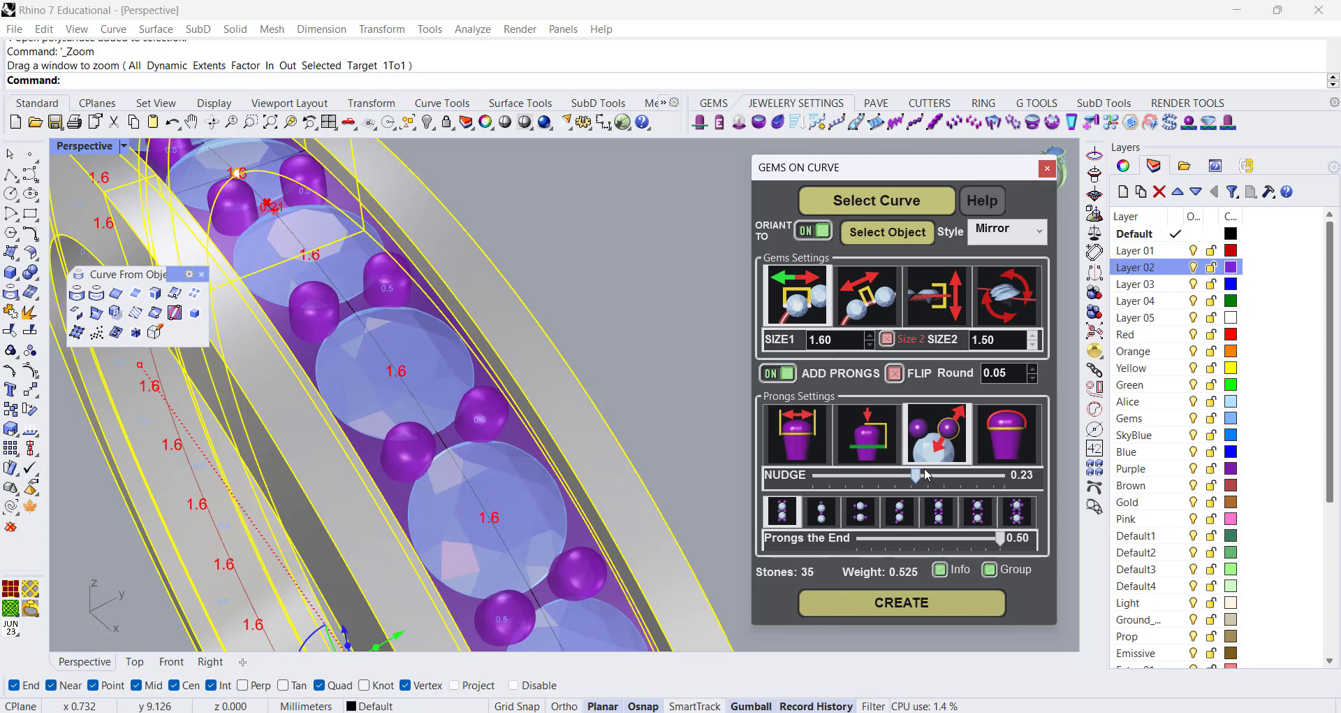
right_drag(501, 441, 503, 447)
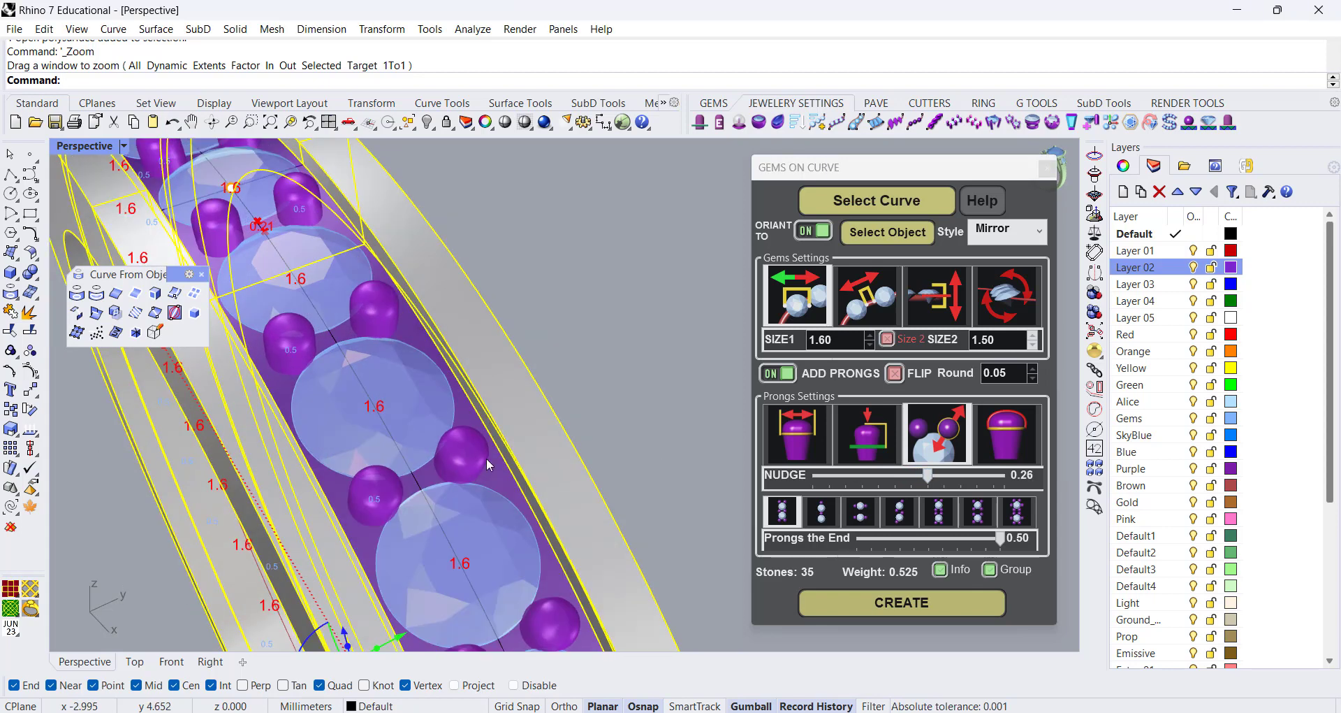
scroll(459, 490, up, 5)
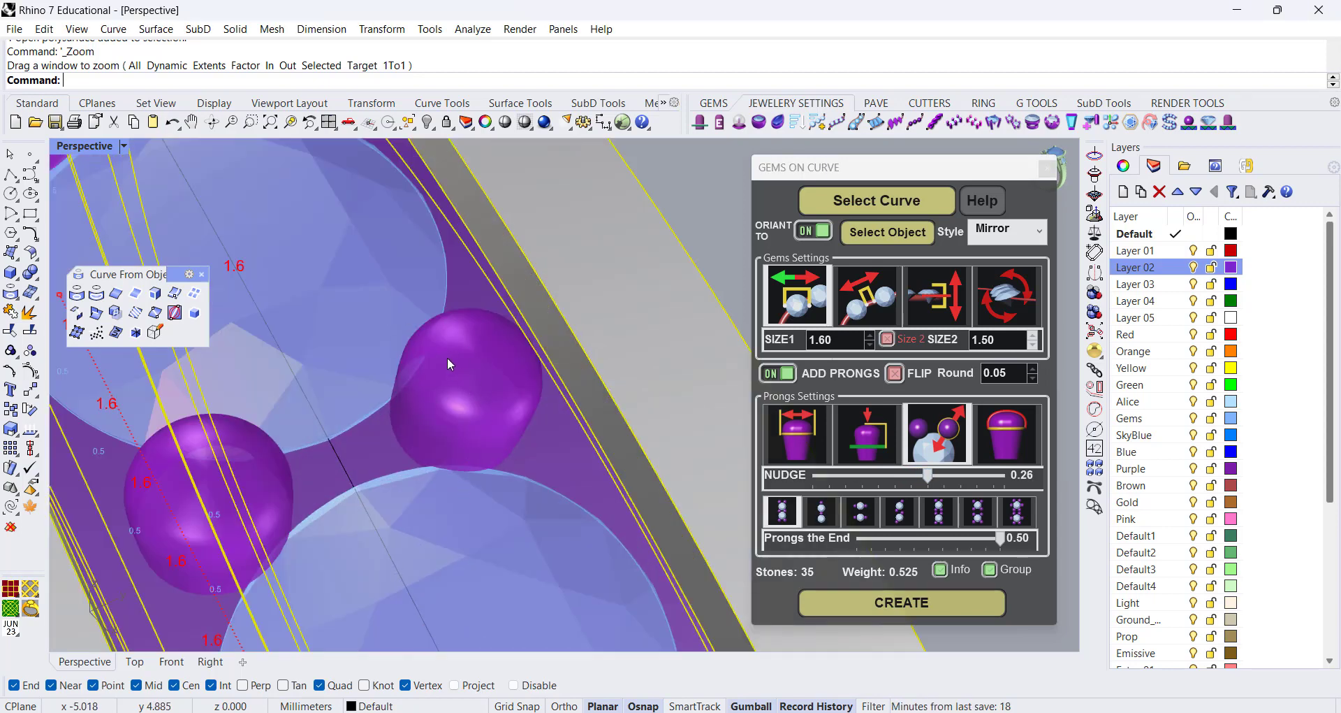
scroll(446, 355, down, 5)
right_drag(496, 428, 516, 383)
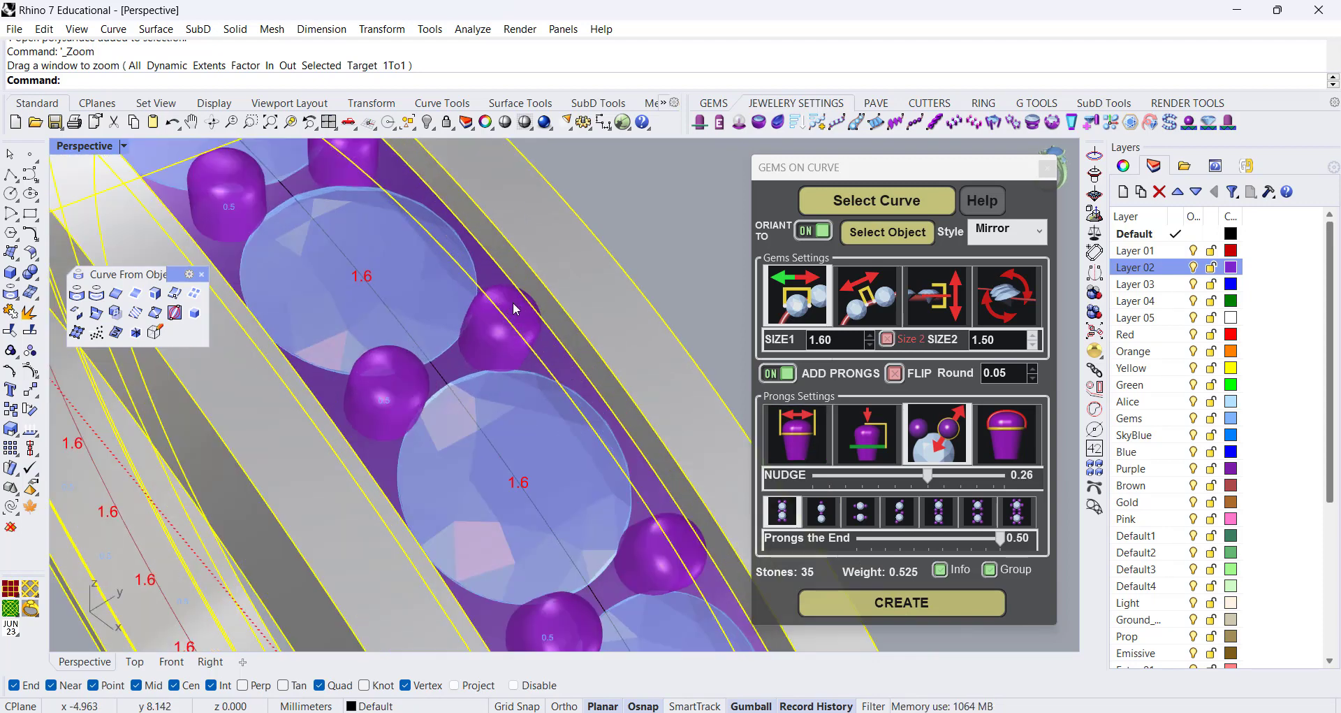
scroll(515, 309, up, 2)
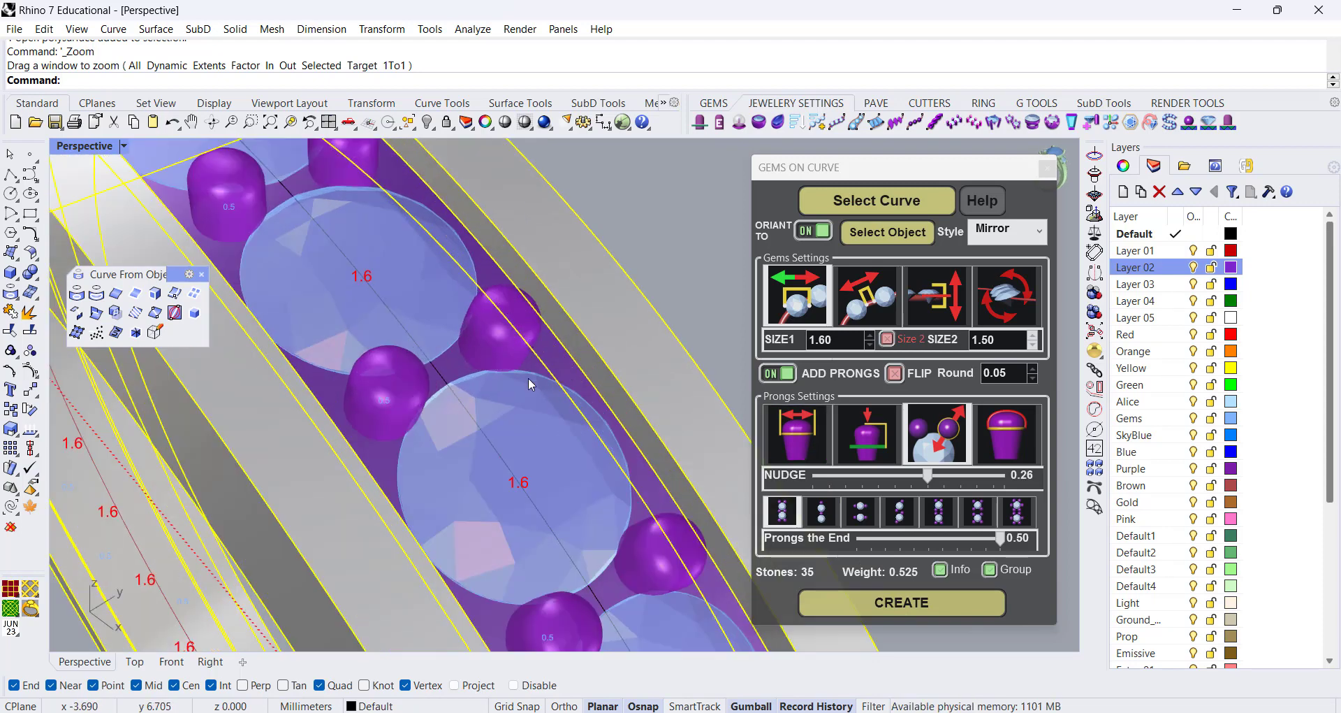
- Change the prong block style to Style #4 and check the prongs' shape along the gem row
click(1006, 434)
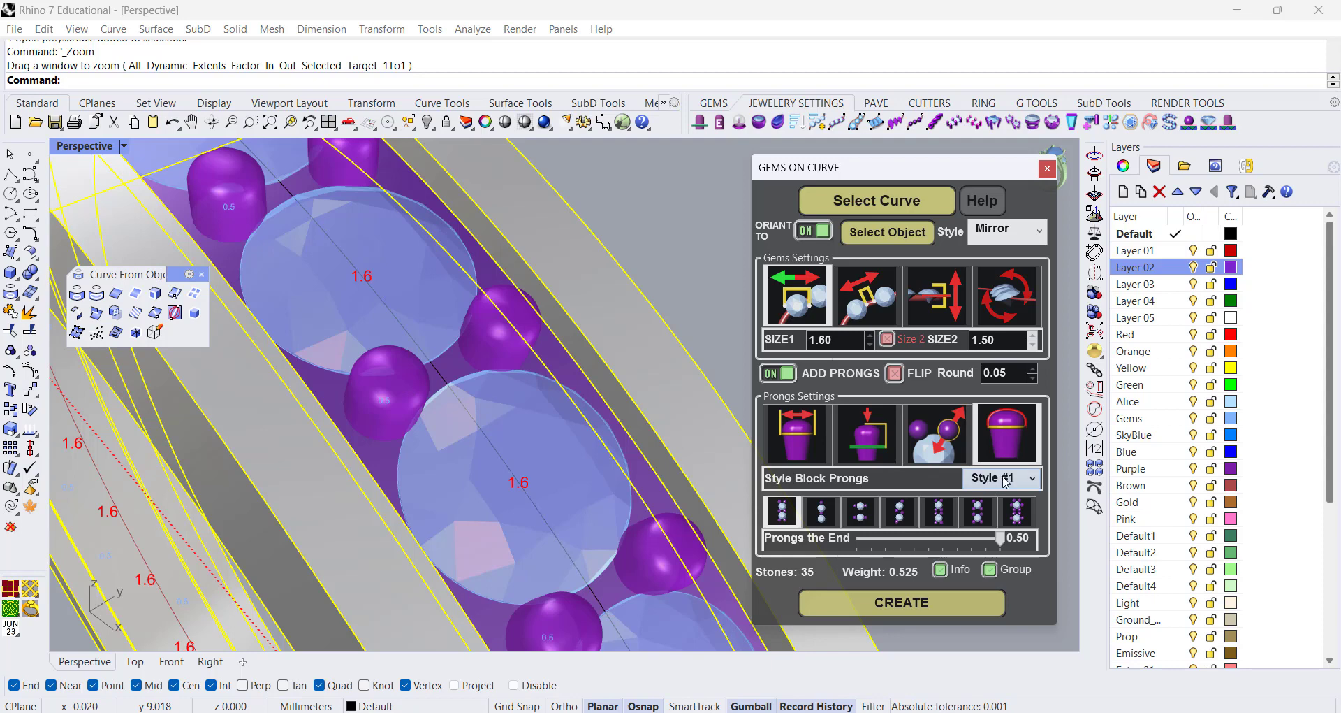
click(1025, 480)
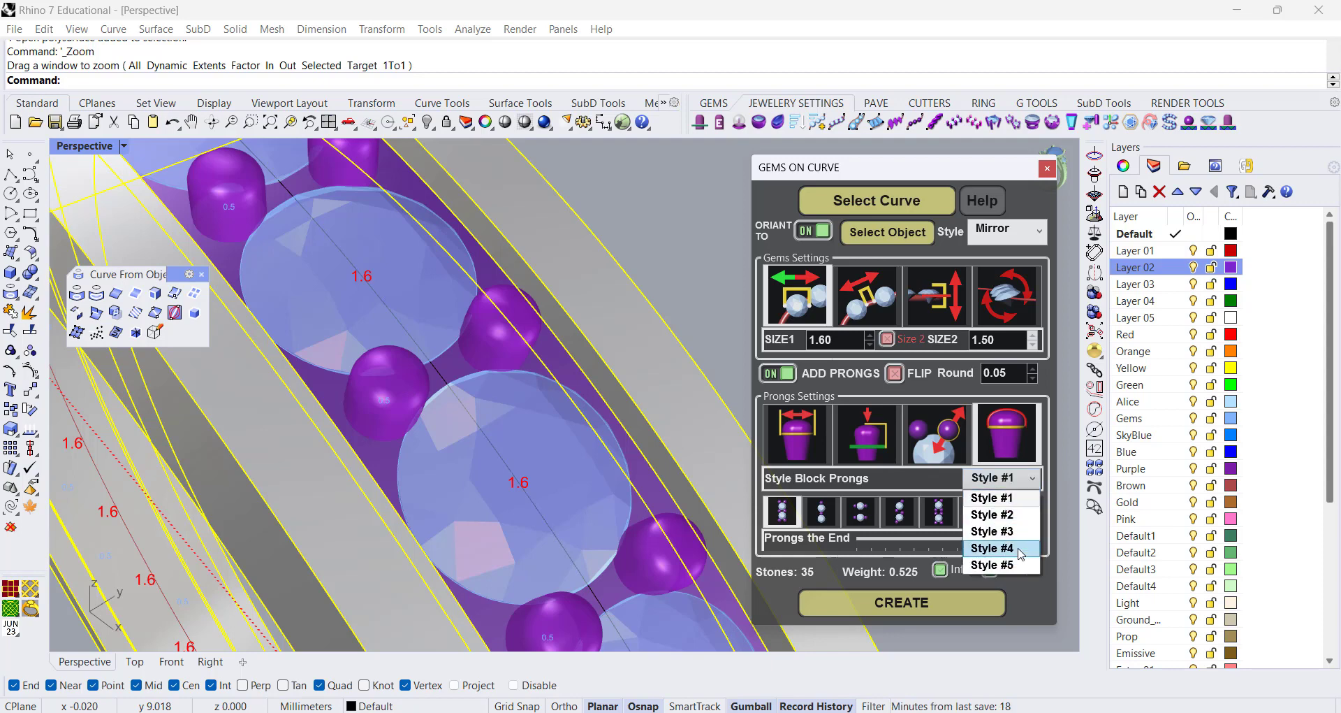
scroll(444, 283, down, 5)
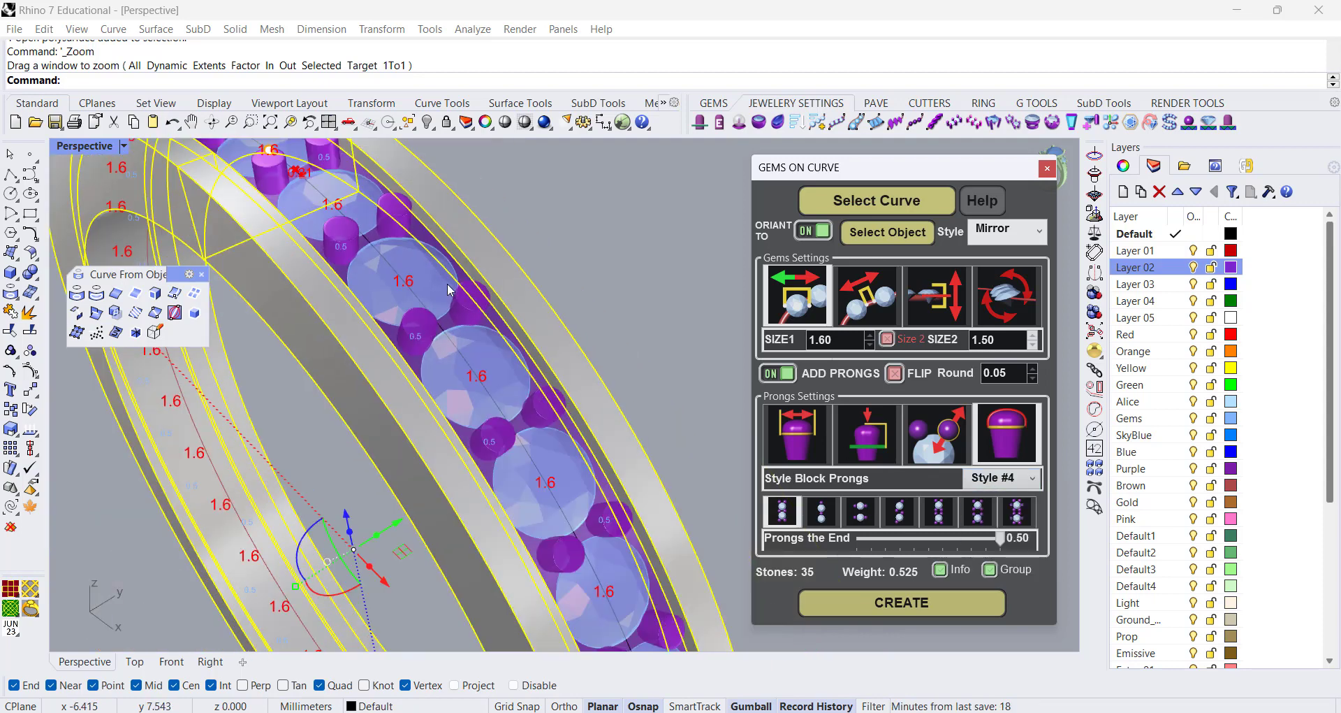
scroll(454, 289, up, 5)
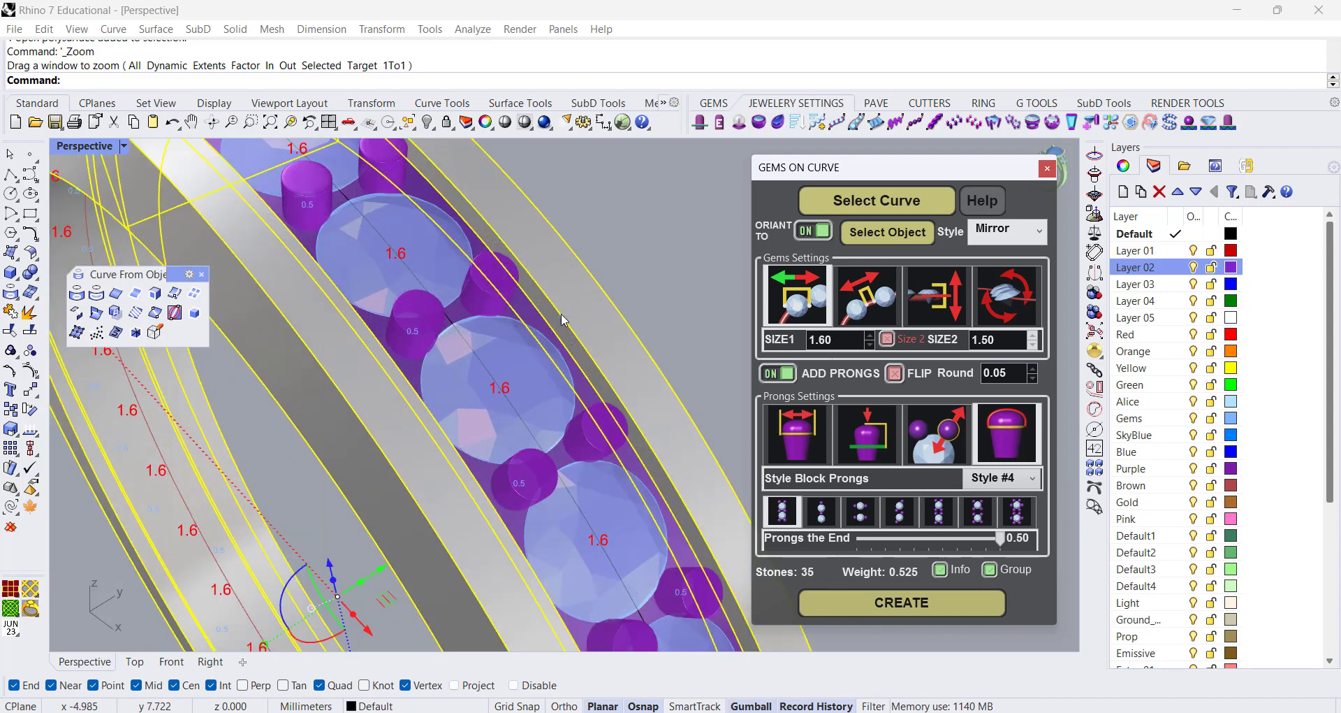
- Create the gems and prongs along the curve, close the Gems On Curve tool and inspect the finished row
click(897, 604)
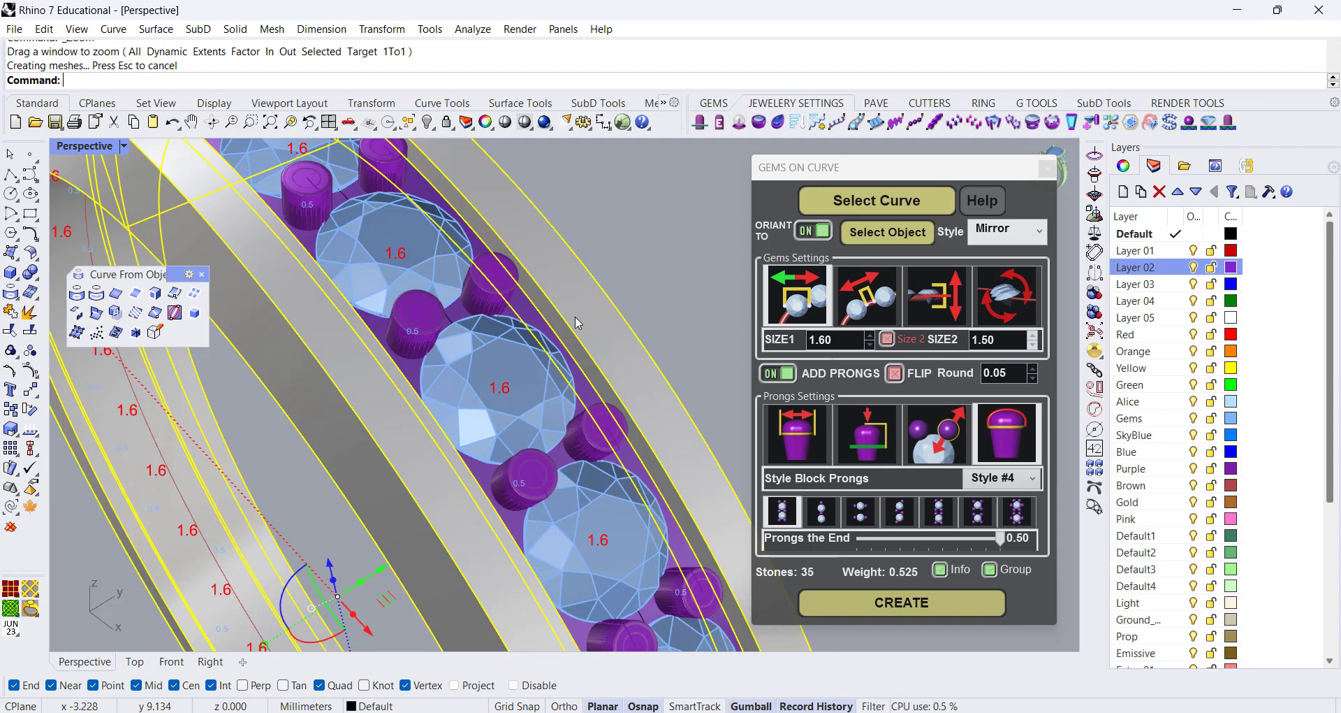
click(1047, 168)
scroll(985, 346, down, 2)
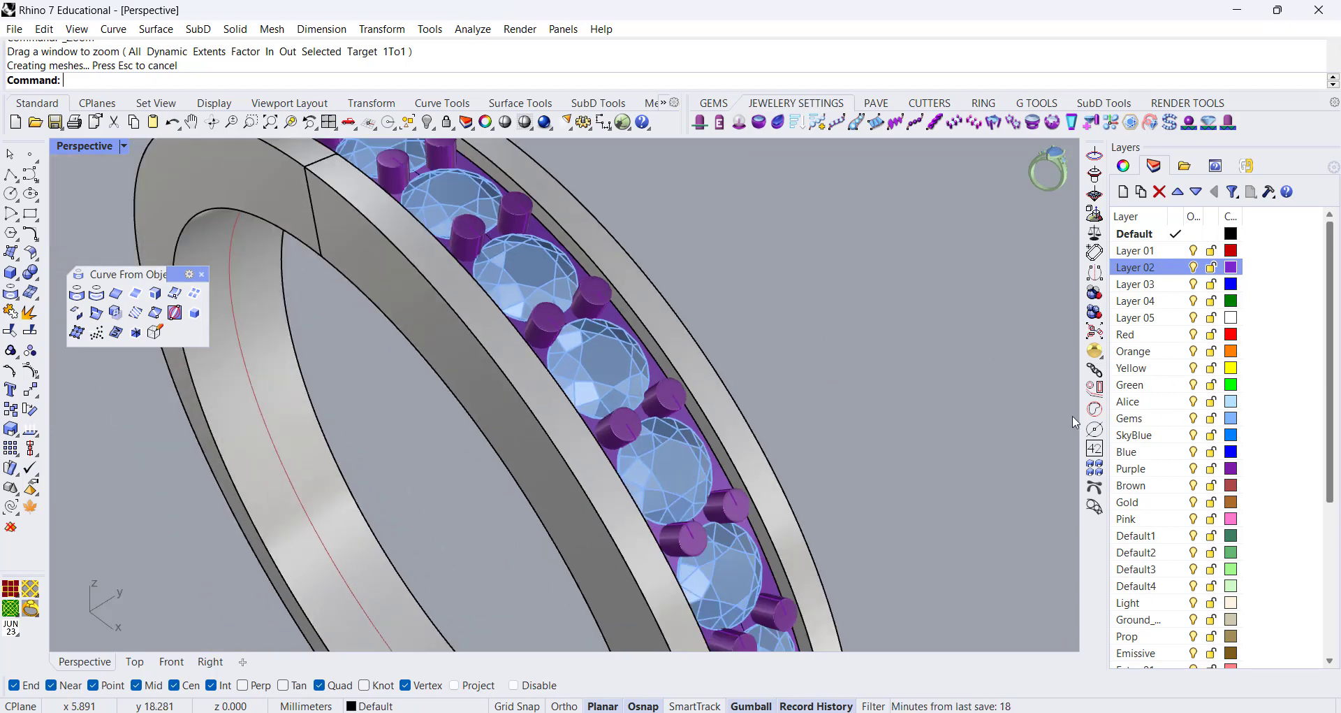
scroll(608, 278, down, 5)
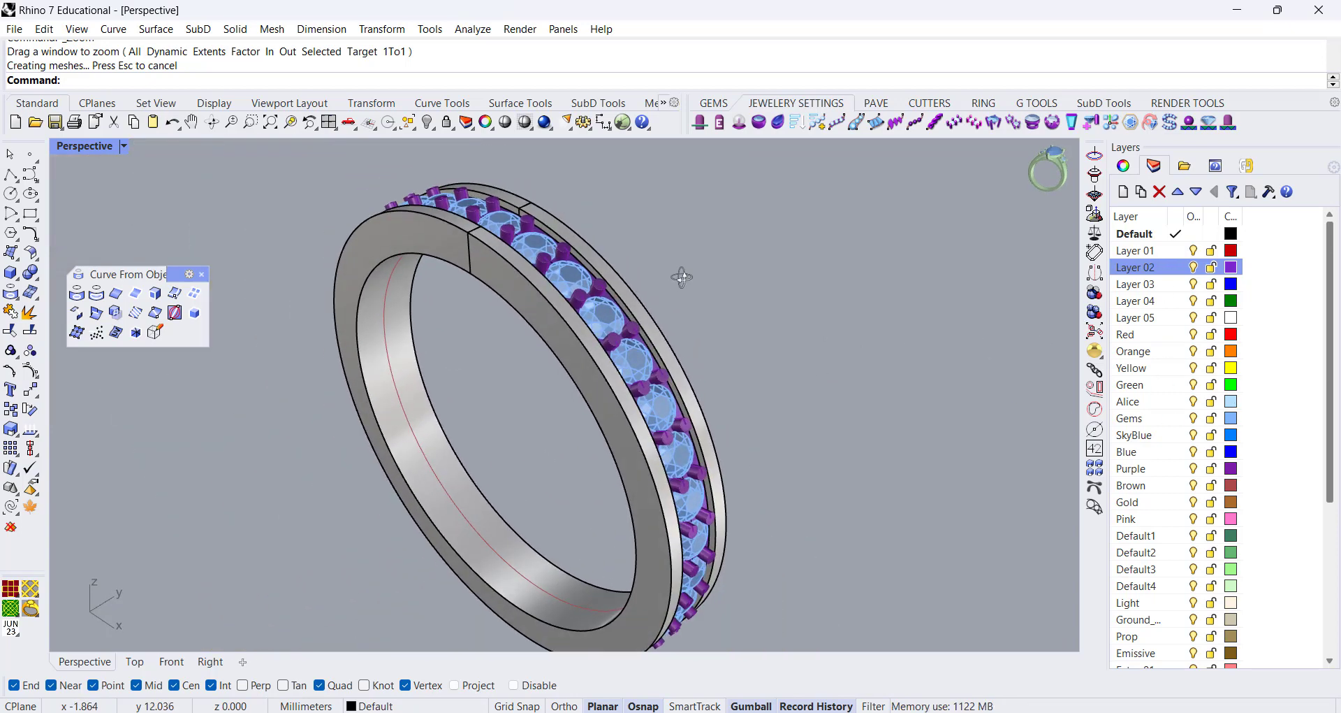
right_drag(682, 277, 665, 288)
right_drag(746, 336, 686, 272)
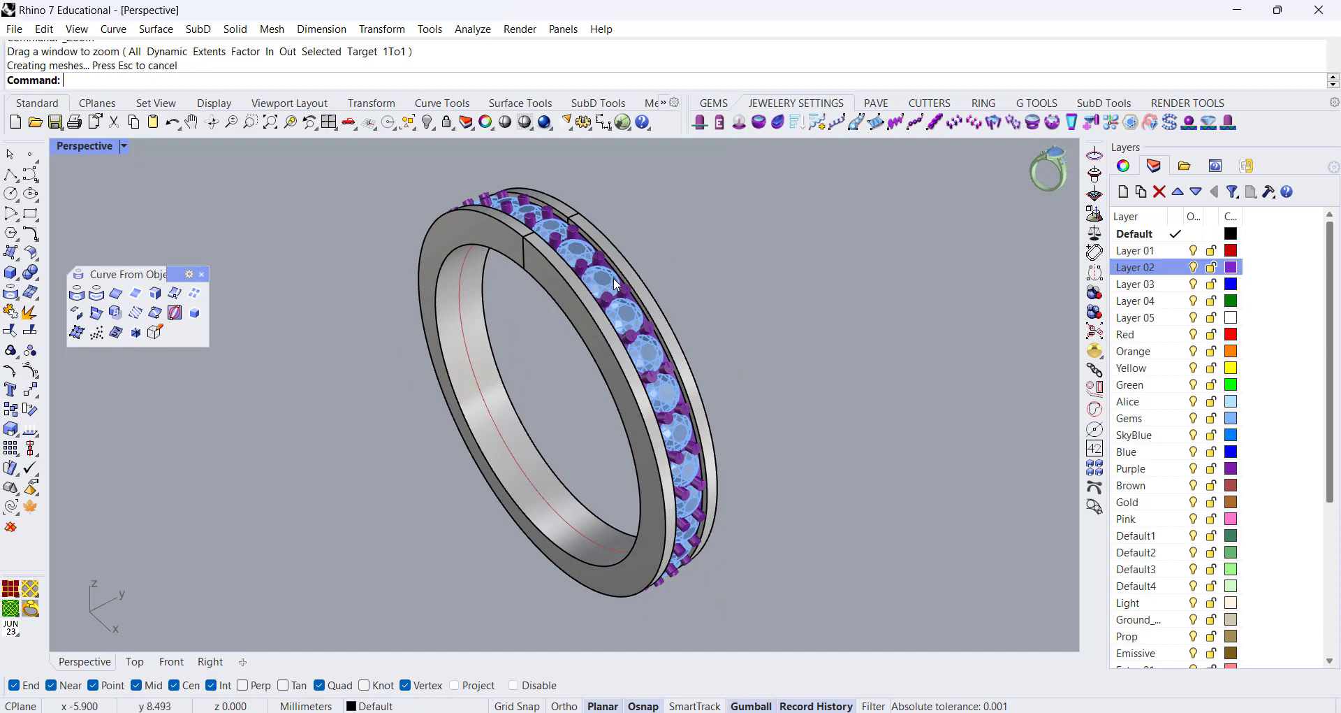
right_drag(614, 278, 540, 222)
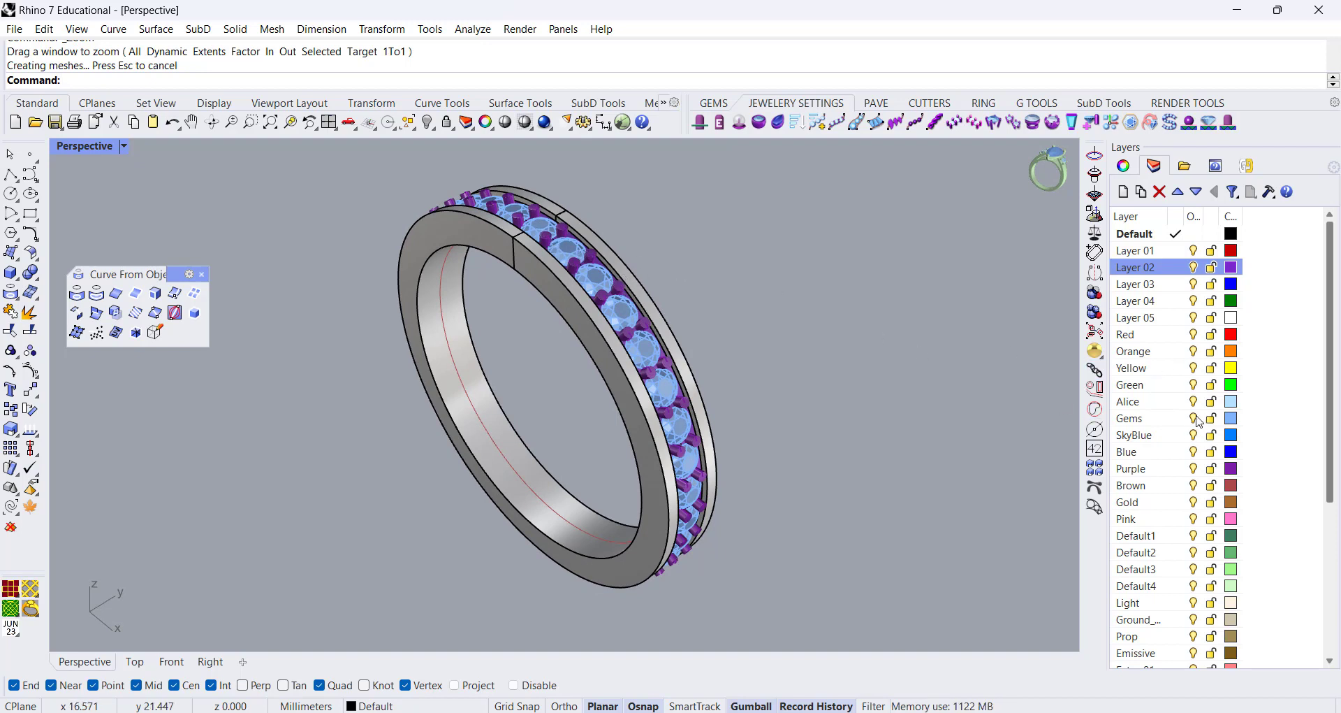
- Hide the Gems layer and check which separate surfaces make up the ring band
click(1194, 419)
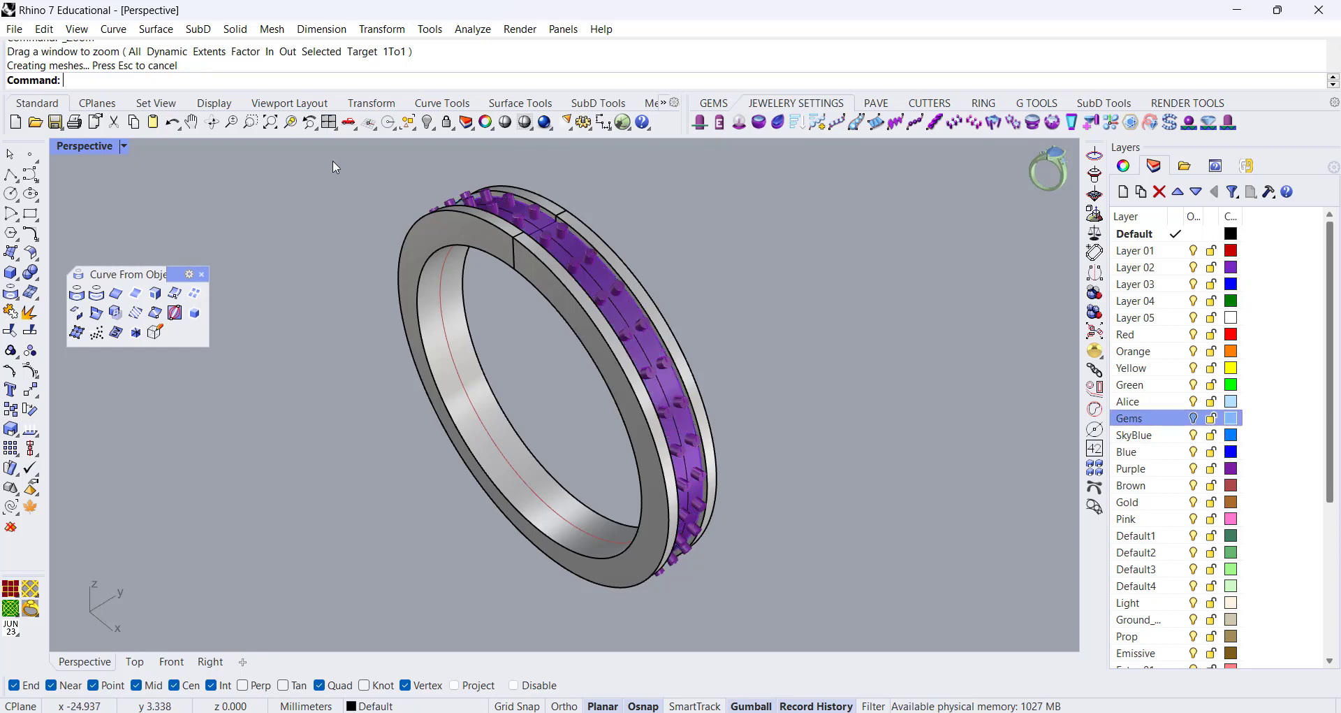
drag(333, 162, 579, 448)
click(584, 266)
shift+click(631, 242)
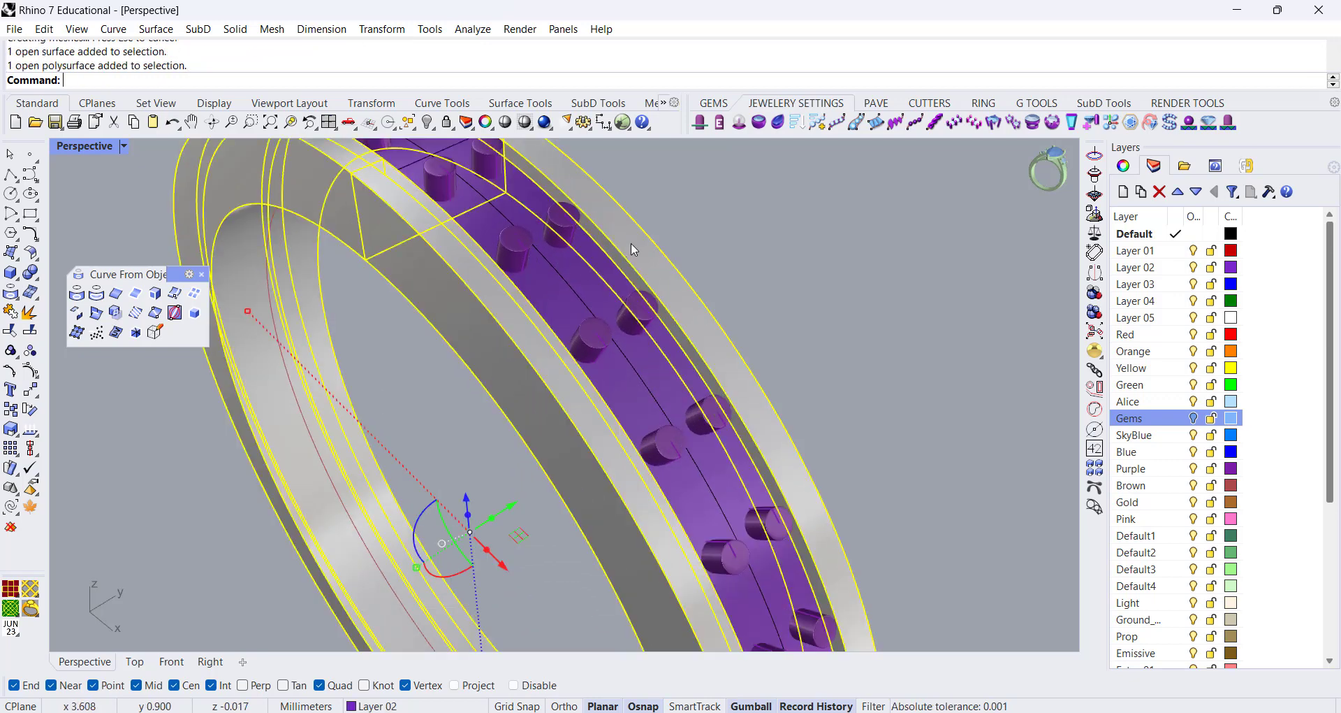
shift+click(590, 276)
key(Escape)
scroll(612, 271, down, 4)
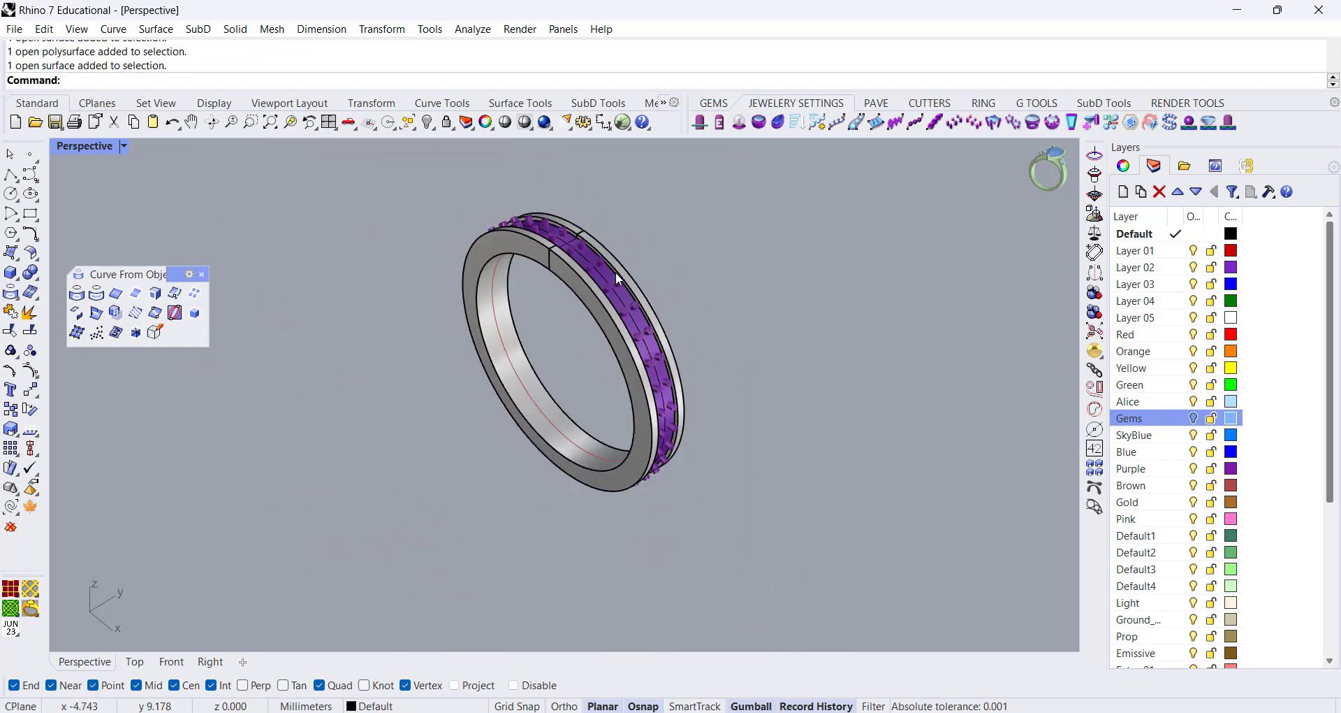
- Join the channel surface and the outer band into one closed polysurface
drag(426, 180, 779, 546)
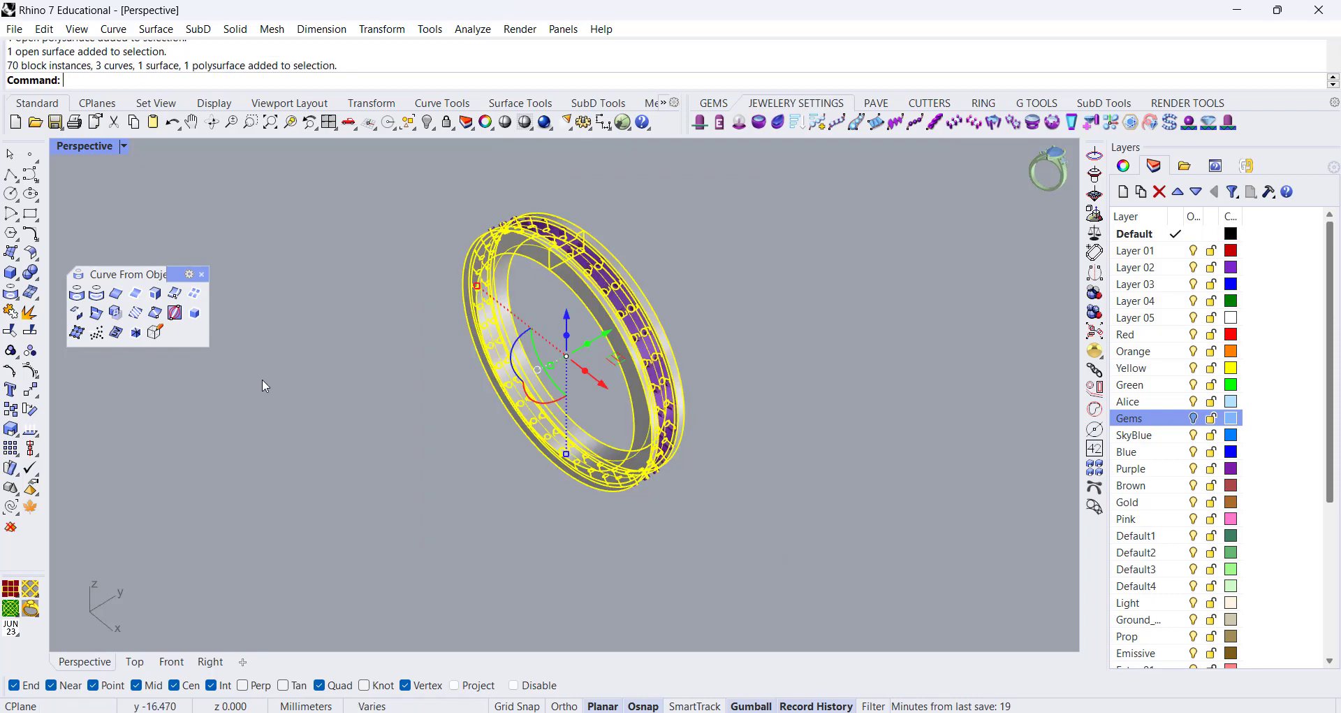
click(11, 312)
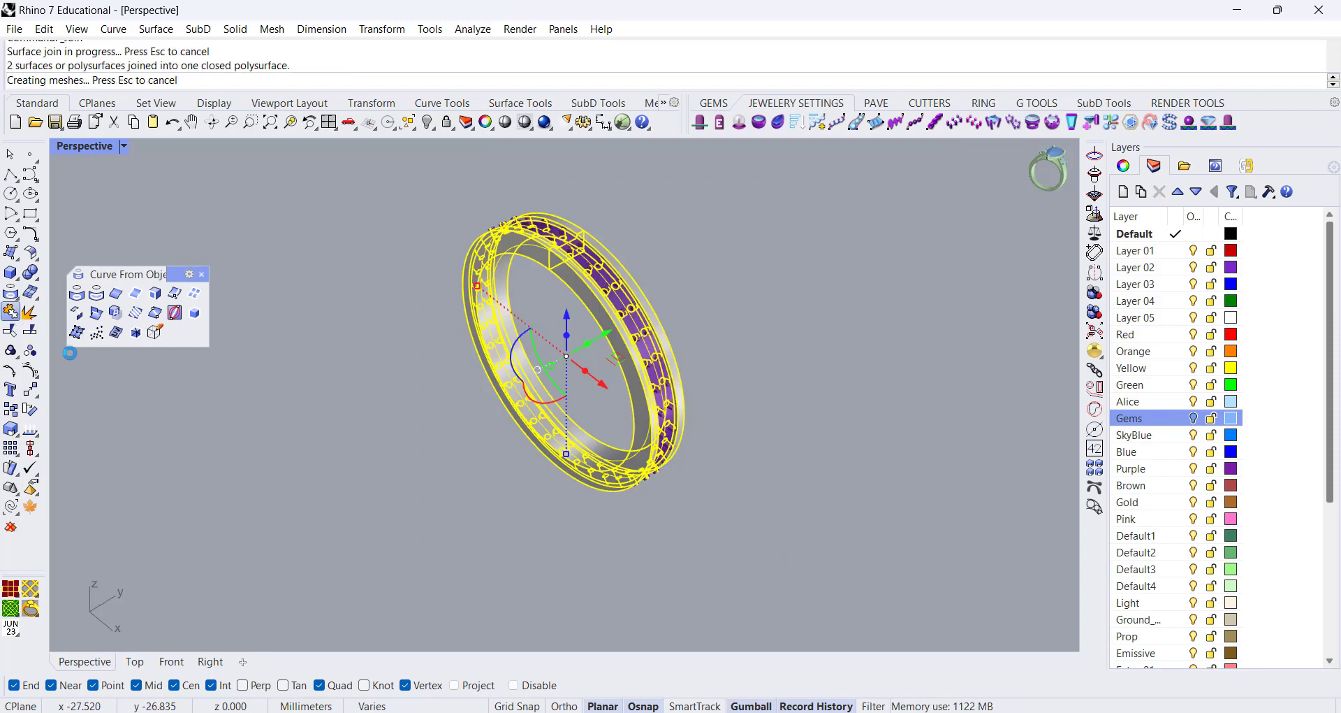
scroll(631, 248, up, 3)
key(Escape)
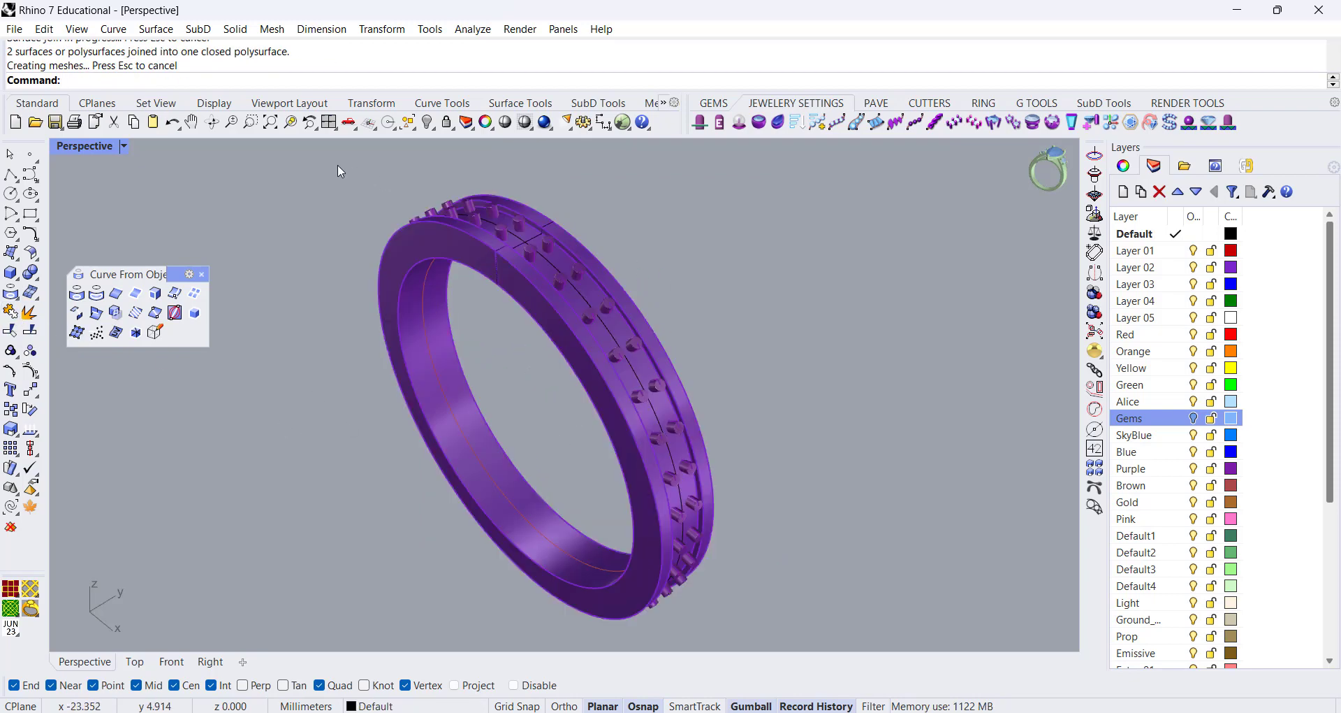
- Union the joined ring band with all the prongs using GG_BooleanUnion
drag(325, 161, 813, 657)
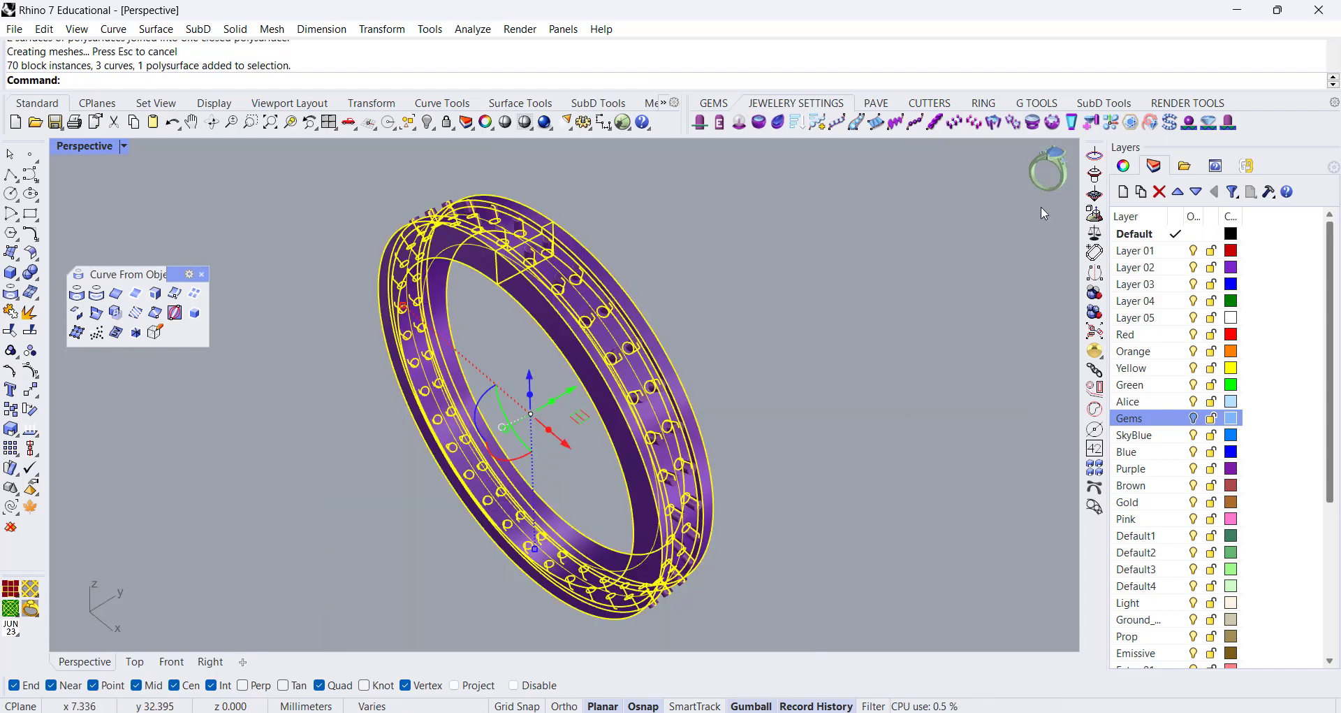
click(927, 107)
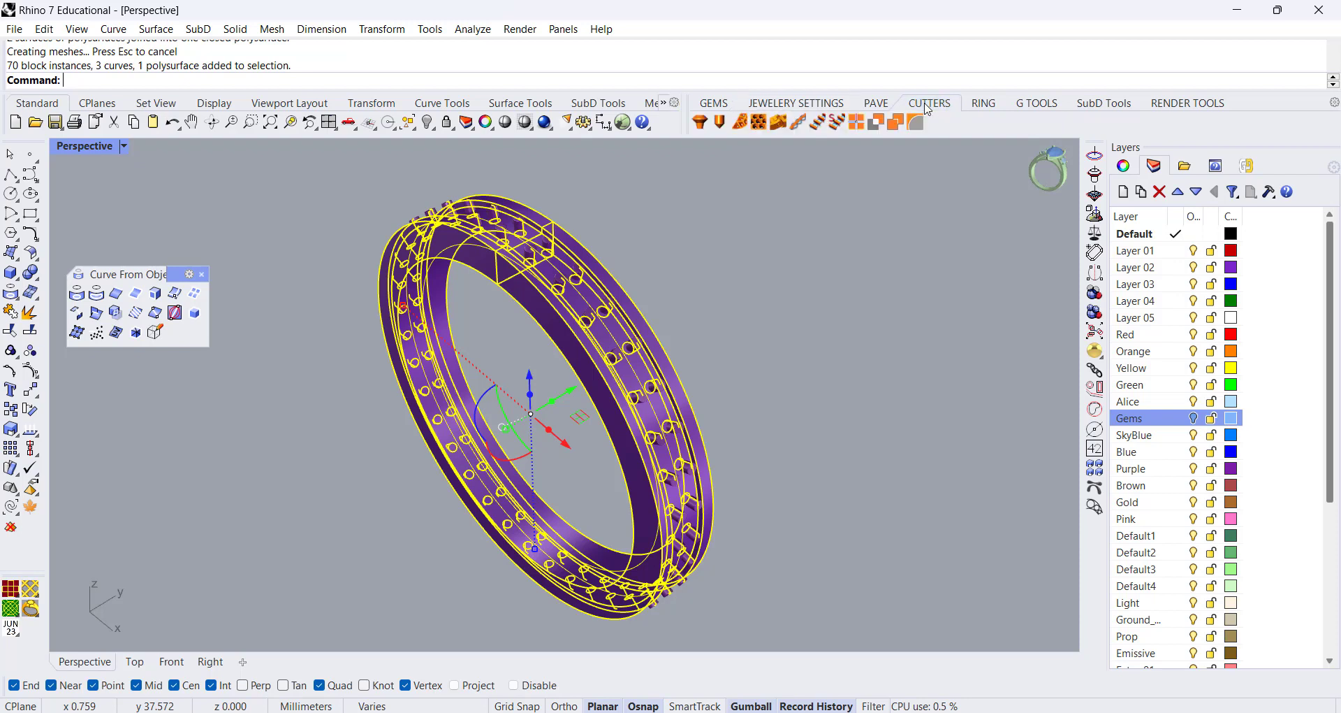
click(897, 125)
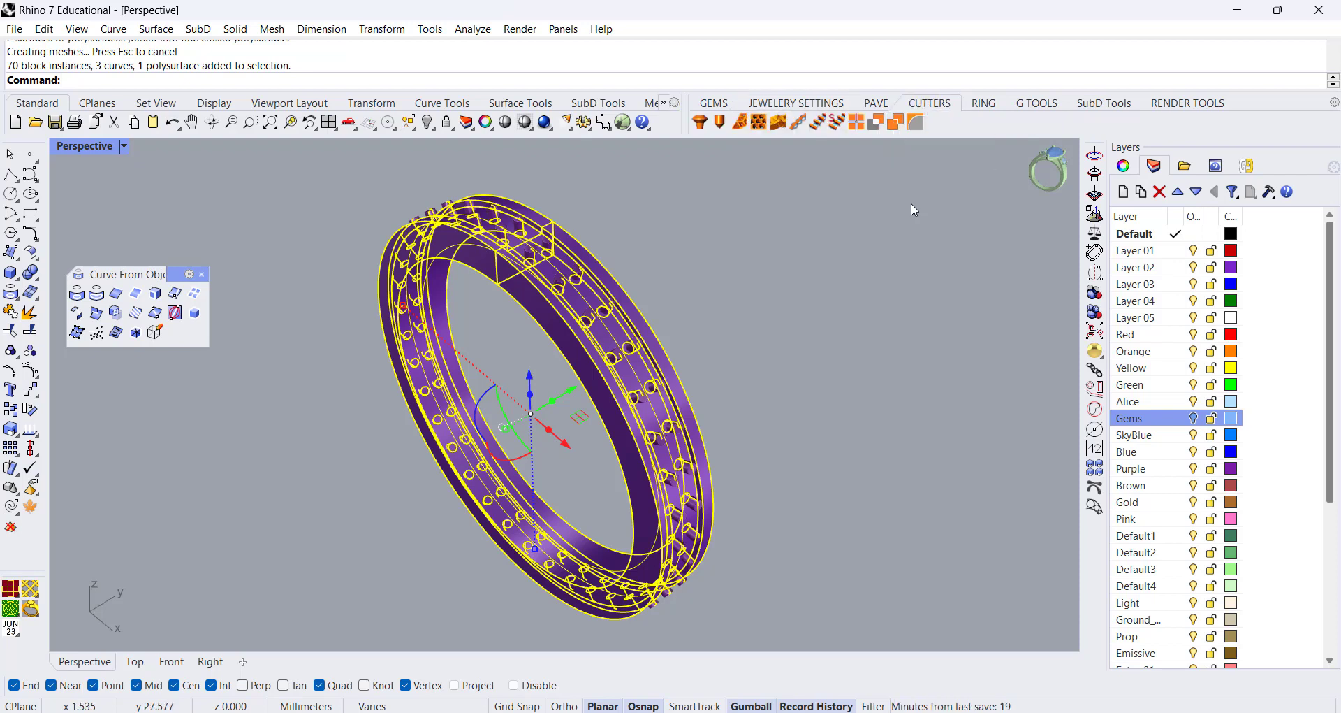
click(895, 125)
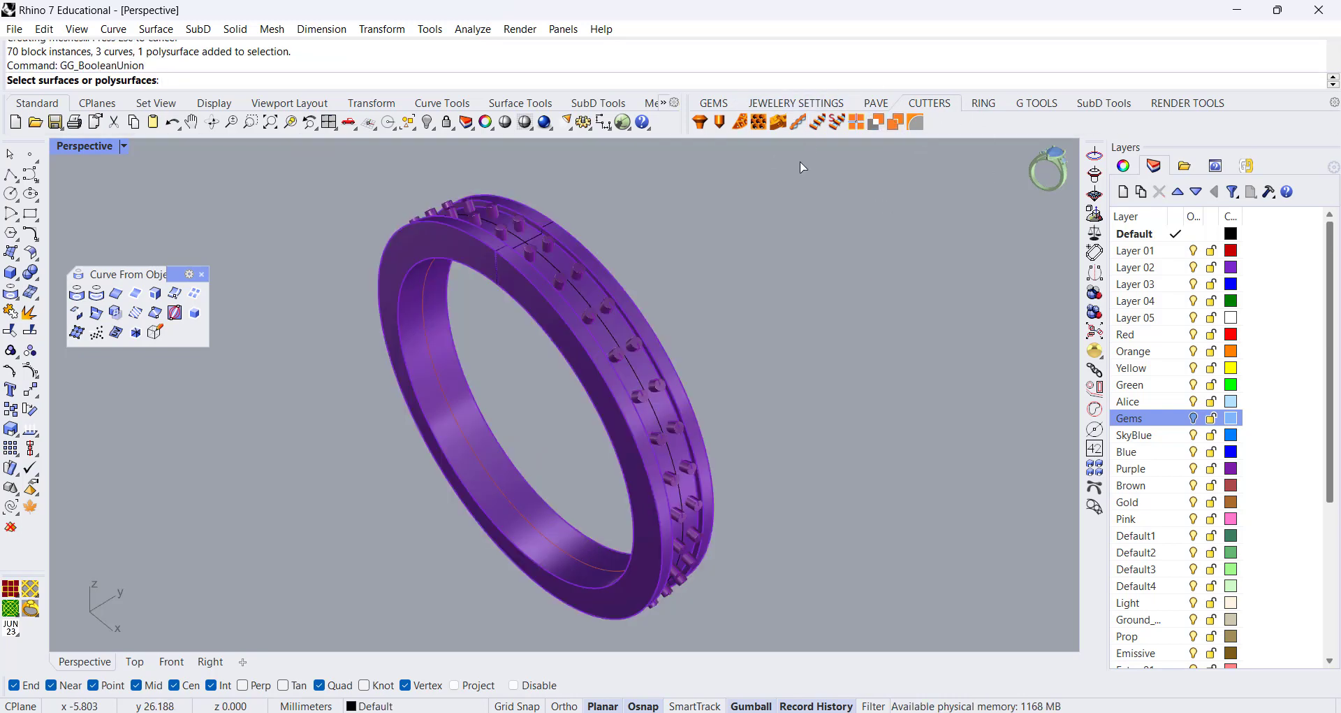
click(567, 316)
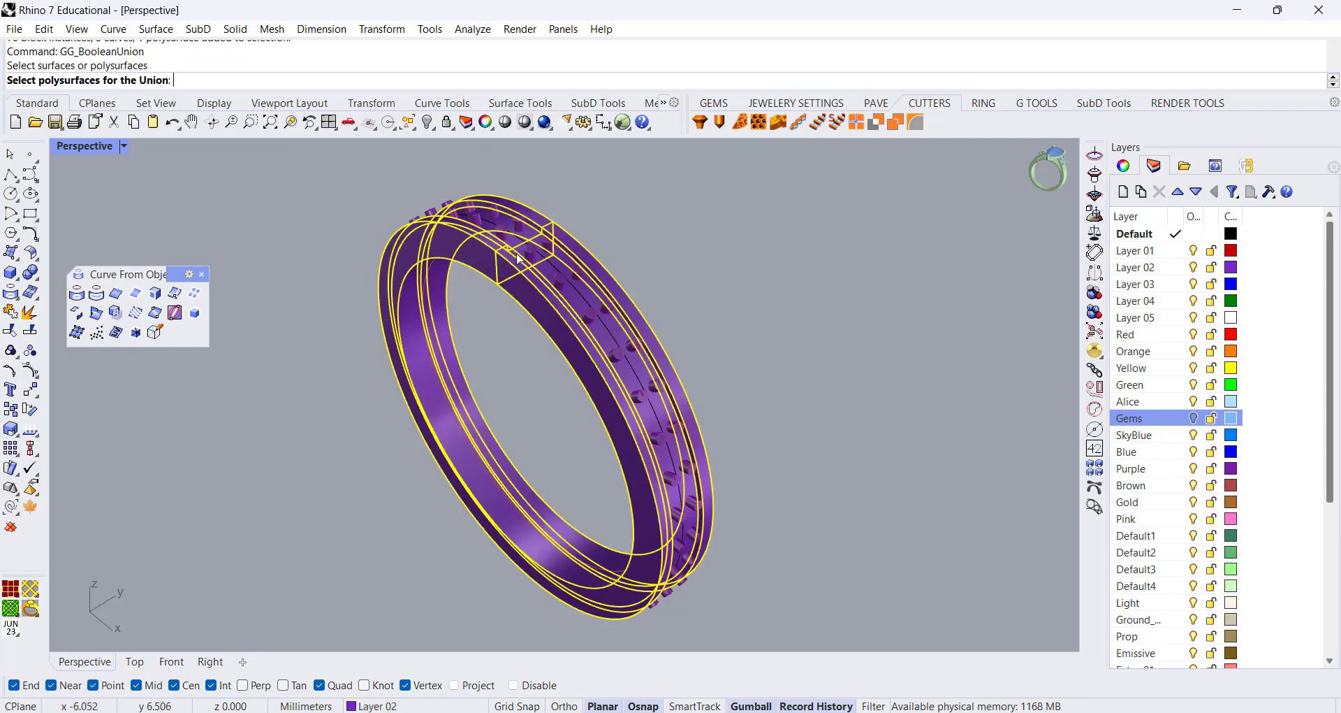
drag(334, 167, 786, 649)
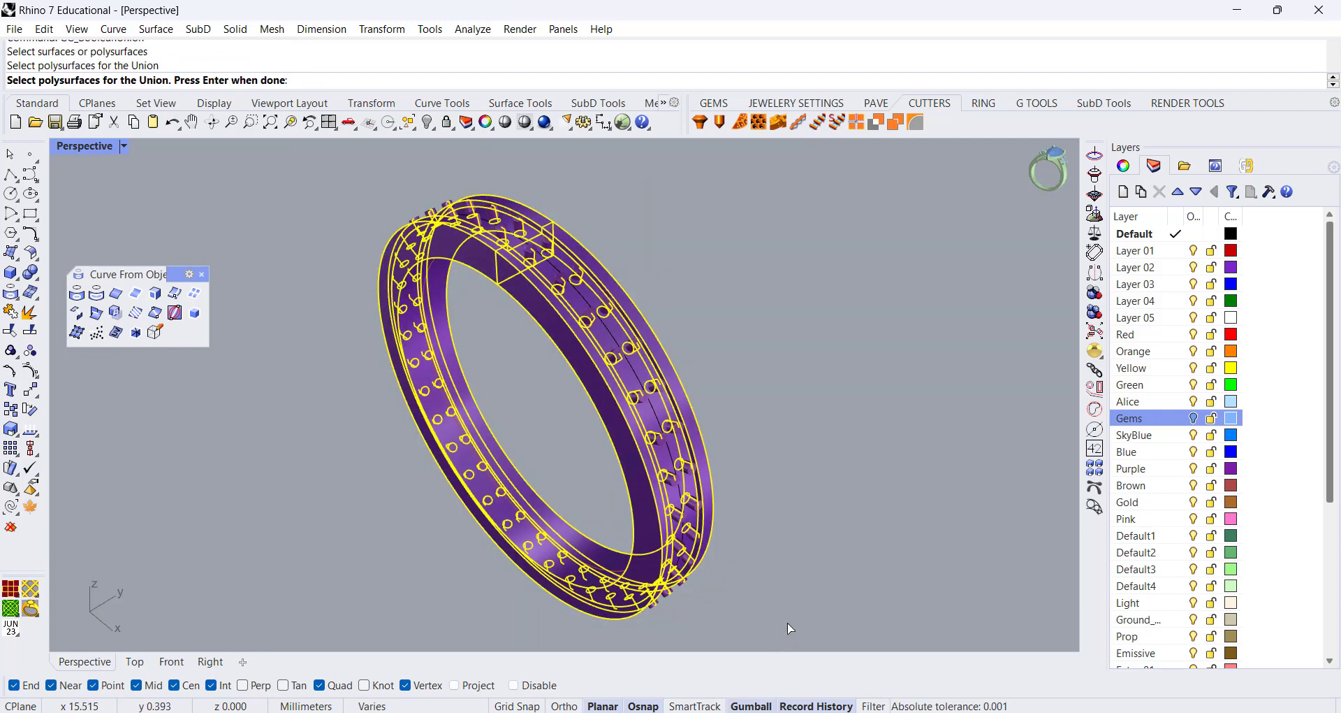
key(Return)
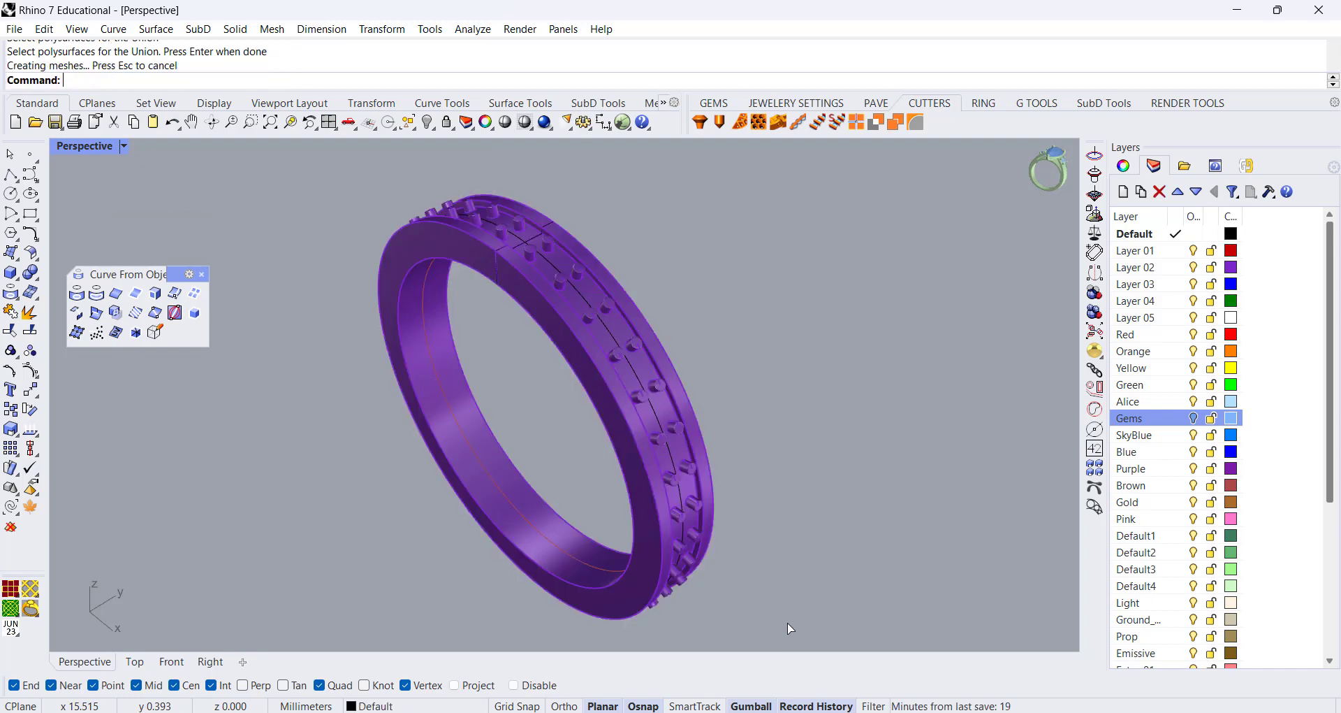
- Inspect the merged band and prongs up close, and undo the Boolean union
scroll(591, 313, up, 5)
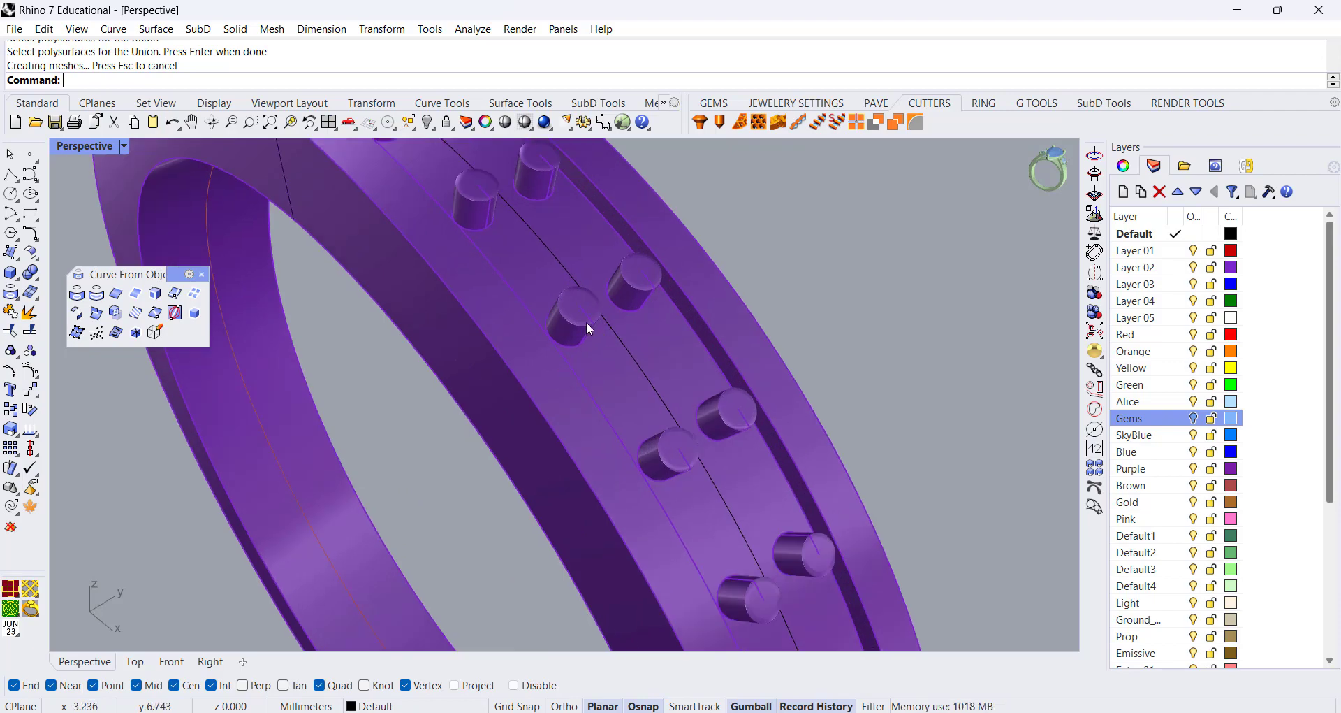
click(586, 322)
scroll(693, 333, down, 3)
scroll(792, 299, down, 4)
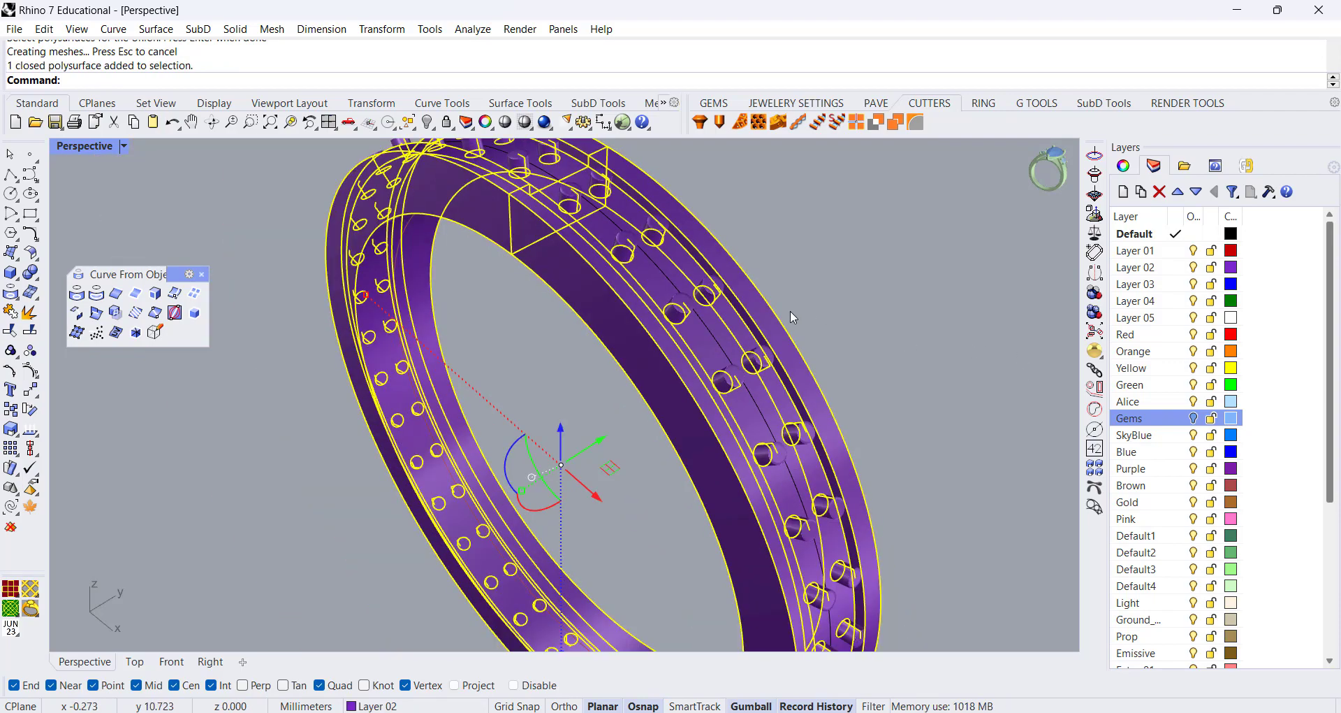
scroll(689, 280, down, 3)
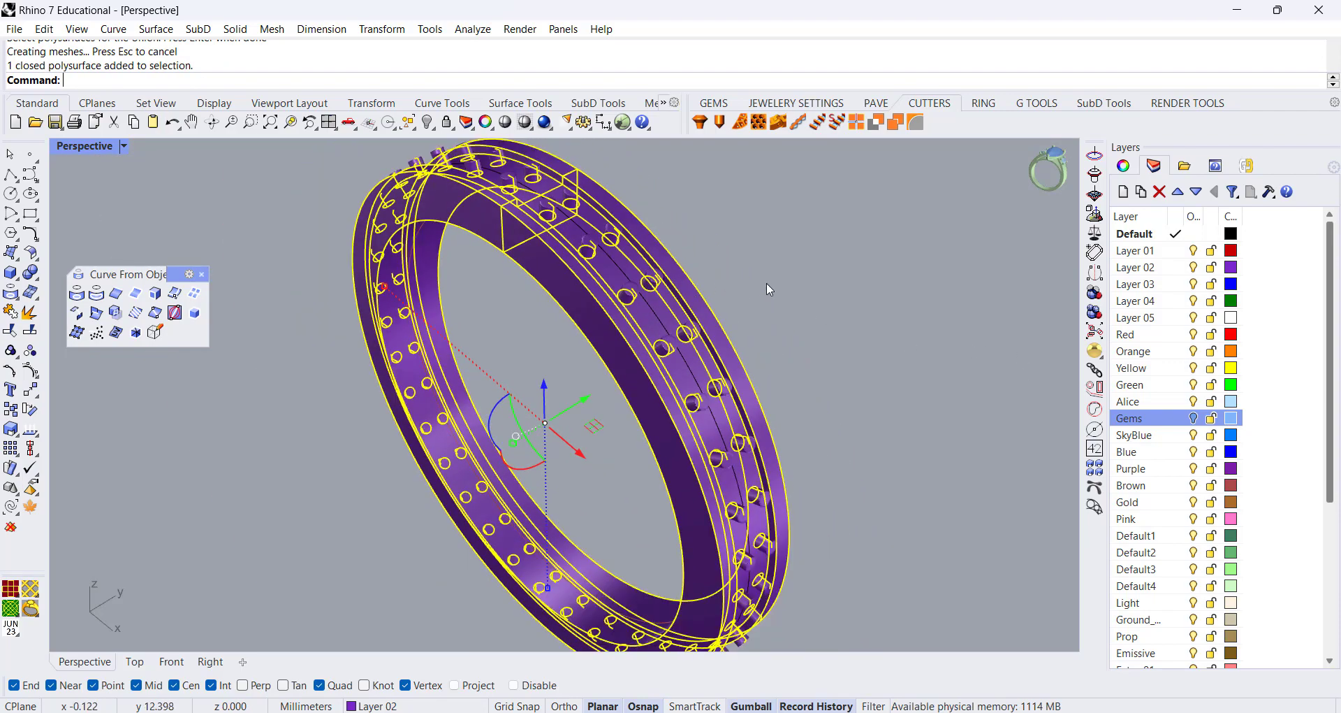
click(767, 282)
right_drag(786, 293, 719, 255)
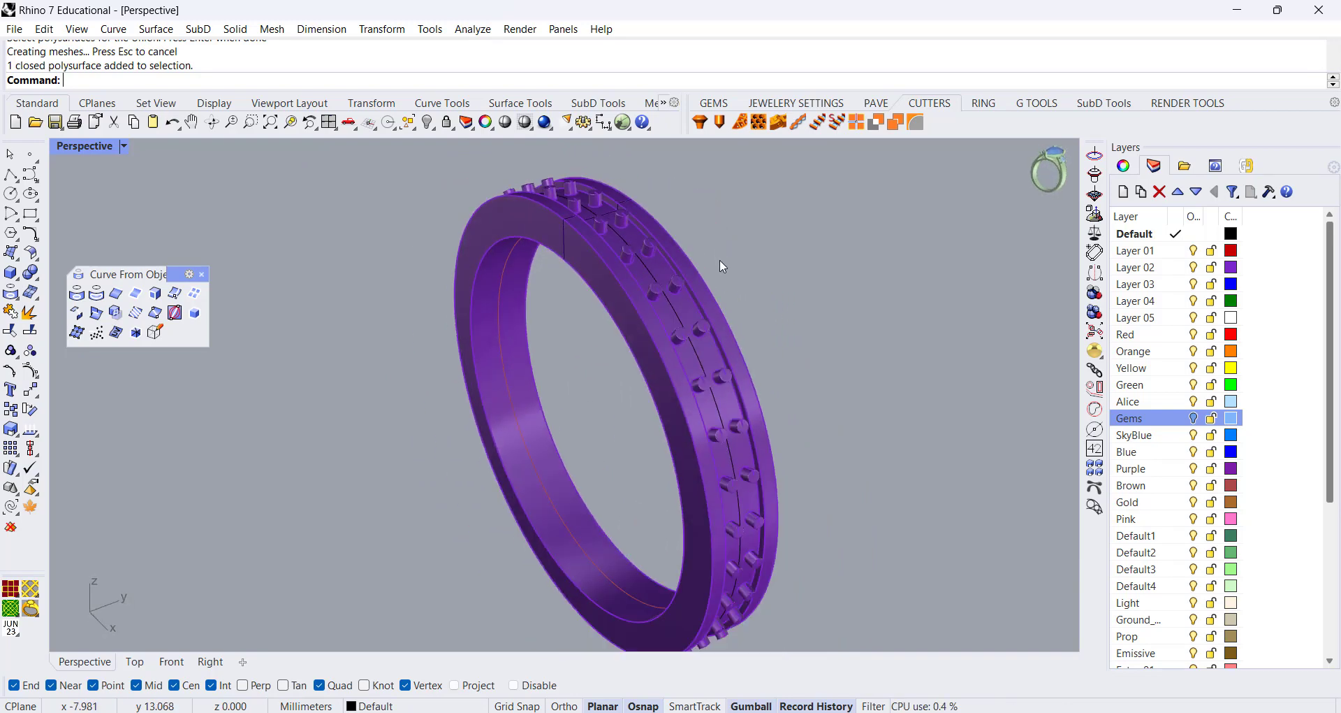
key(ctrl+z)
- Move the ring band to the Orange layer and check how the prongs contrast with it
click(777, 287)
right_drag(661, 274, 645, 324)
click(645, 325)
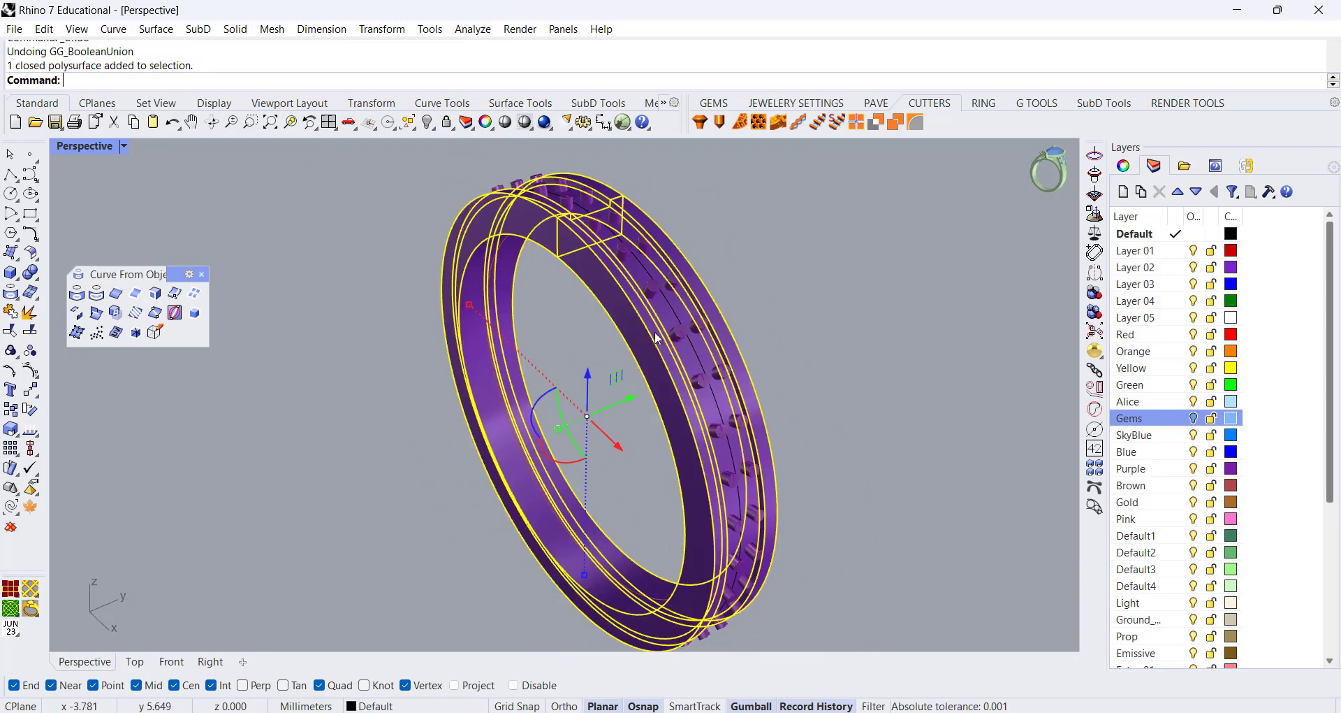
right_click(1138, 355)
click(1191, 639)
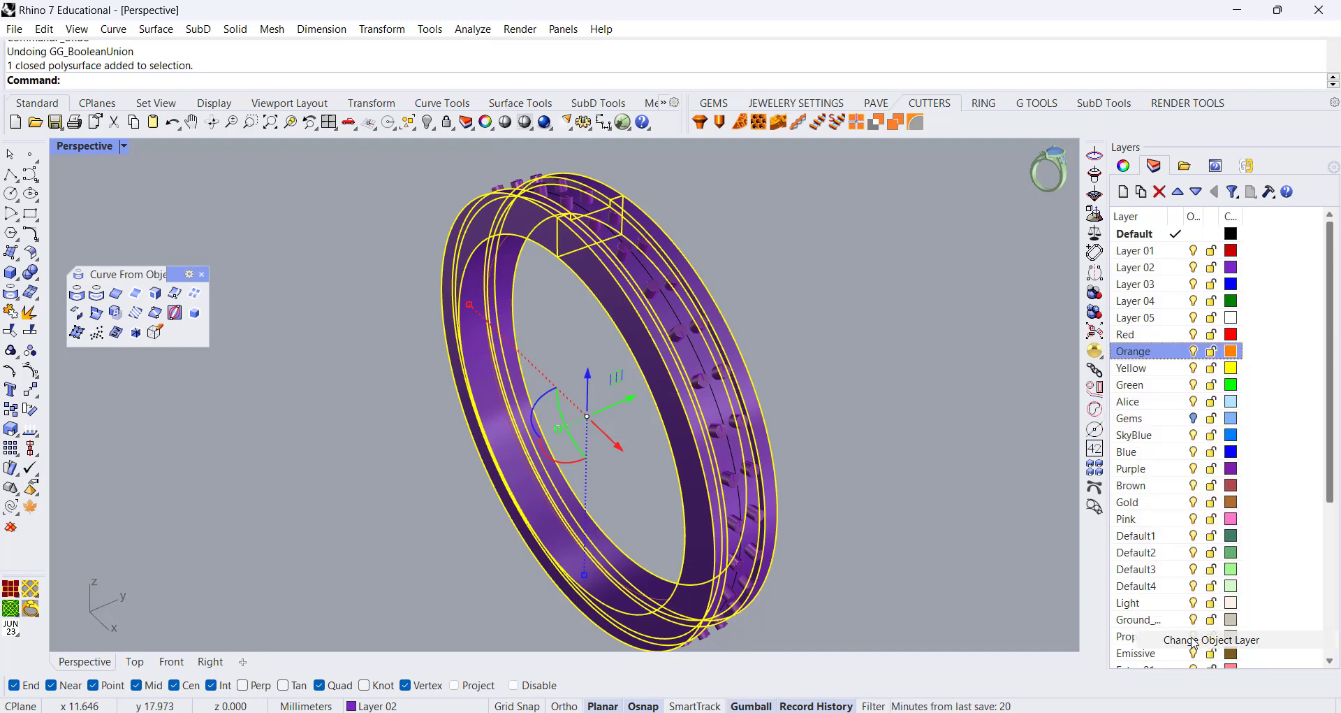
click(830, 385)
right_drag(728, 350, 691, 287)
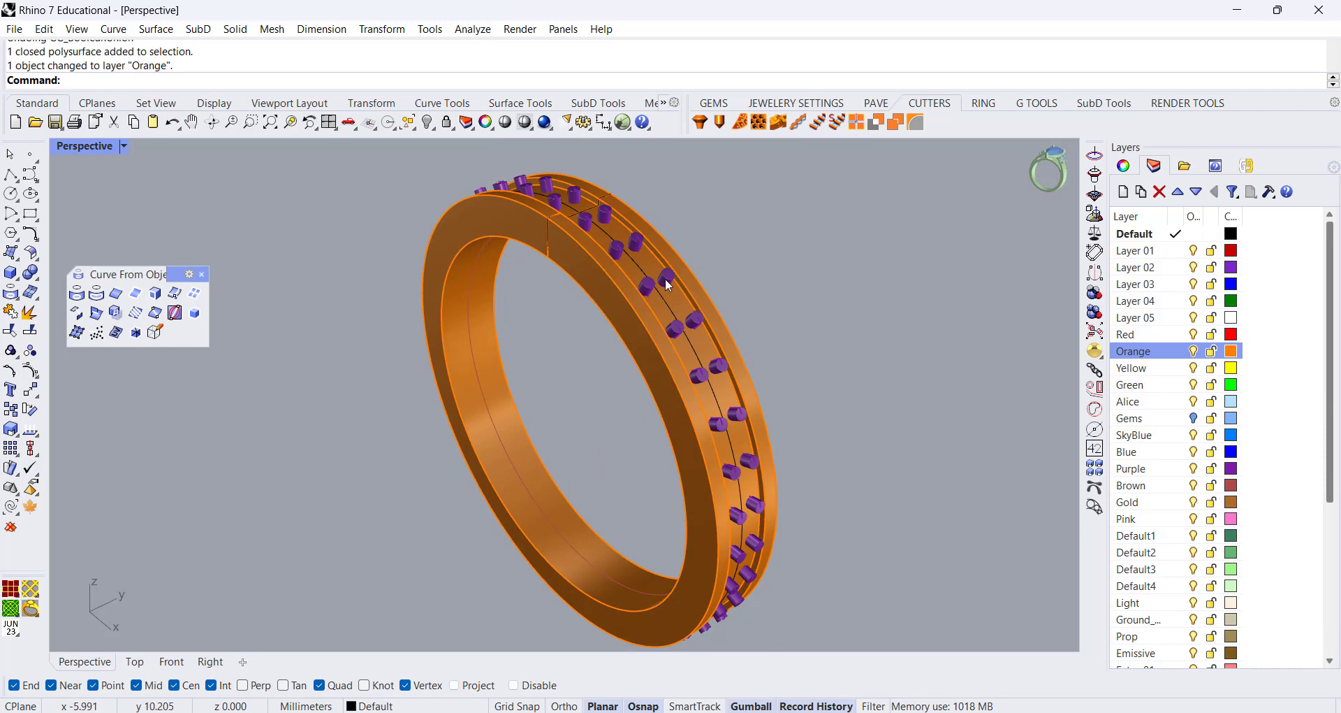
- Move the ring band to Layer 03
click(639, 367)
right_click(1139, 288)
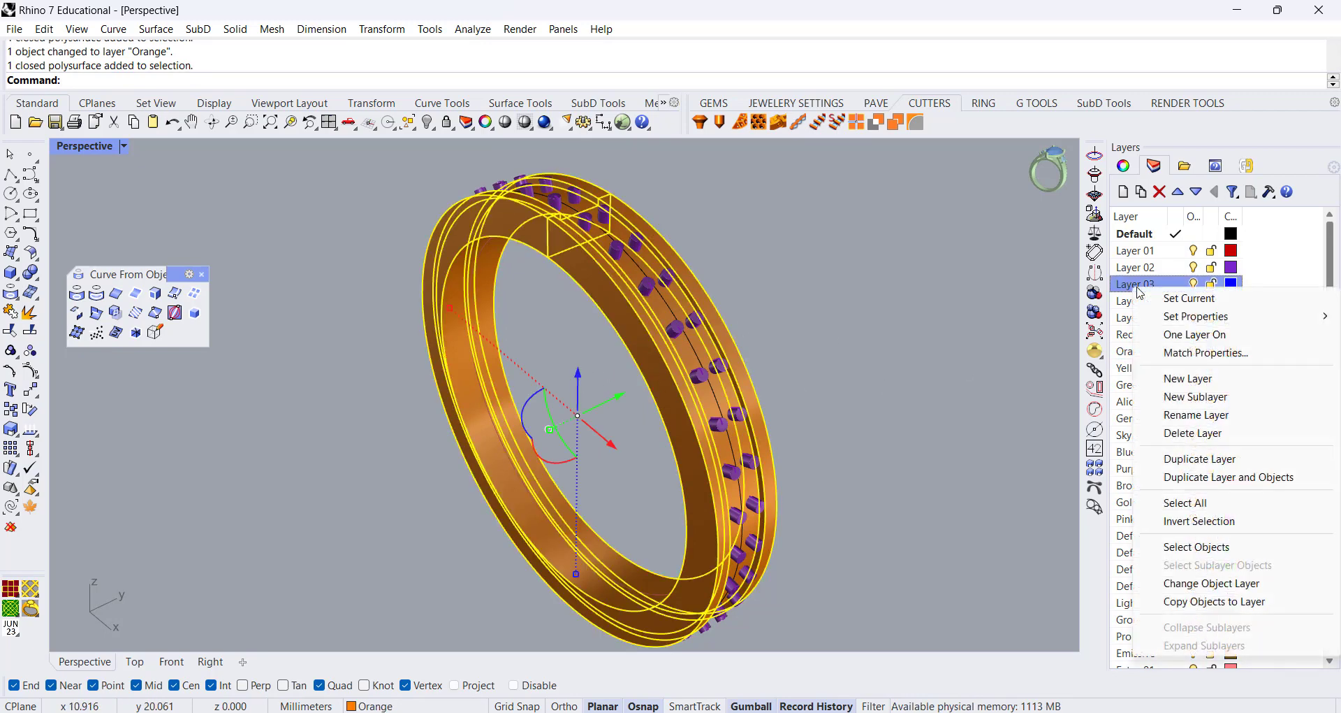
click(1198, 584)
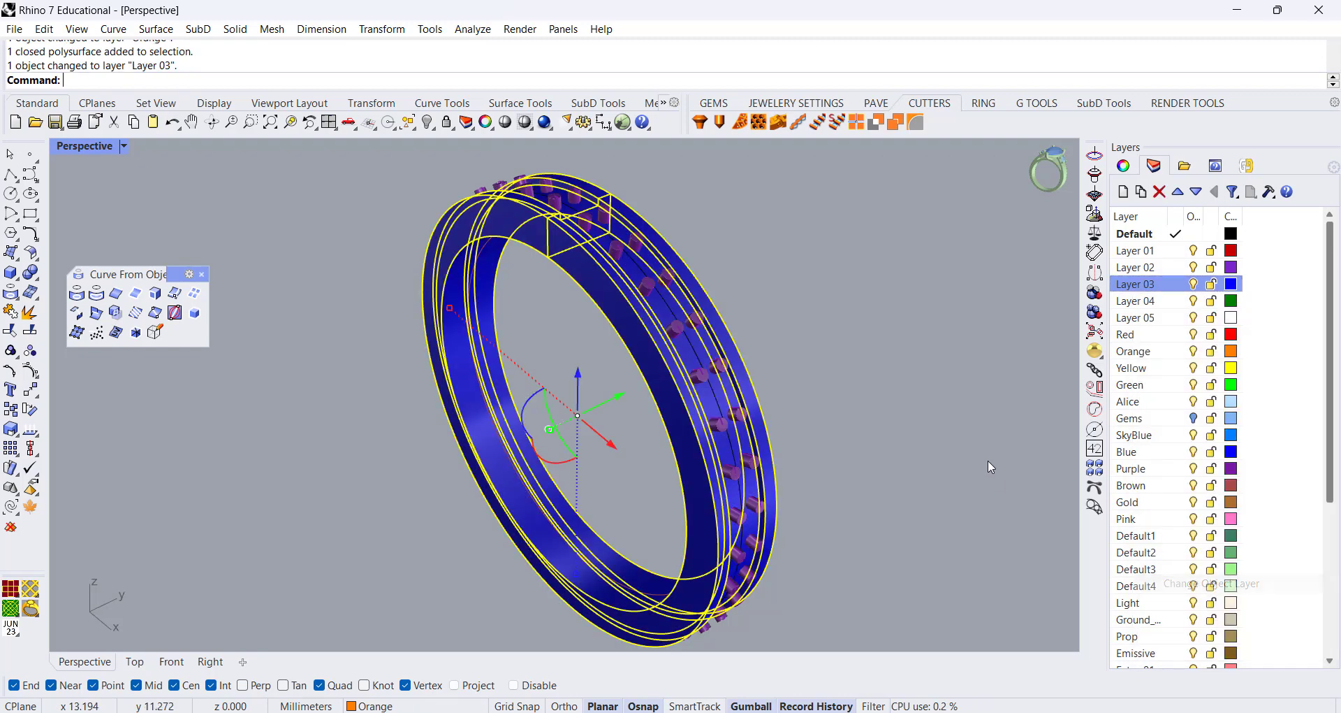
click(988, 461)
- Examine how the prongs sit on the channel floor and whether they select as one group of block instances
scroll(675, 256, up, 2)
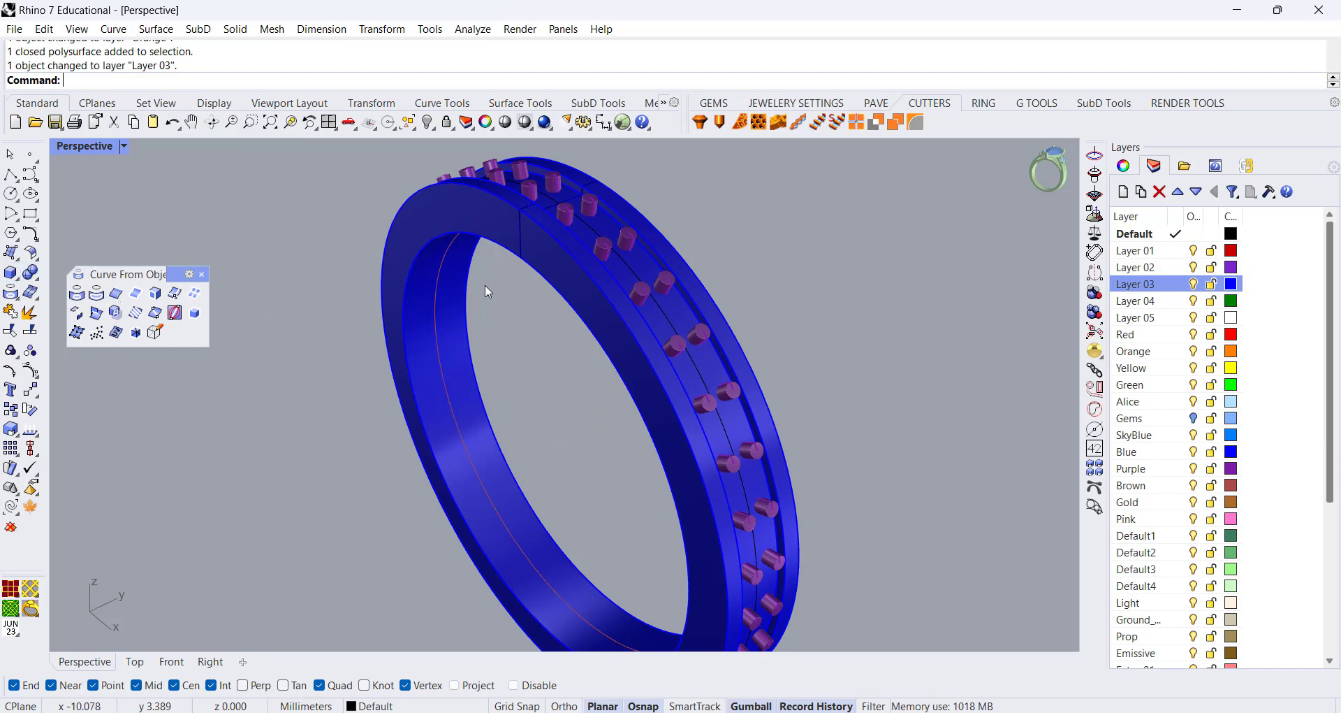
right_drag(484, 264, 602, 299)
scroll(613, 283, up, 2)
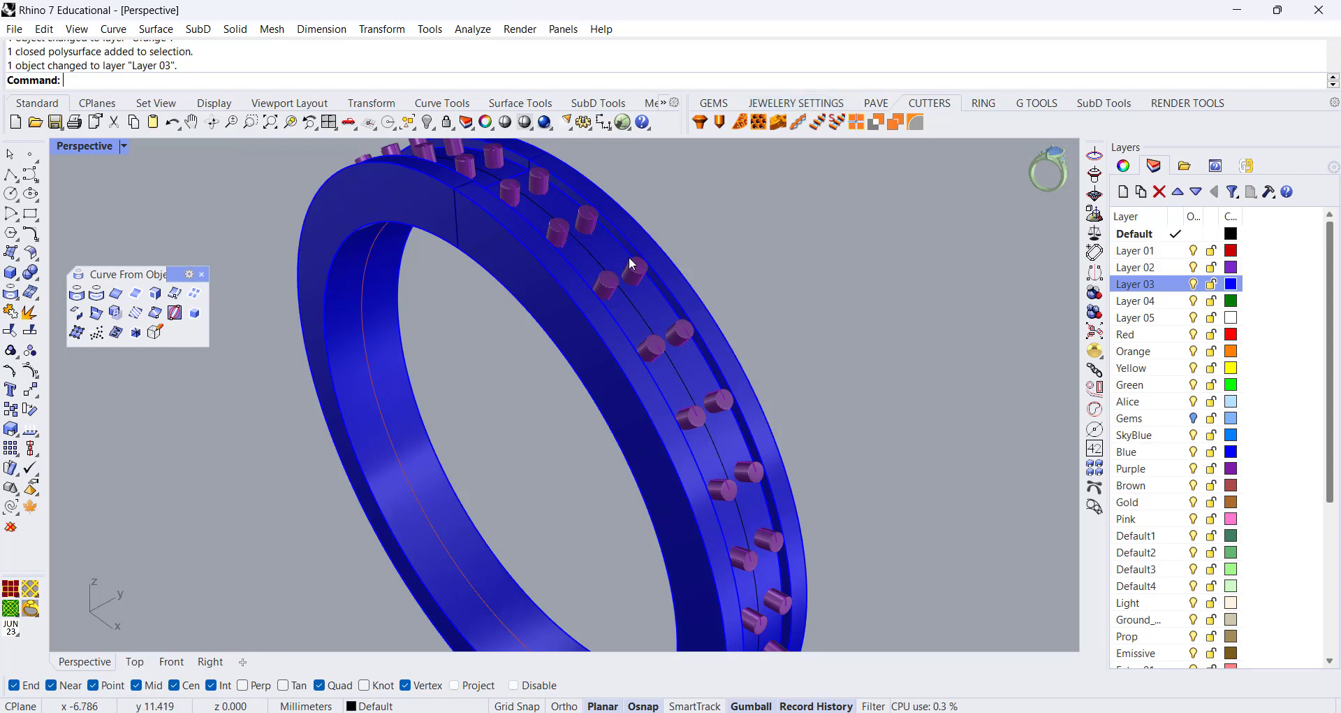
scroll(630, 257, up, 2)
click(649, 273)
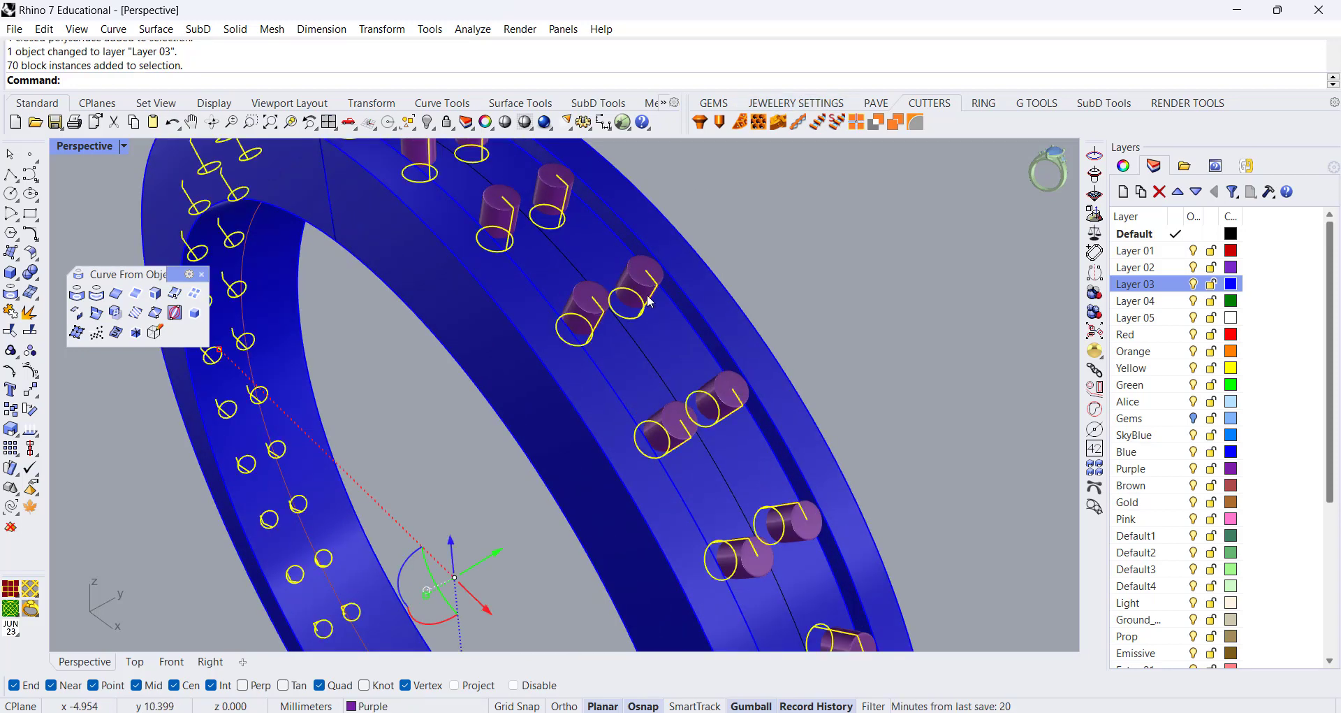
scroll(619, 292, down, 2)
shift+right_drag(634, 288, 627, 261)
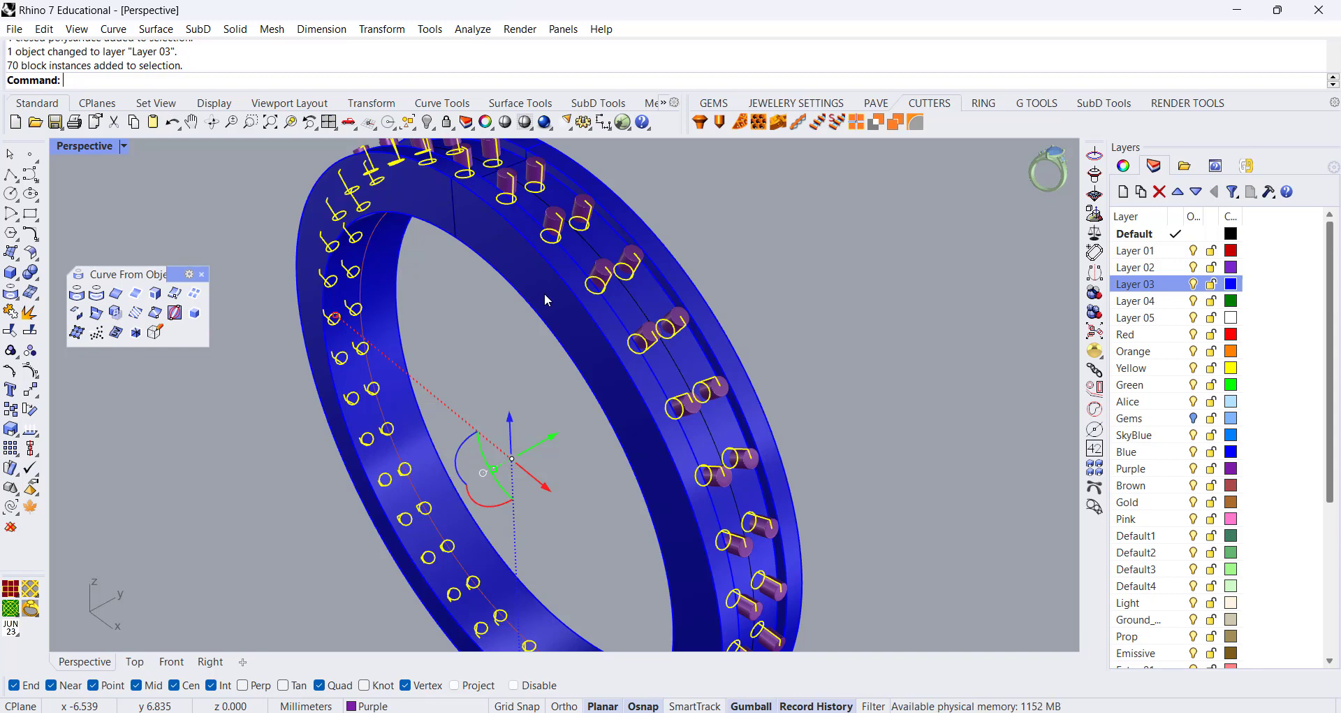
scroll(552, 370, down, 2)
click(798, 305)
scroll(685, 283, down, 2)
scroll(685, 283, down, 2)
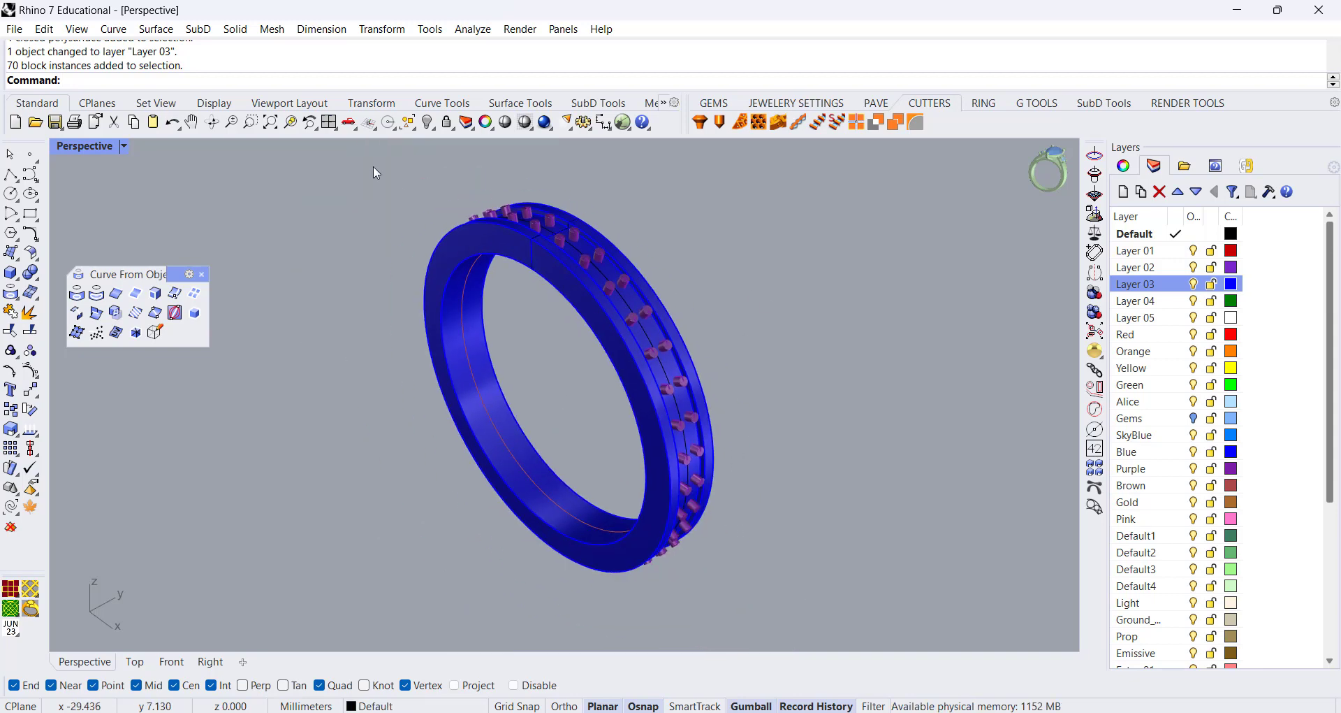
drag(418, 268, 778, 610)
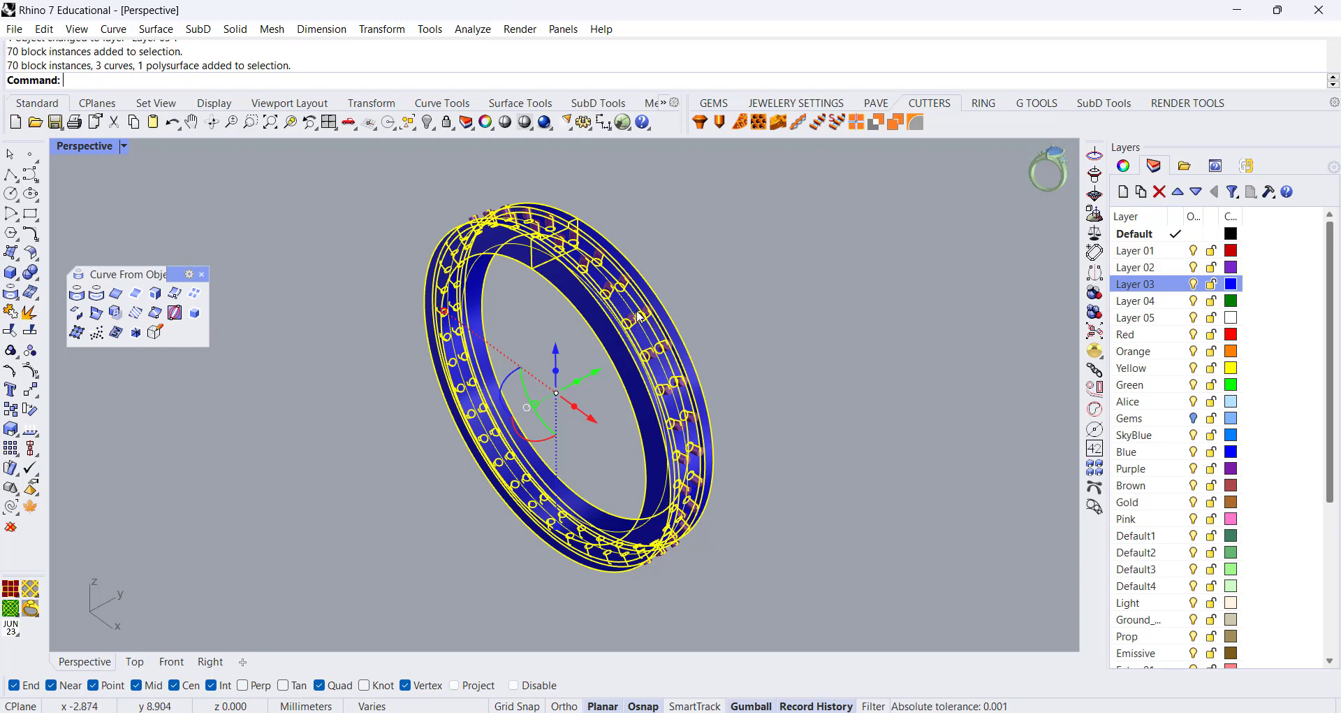
click(30, 272)
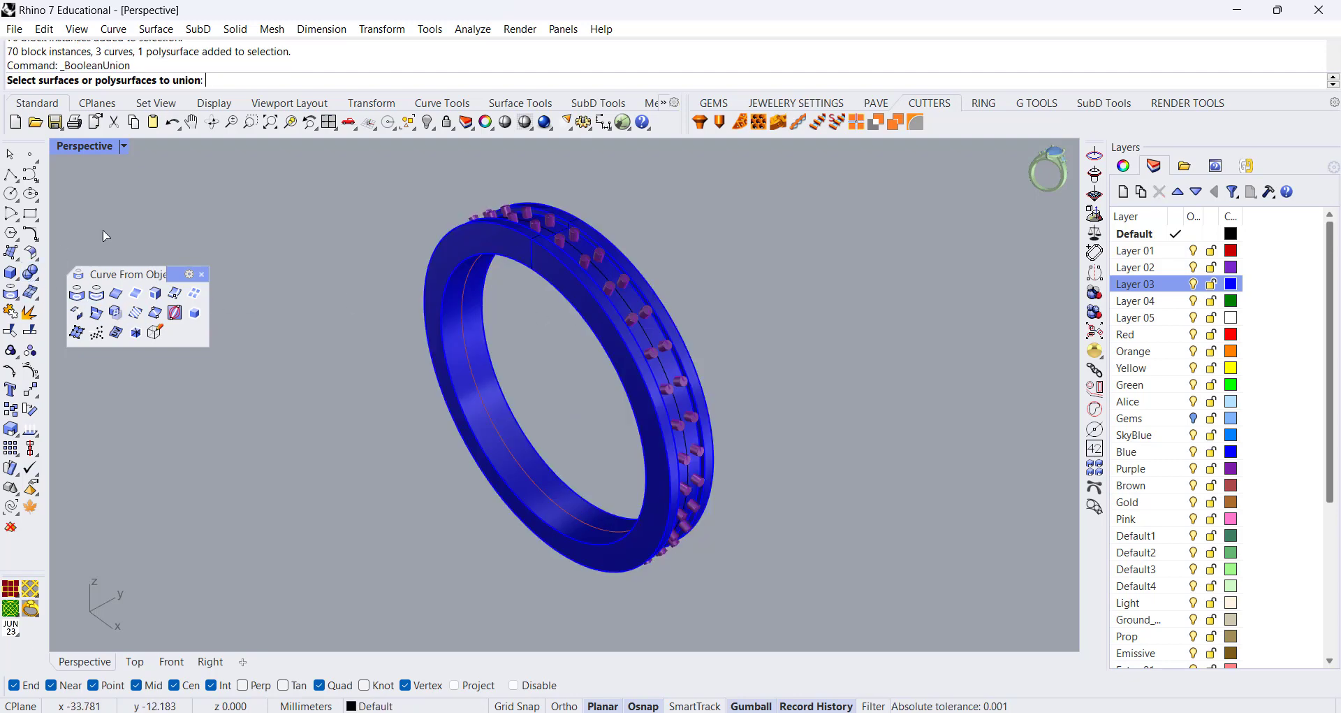
click(566, 276)
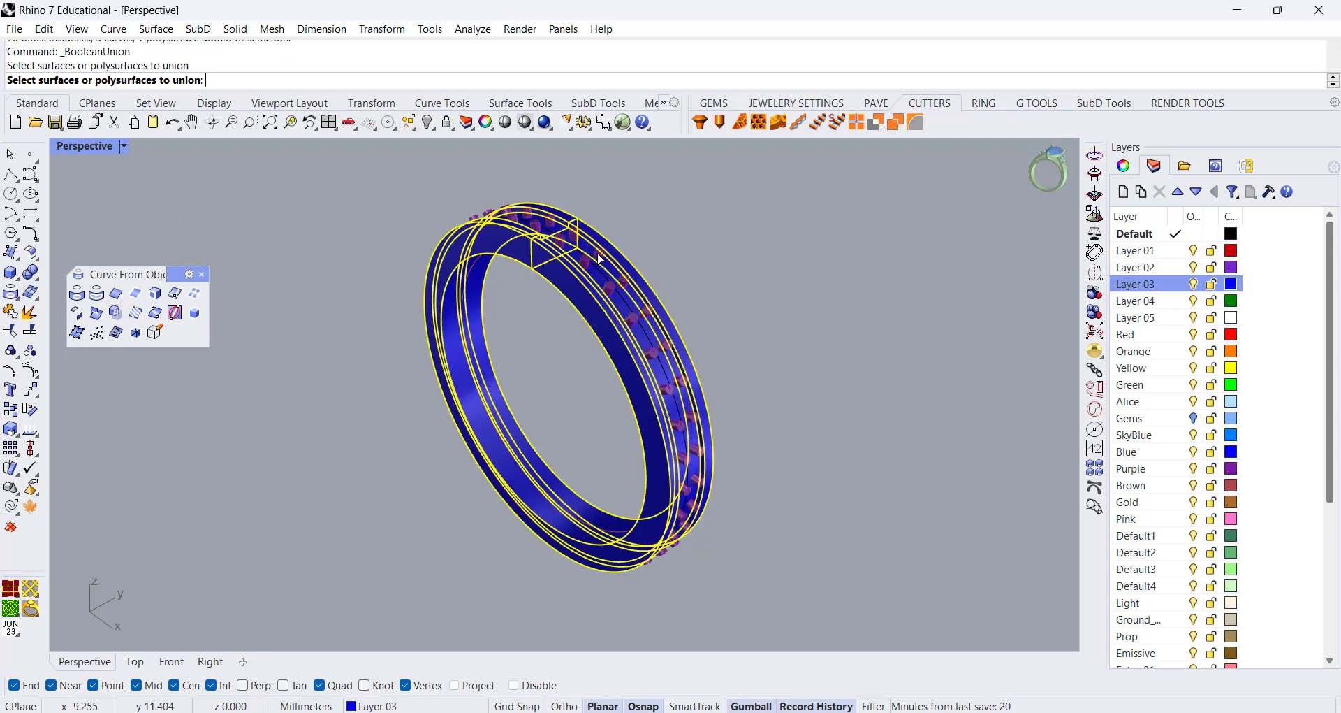
scroll(587, 263, up, 5)
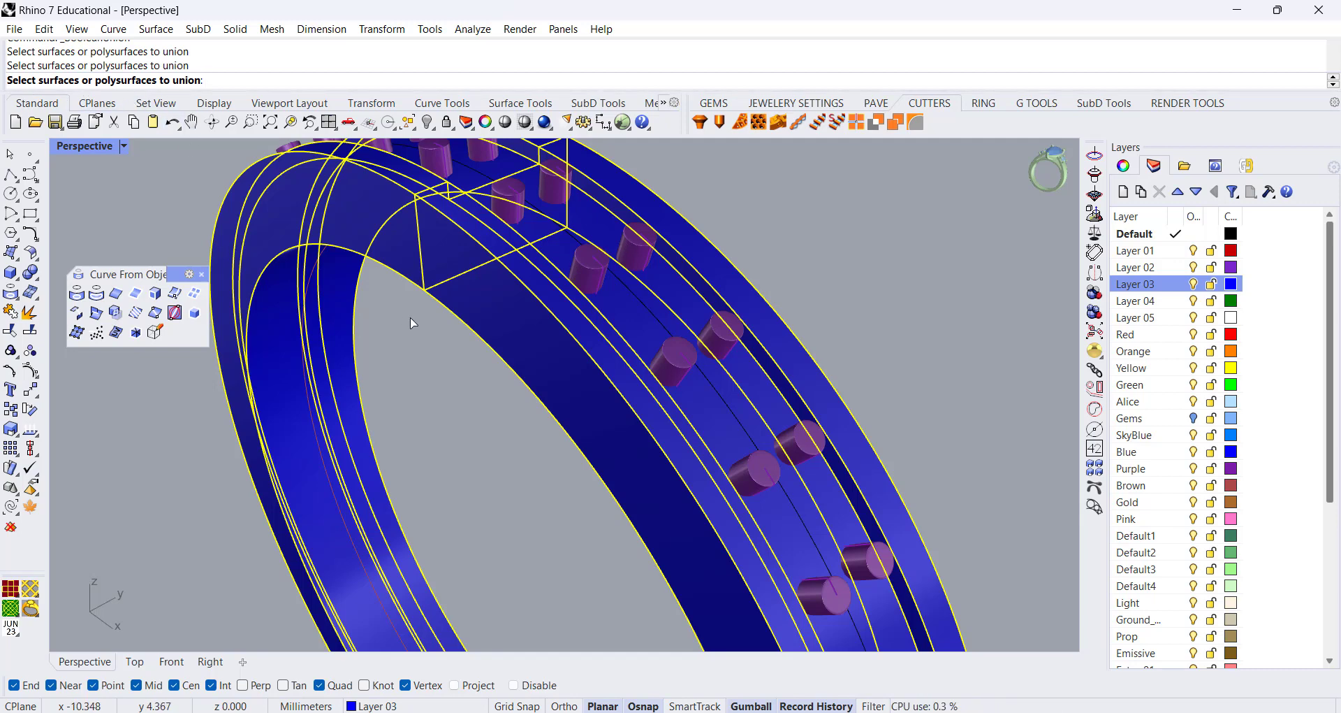
key(Escape)
scroll(503, 333, down, 5)
- Explode all the prong blocks along the channel into separate solids with ExplodeBlock
scroll(565, 320, up, 2)
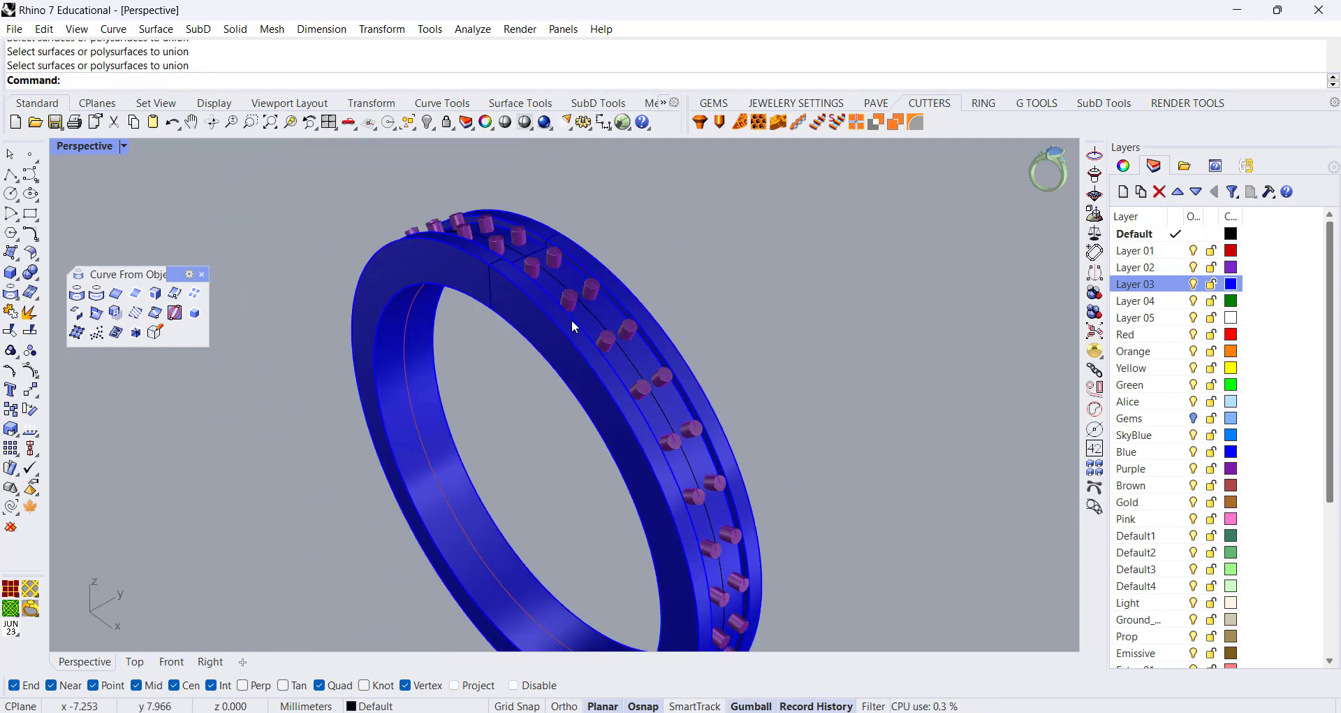
click(569, 301)
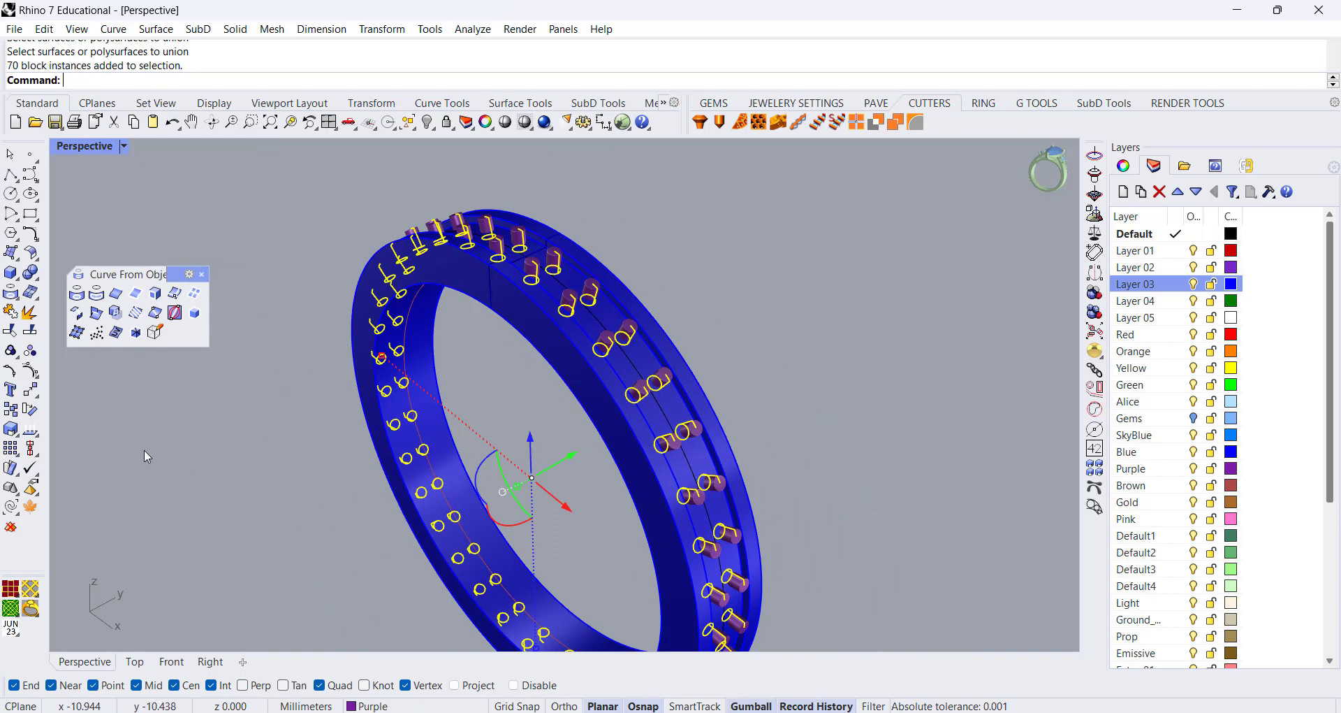
click(16, 494)
drag(34, 481, 111, 424)
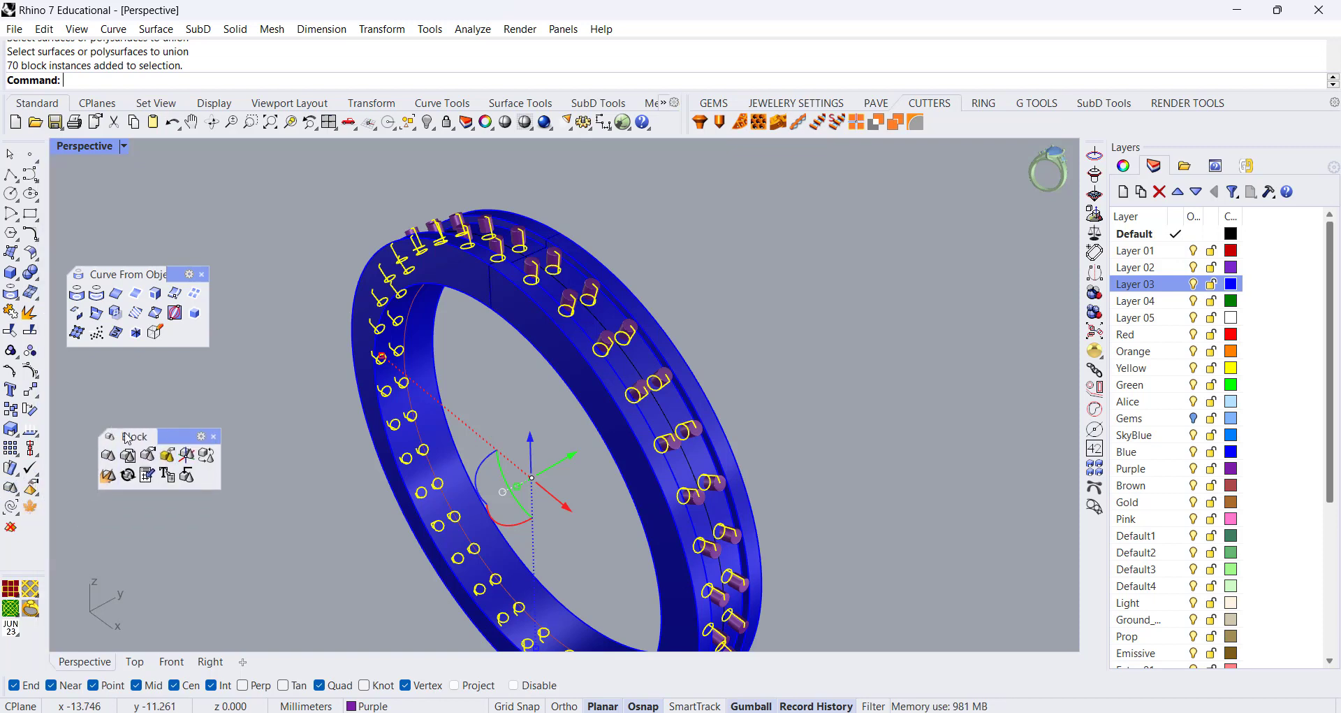
click(108, 475)
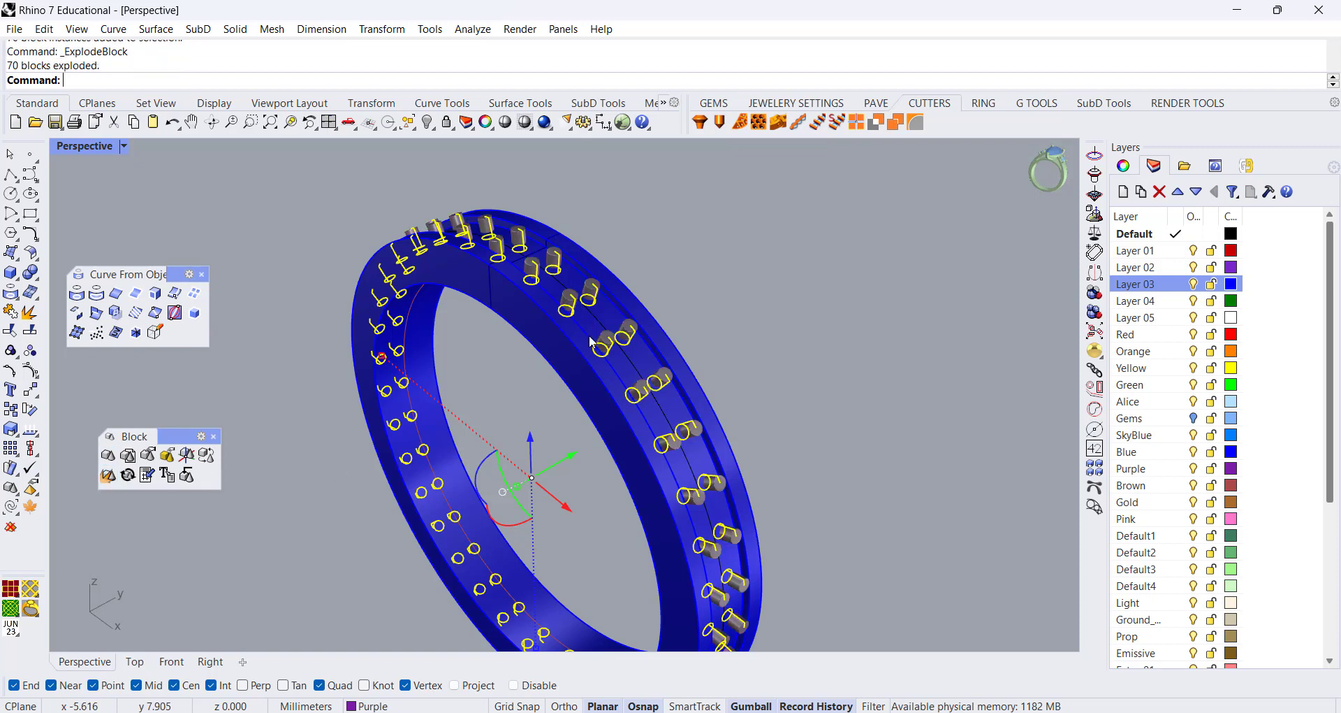
- Merge the ring band and all the exploded prongs into one solid with Boolean Union
click(690, 245)
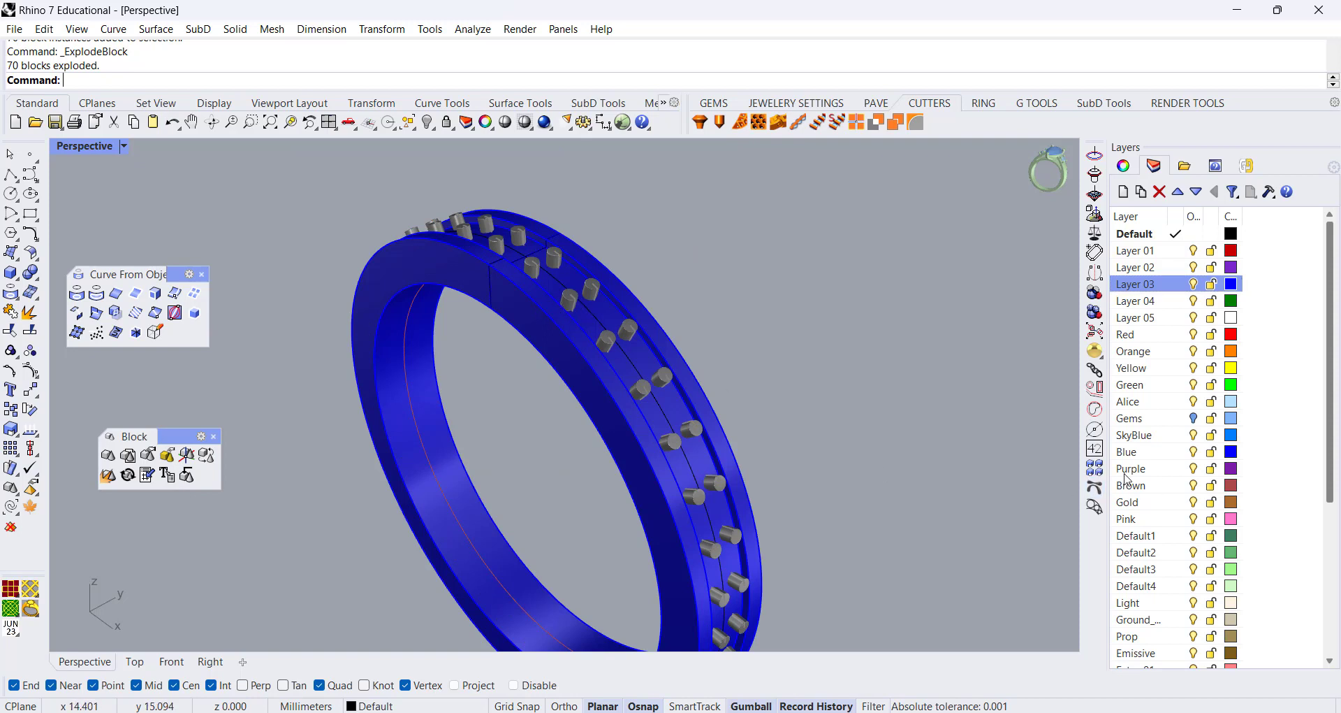
right_drag(607, 208, 601, 216)
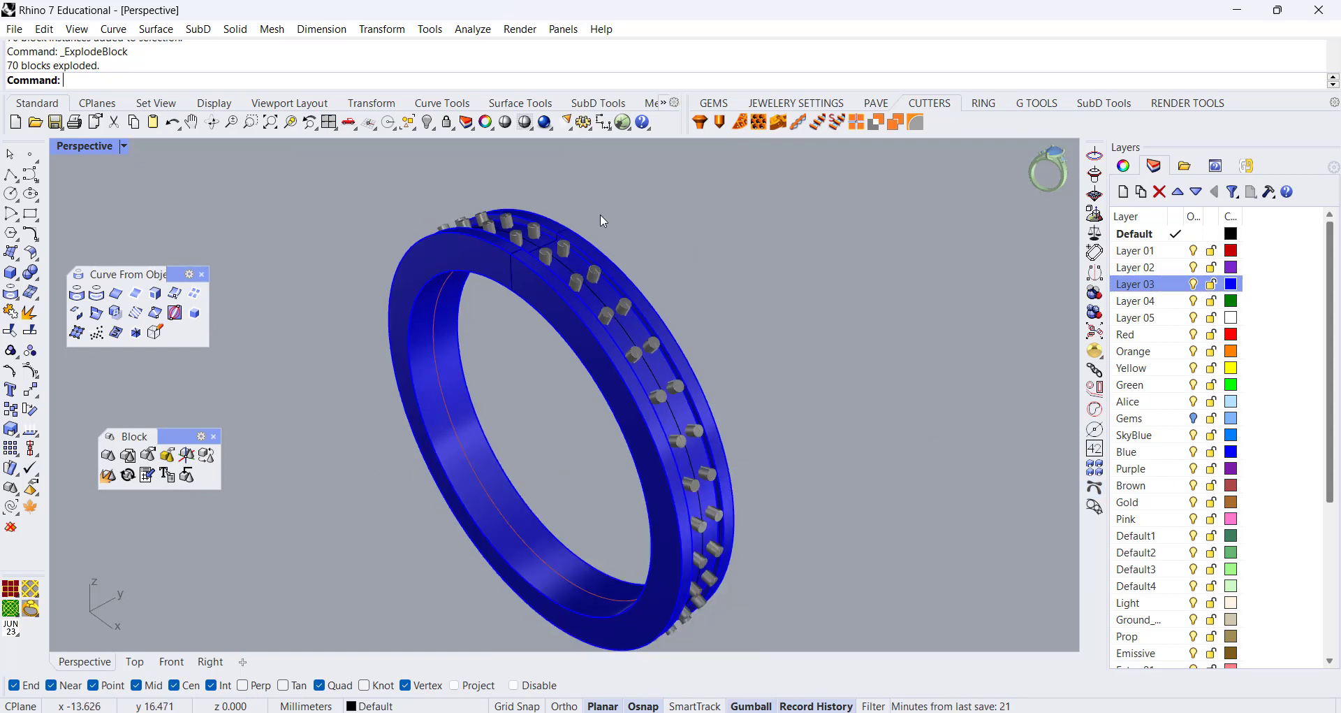
drag(412, 308, 776, 656)
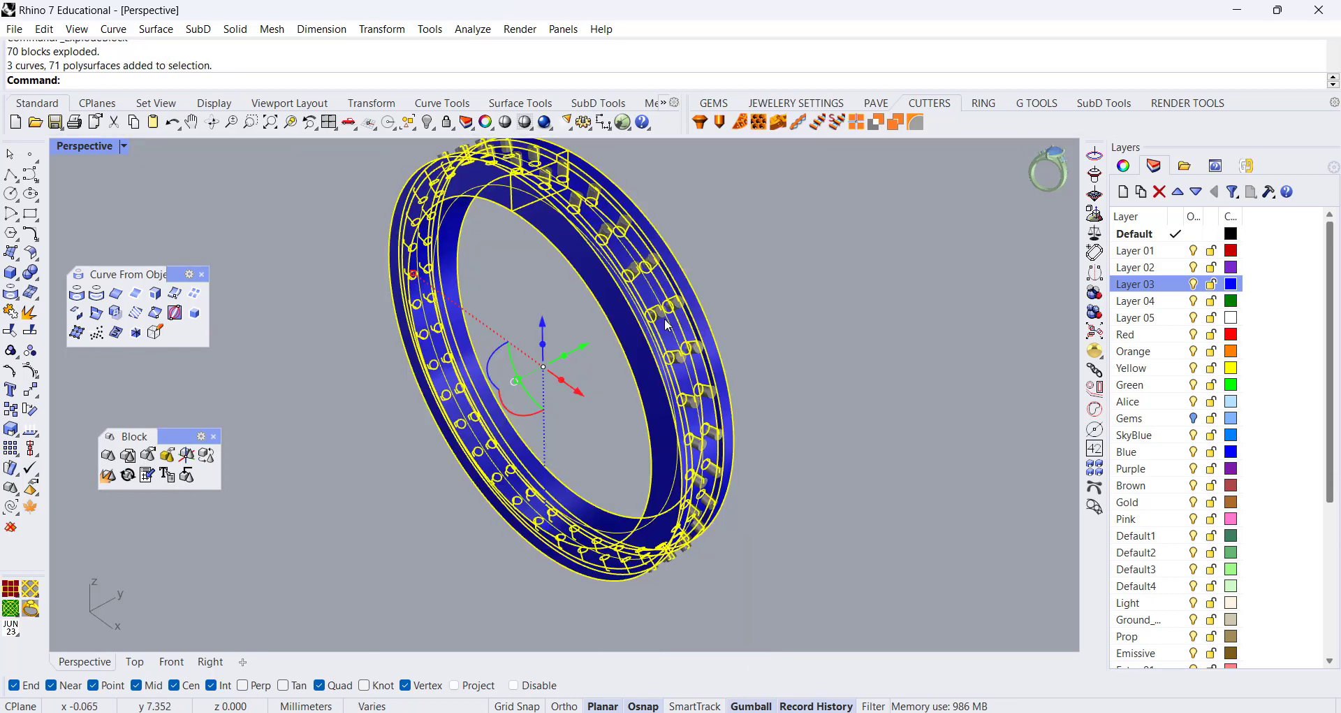
click(30, 278)
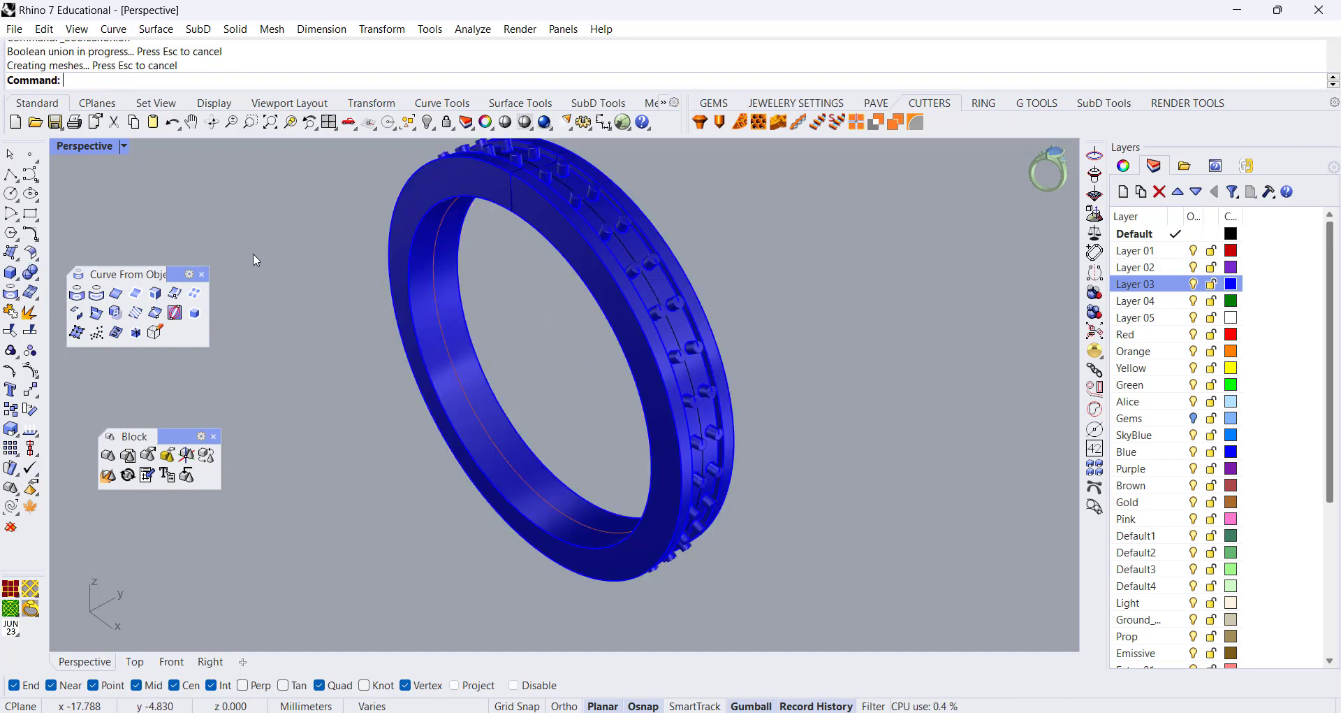
- Close the floating Curve From Objects and Block tool sets and inspect how the prongs join the band
click(201, 274)
click(214, 437)
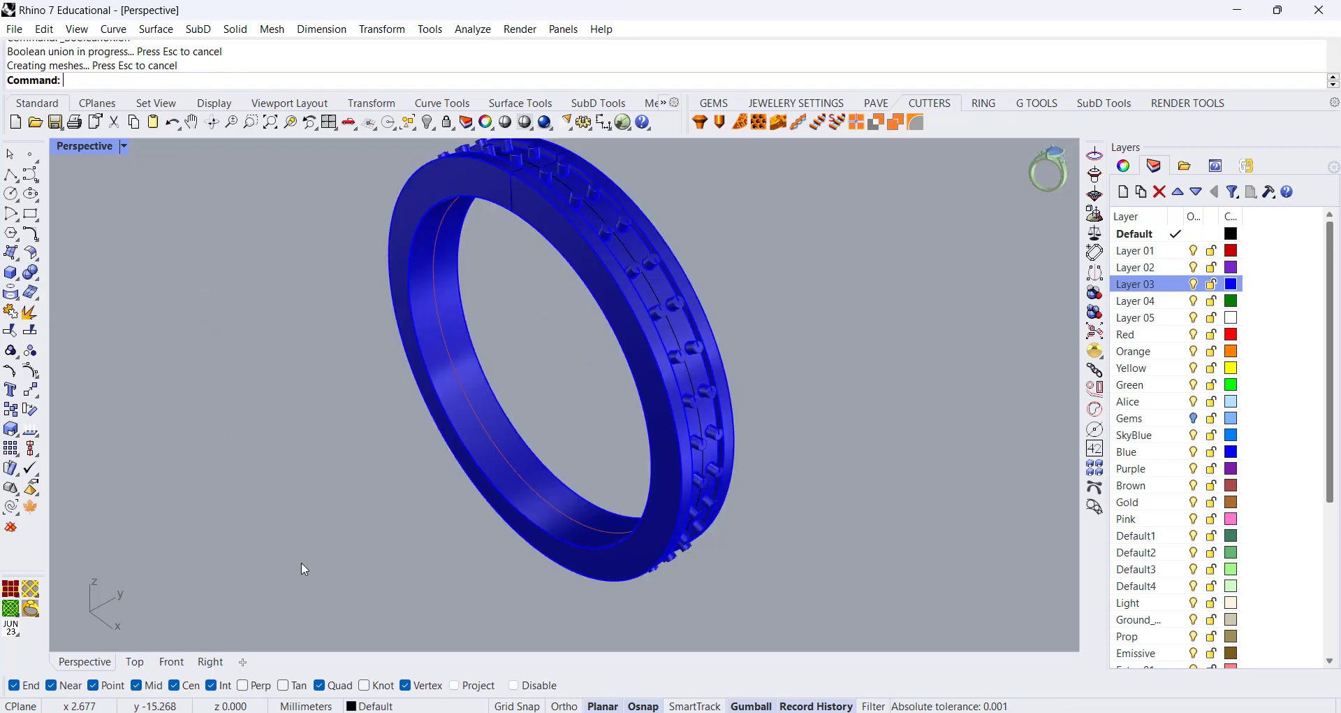
scroll(624, 207, up, 6)
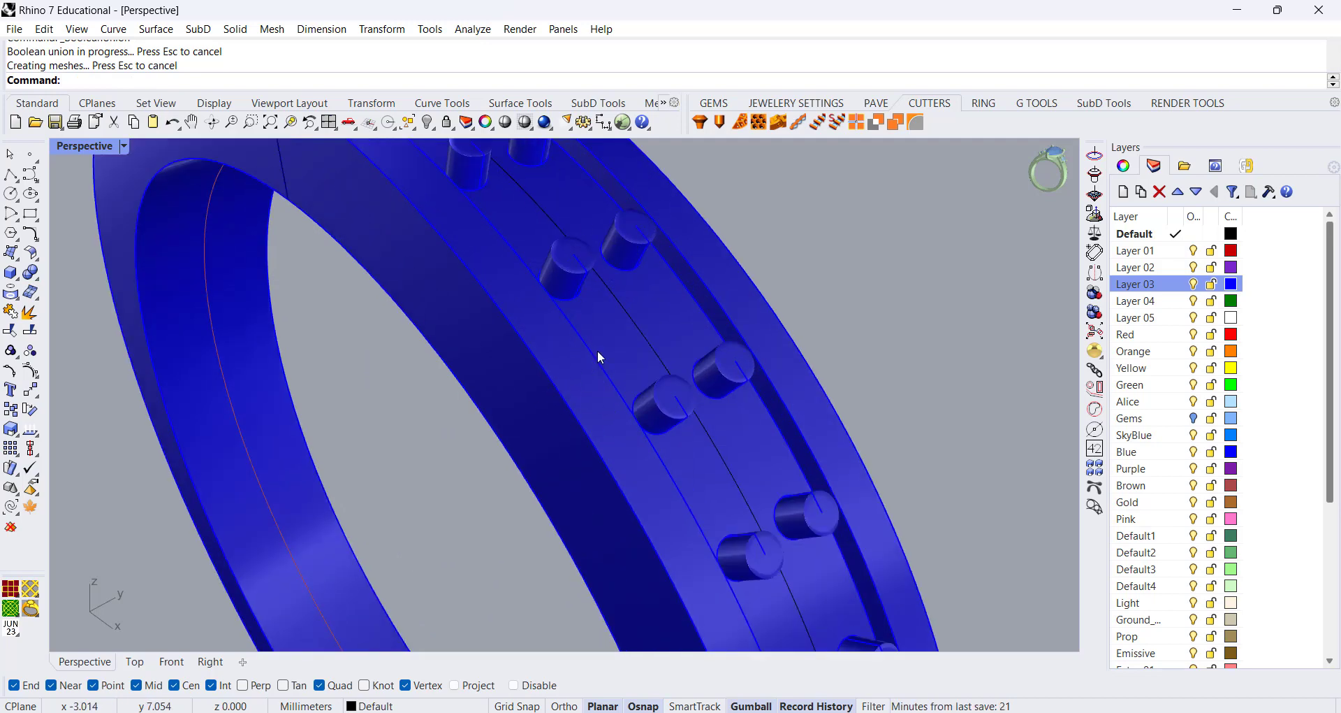
scroll(599, 342, down, 7)
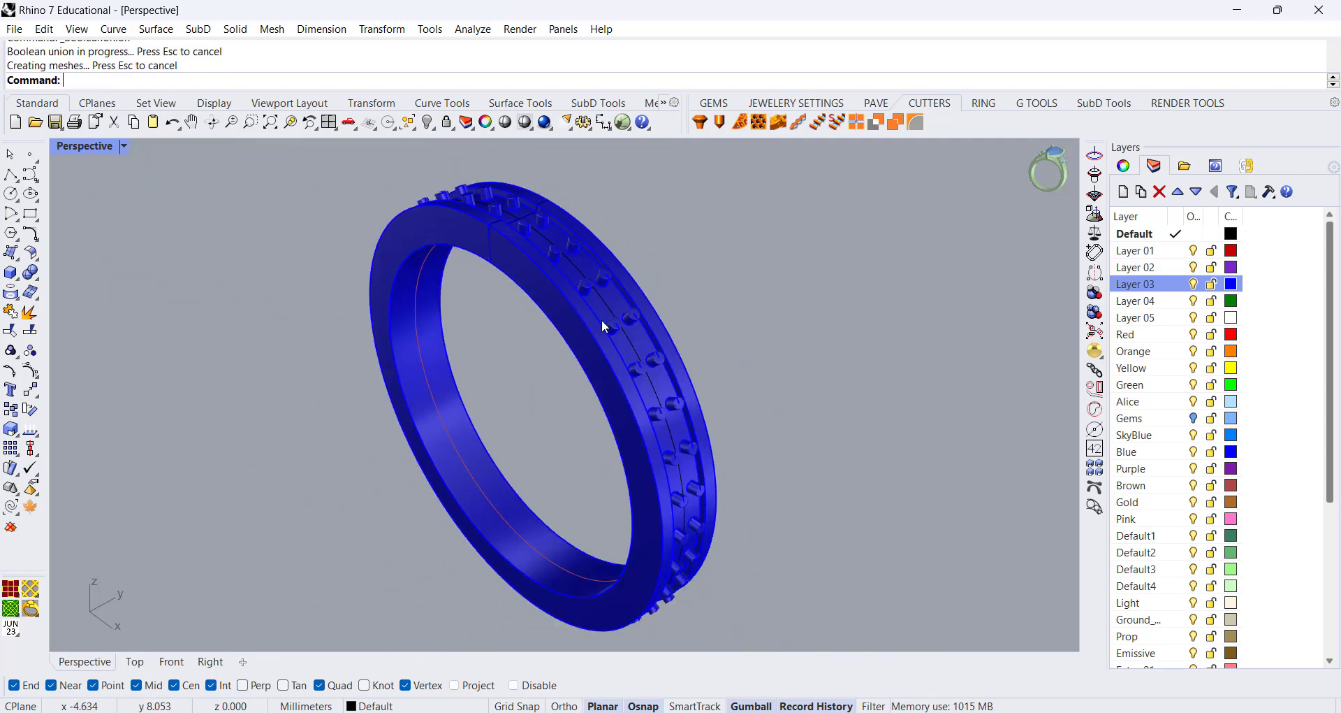
right_drag(604, 326, 685, 324)
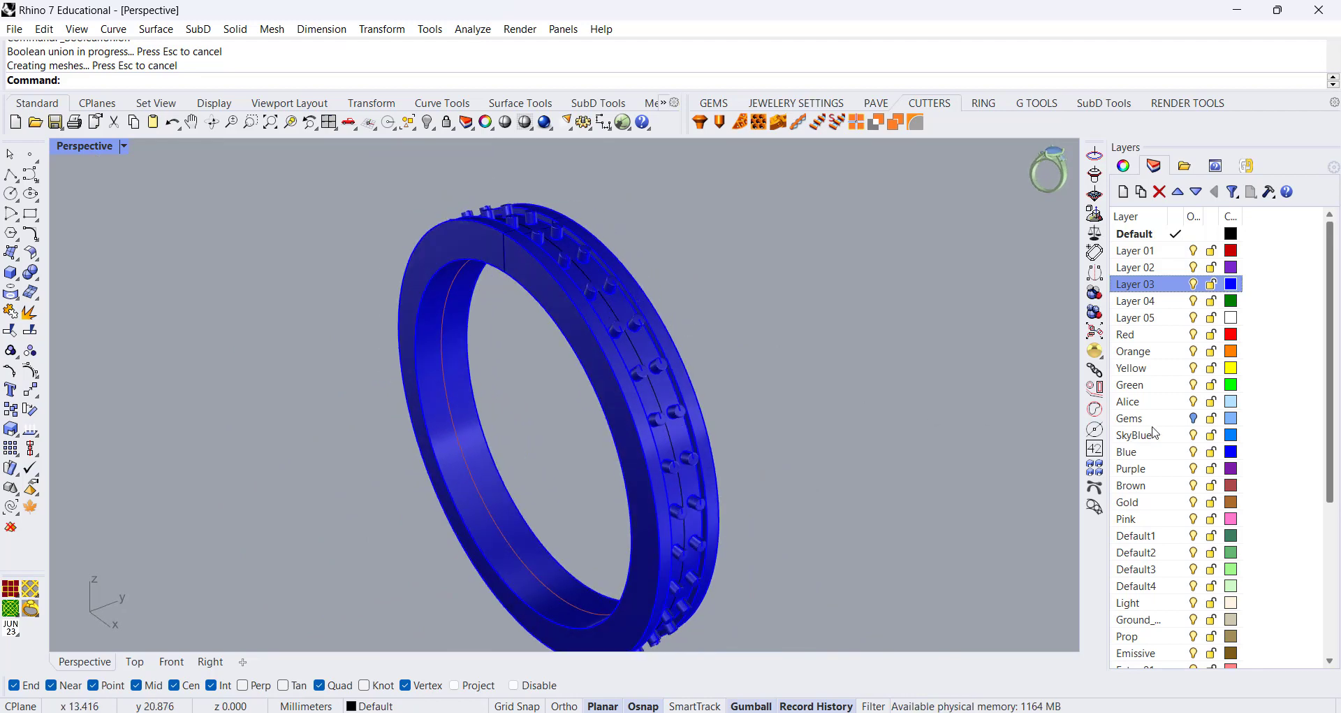
- Turn on the Gems layer and select the whole group of gems around the band
click(1194, 420)
right_drag(739, 315, 706, 150)
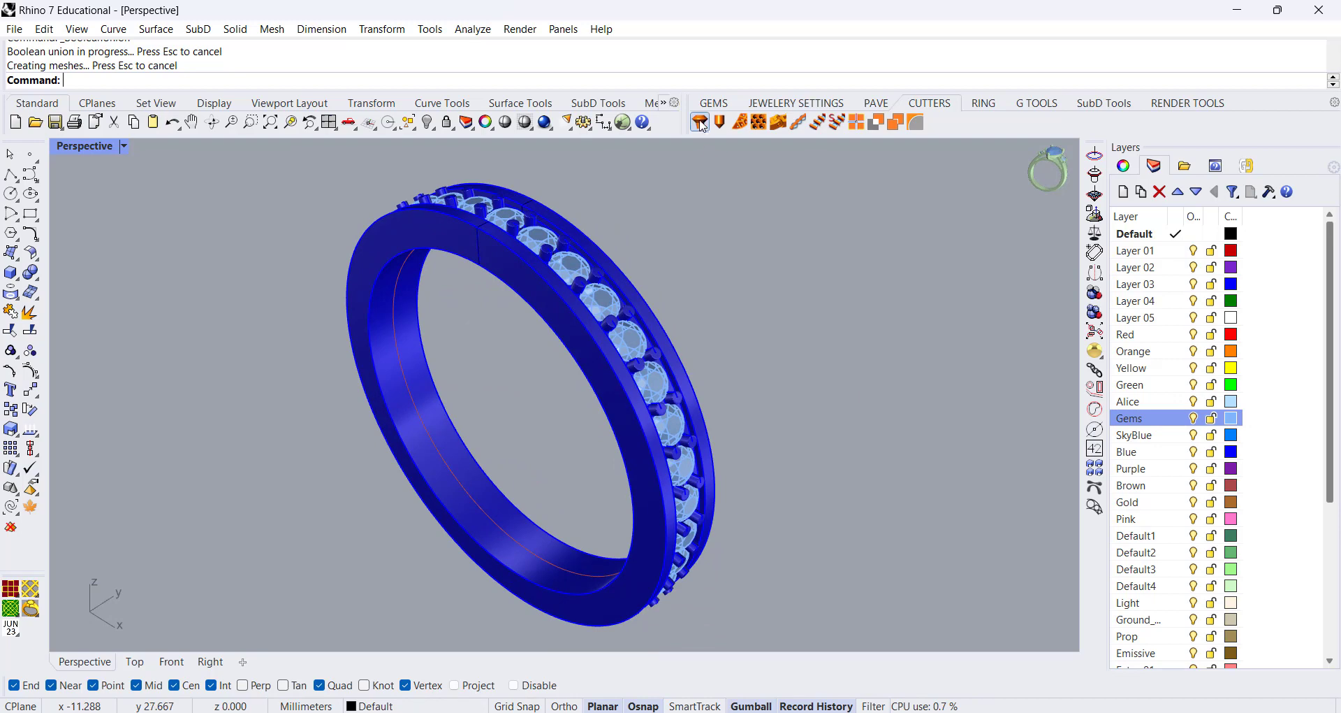
click(572, 265)
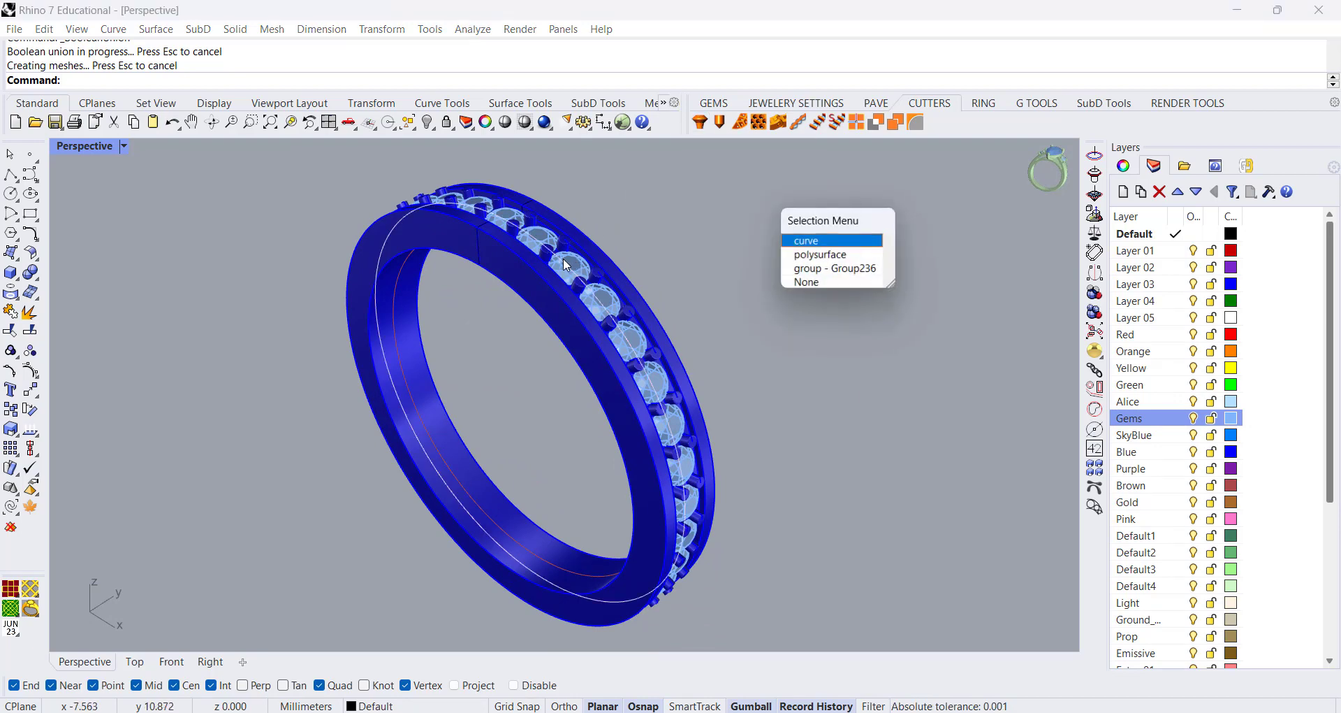
click(831, 269)
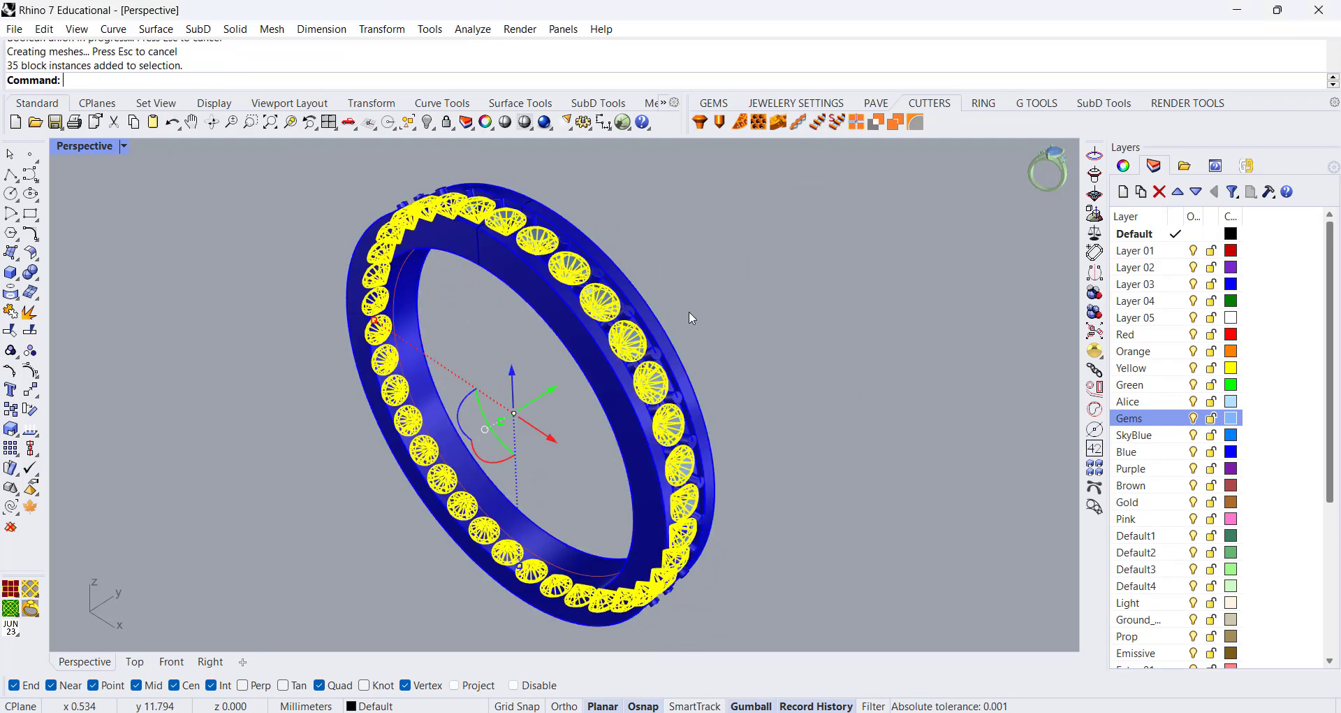
- Start the Gems Cutters tool and load the selected gems to preview their cutters
click(704, 126)
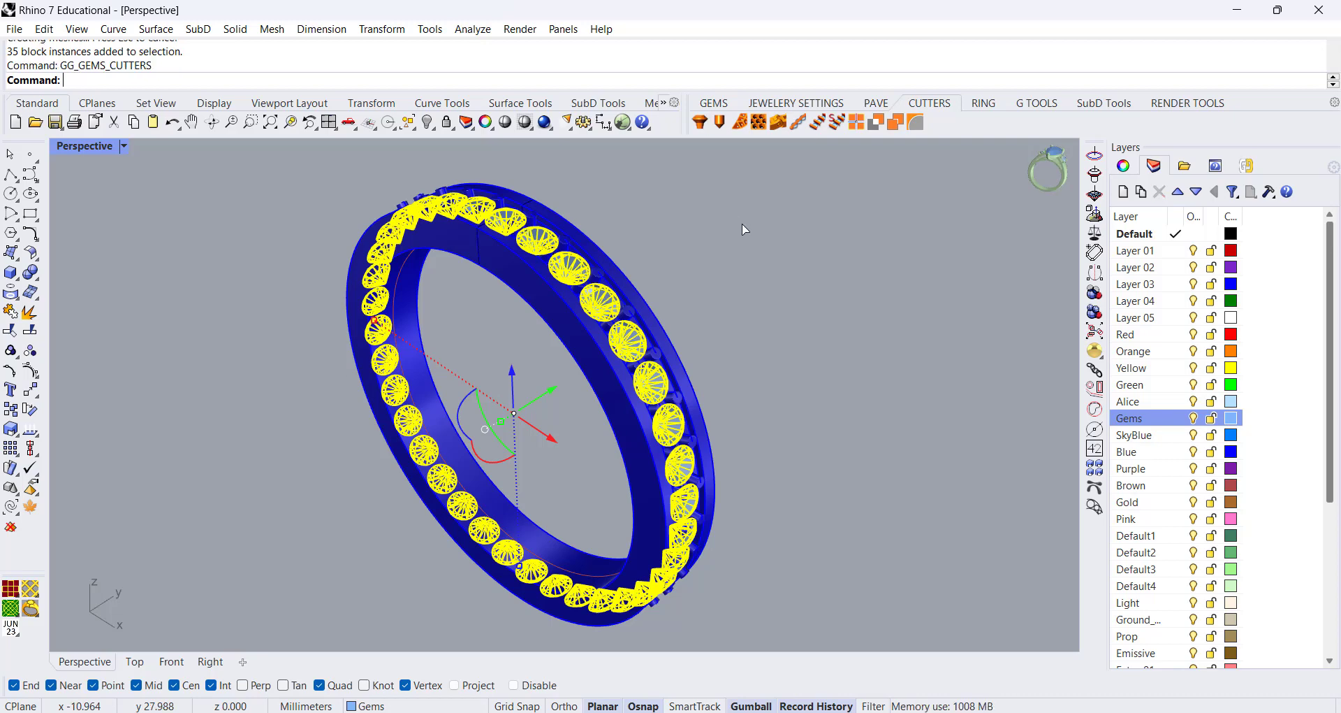
drag(551, 218, 1038, 187)
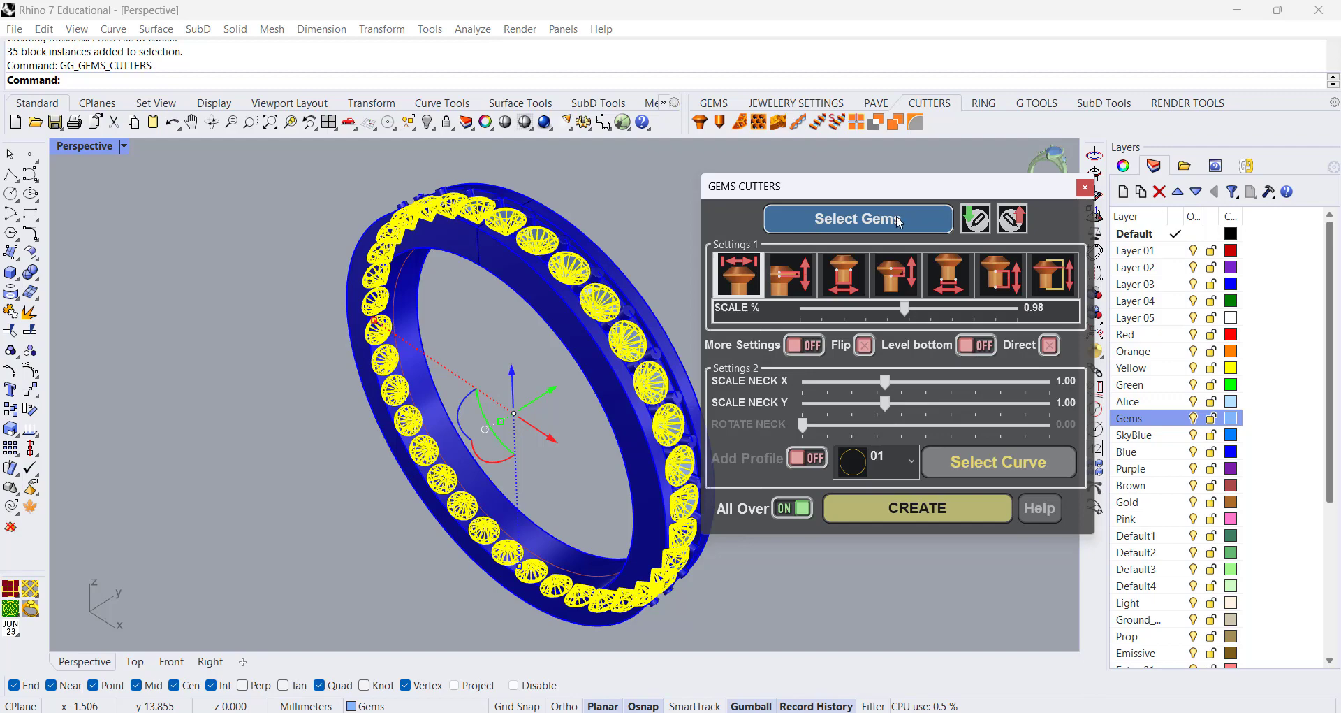
click(834, 230)
- Set the overall scale of the gem cutters to 1.00
right_drag(522, 283, 590, 263)
scroll(512, 210, up, 8)
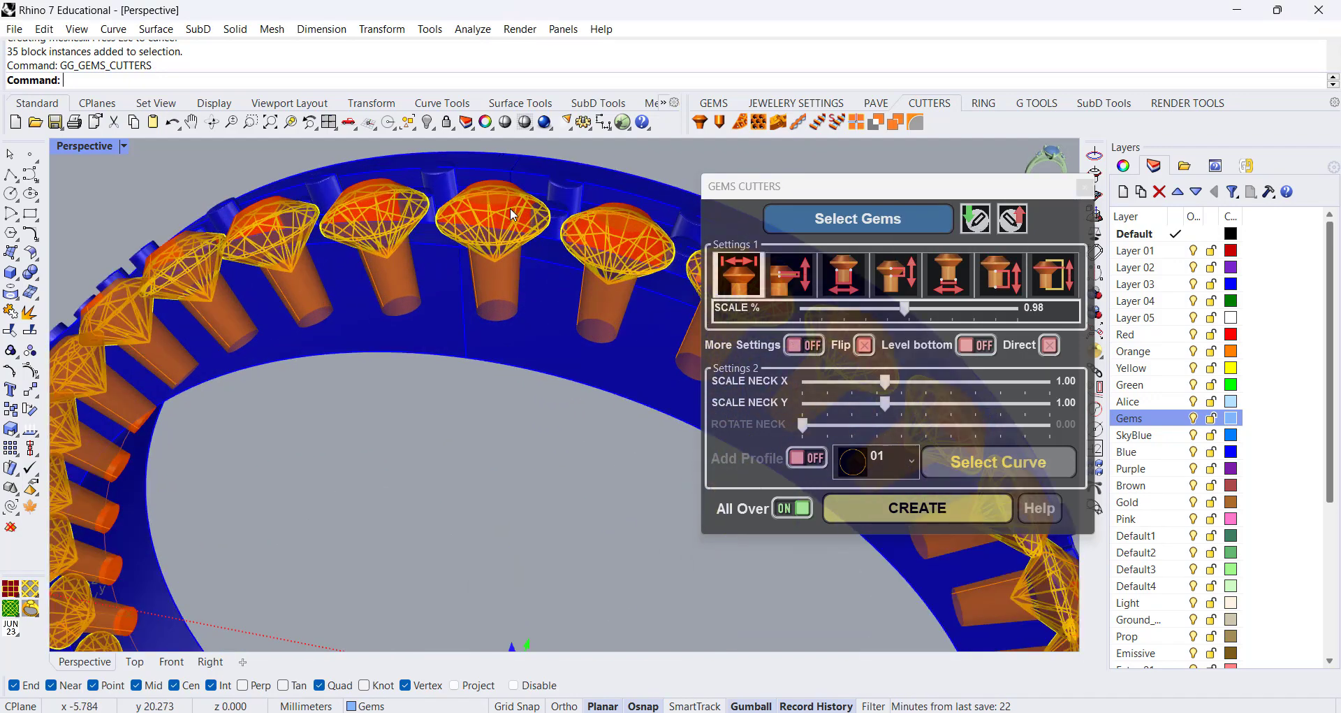
scroll(510, 207, down, 8)
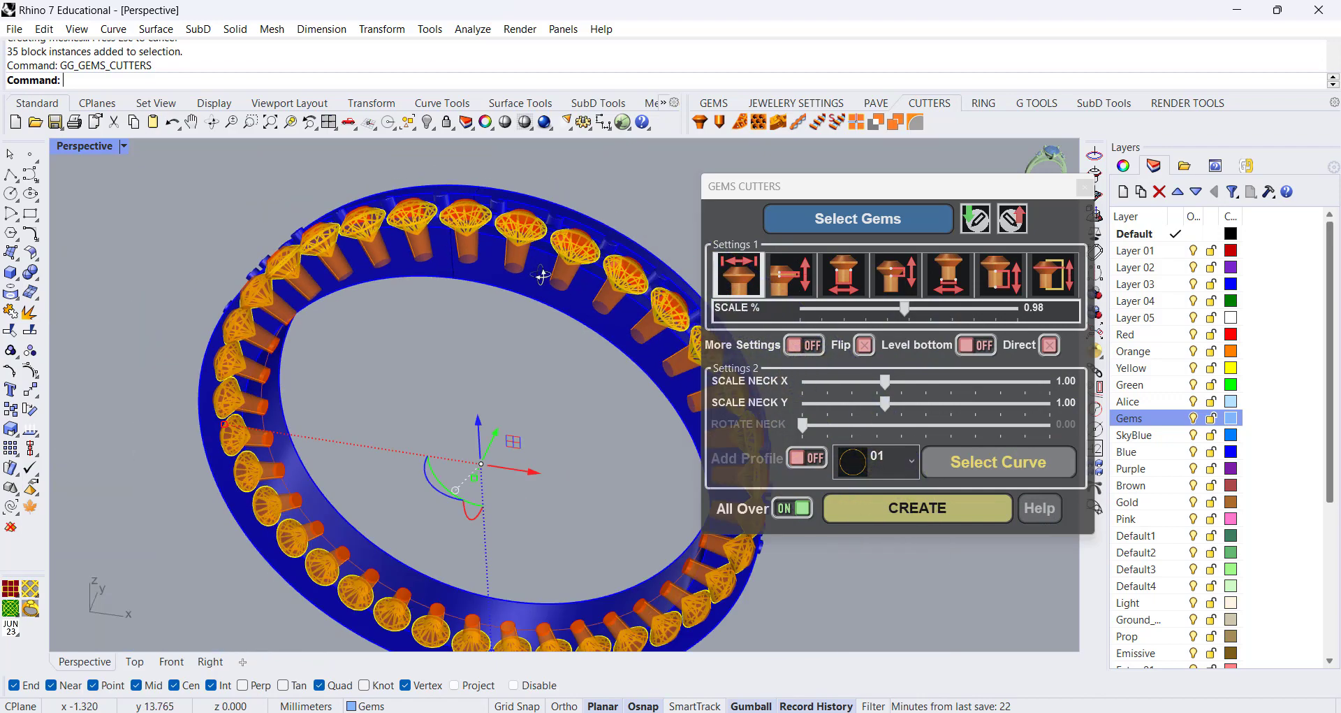
right_drag(540, 275, 434, 299)
scroll(503, 225, up, 11)
scroll(464, 201, down, 12)
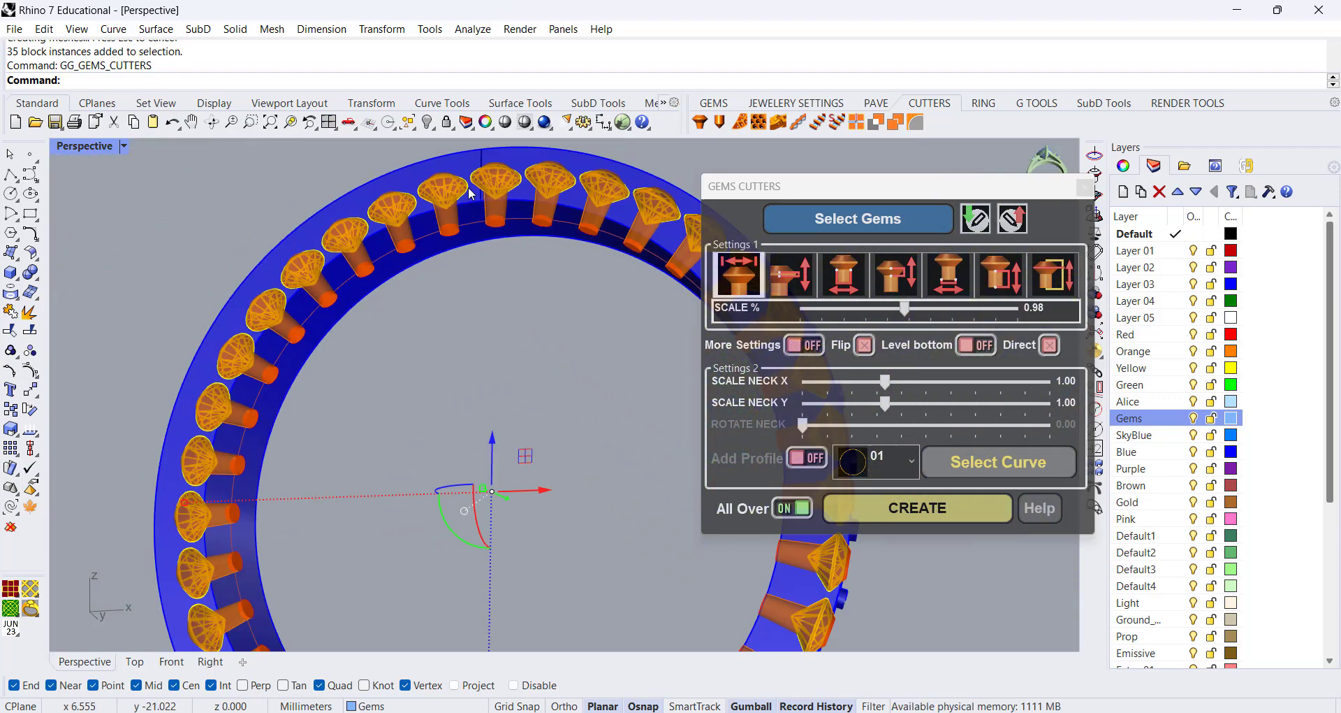
right_drag(463, 201, 419, 236)
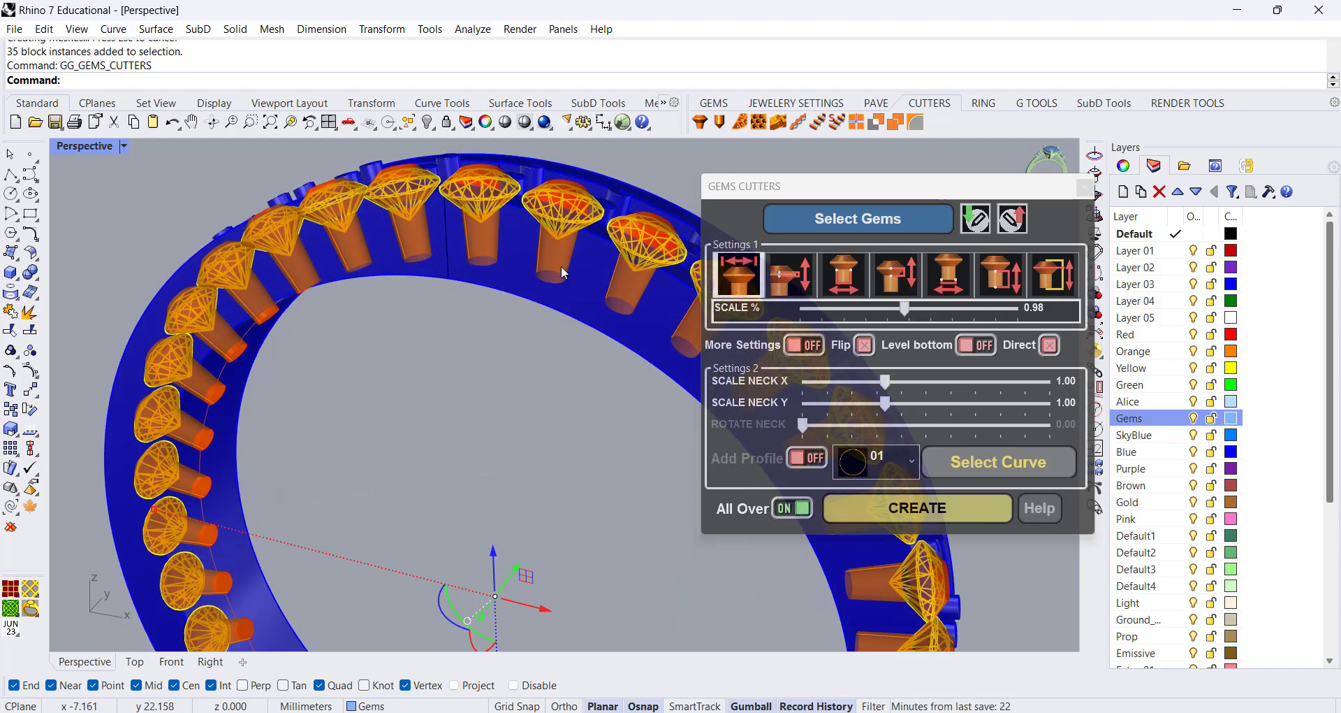
scroll(564, 272, up, 6)
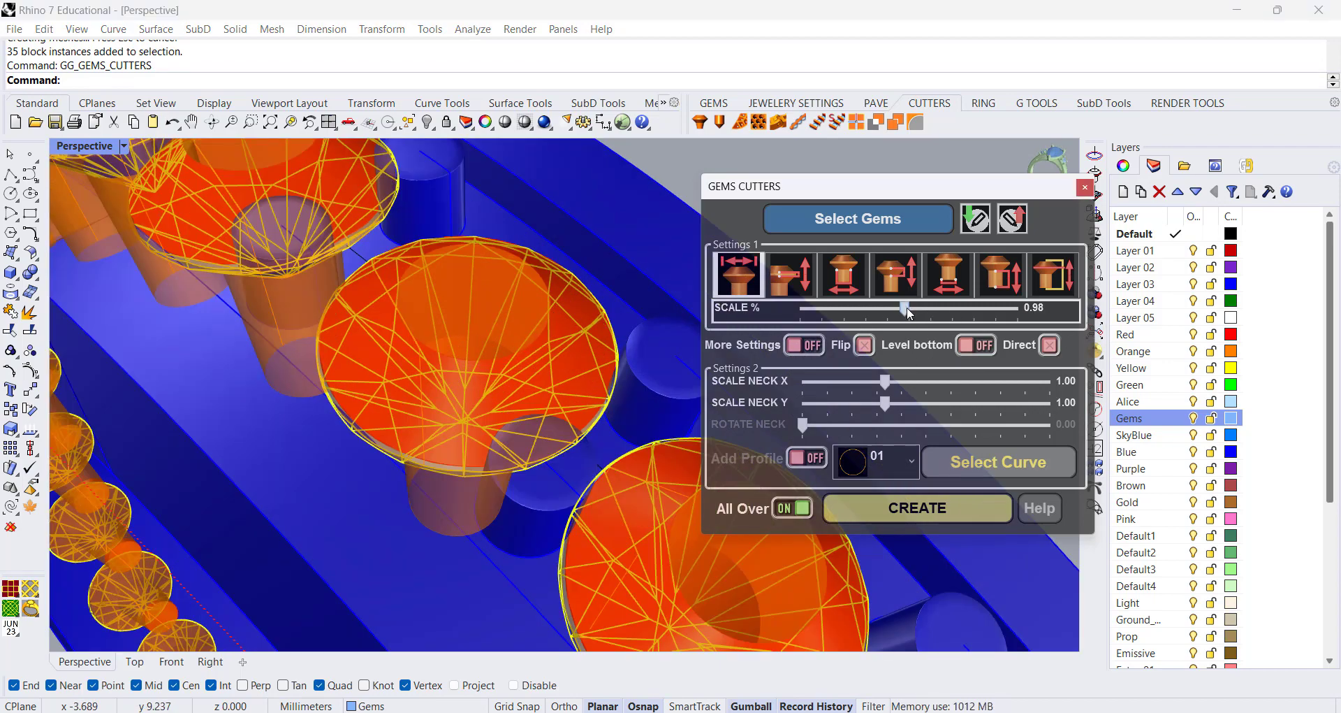
mouse_move(908, 312)
mouse_down()
mouse_move(855, 311)
mouse_move(922, 306)
mouse_move(906, 310)
mouse_up()
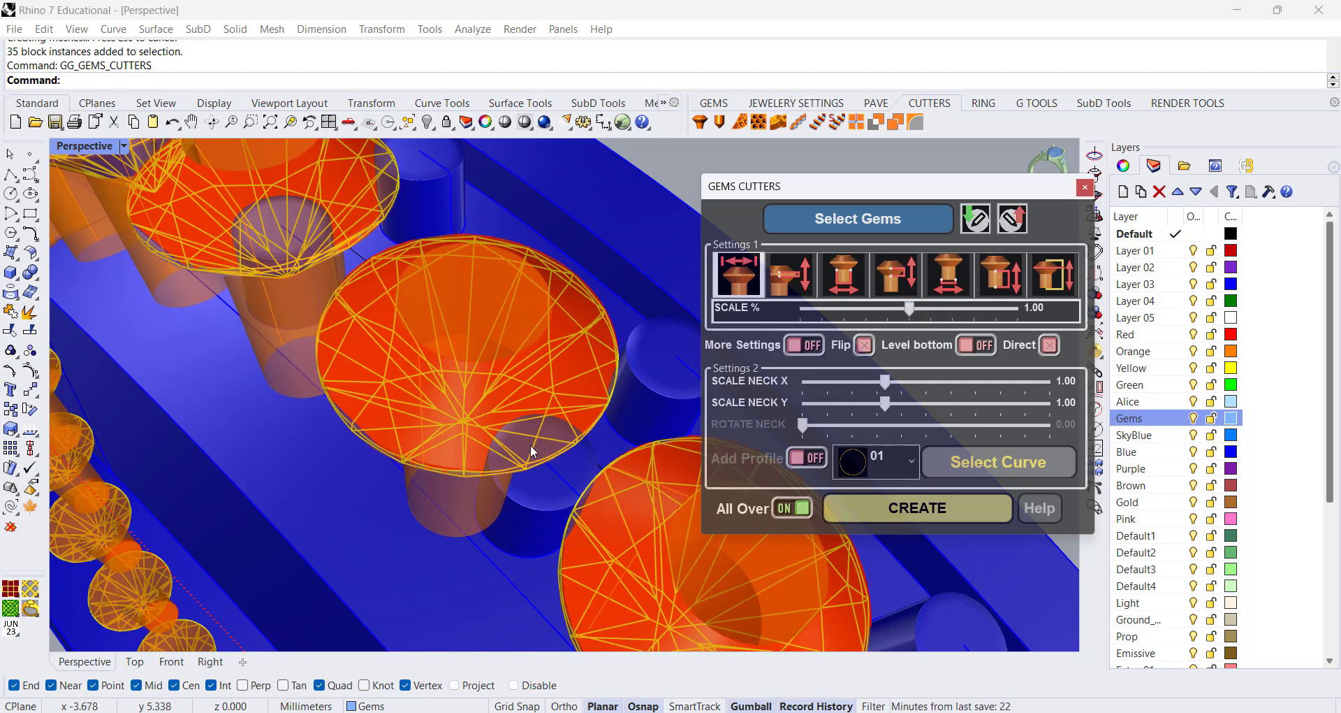
- Examine how the cutters fit around the gems, whether they clear the prongs, and how far their necks reach through the band
scroll(454, 307, down, 12)
right_drag(451, 349, 472, 262)
scroll(473, 255, up, 2)
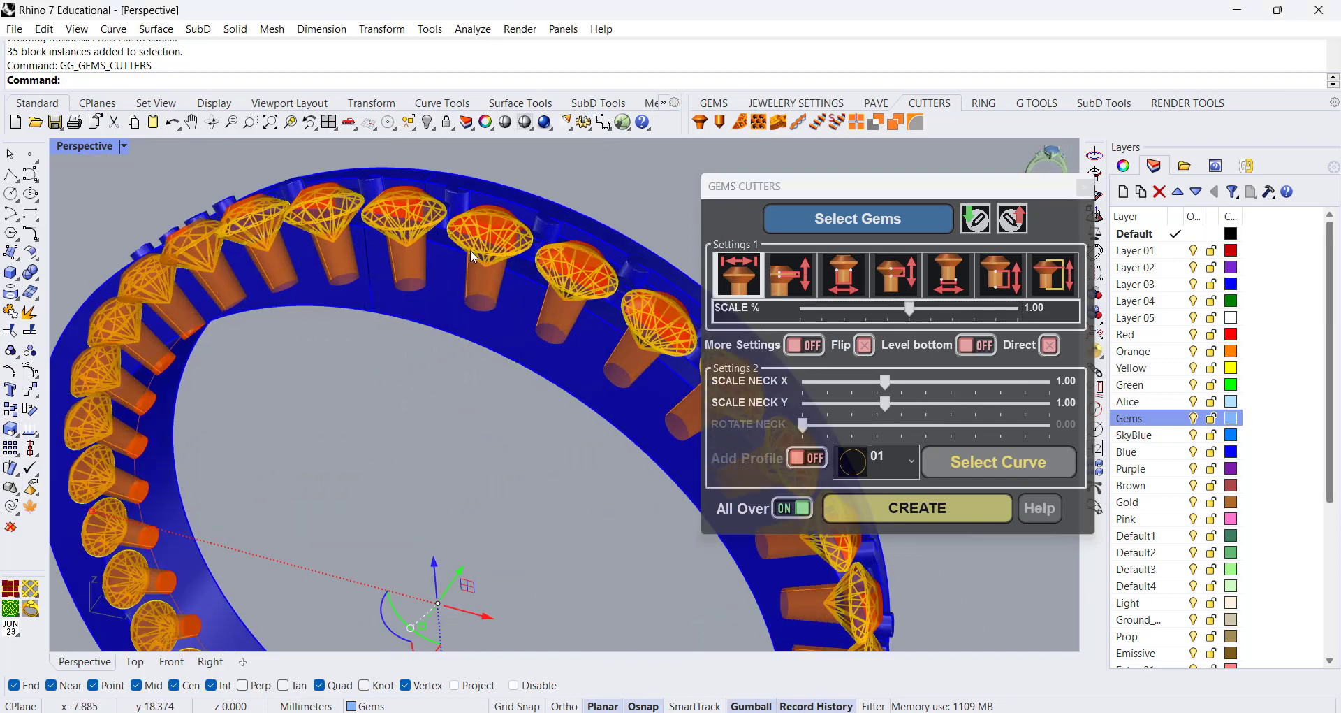
scroll(475, 255, up, 3)
right_drag(497, 196, 480, 223)
shift+right_drag(481, 280, 484, 361)
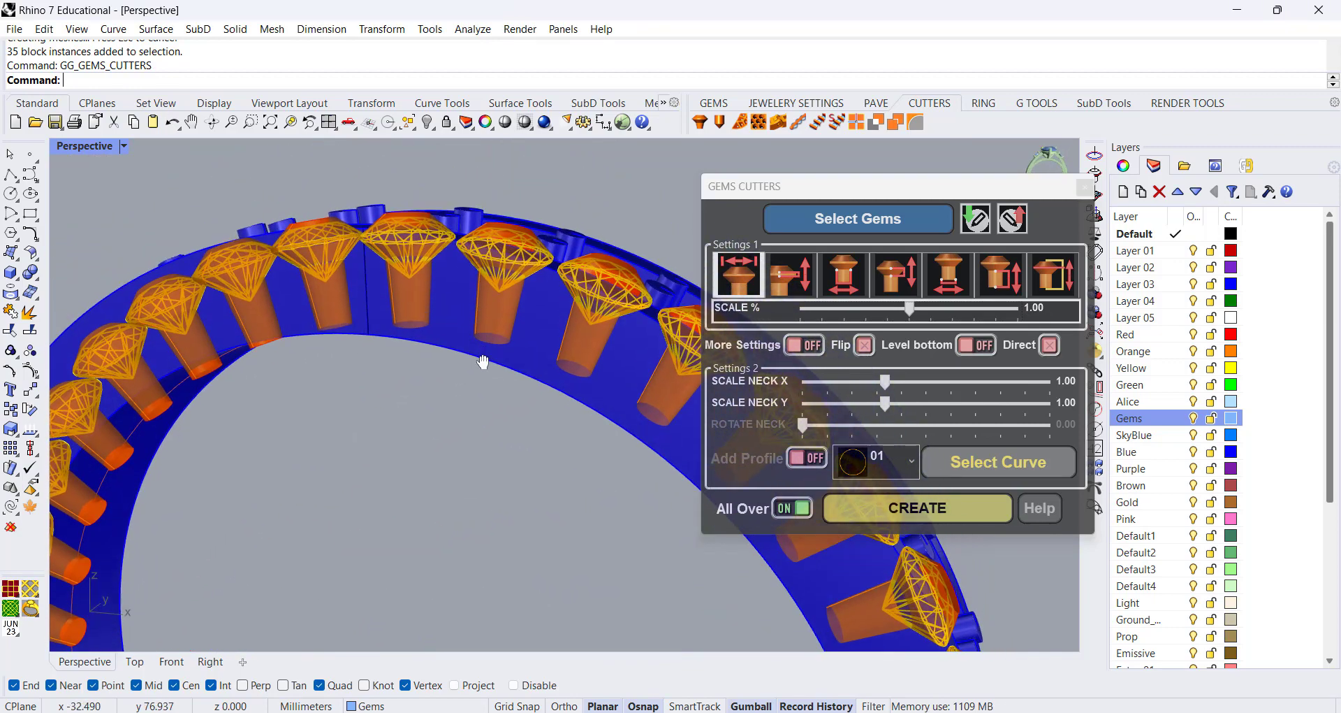
scroll(506, 283, up, 5)
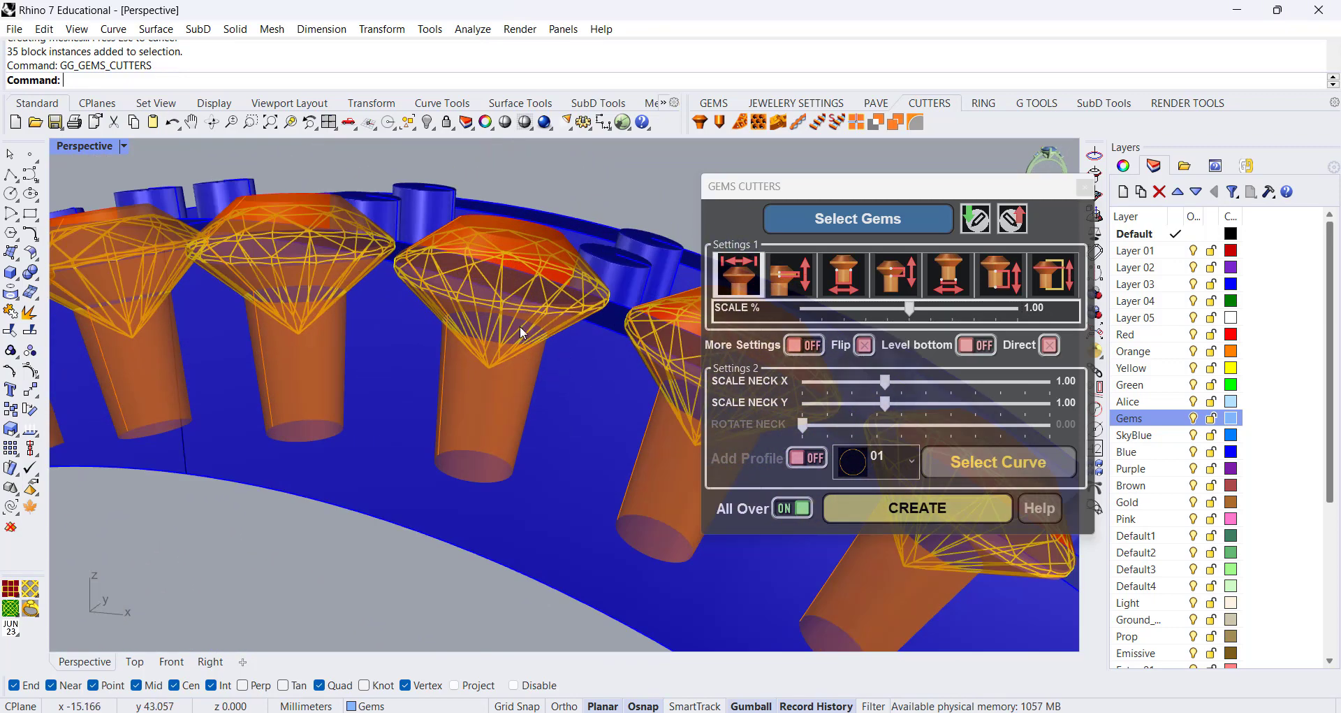
right_drag(521, 325, 562, 284)
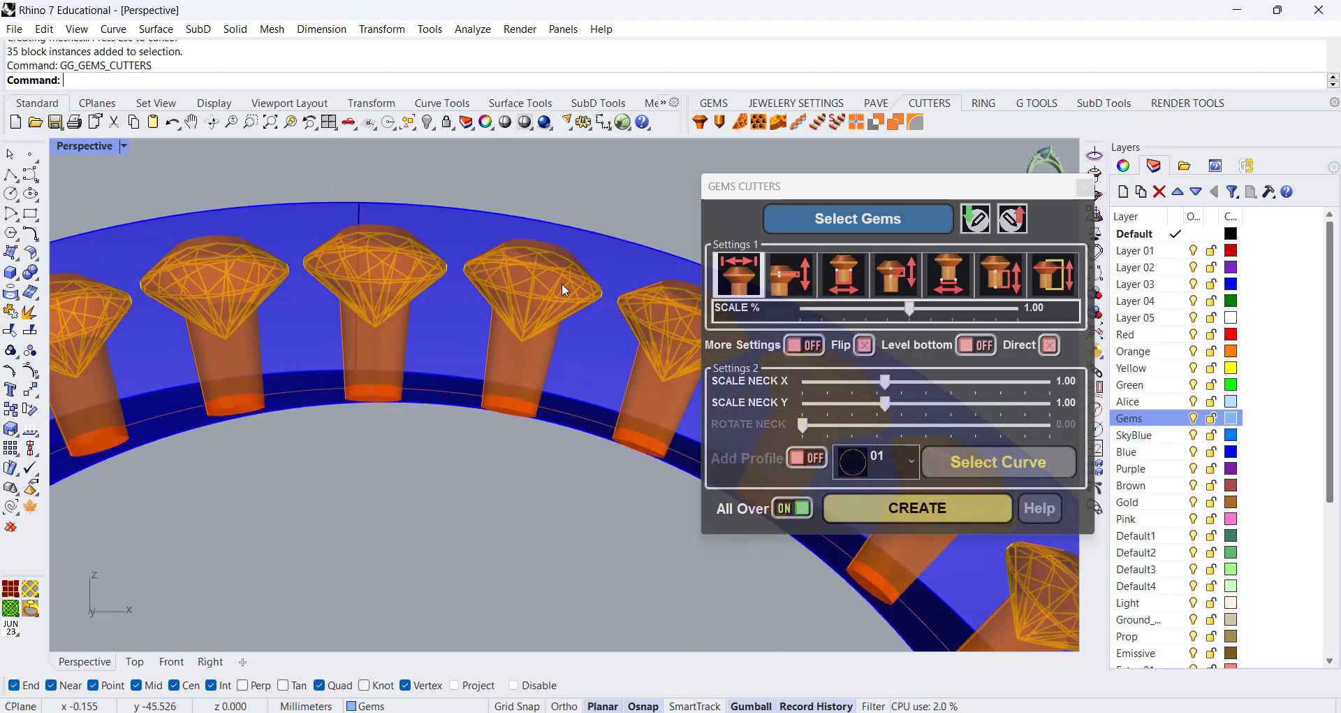
scroll(565, 290, up, 2)
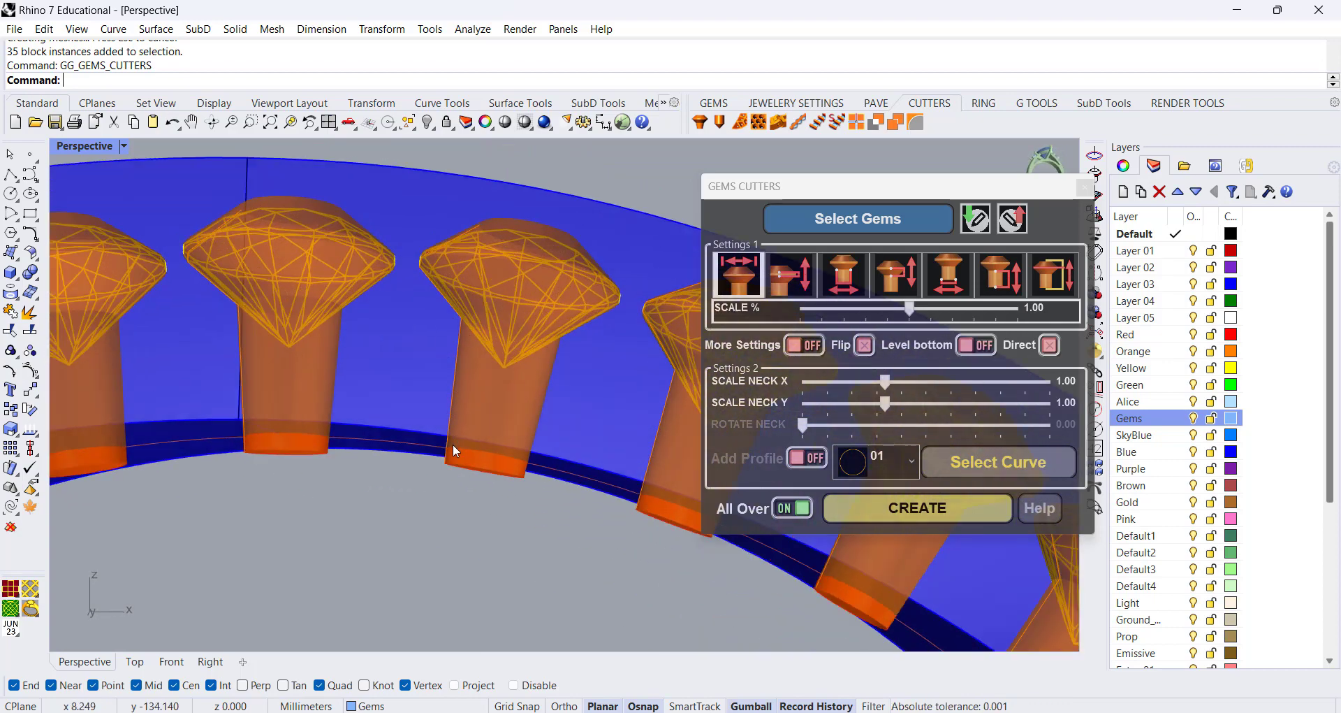
right_drag(496, 377, 477, 333)
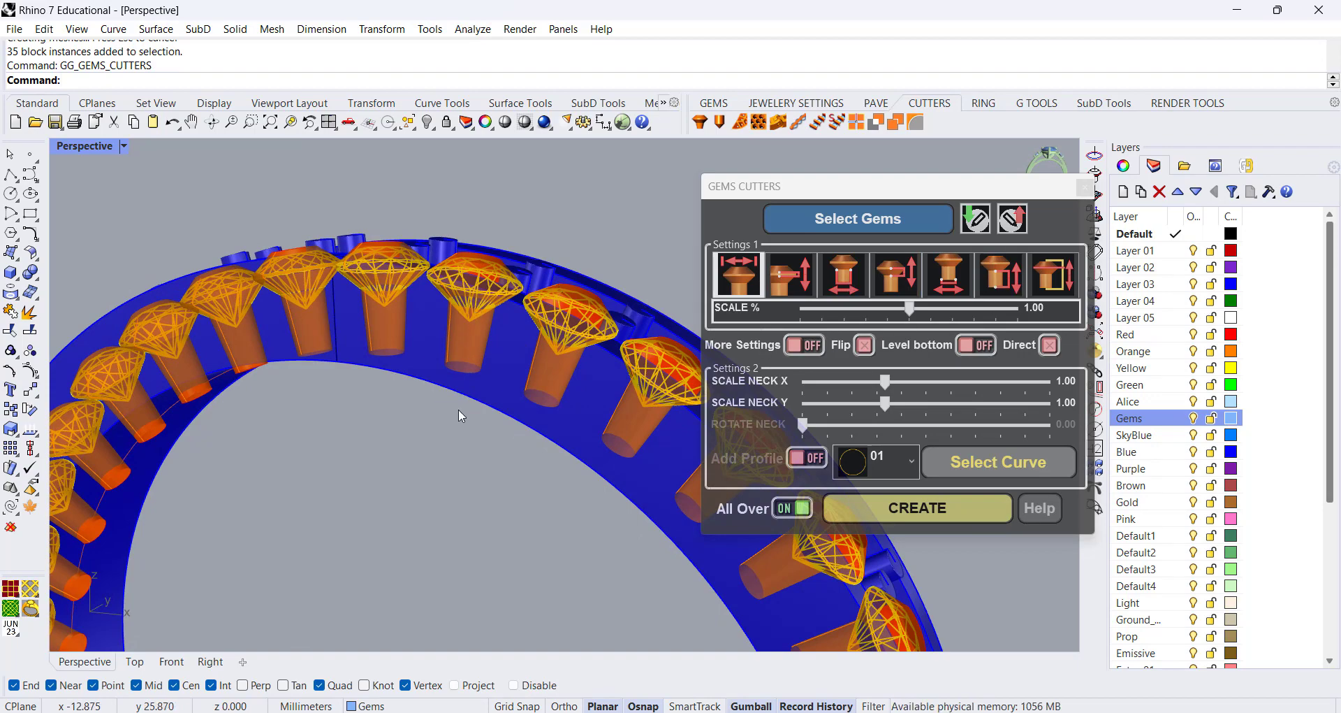
right_drag(455, 417, 490, 419)
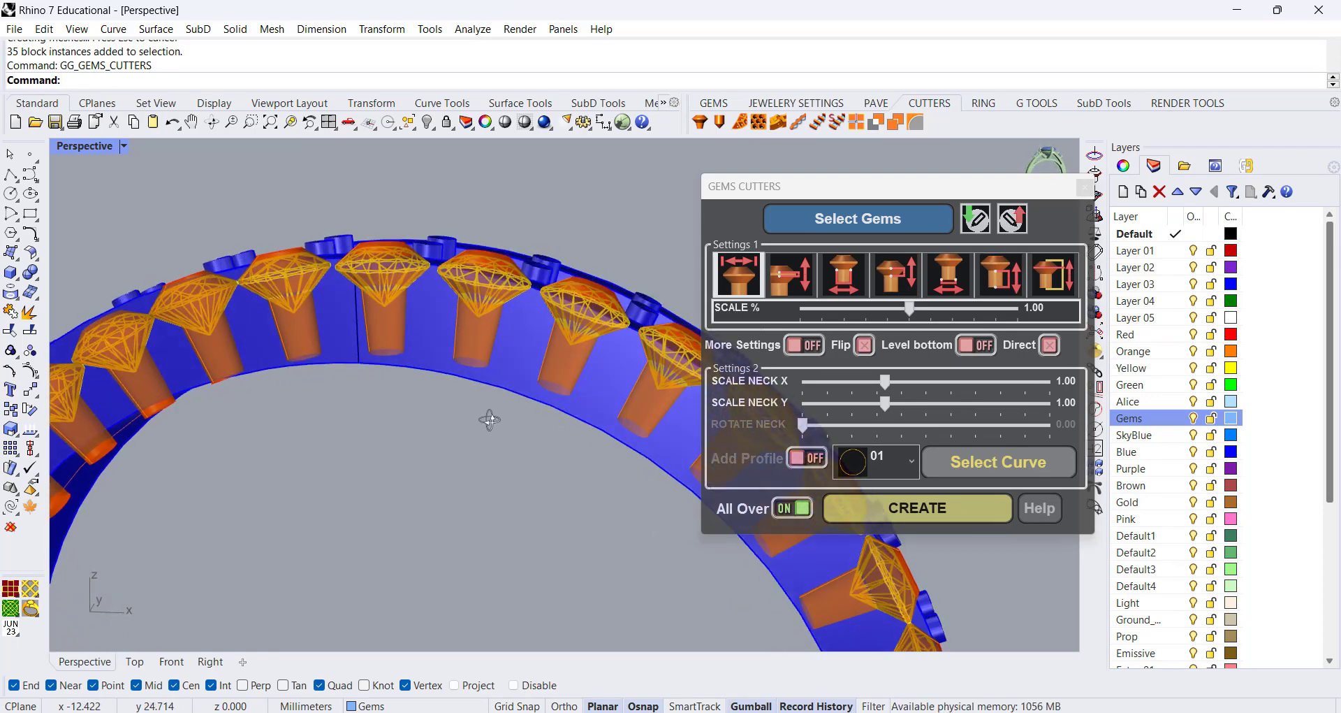
scroll(517, 313, up, 3)
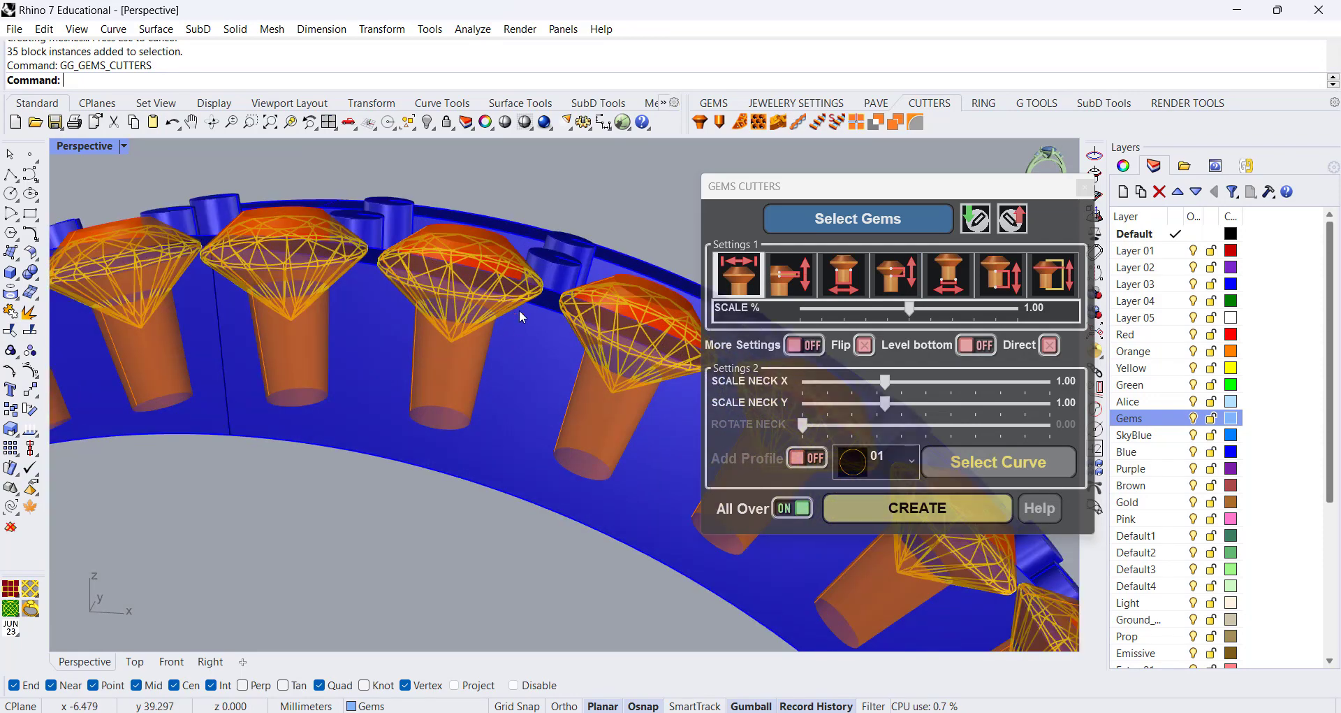
- Set the girdle size of the gem cutters to 0.20
click(791, 275)
scroll(526, 302, up, 4)
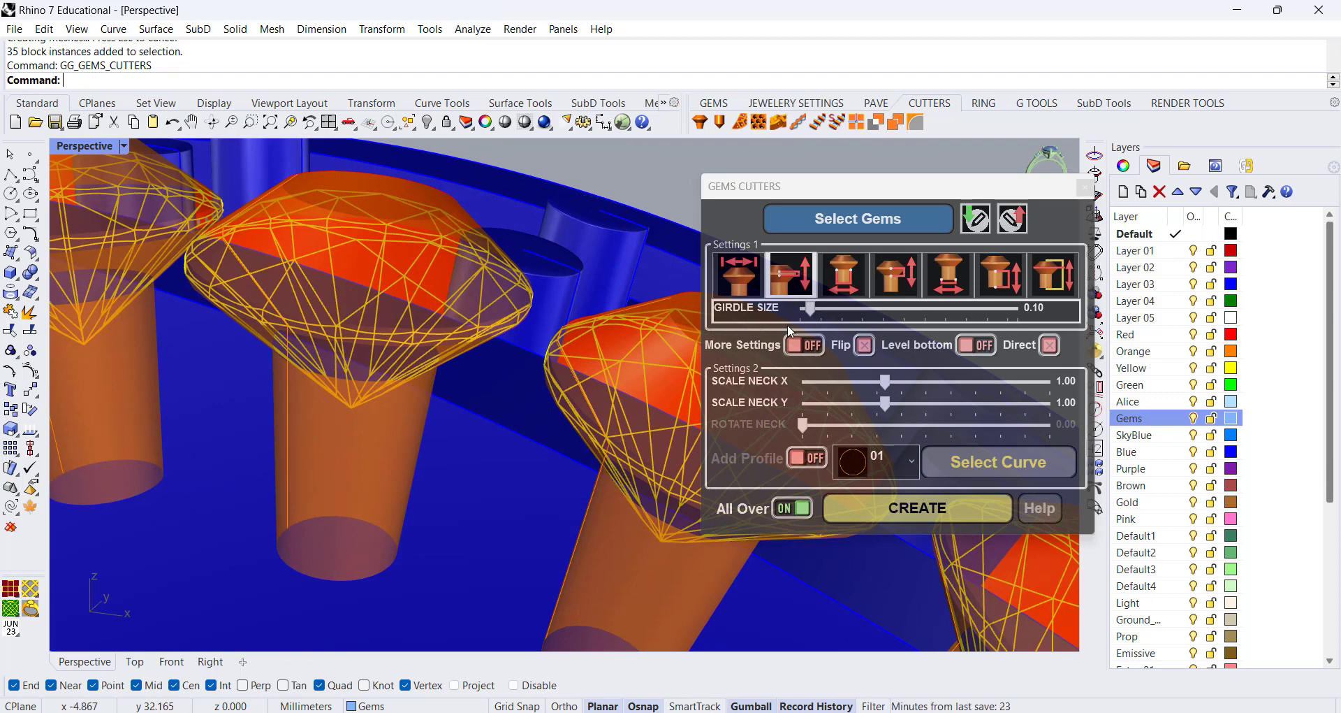
click(811, 309)
drag(821, 307, 828, 307)
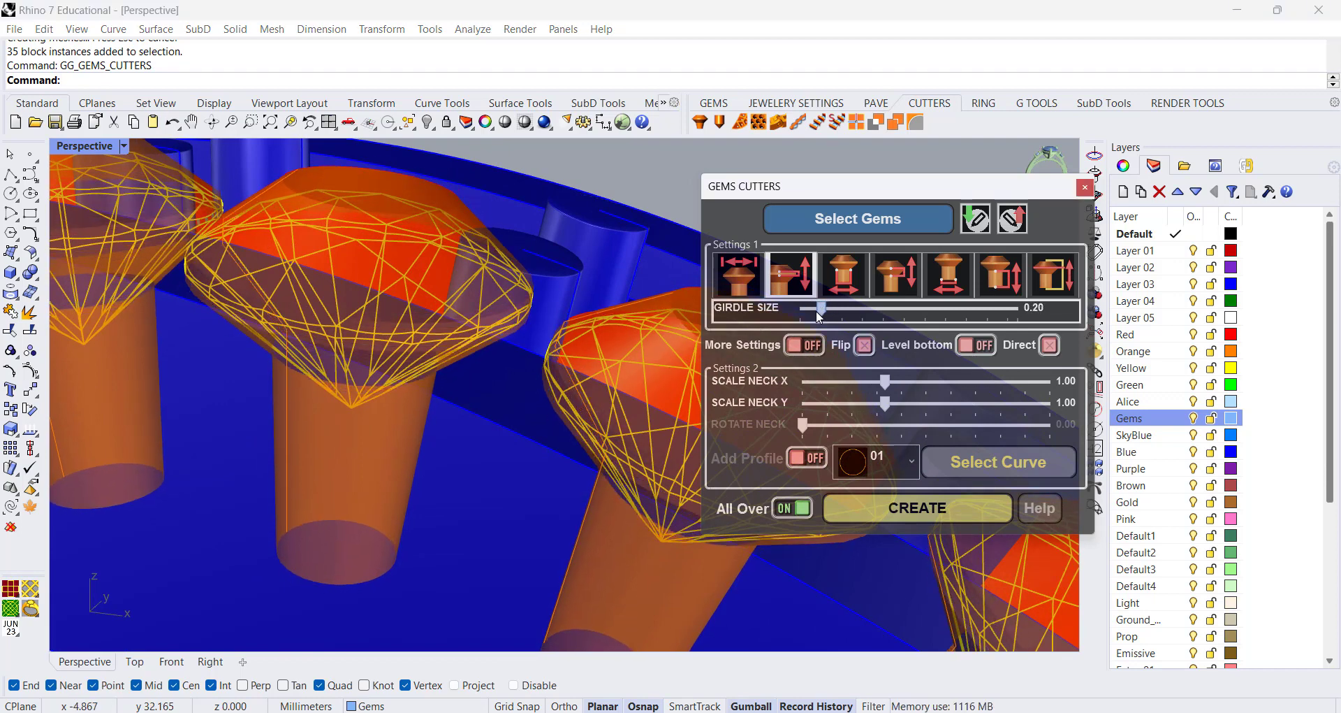
- Try a neck scale of 0.51 for the gem cutters and return it to 0.50
click(844, 274)
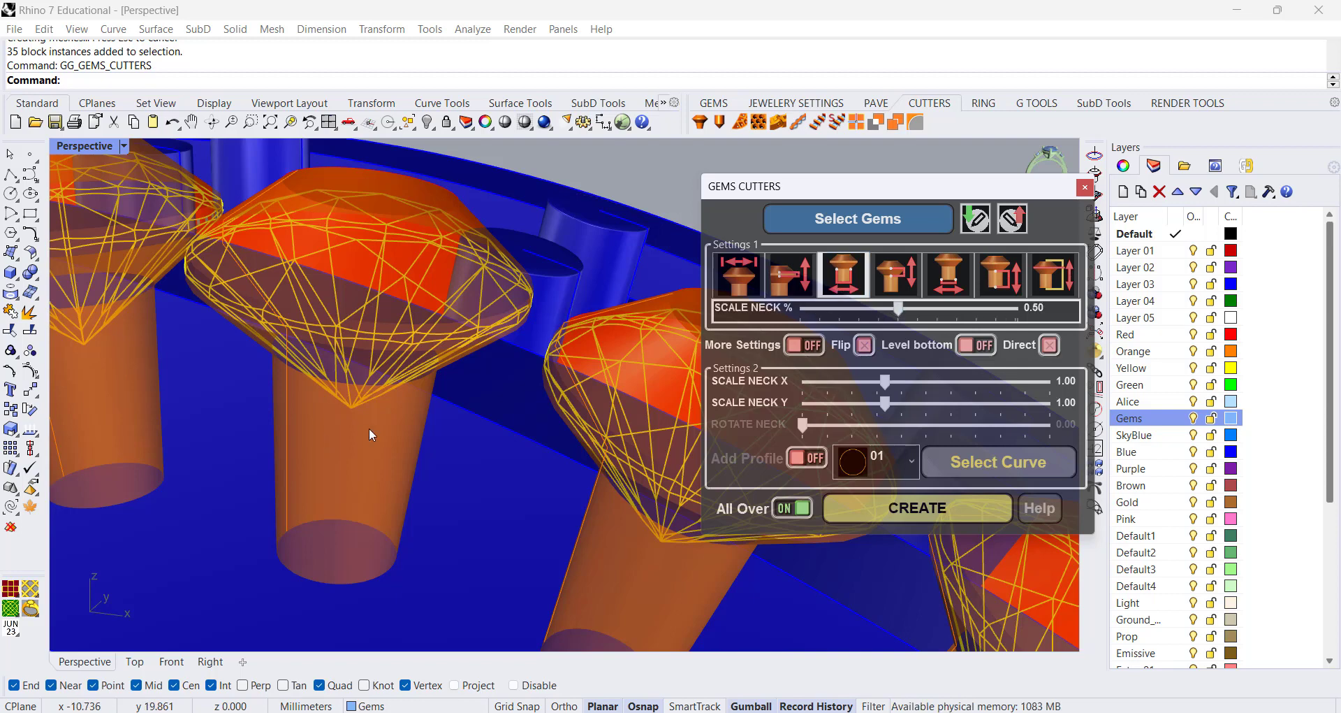
mouse_move(900, 310)
mouse_down()
mouse_move(915, 313)
mouse_move(890, 315)
mouse_move(904, 308)
mouse_up()
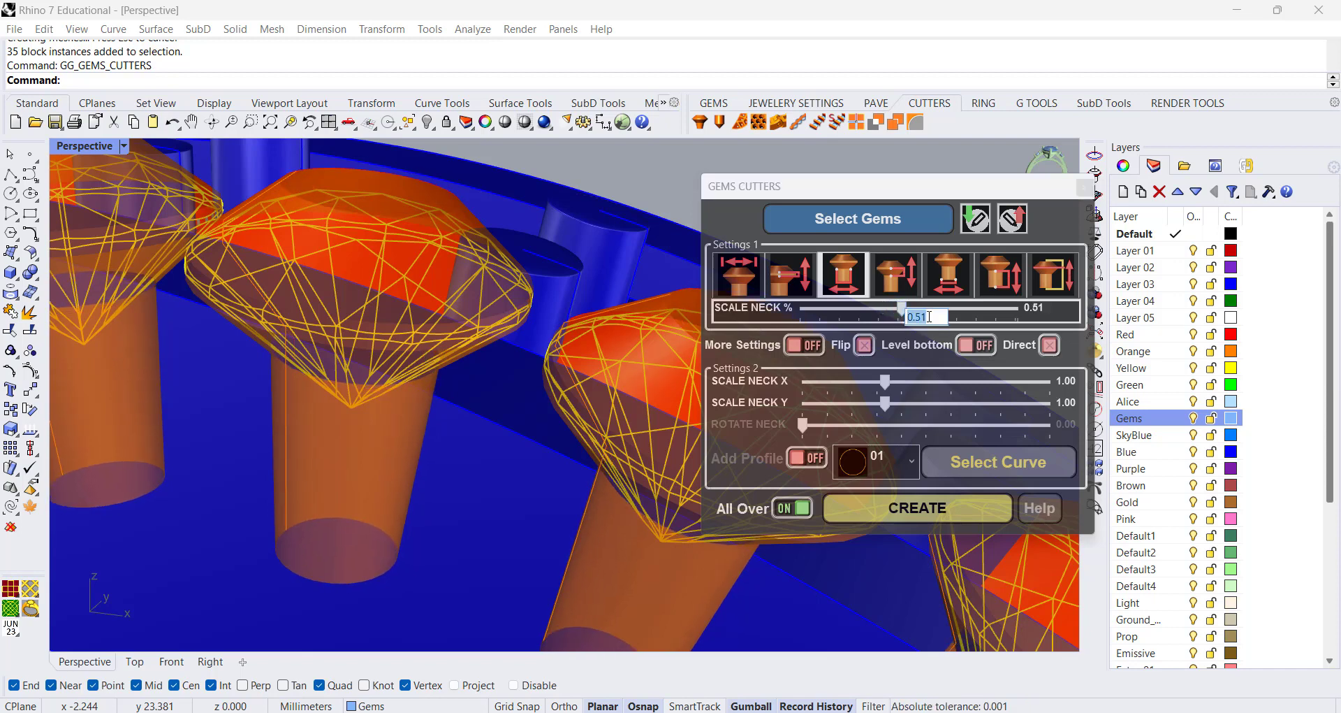
text(.5)
key(Return)
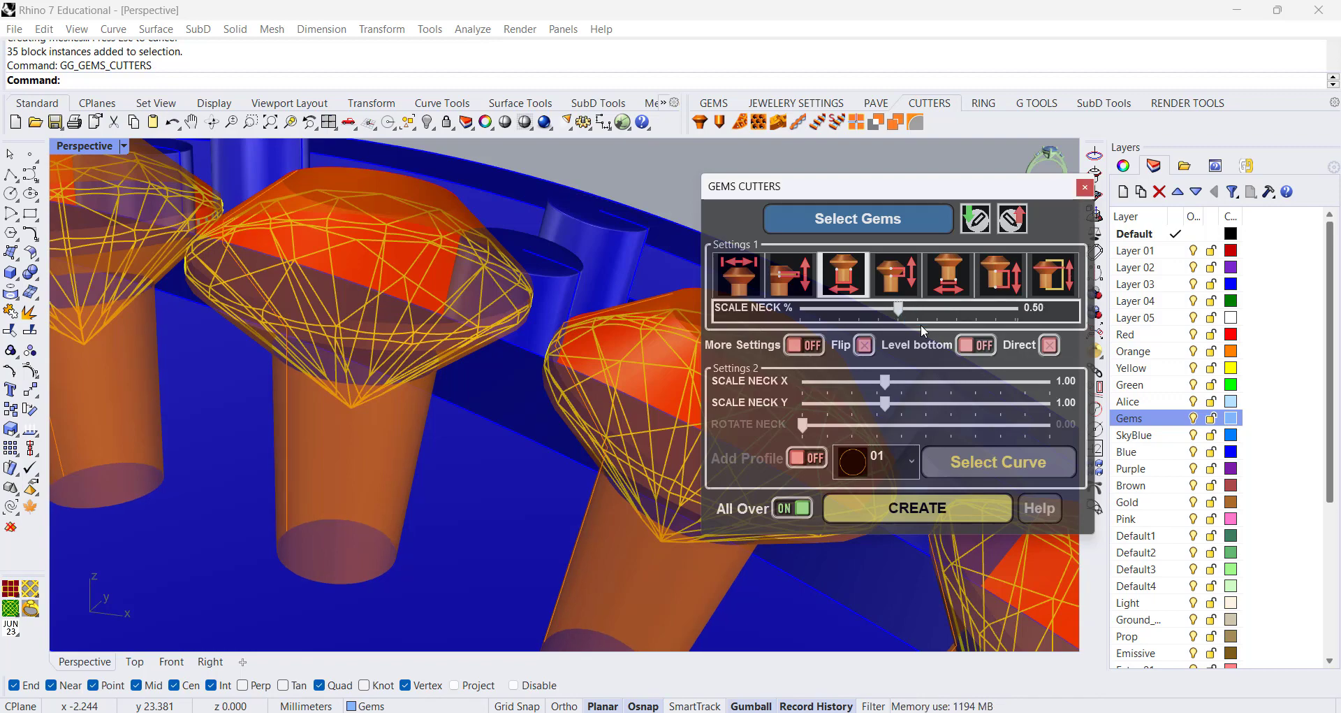
- Set the lower depth of the gem cutters to 0.73 so their necks end inside the band
scroll(469, 277, down, 10)
right_drag(469, 276, 458, 375)
scroll(490, 286, up, 5)
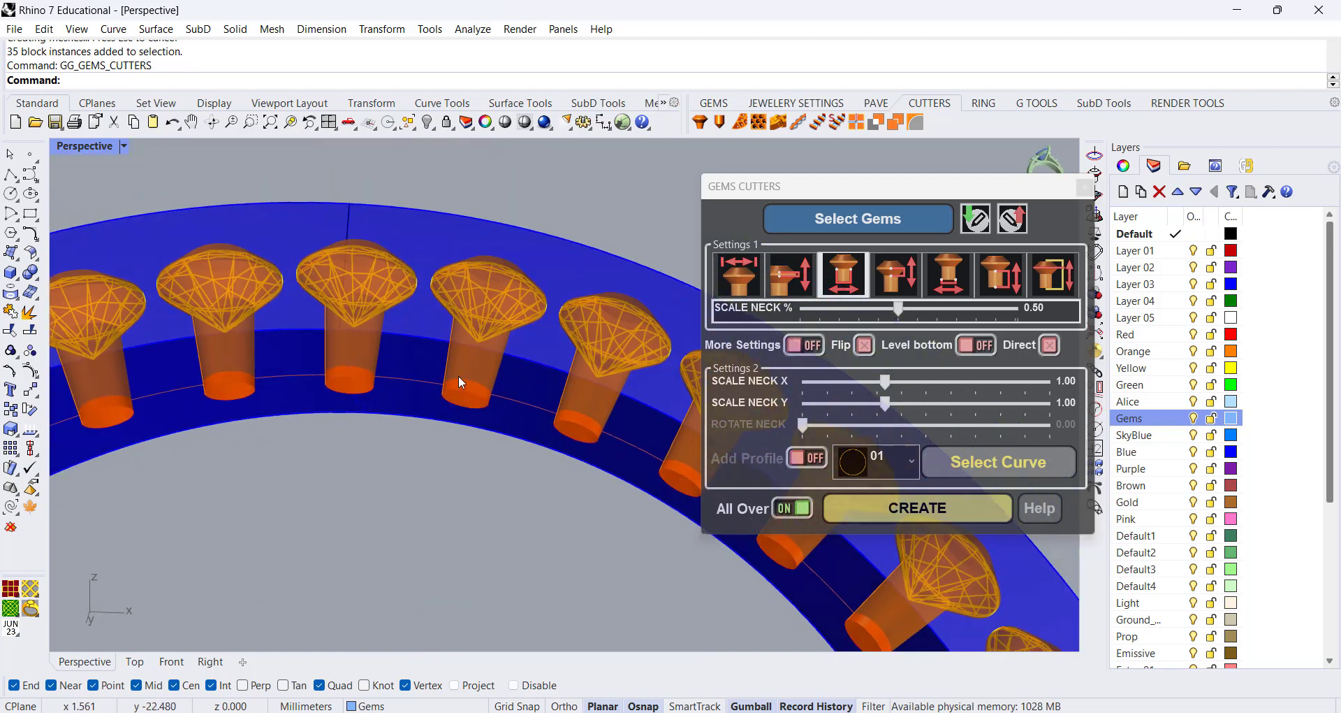
scroll(472, 413, up, 4)
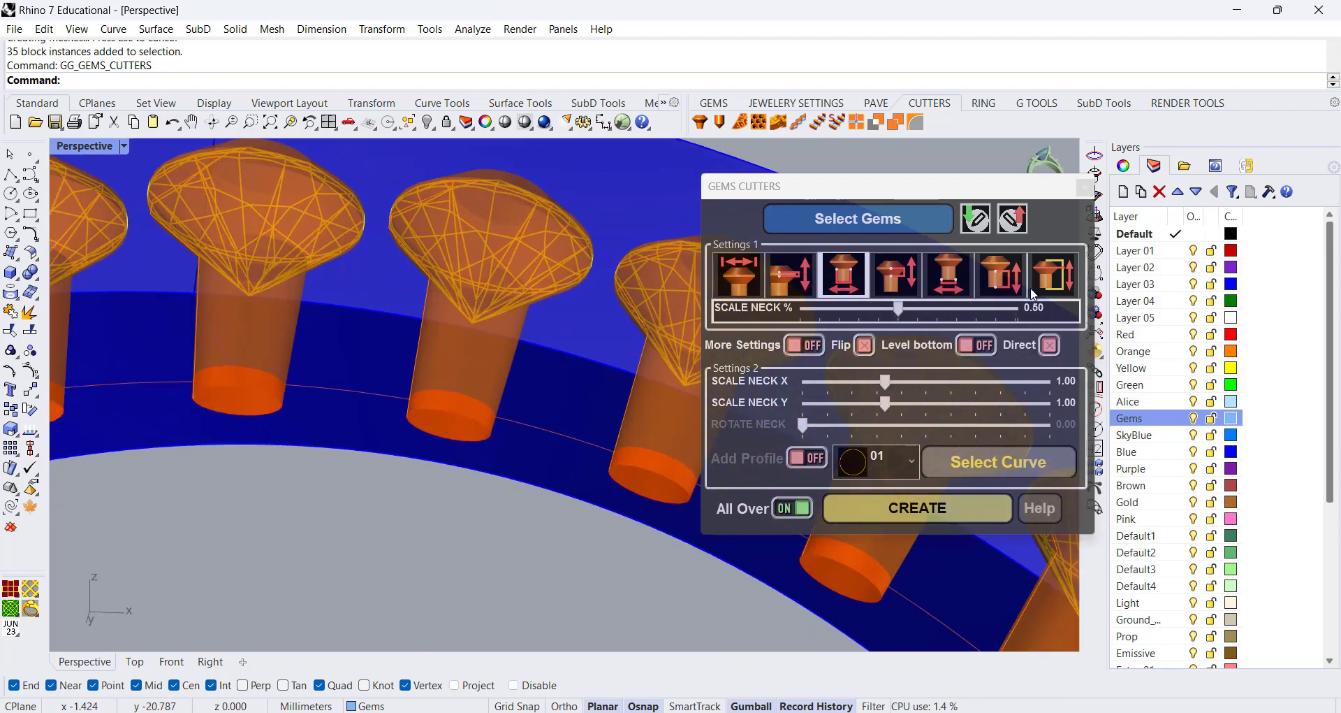
click(1003, 281)
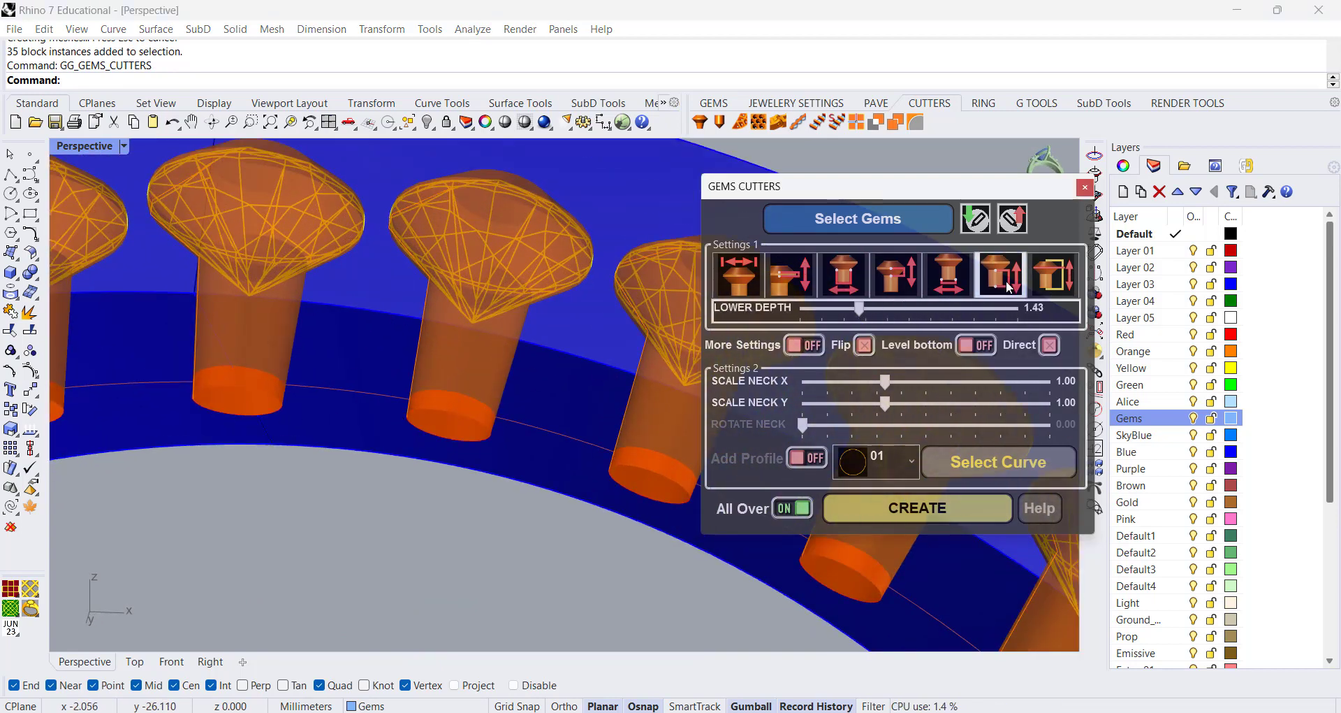
drag(858, 308, 835, 321)
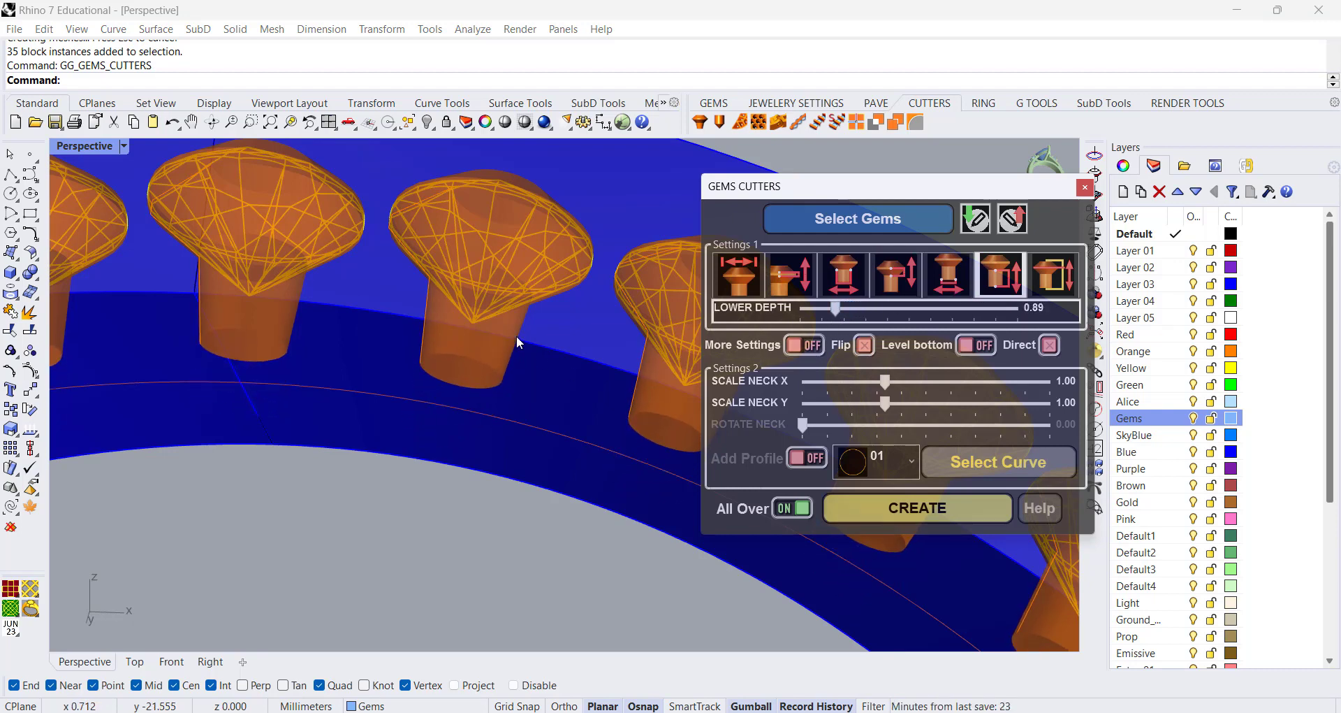
scroll(519, 332, down, 2)
right_drag(536, 291, 505, 334)
scroll(473, 299, down, 10)
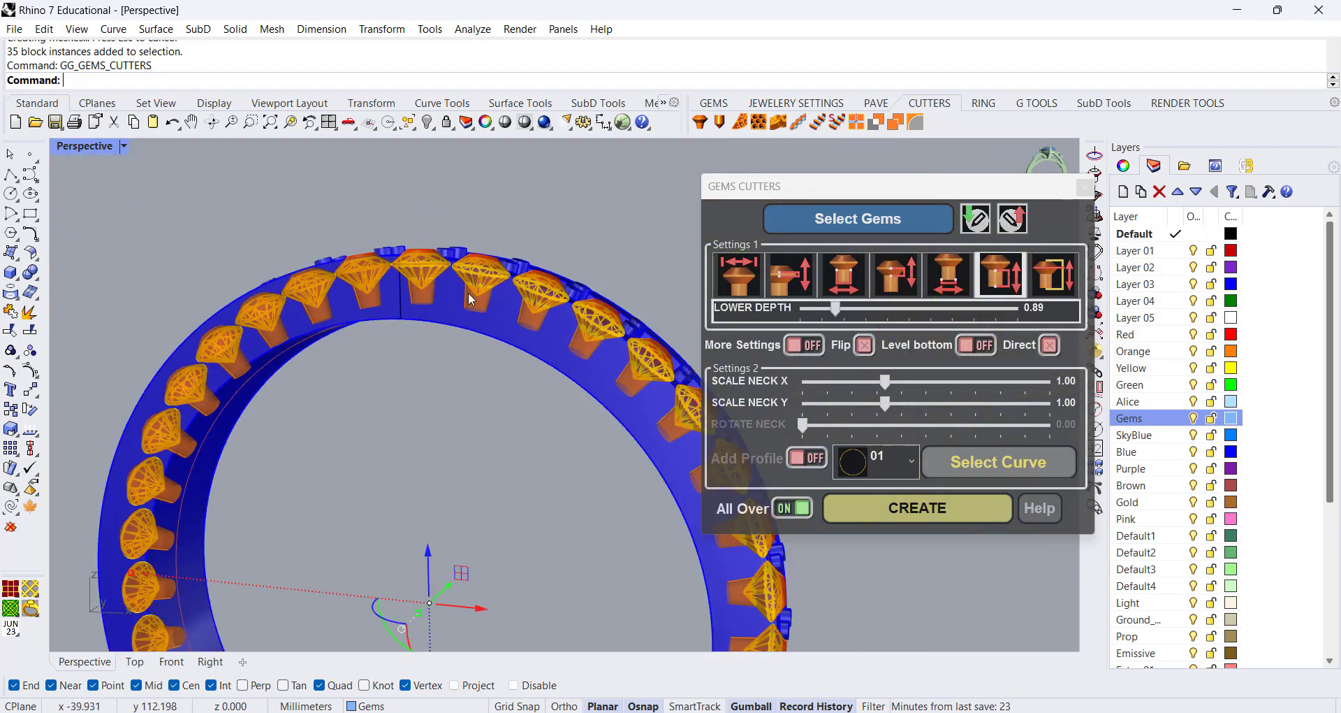
scroll(471, 299, up, 4)
drag(838, 313, 829, 312)
scroll(454, 250, down, 11)
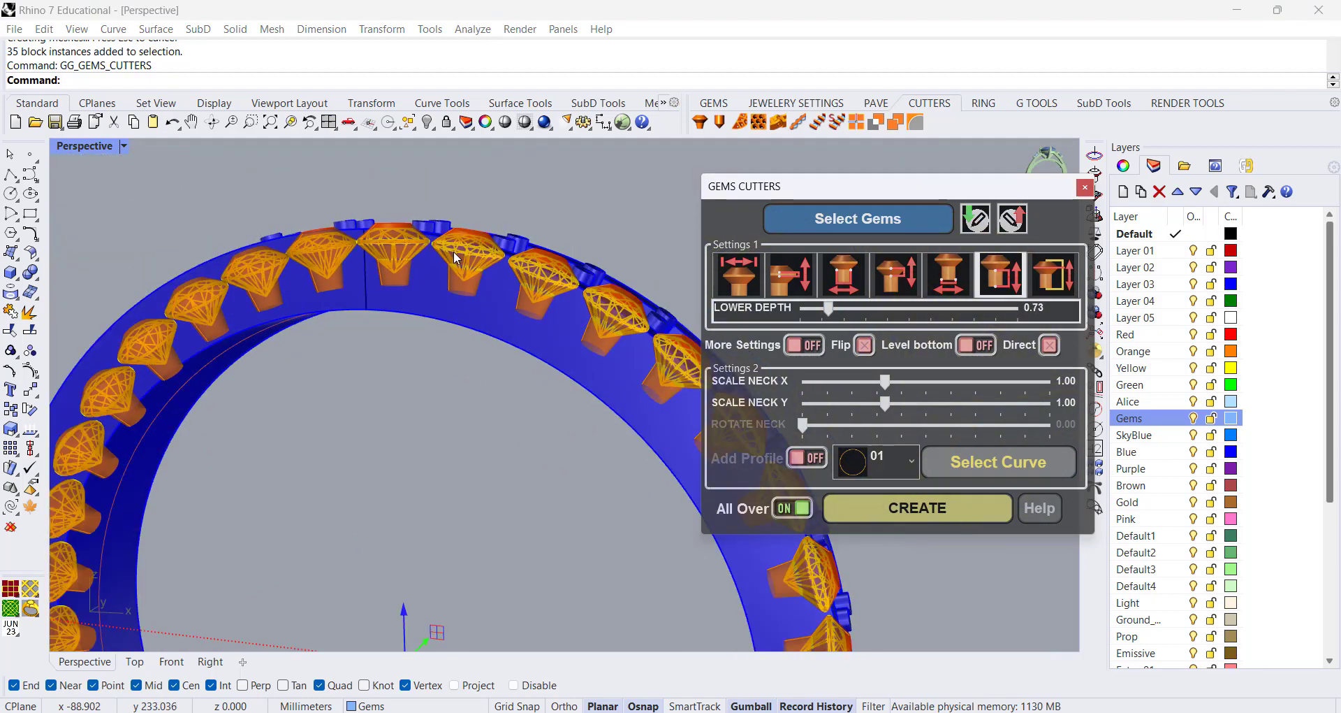
- Create the gem cutters, suppressing further Grasshopper breakpoint messages, and close the cutter tool
mouse_move(455, 254)
right_down()
mouse_move(464, 303)
mouse_move(437, 262)
right_up()
scroll(435, 259, up, 4)
scroll(438, 265, up, 3)
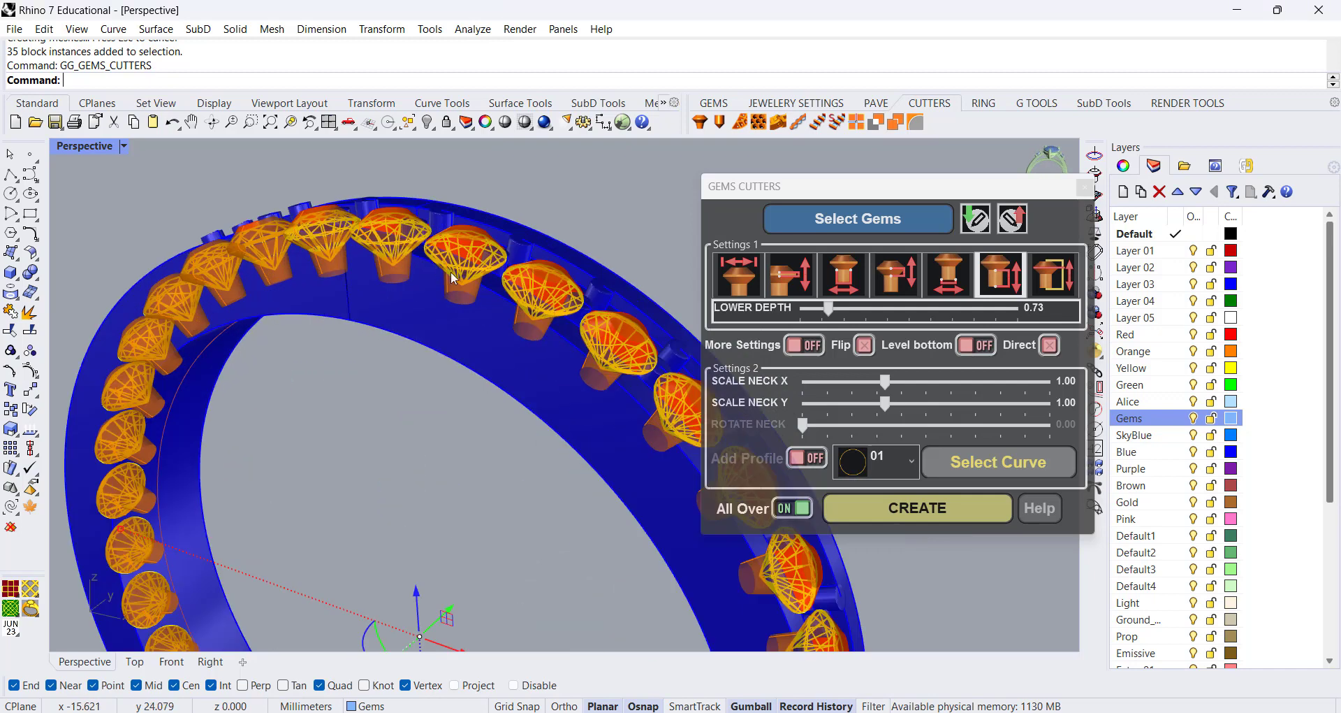
click(877, 514)
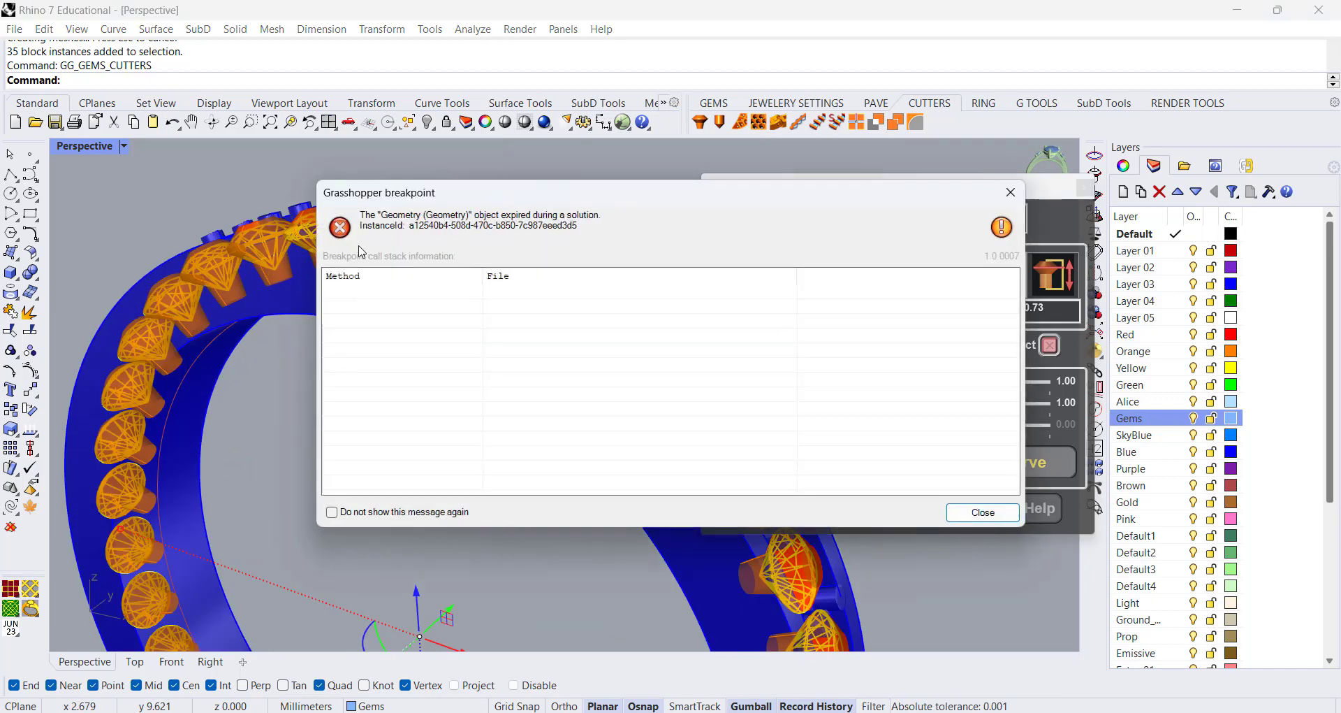
click(332, 512)
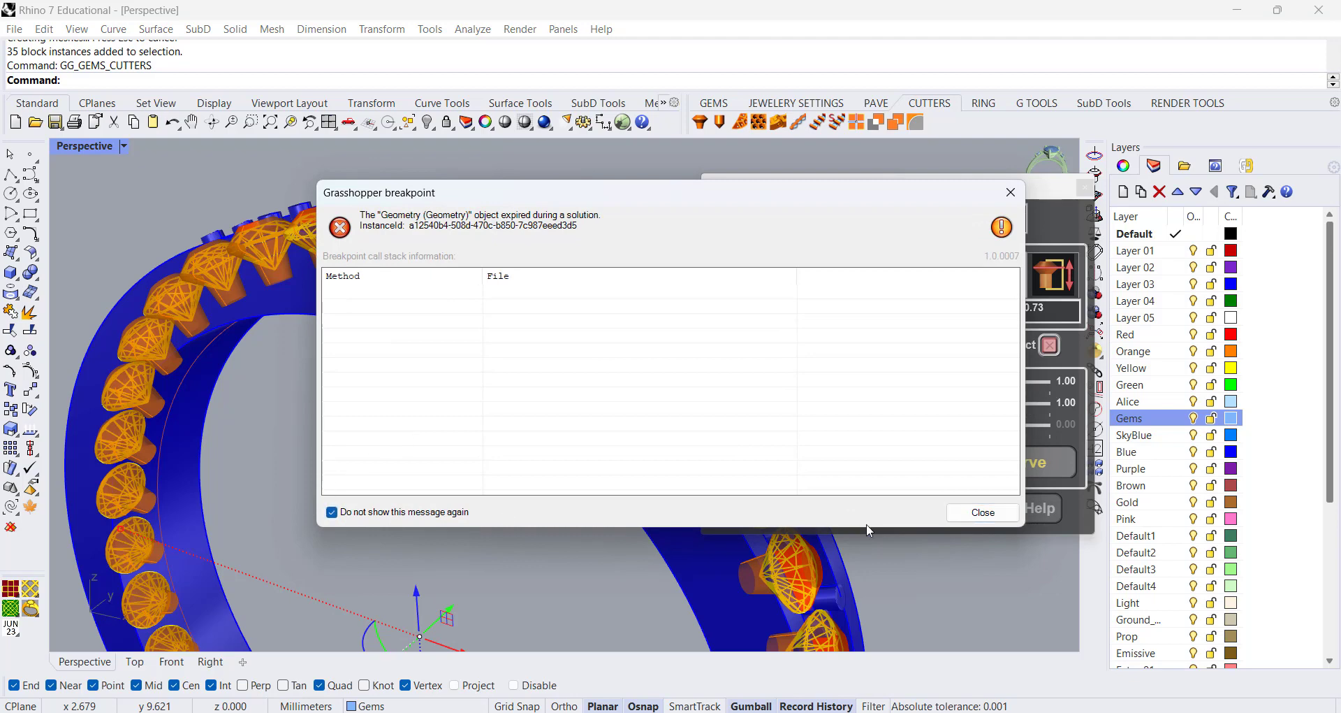
click(981, 512)
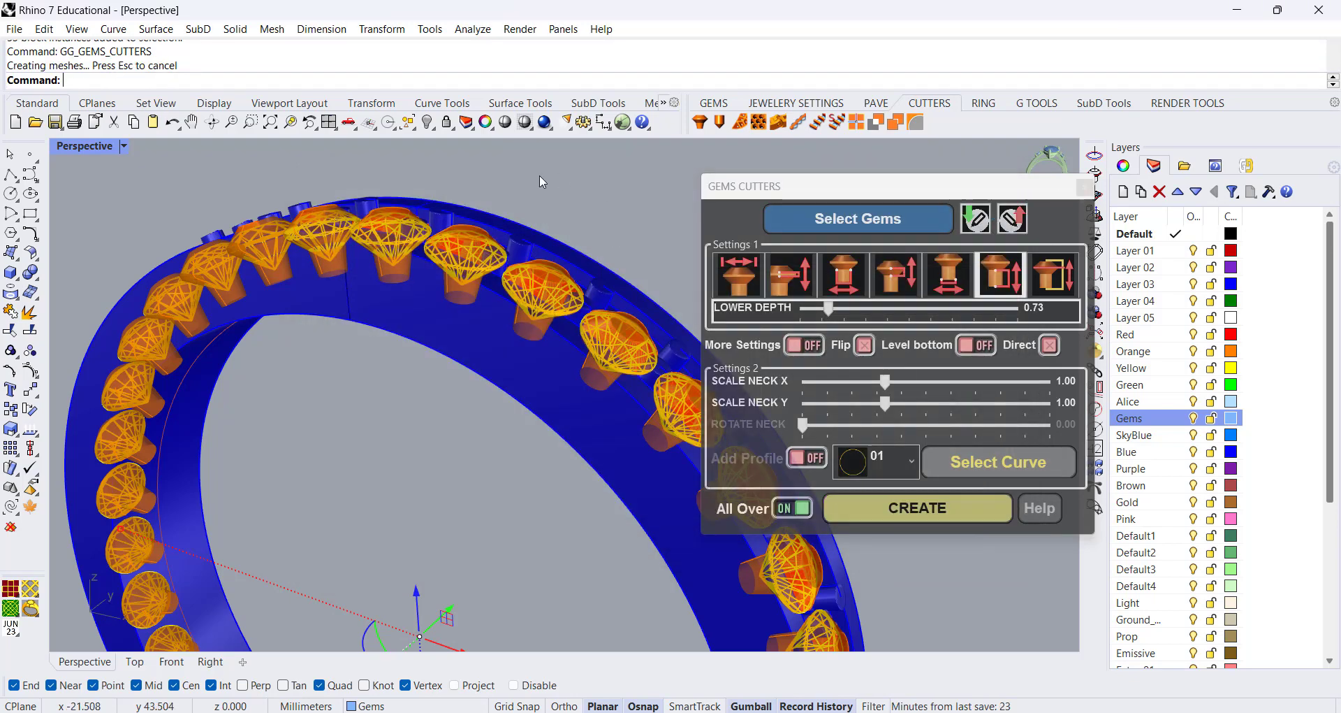
click(1078, 192)
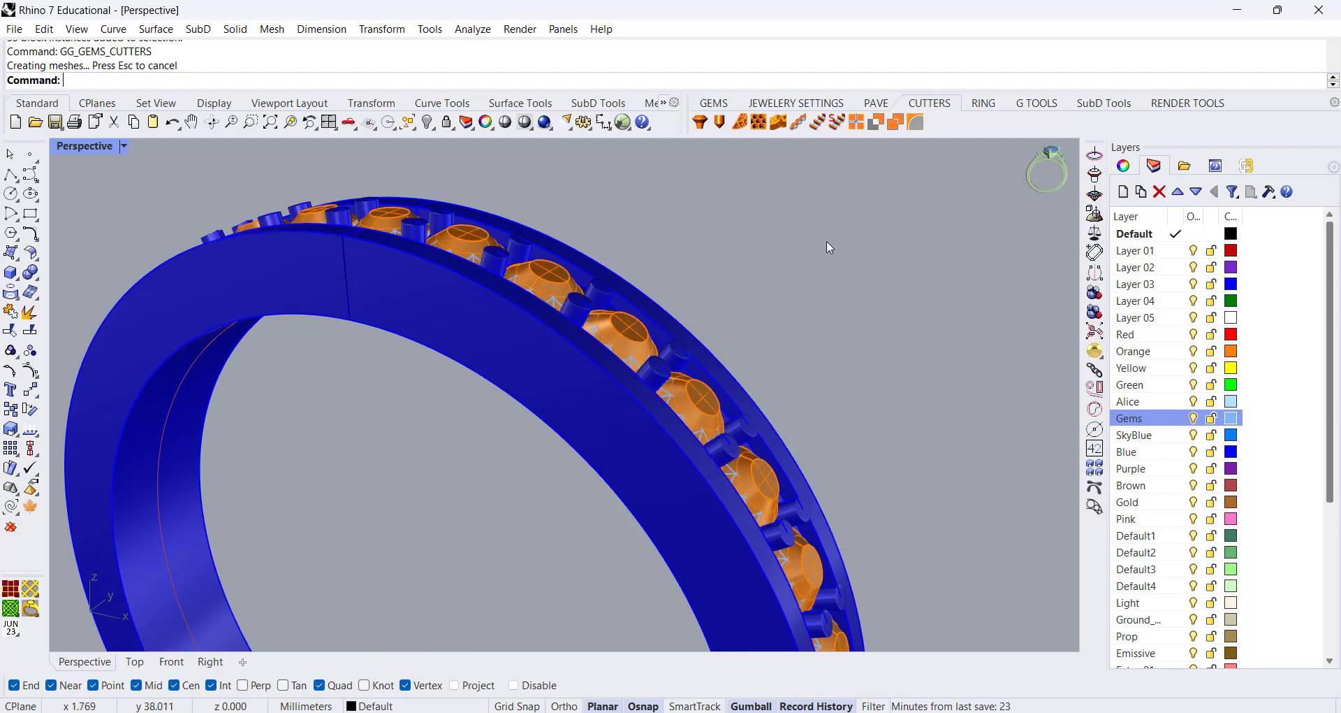
- Open the Azure Builder with the gem group selected and place its window clear of the ring, ending with nothing selected
right_drag(468, 363, 581, 319)
scroll(581, 319, down, 3)
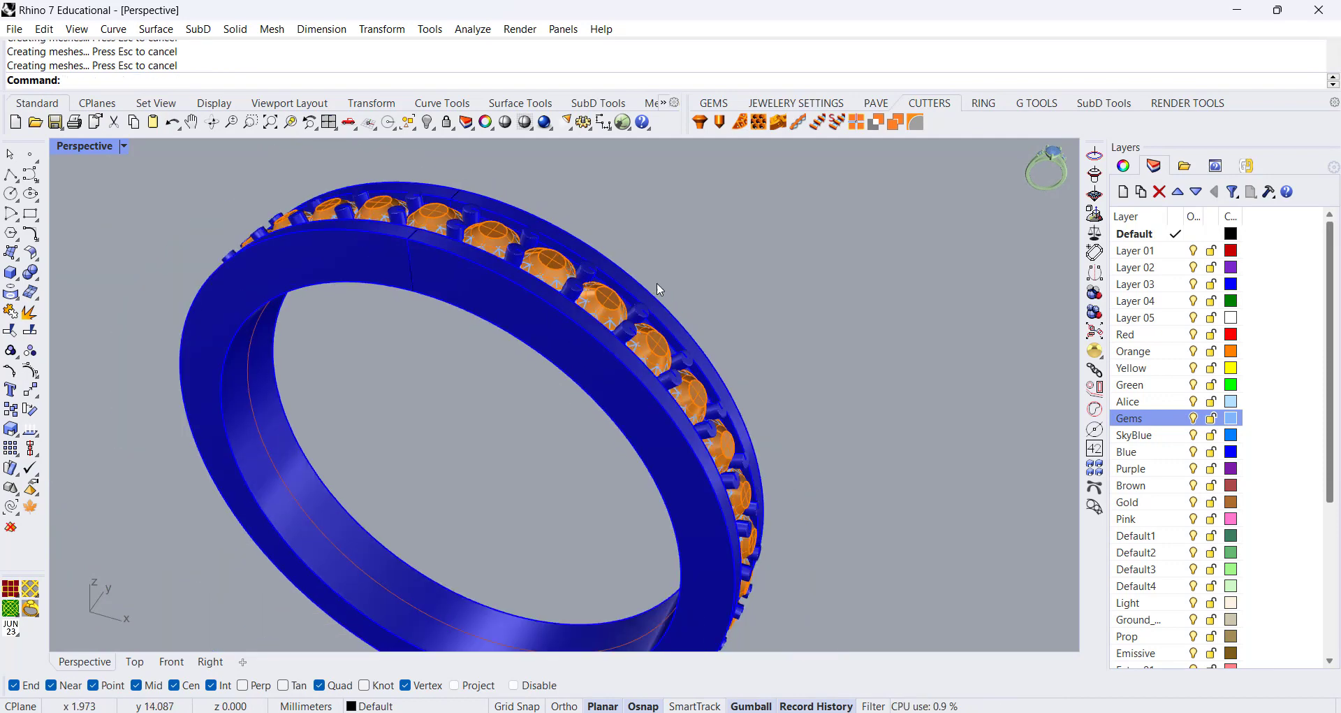
shift+right_drag(657, 282, 721, 254)
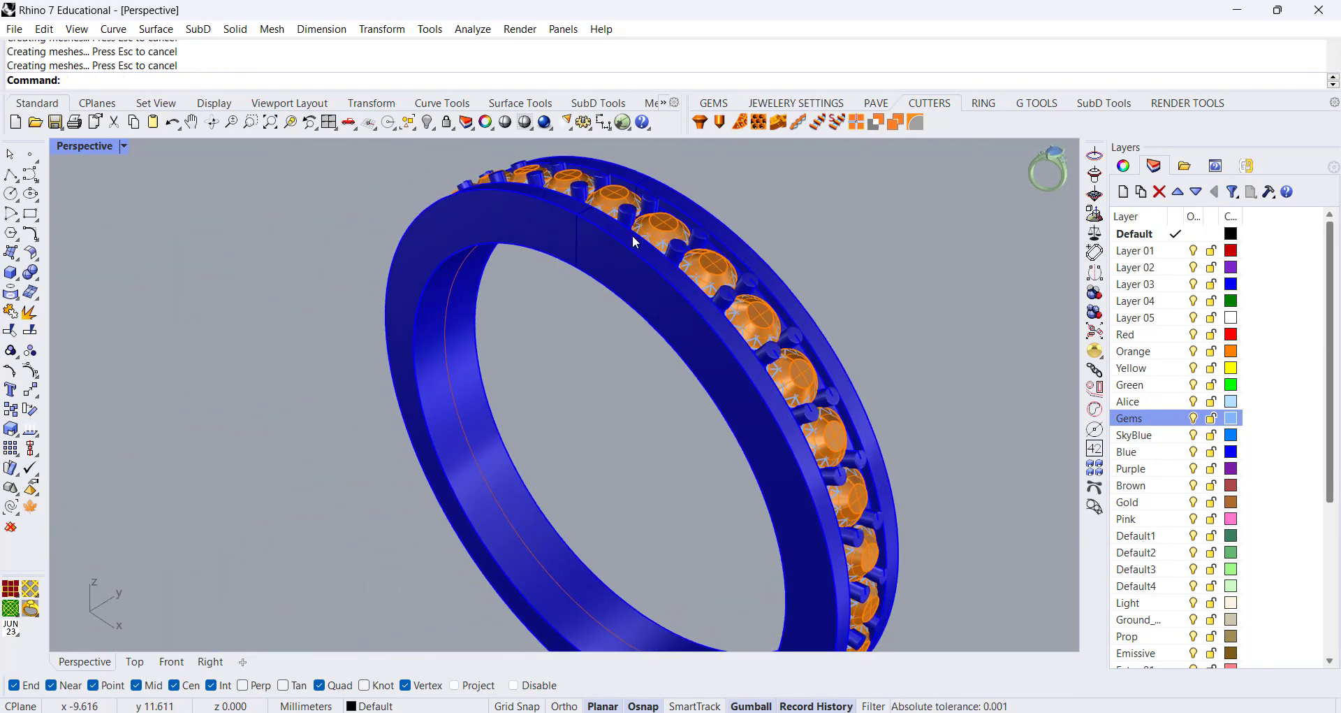
scroll(677, 198, up, 5)
right_drag(679, 259, 570, 299)
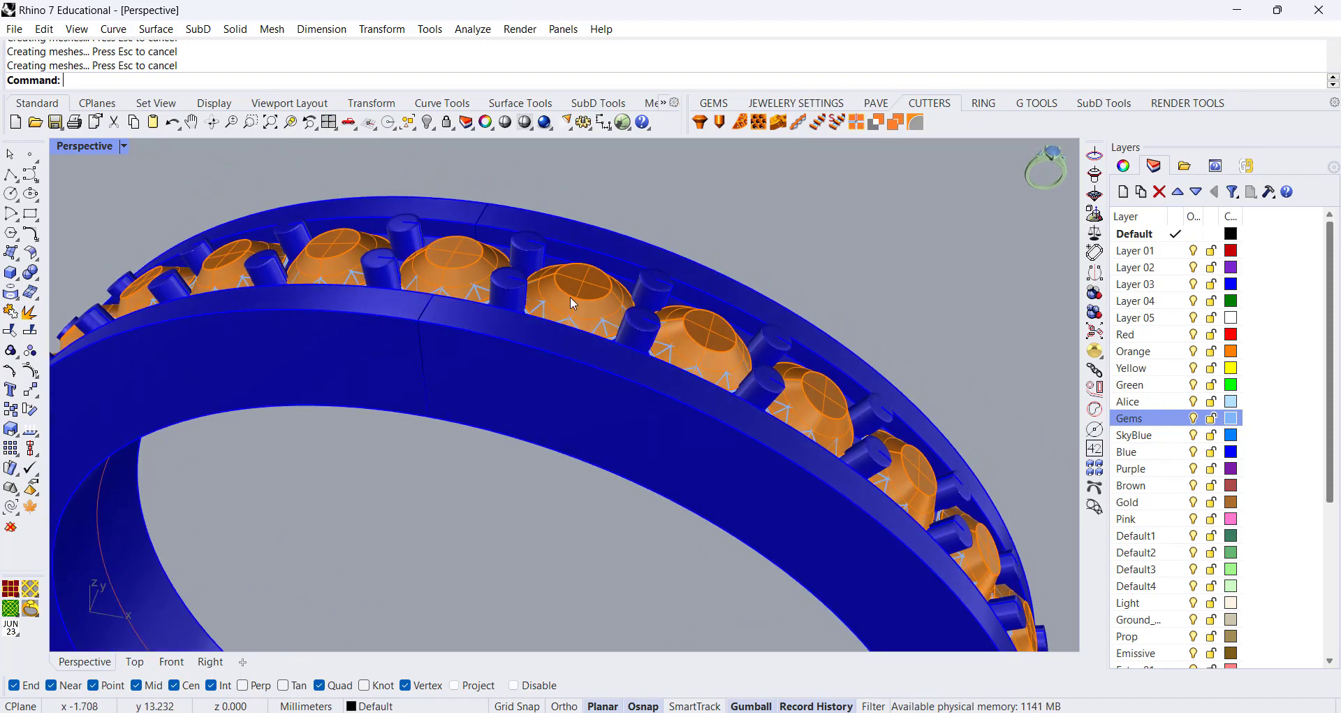
click(575, 301)
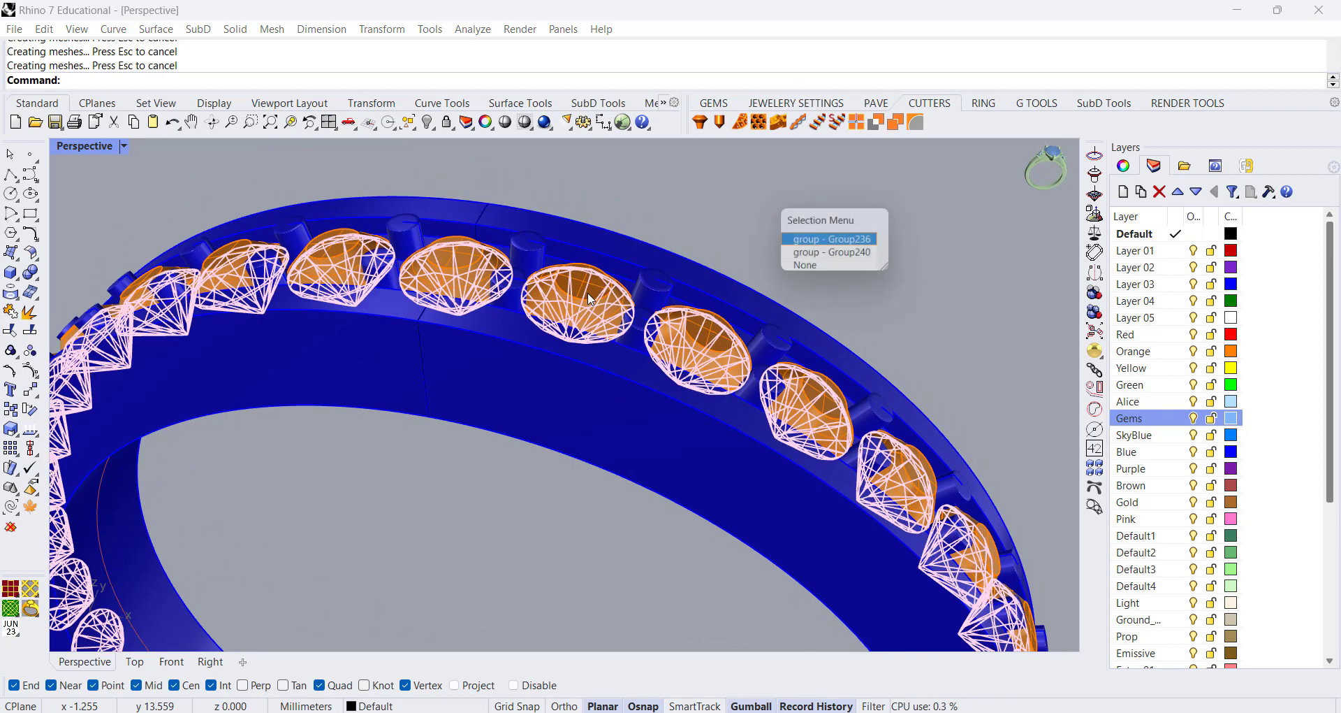
click(812, 243)
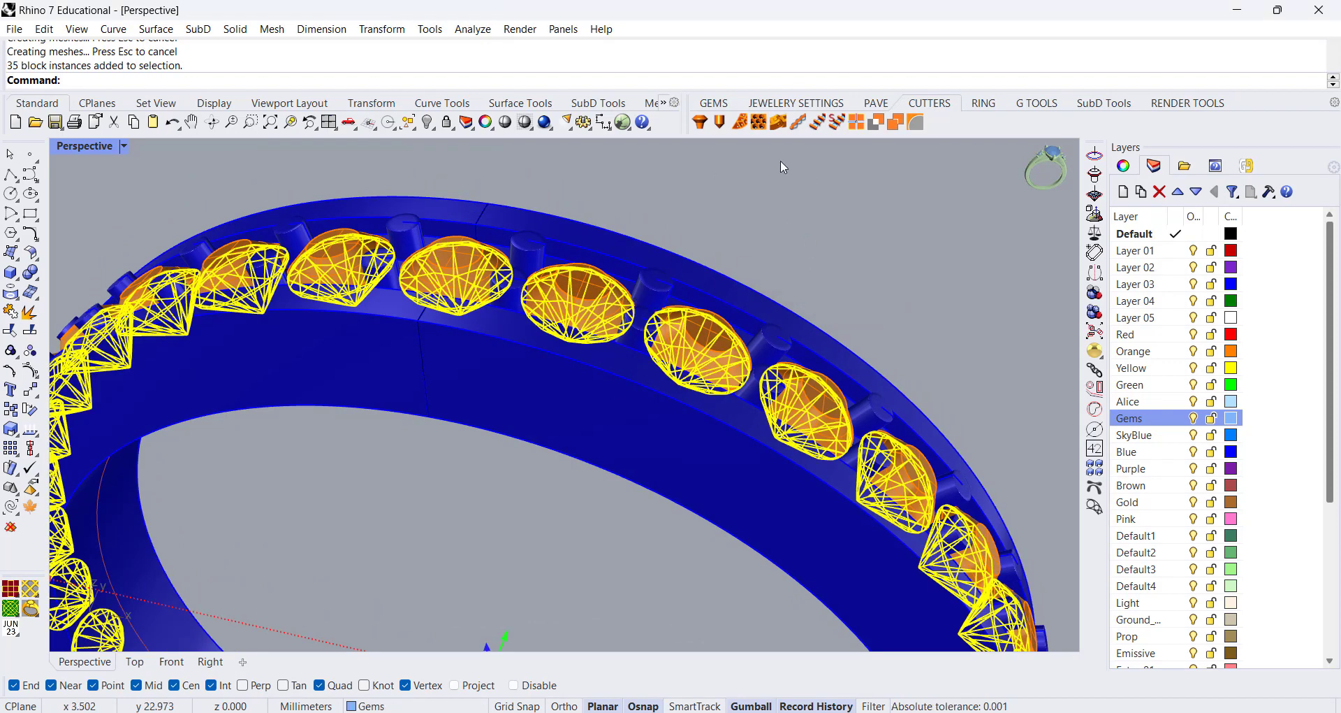
click(759, 124)
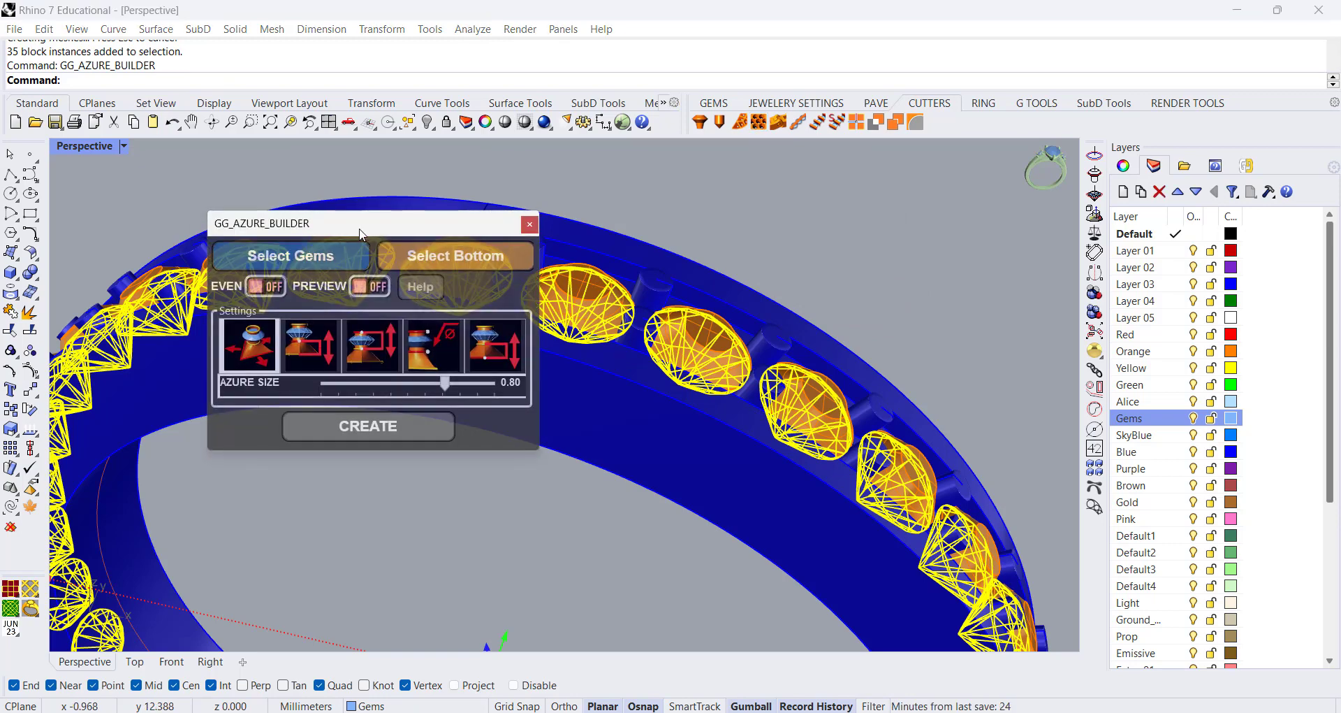
drag(361, 233, 971, 236)
click(669, 198)
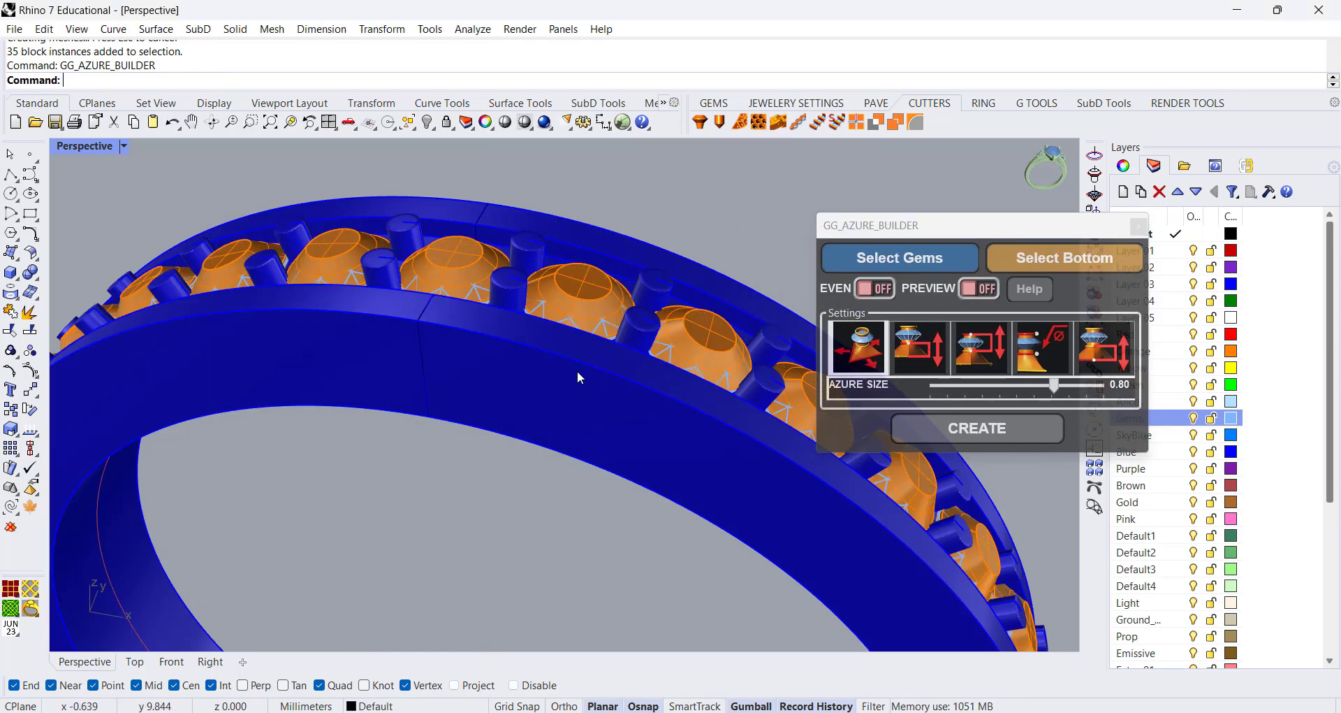
- Extract the band's inner finger-side surface from the ring polysurface without keeping a copy
right_drag(577, 370, 597, 246)
scroll(596, 246, down, 3)
right_drag(557, 458, 475, 464)
scroll(475, 464, up, 4)
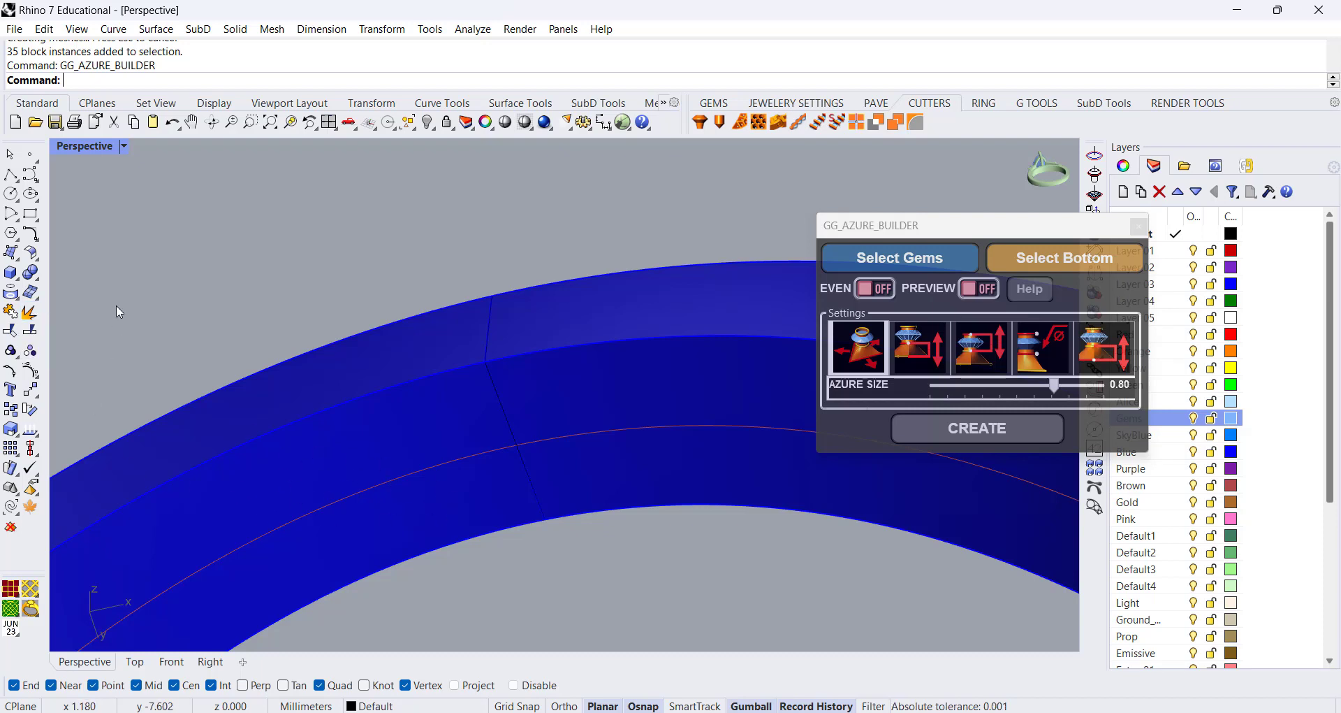
right_click(31, 313)
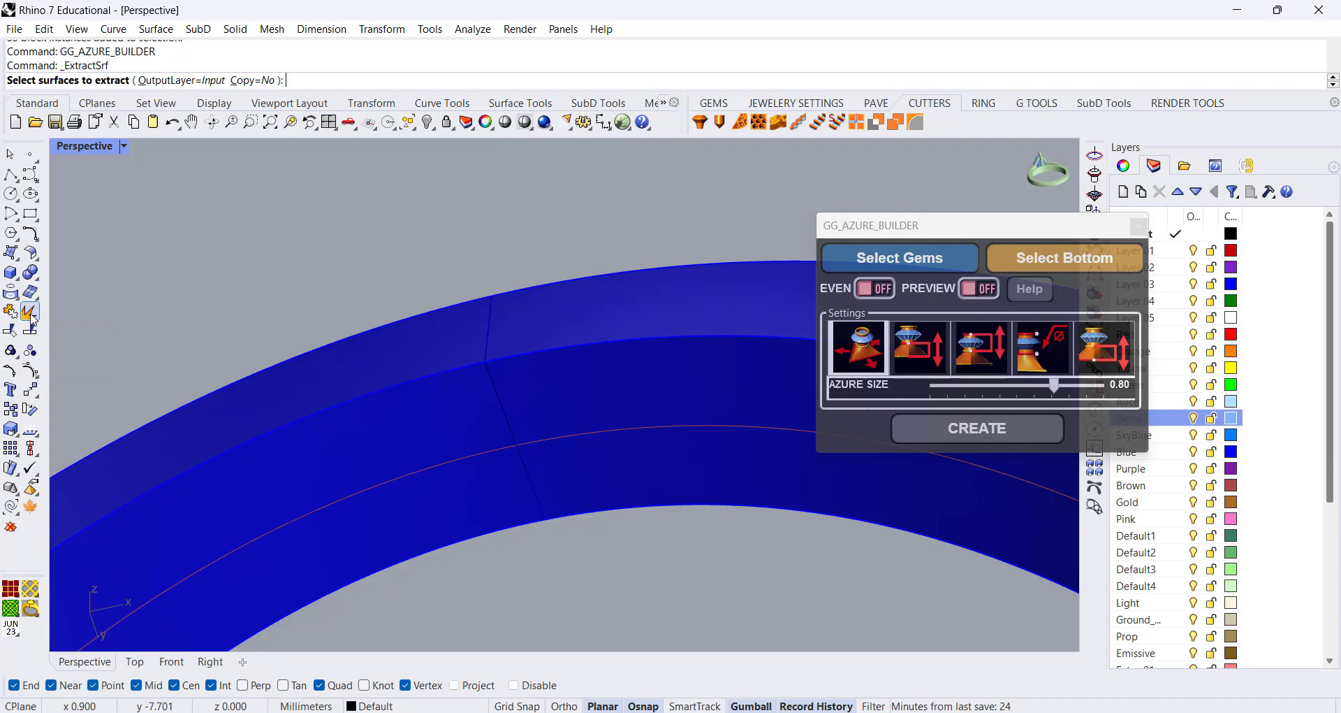
click(424, 436)
key(Return)
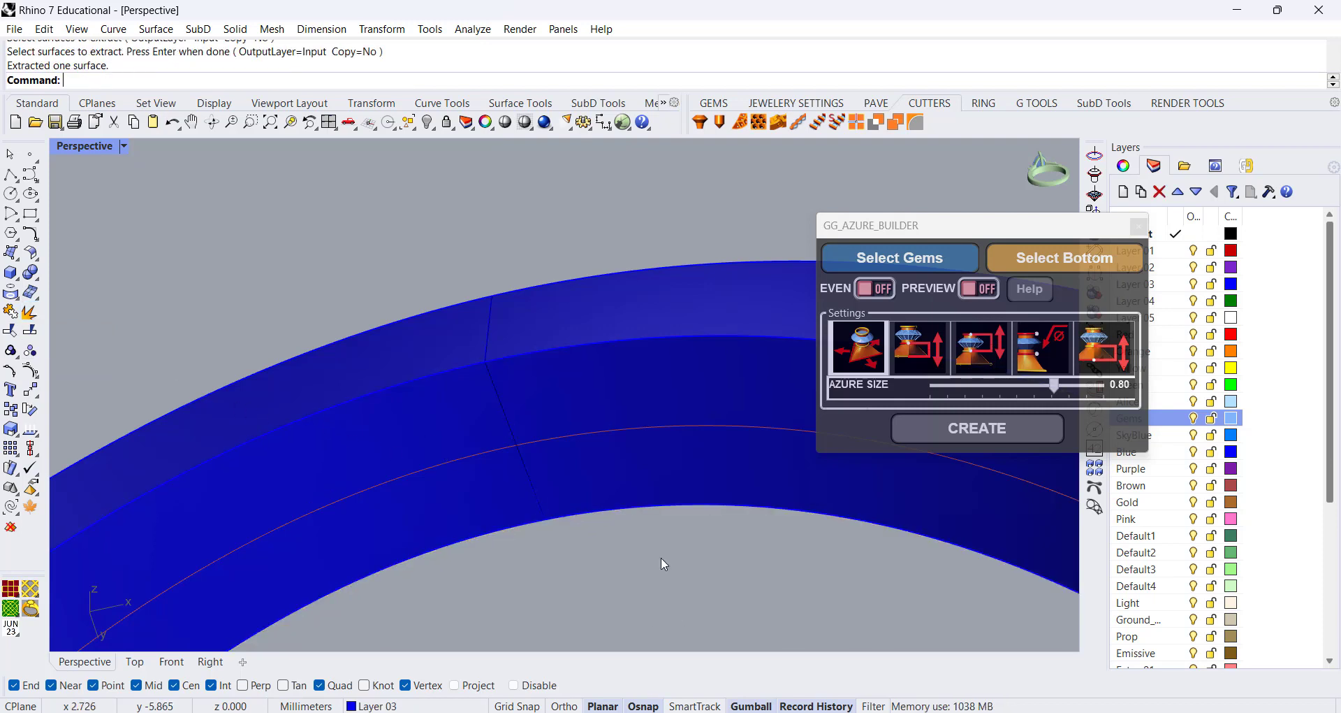
- Move the extracted inner surface to the Default3 layer
click(564, 417)
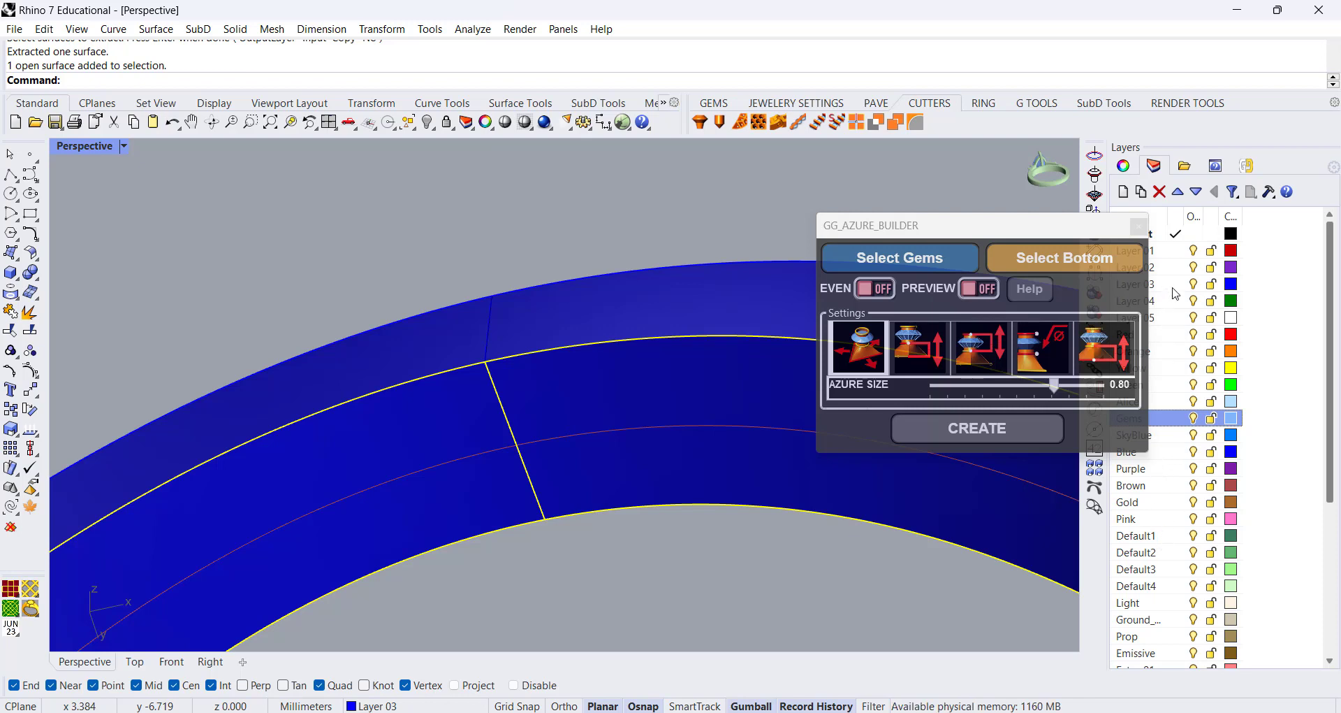
right_click(1143, 577)
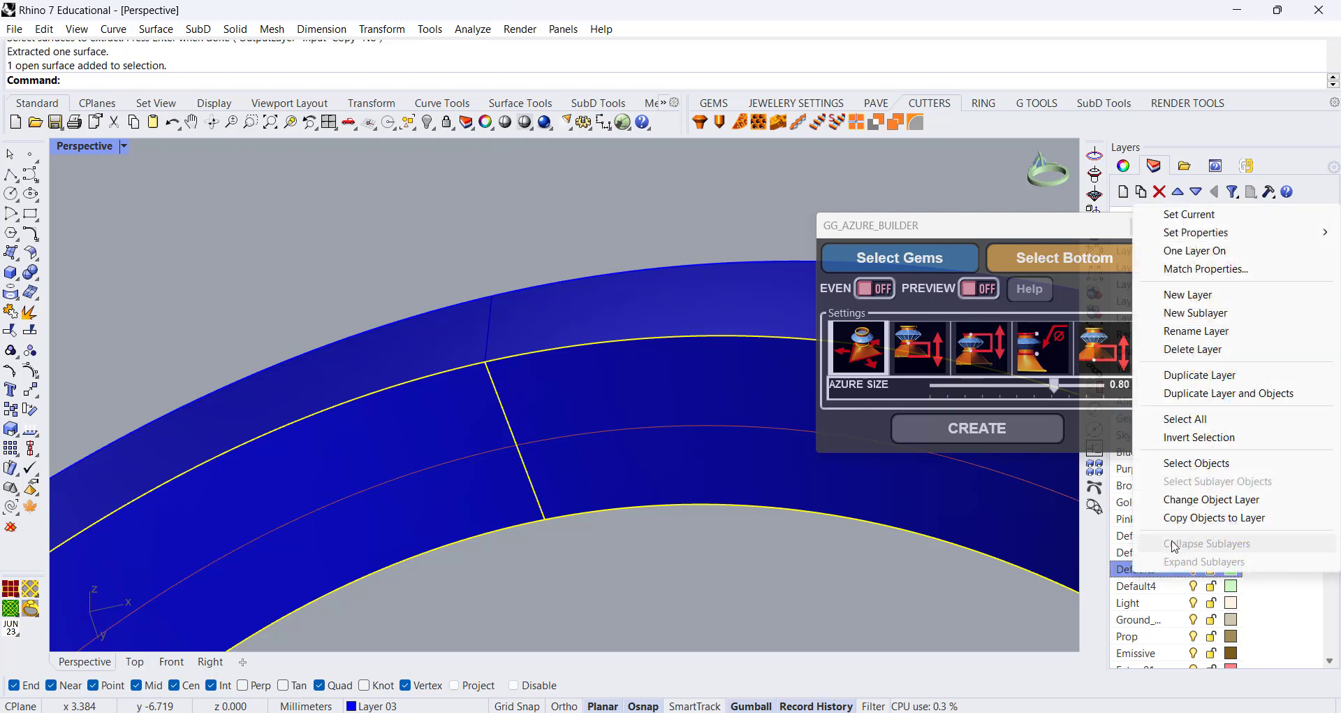
click(1197, 499)
click(725, 604)
- Assign the group of gems around the band as the gems for the Azure Builder
right_drag(495, 335, 522, 508)
scroll(619, 296, up, 5)
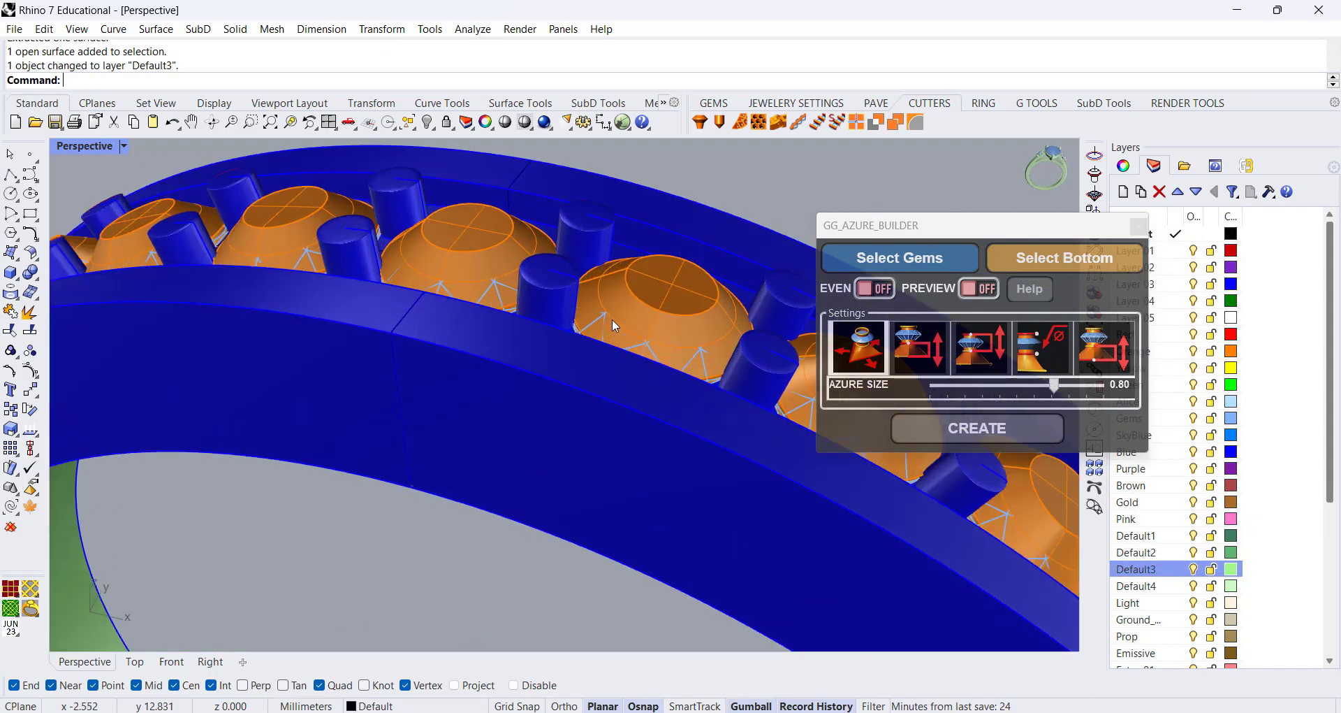
click(595, 320)
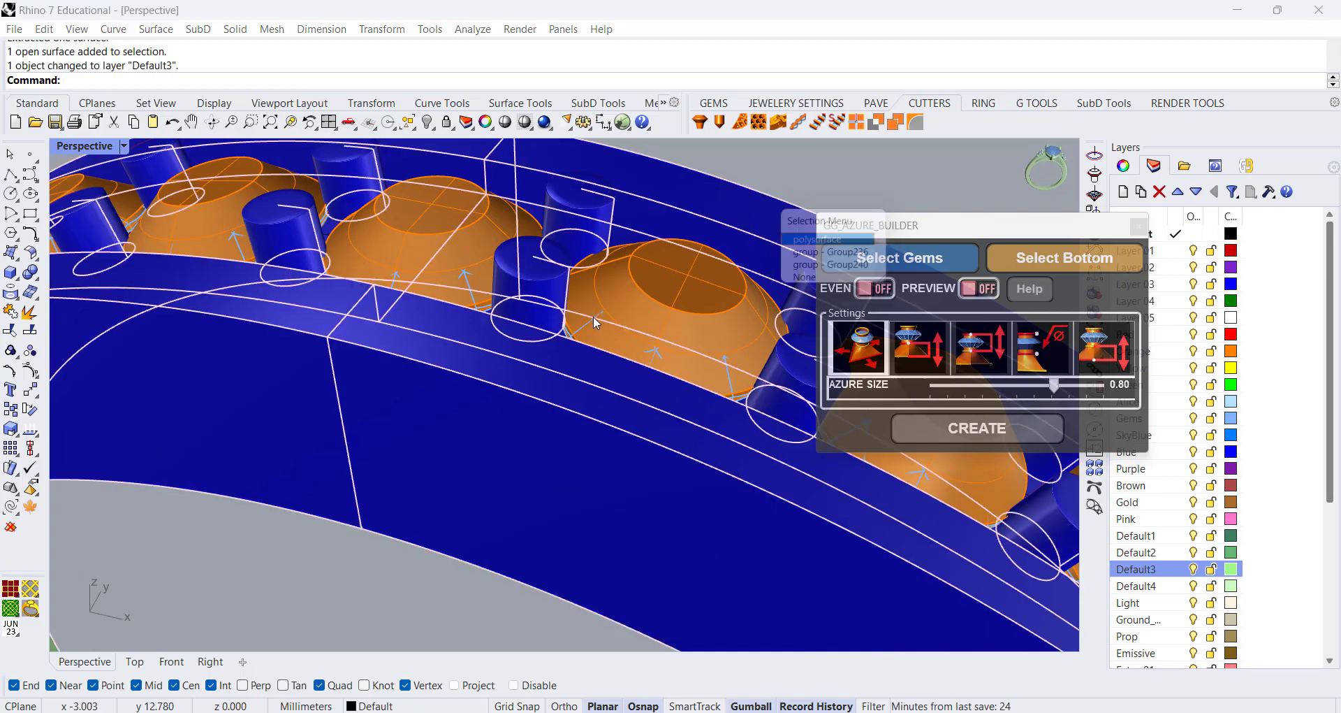
click(831, 256)
scroll(651, 253, down, 9)
click(901, 257)
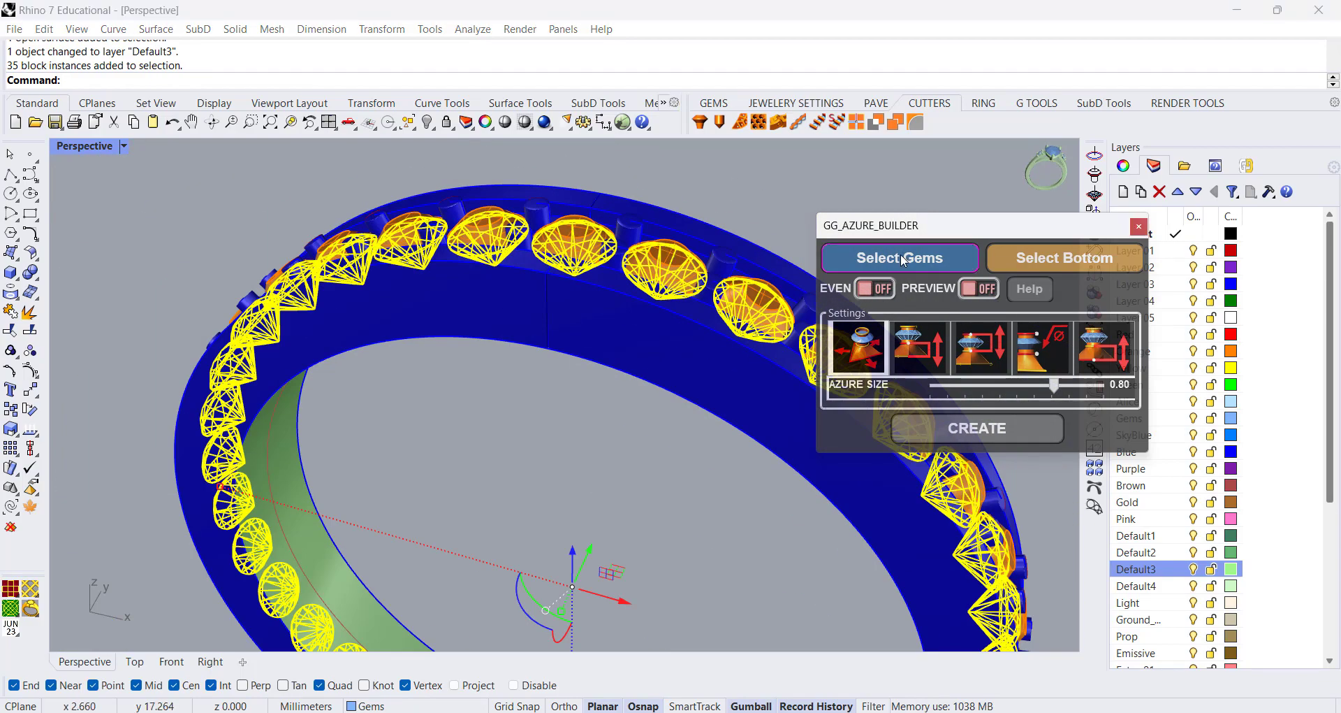
- Assign the green inner band surface as the bottom for the azures
right_drag(574, 482, 505, 287)
scroll(496, 295, up, 4)
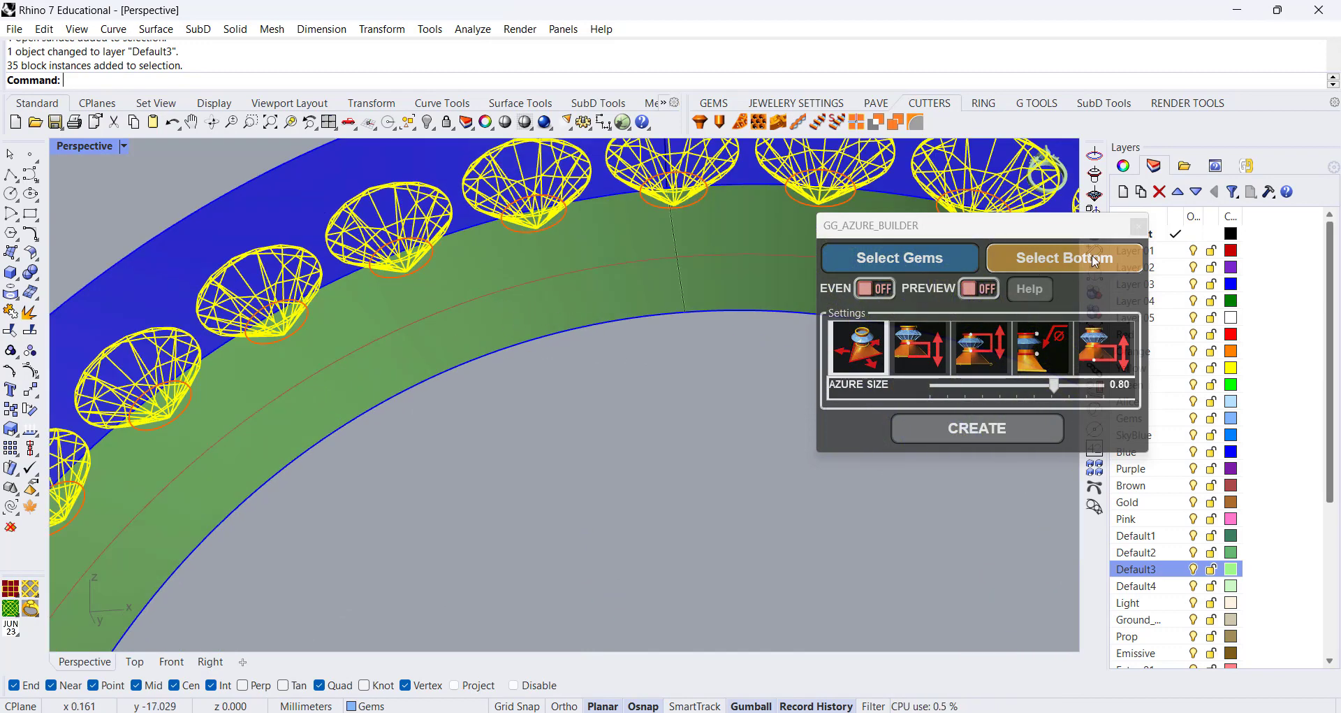
click(568, 313)
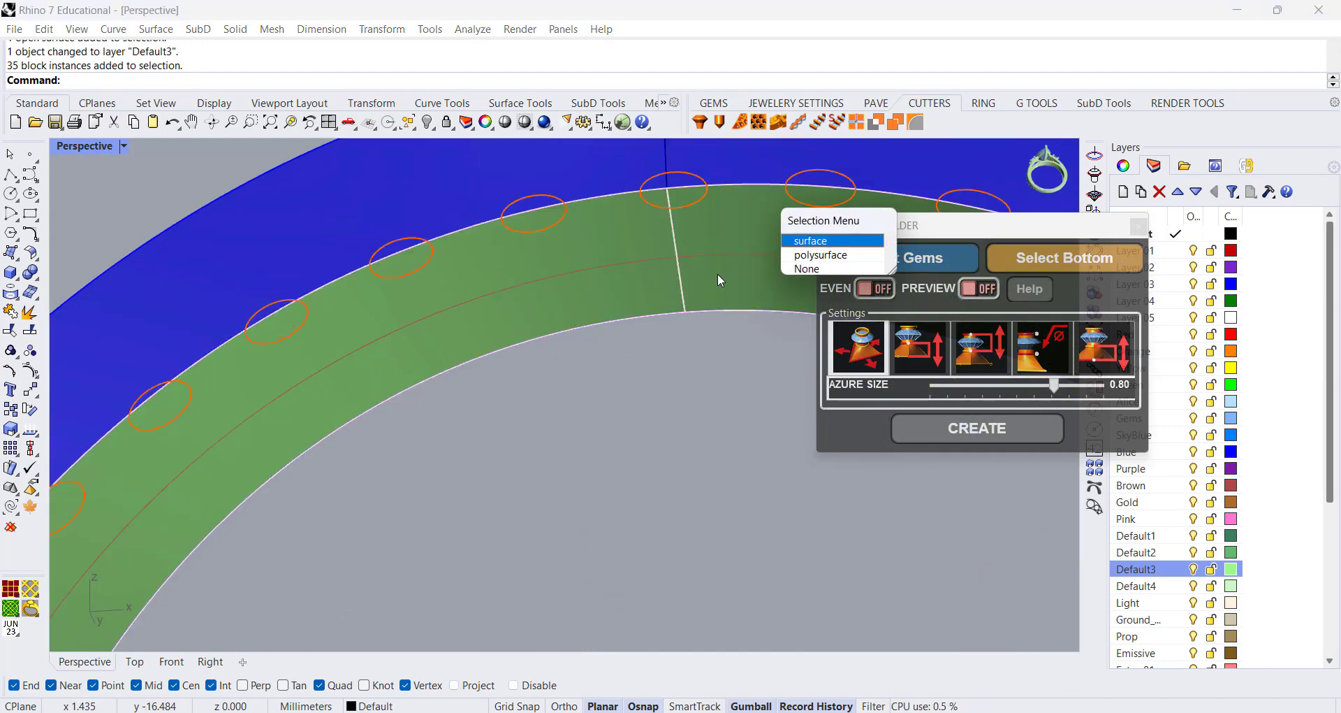
click(803, 241)
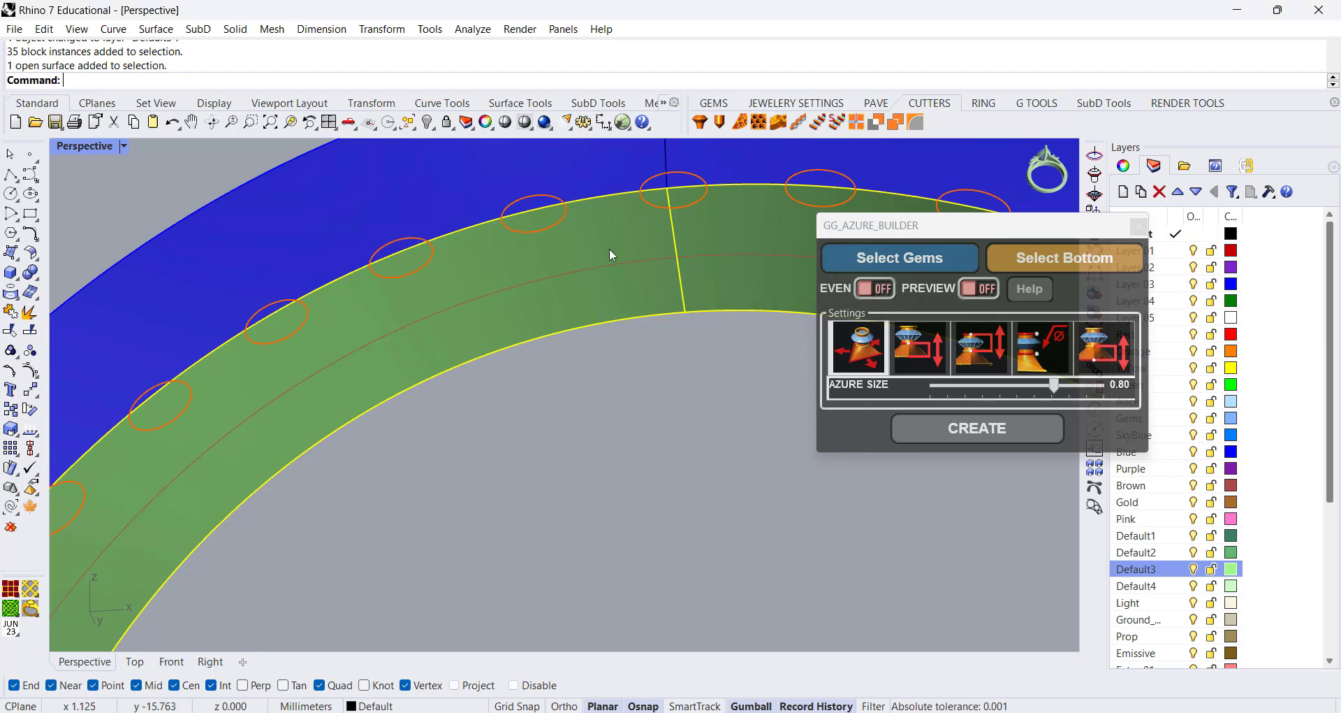
click(1041, 265)
- Turn on the azure preview and inspect the shapes running from the gems to the inner surface
right_drag(605, 294, 584, 319)
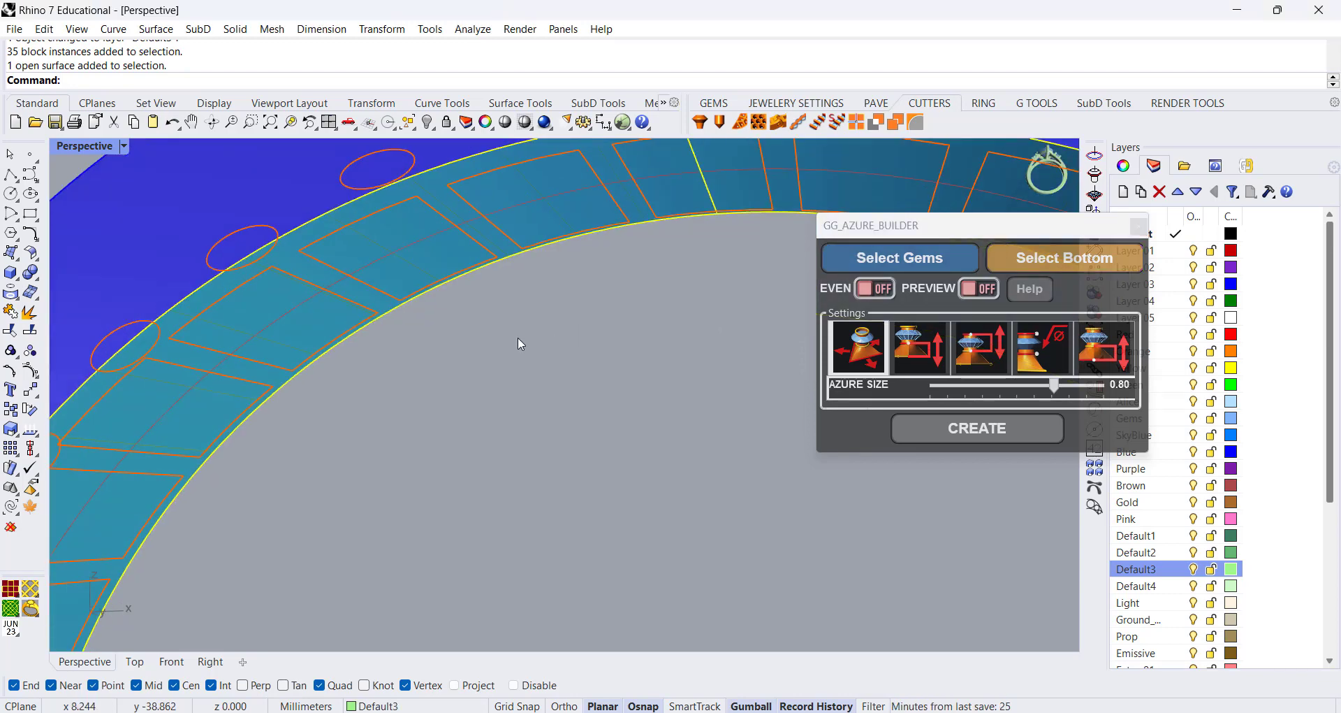
scroll(518, 337, down, 3)
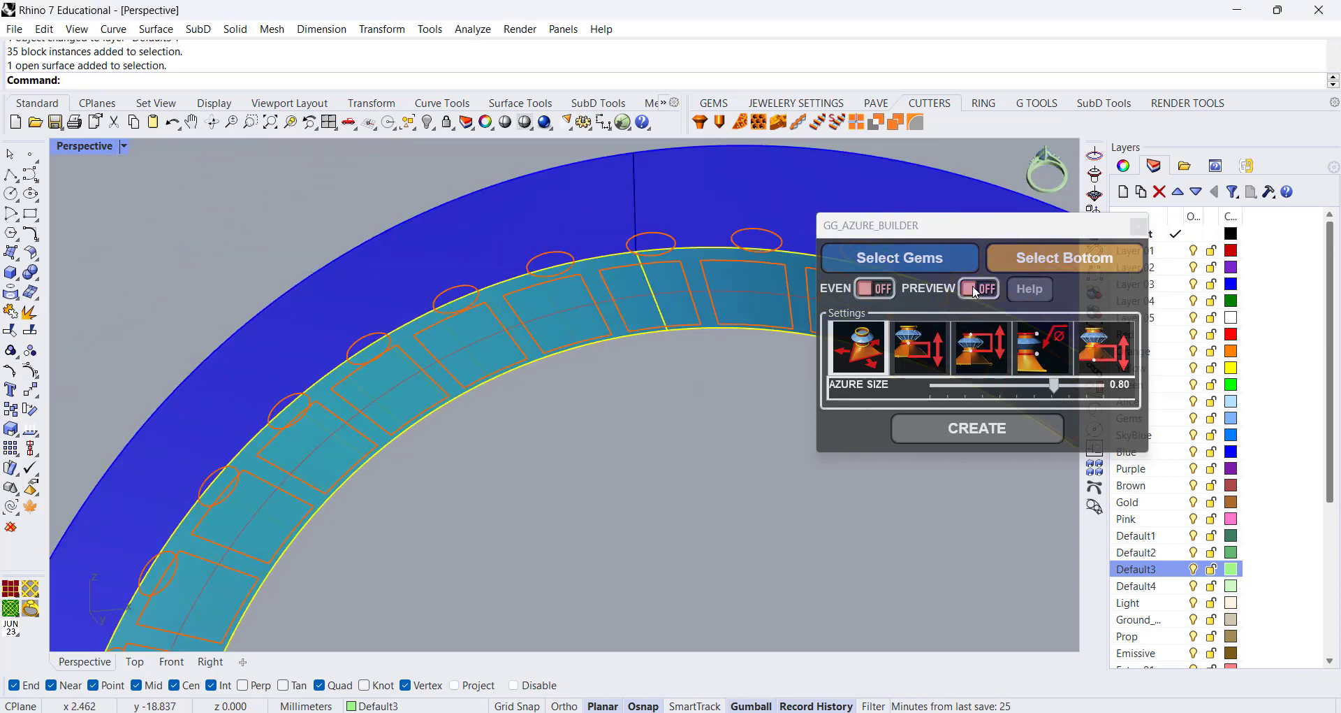
click(978, 288)
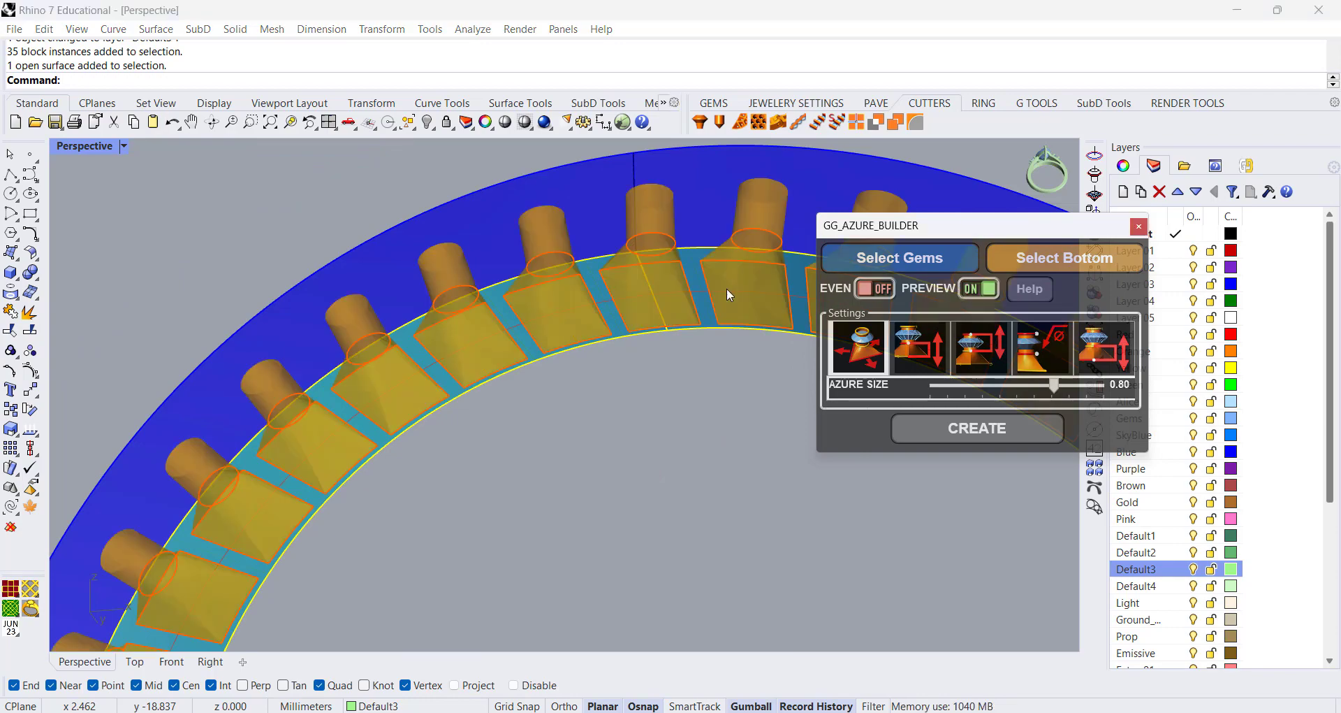
right_drag(630, 278, 664, 378)
scroll(601, 371, up, 4)
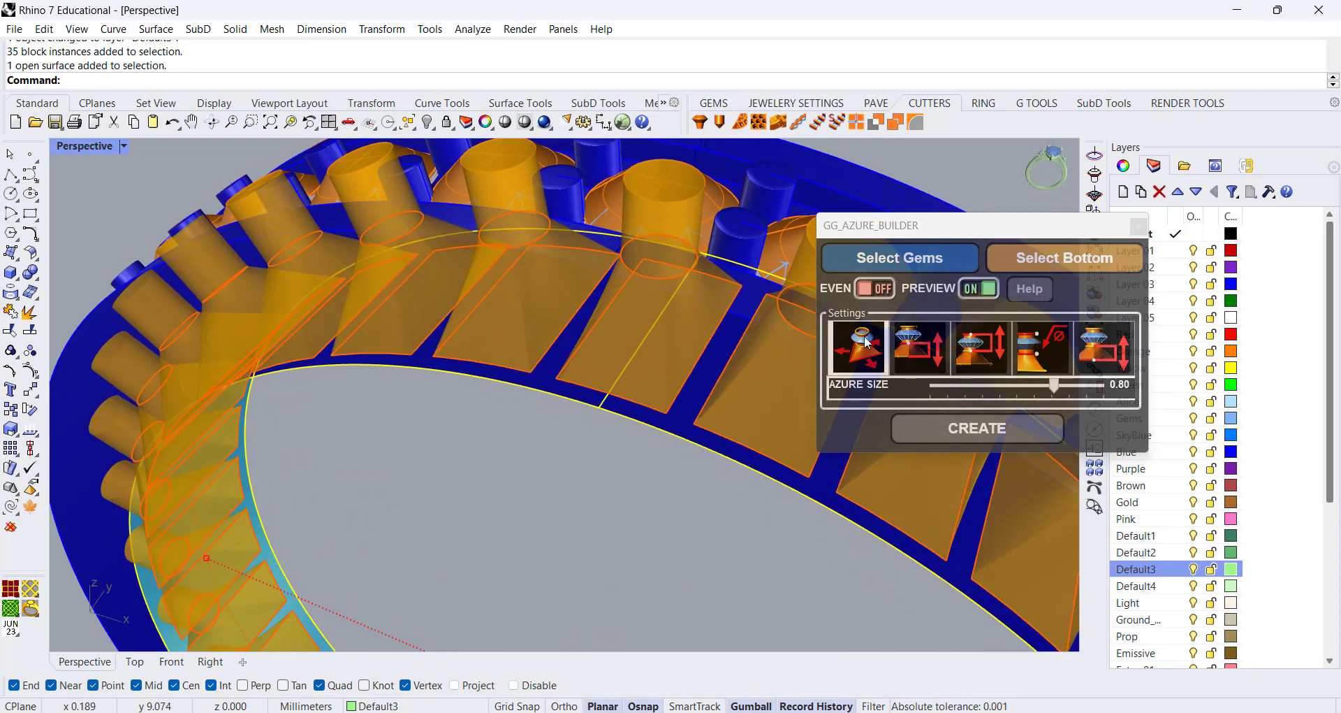
- Set the azure size to 0.66
click(1039, 395)
click(1036, 388)
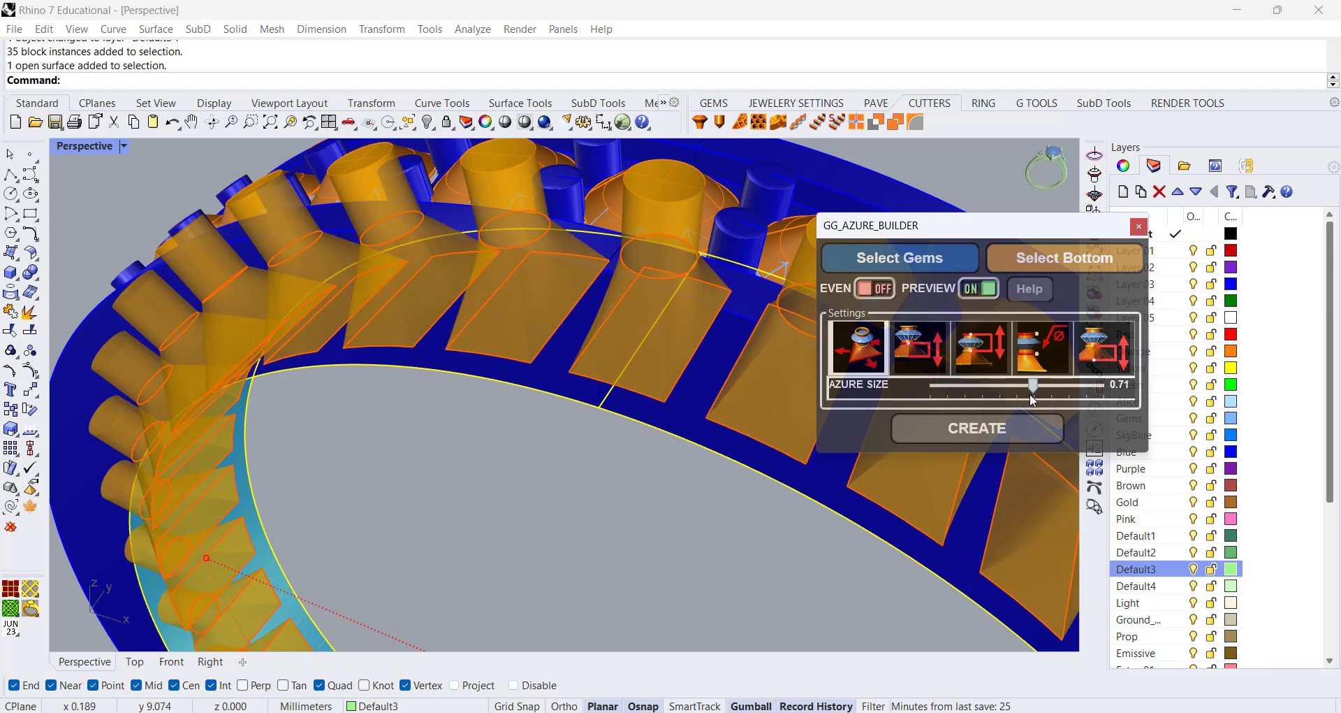
click(1025, 395)
click(1022, 395)
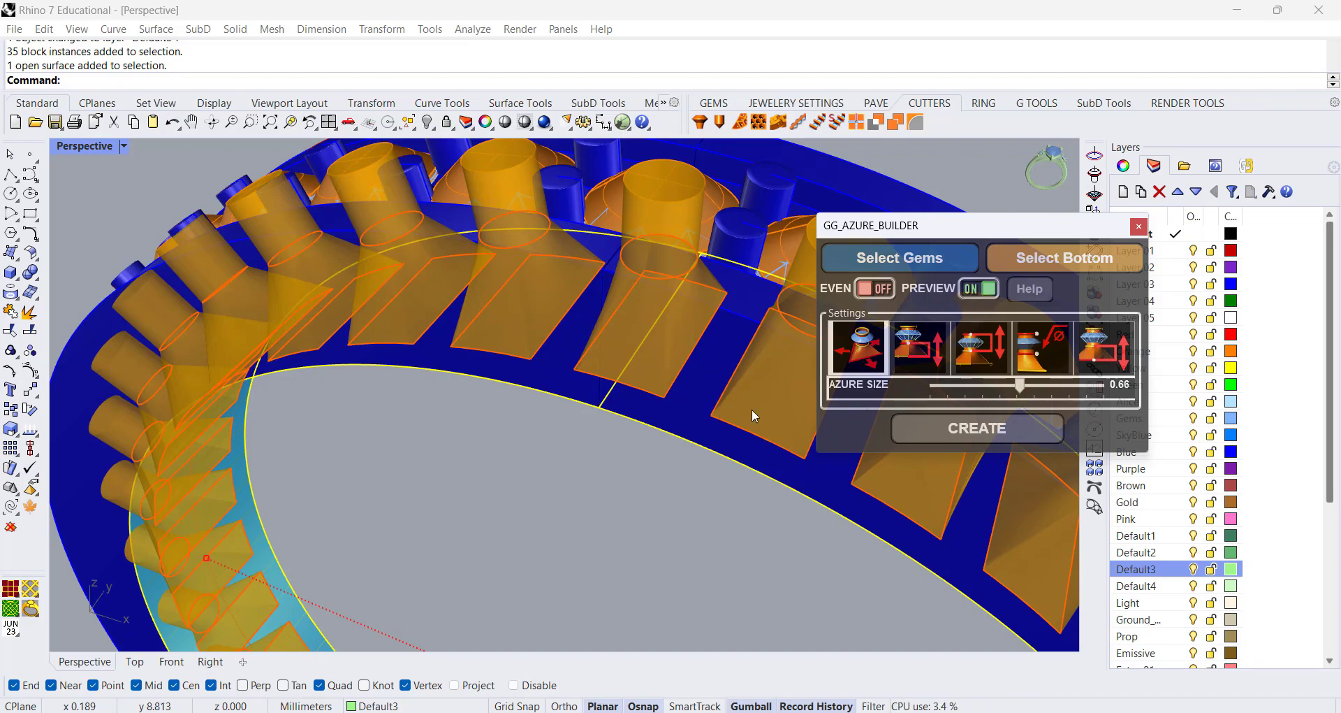
- Create the azures from the previewed shapes and close the Azure Builder
right_drag(752, 409, 557, 437)
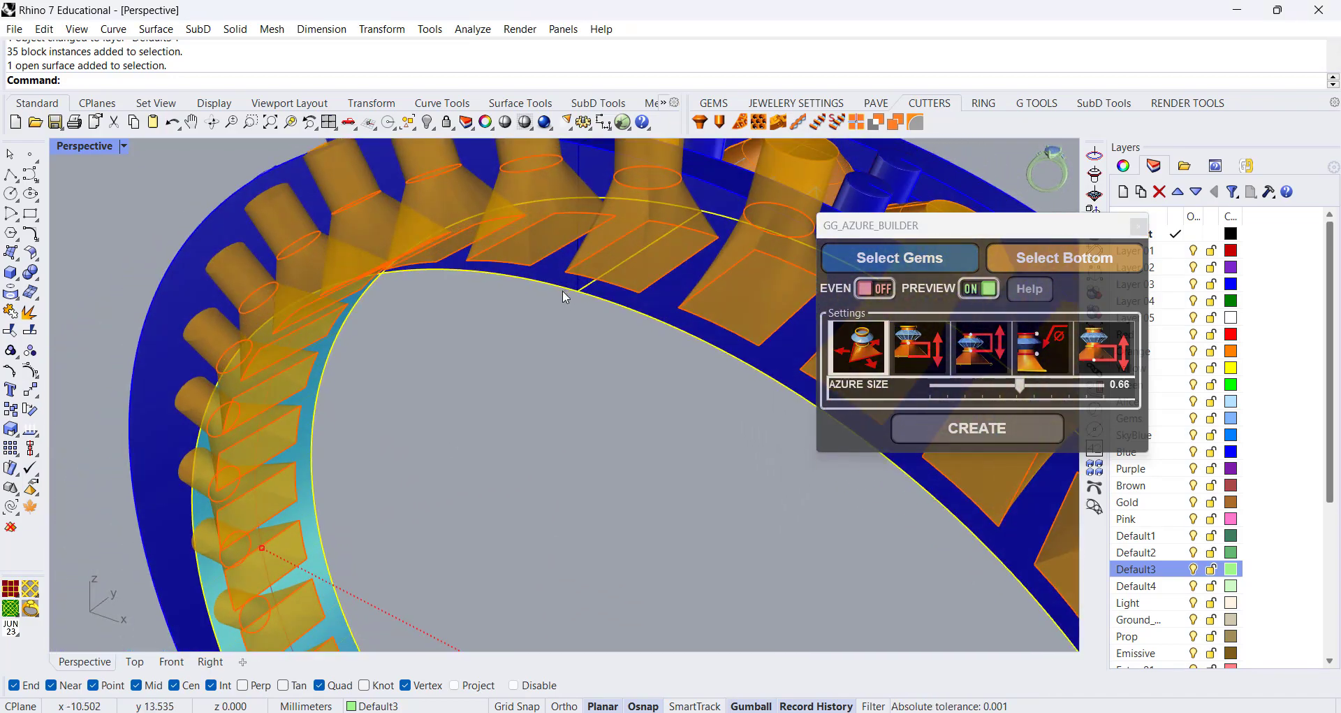
right_drag(563, 299, 693, 390)
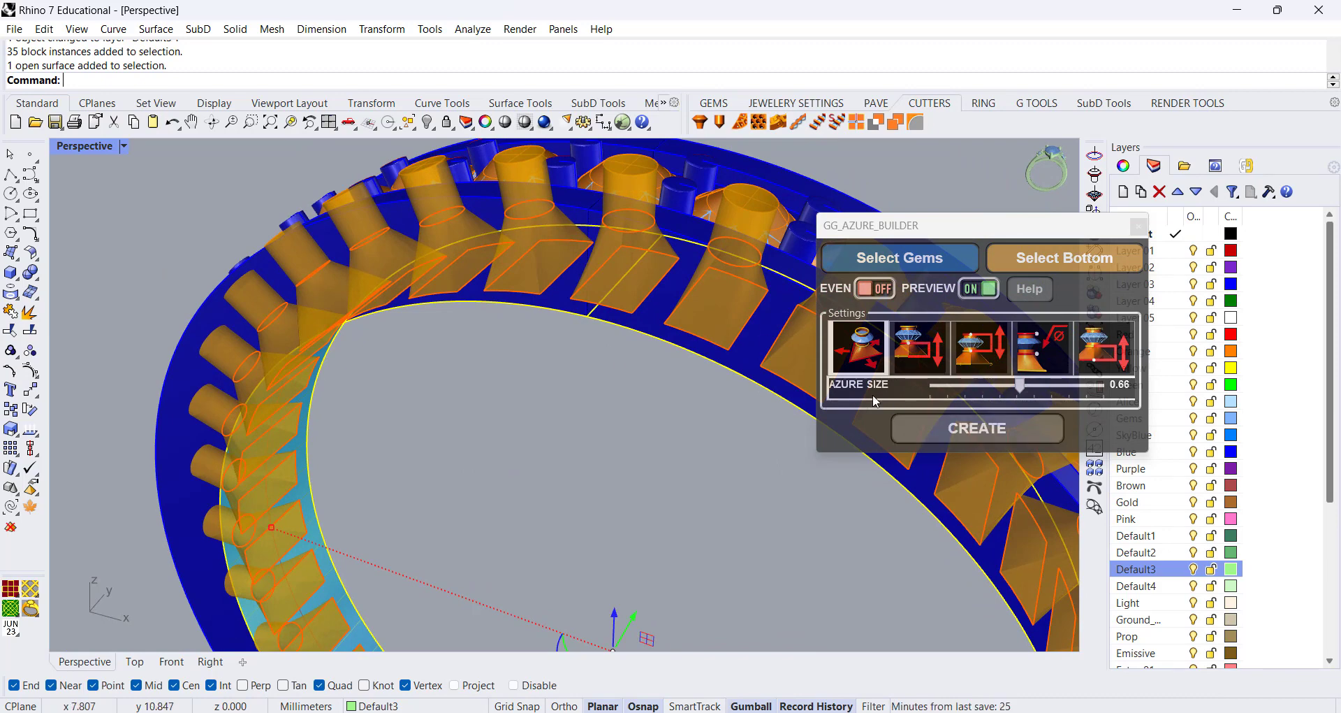
click(948, 431)
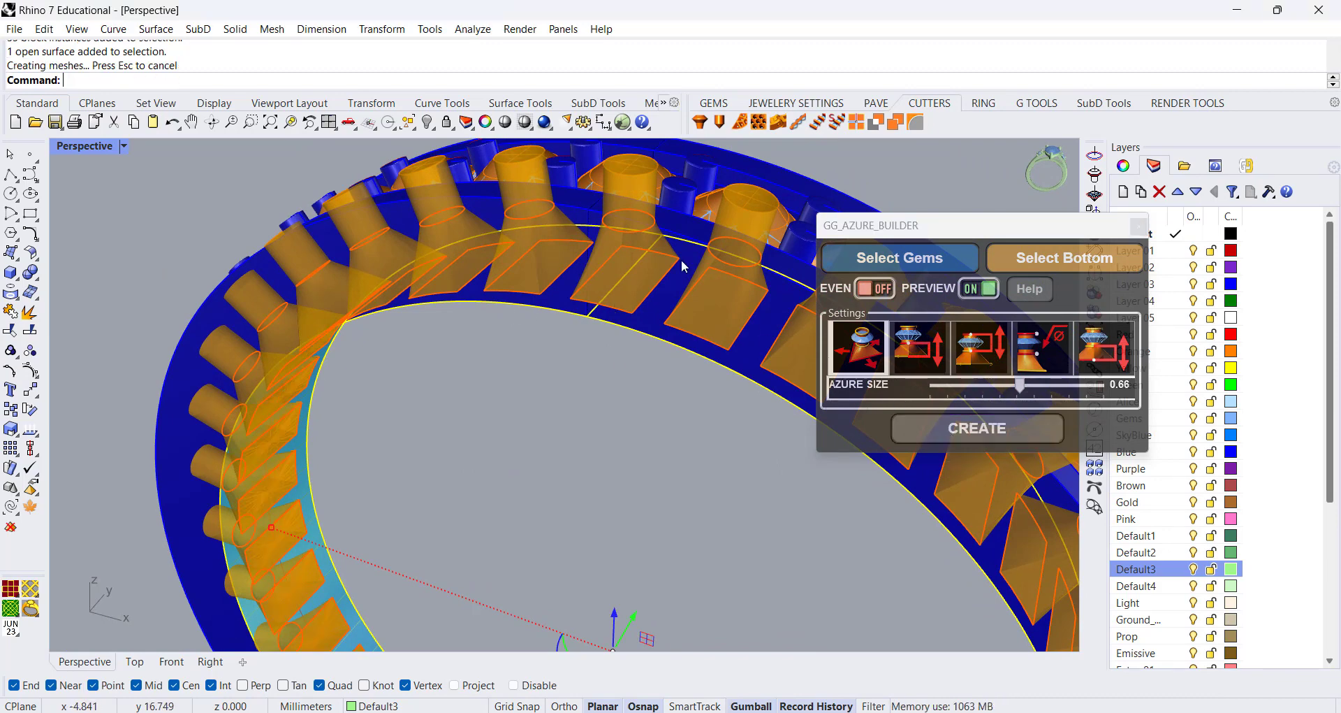
click(1139, 225)
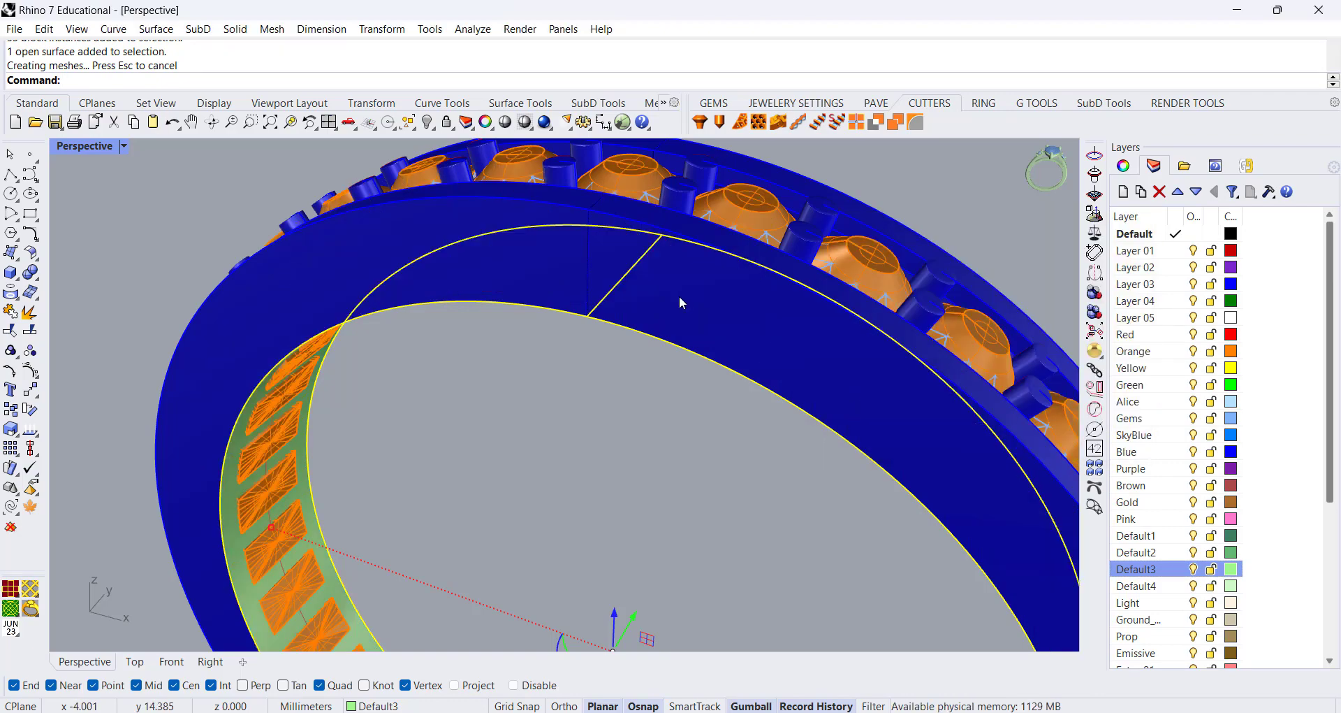
- Join the green inner band surface with the blue outer band into a single body
right_drag(950, 208, 560, 192)
scroll(526, 477, up, 8)
scroll(538, 440, down, 4)
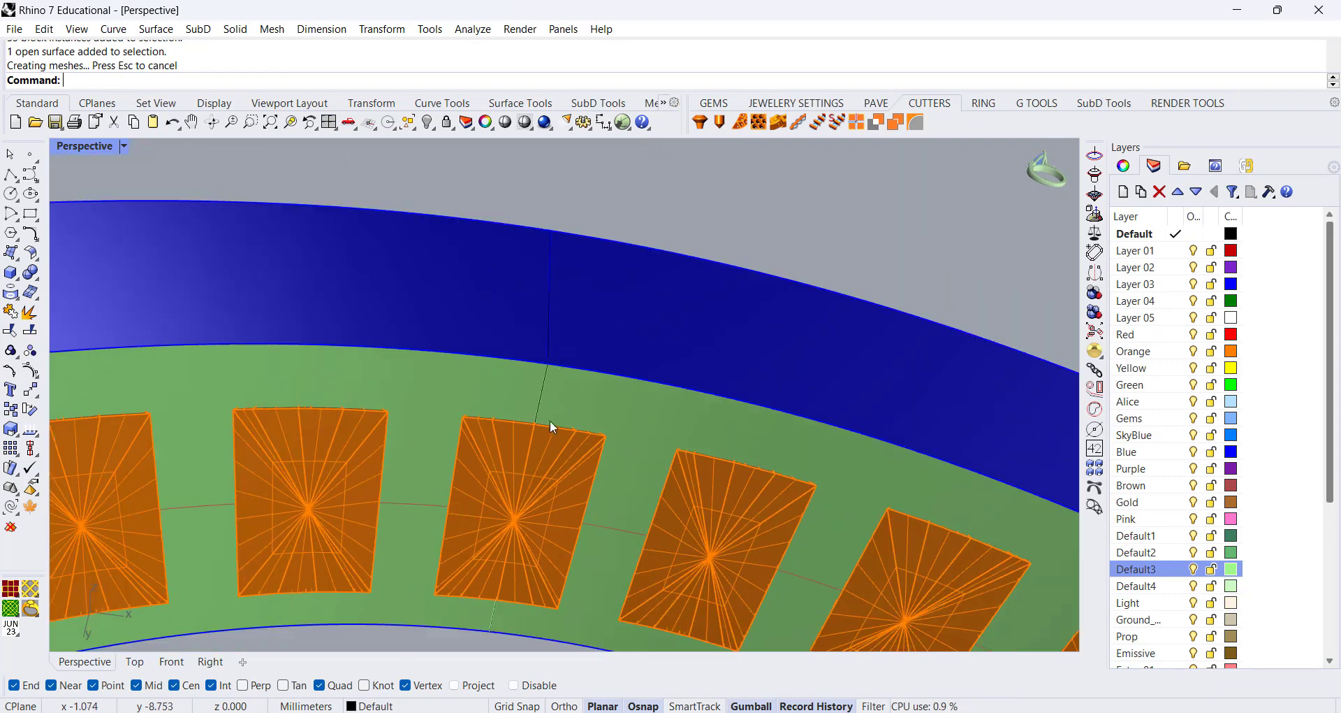
scroll(479, 410, down, 3)
scroll(475, 404, up, 2)
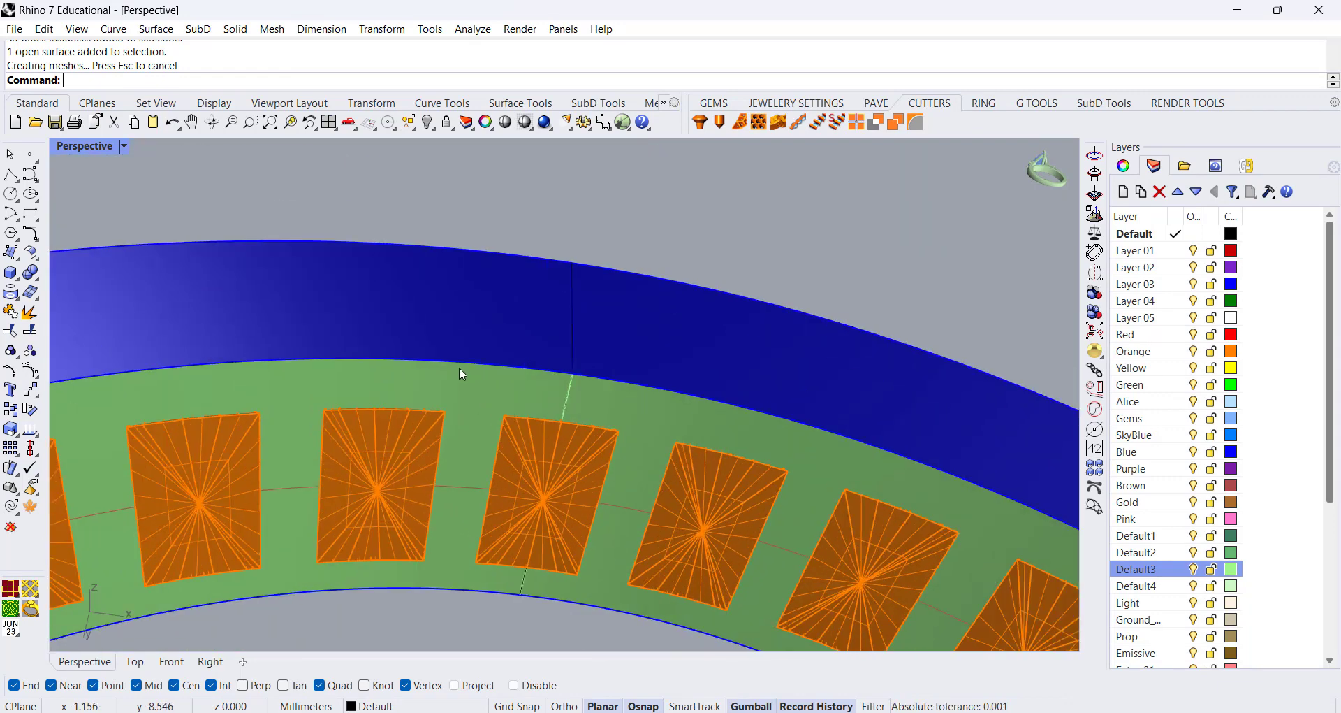
click(456, 387)
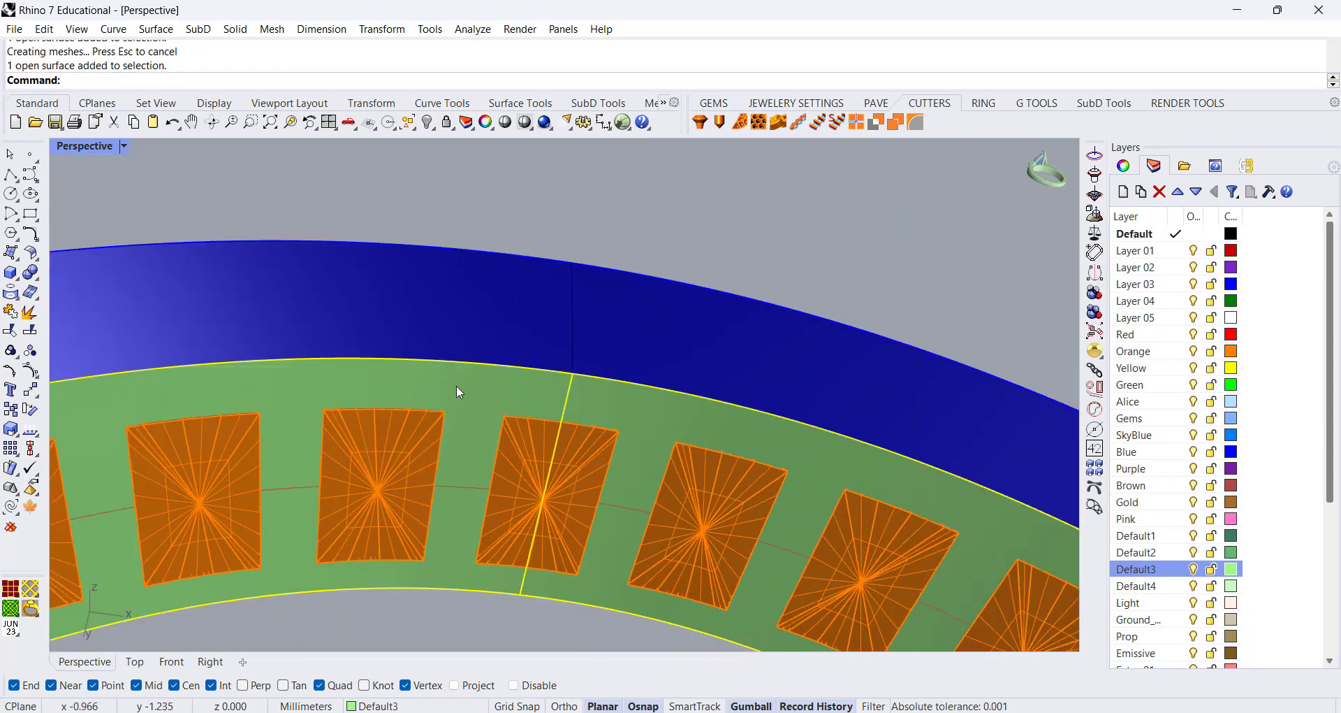
shift+click(477, 302)
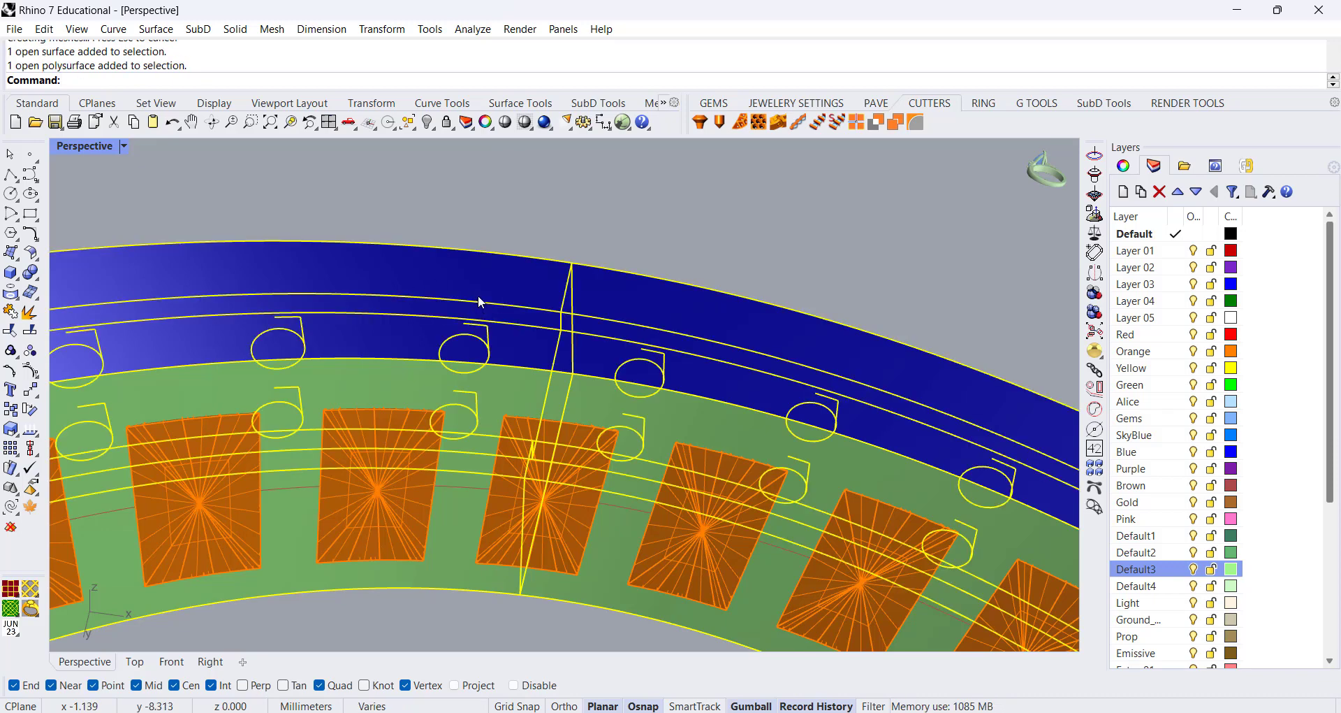
scroll(480, 302, down, 4)
right_drag(480, 303, 480, 365)
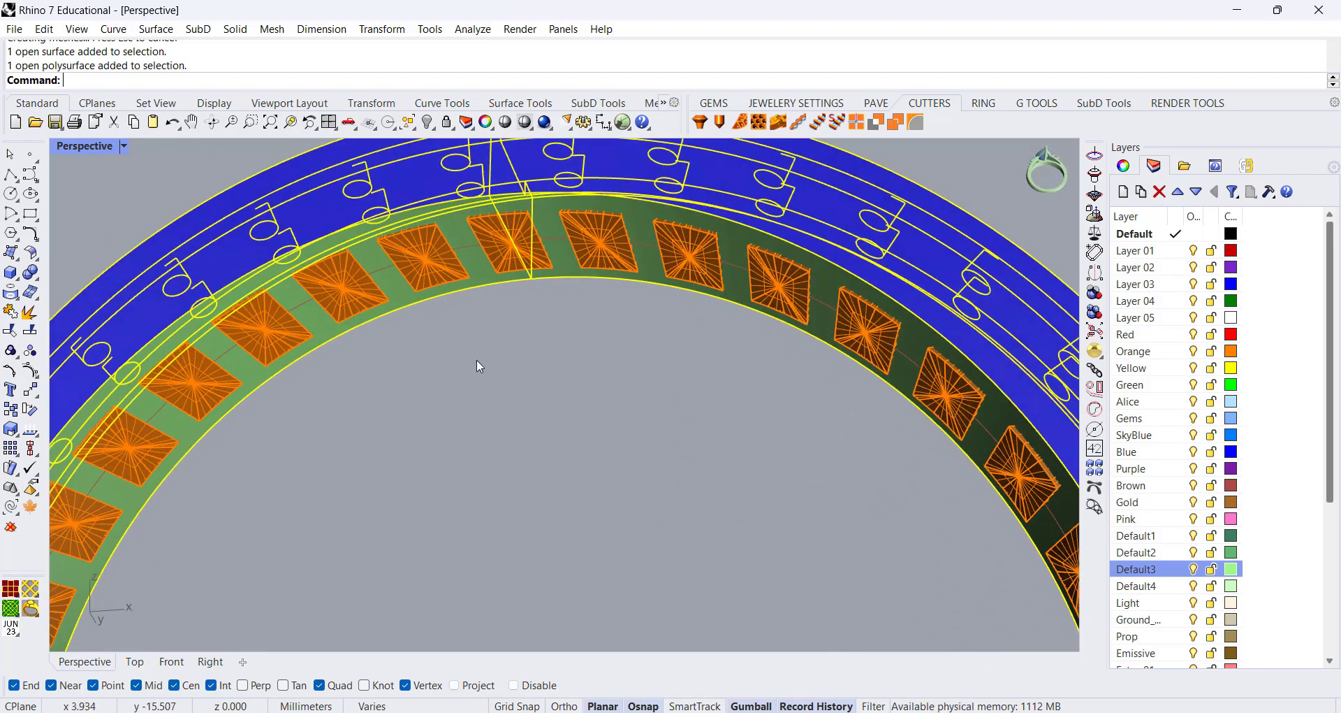
click(10, 310)
scroll(542, 317, down, 5)
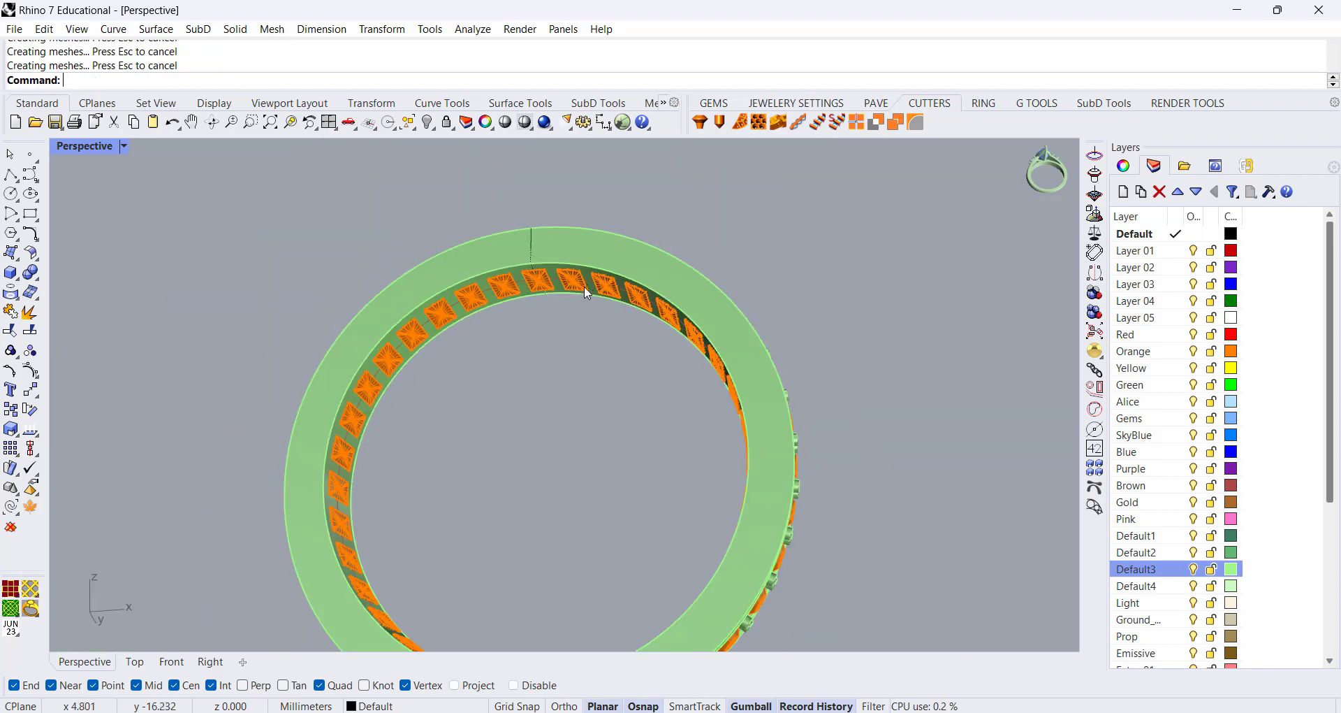
- Turn off the Gems layer so only the band and the orange cutters are displayed
right_drag(584, 287, 593, 365)
scroll(534, 408, up, 10)
scroll(527, 424, down, 5)
scroll(593, 364, up, 5)
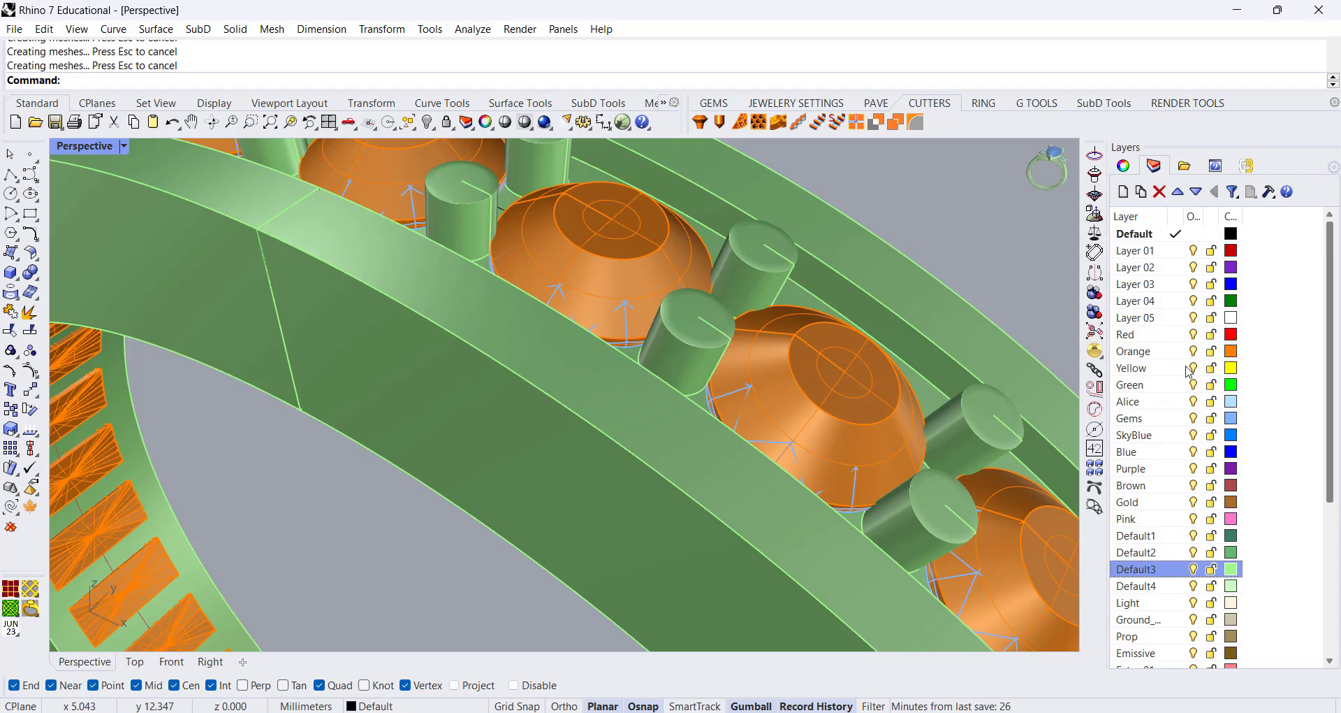
click(1196, 419)
scroll(537, 279, down, 5)
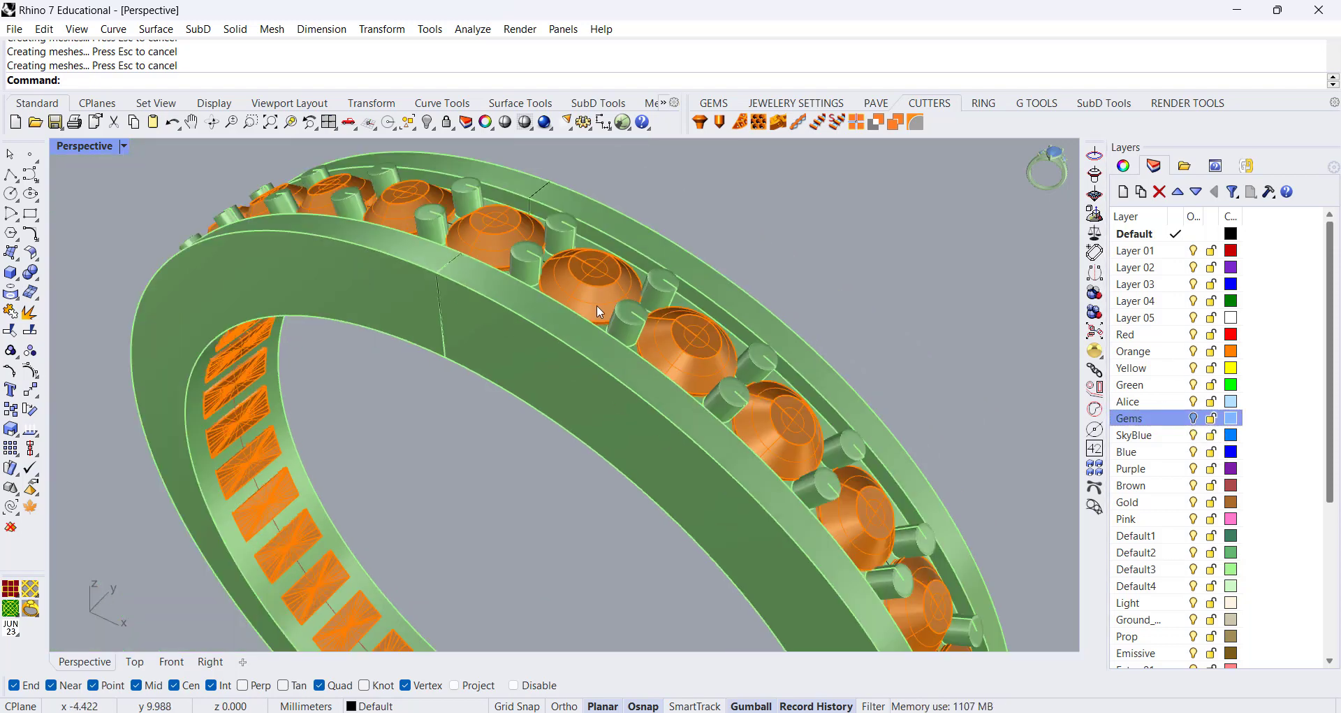
scroll(597, 304, up, 3)
right_drag(597, 298, 546, 288)
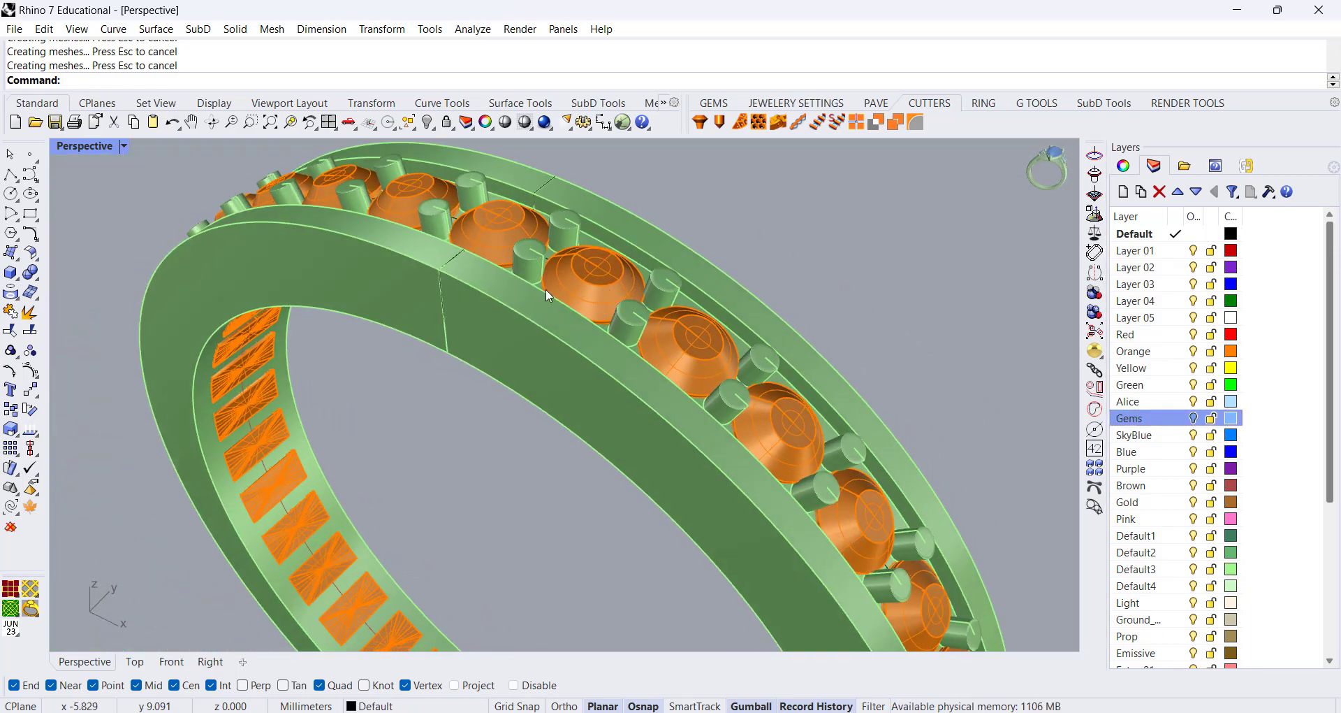
- Subtract the grouped gem cutters from the ring band with Boolean Difference, setting DeleteInput to Yes
click(30, 272)
drag(77, 265, 337, 370)
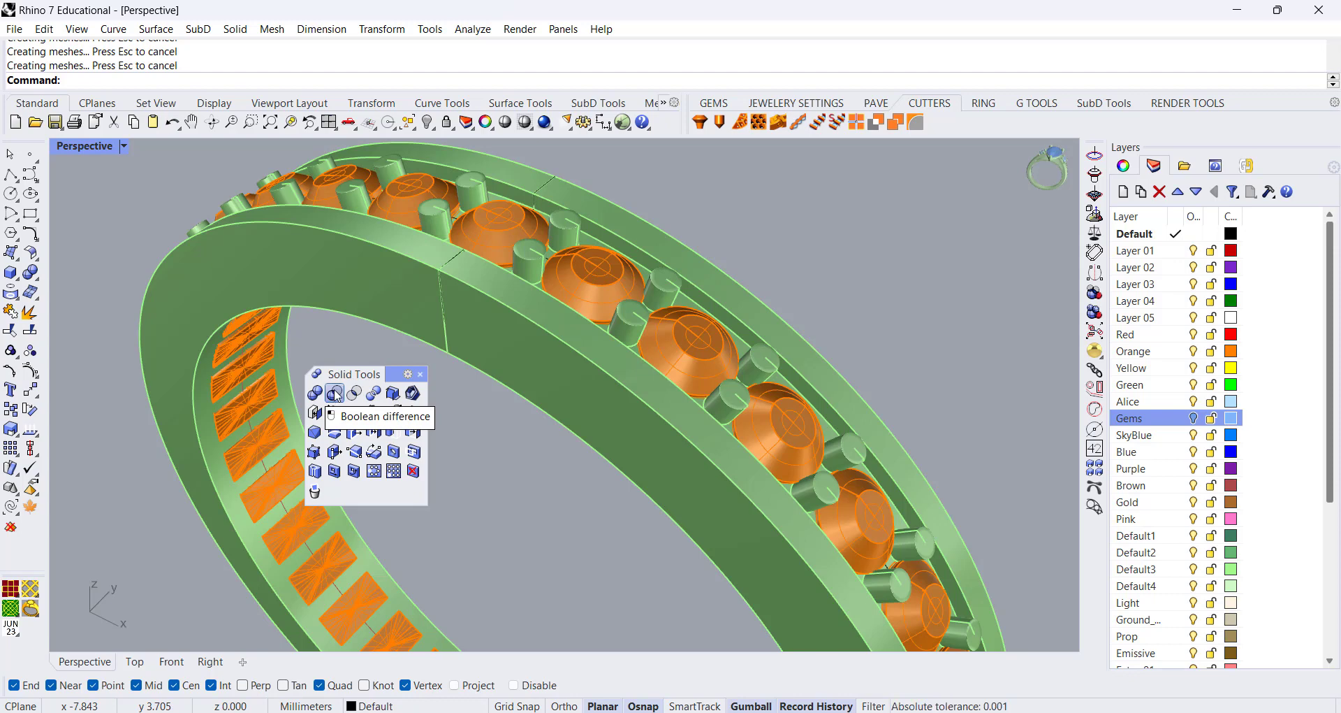
click(336, 393)
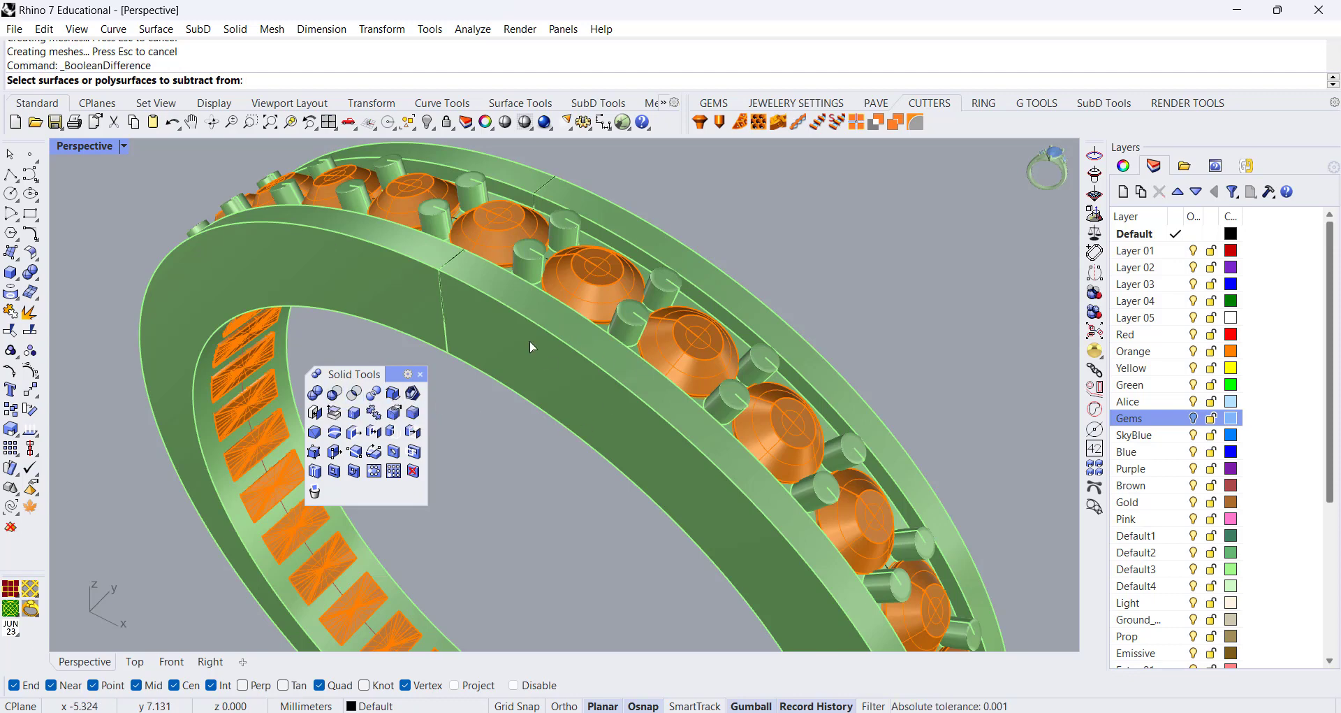
click(567, 370)
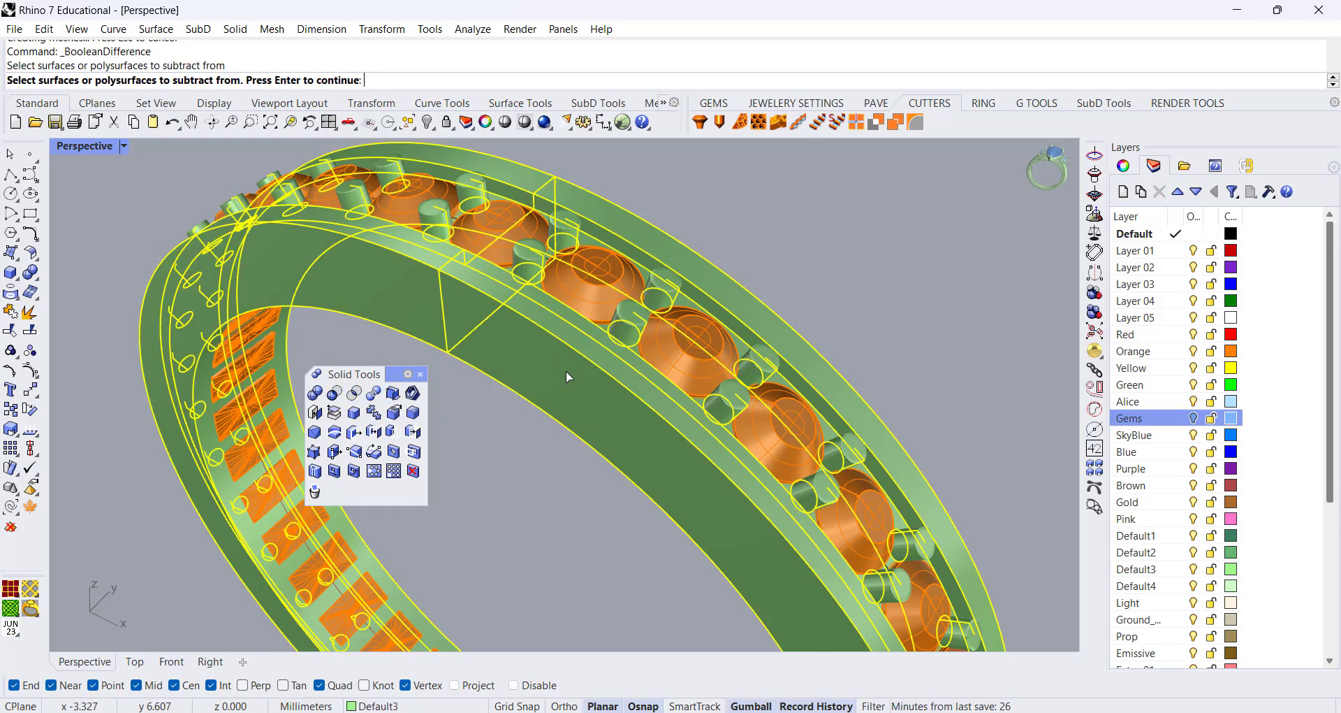
key(Return)
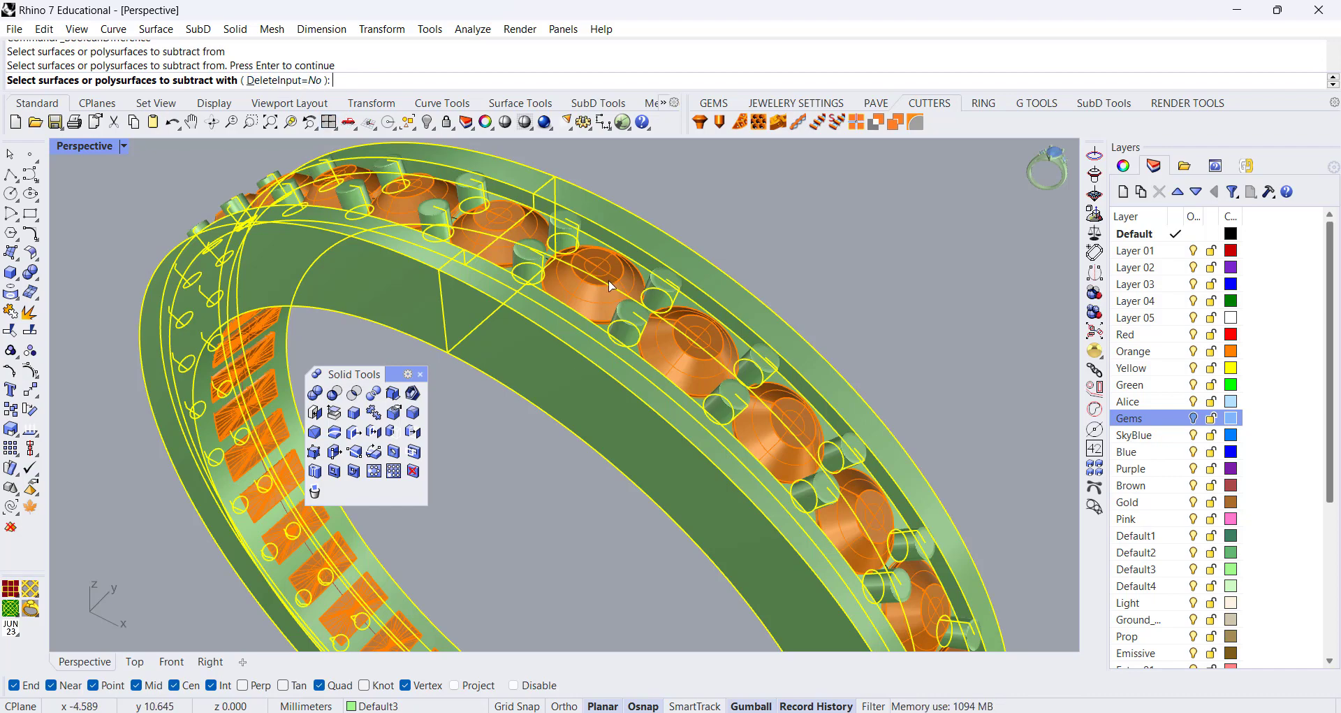
click(584, 287)
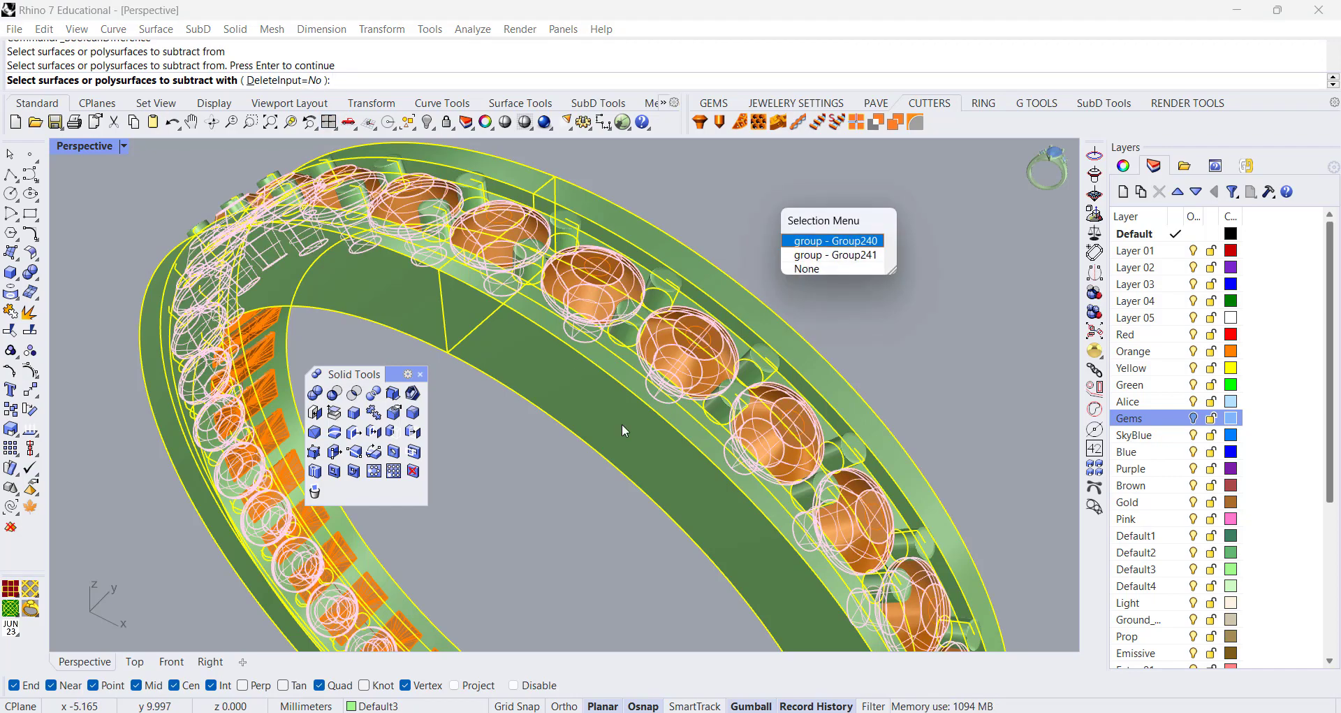
click(856, 246)
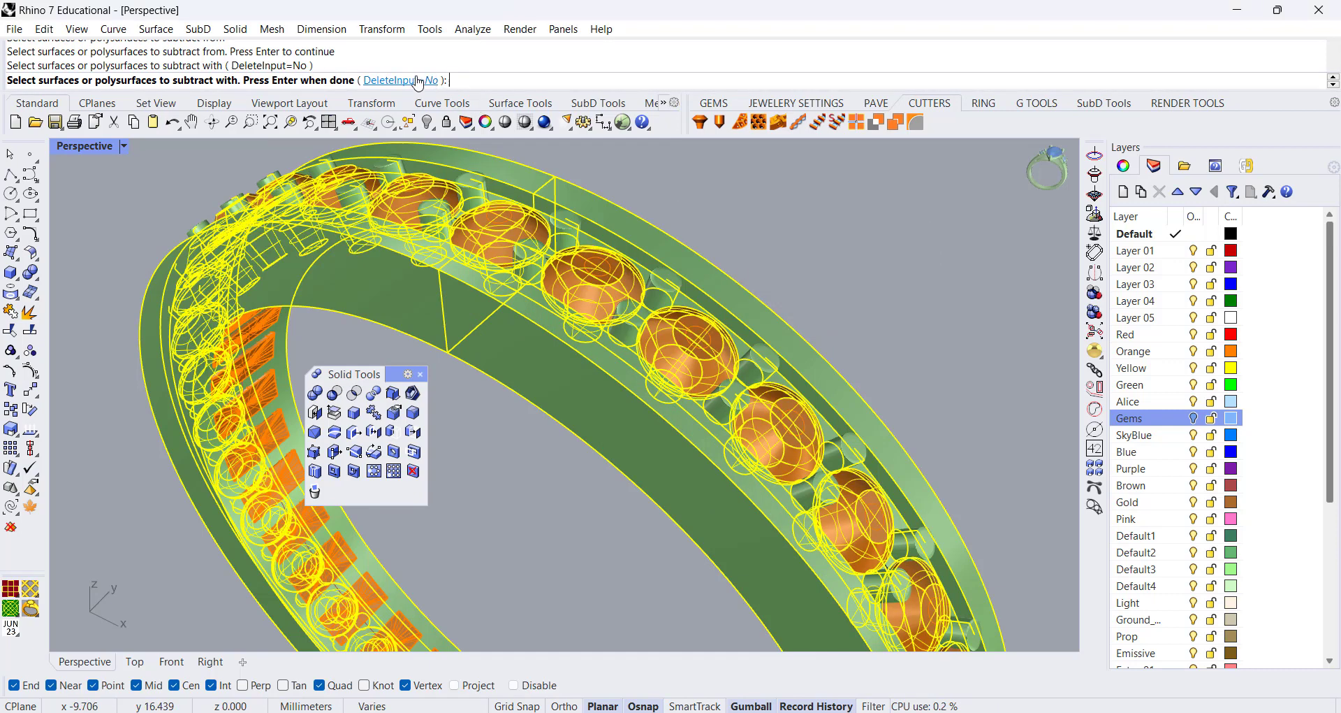
click(415, 85)
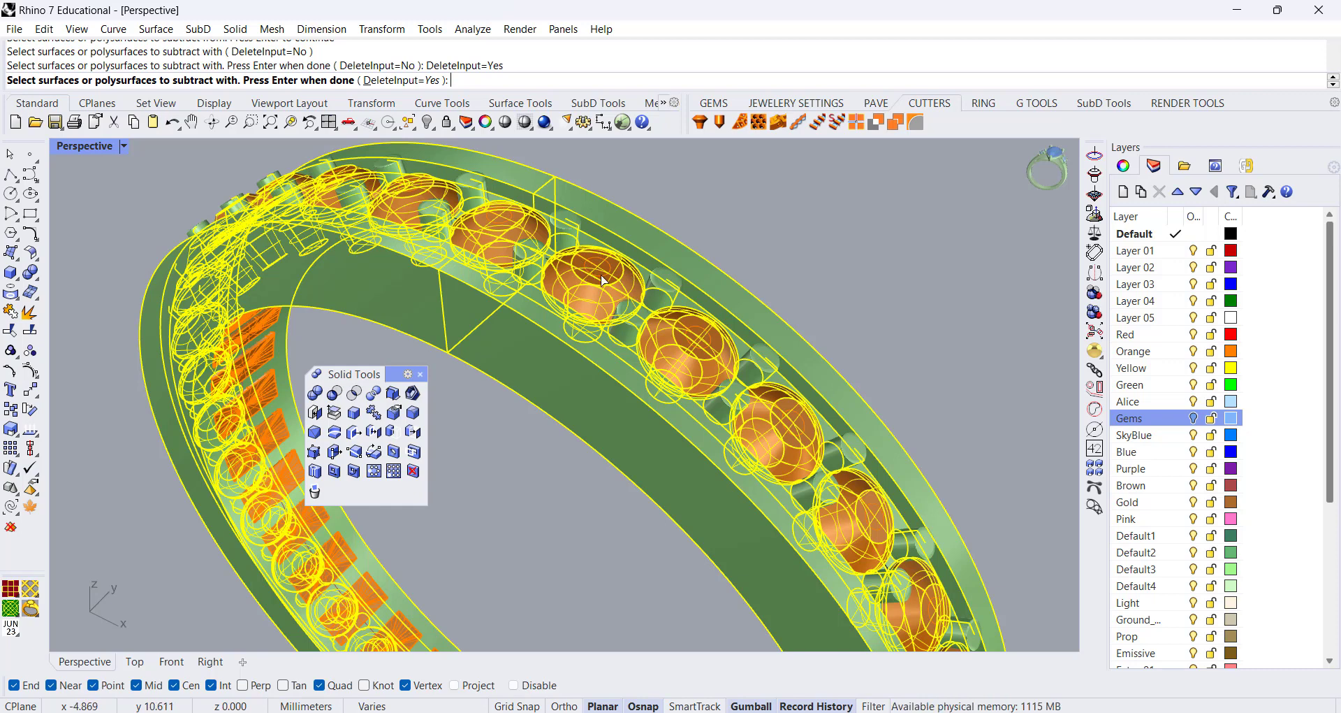
key(Return)
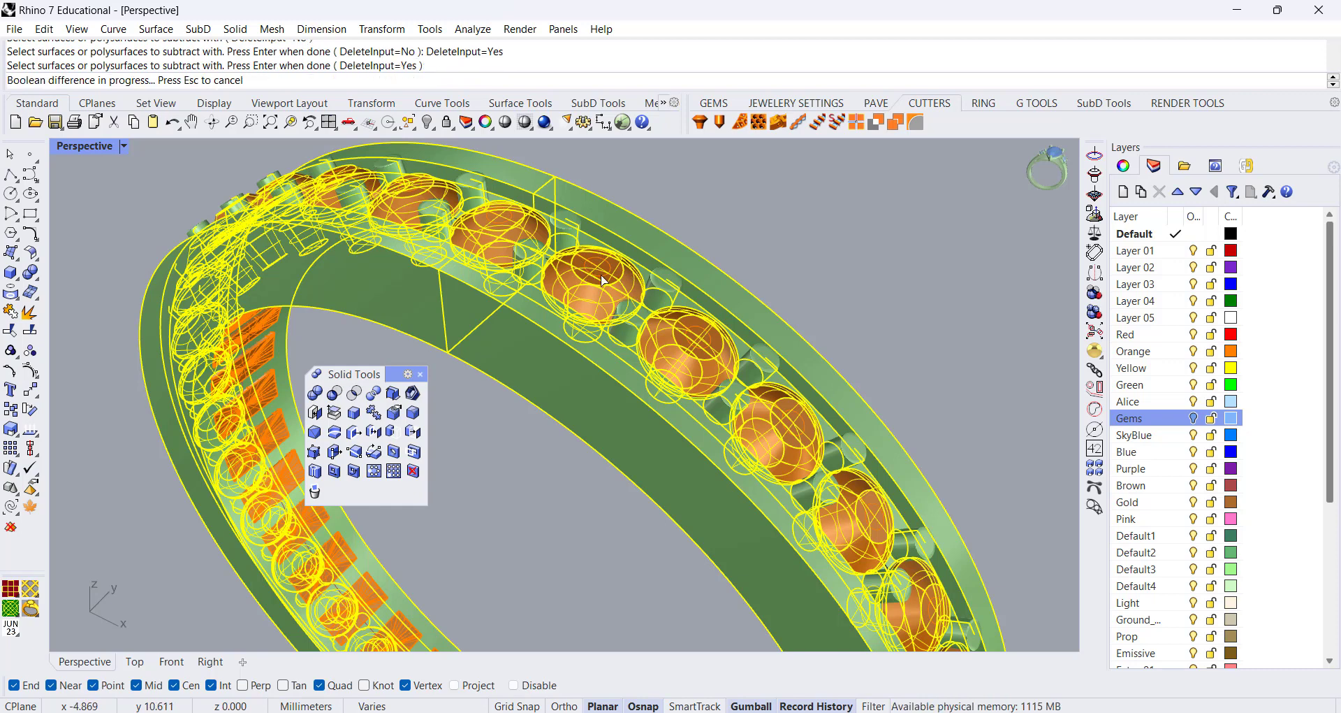
- Subtract the group of azures from the ring band with Boolean Difference to open the inner surface beneath the seats
right_drag(602, 290, 597, 435)
right_drag(555, 495, 548, 419)
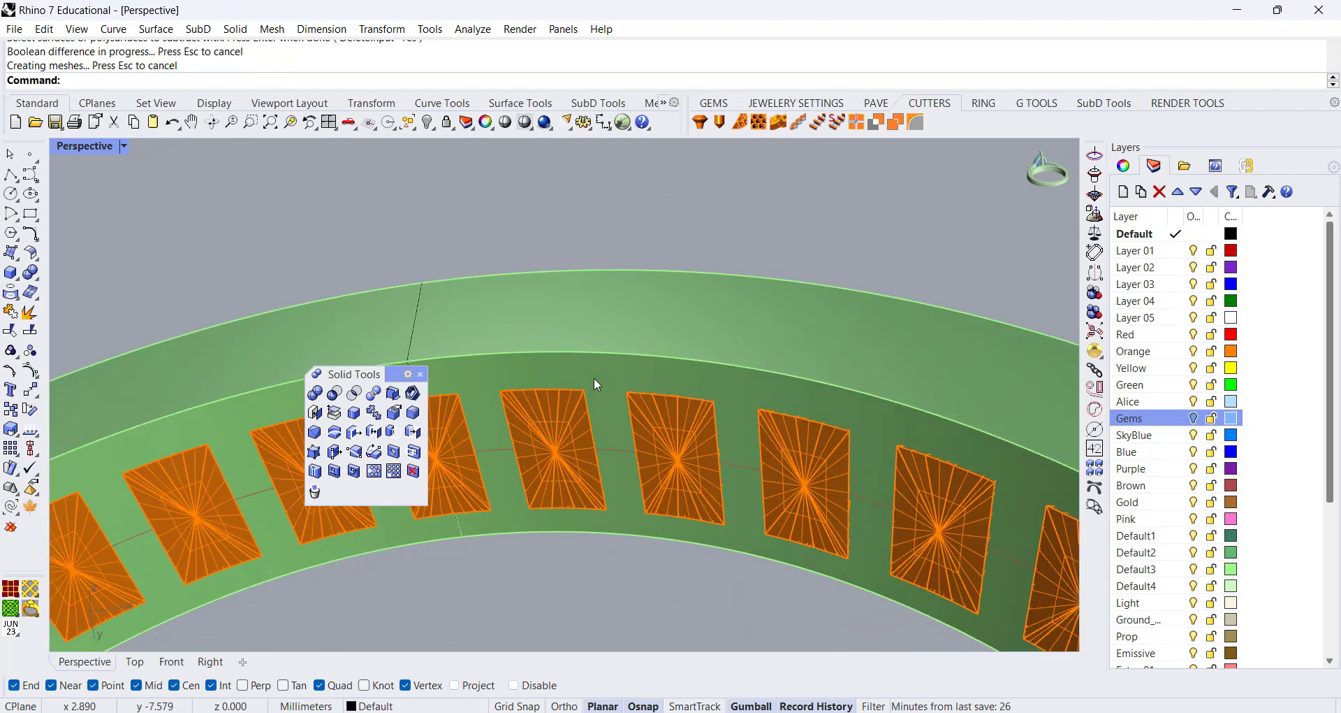
click(335, 395)
click(552, 311)
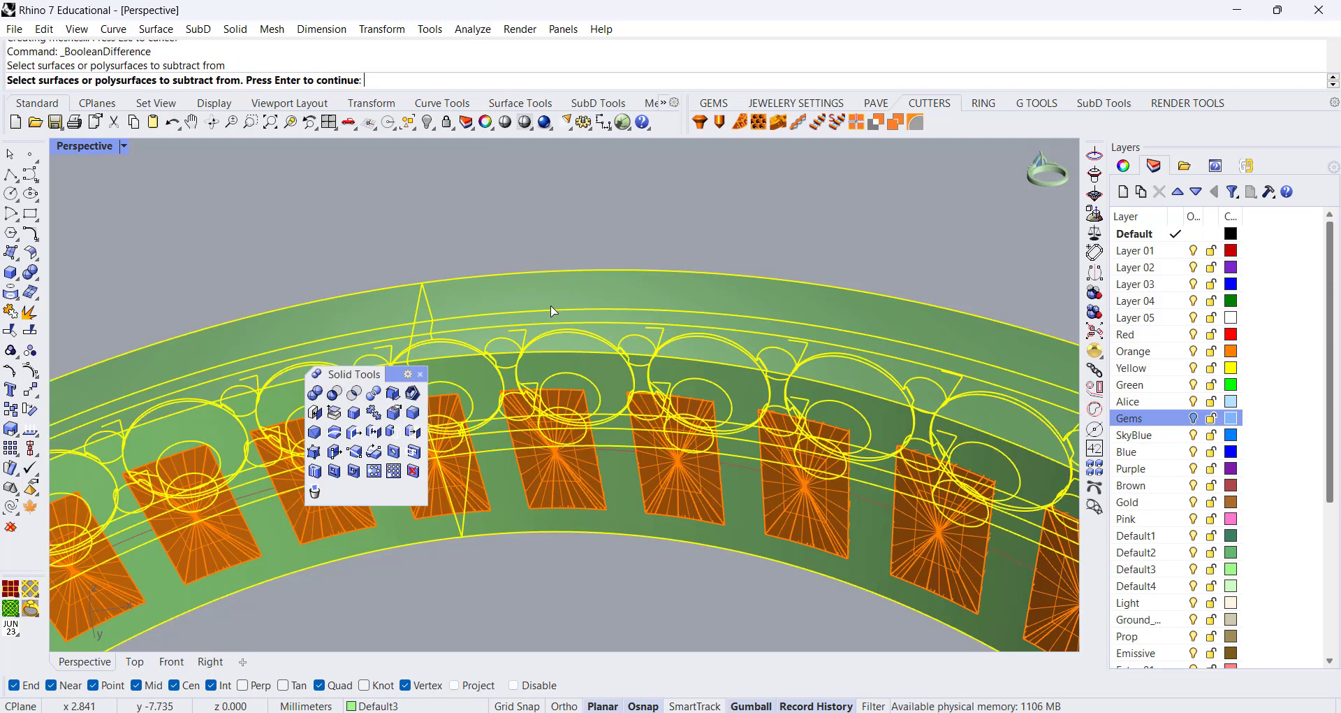
key(Return)
click(562, 486)
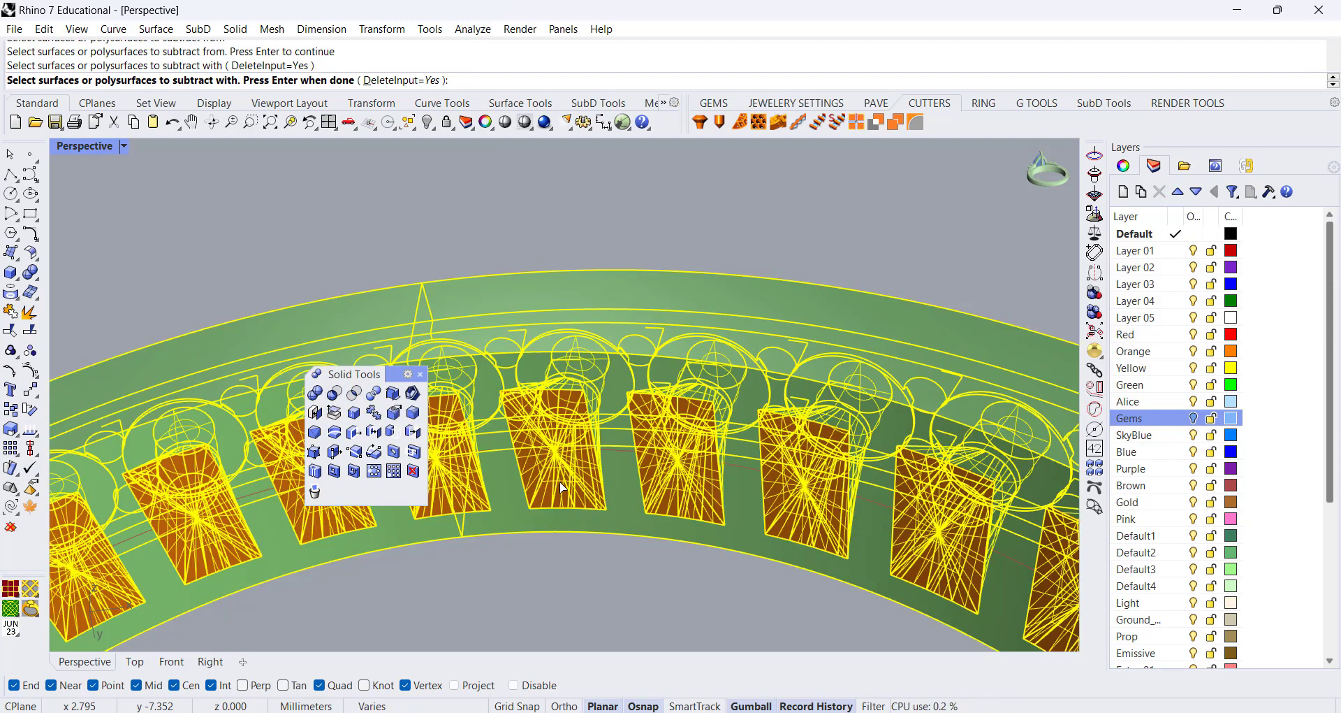
key(Return)
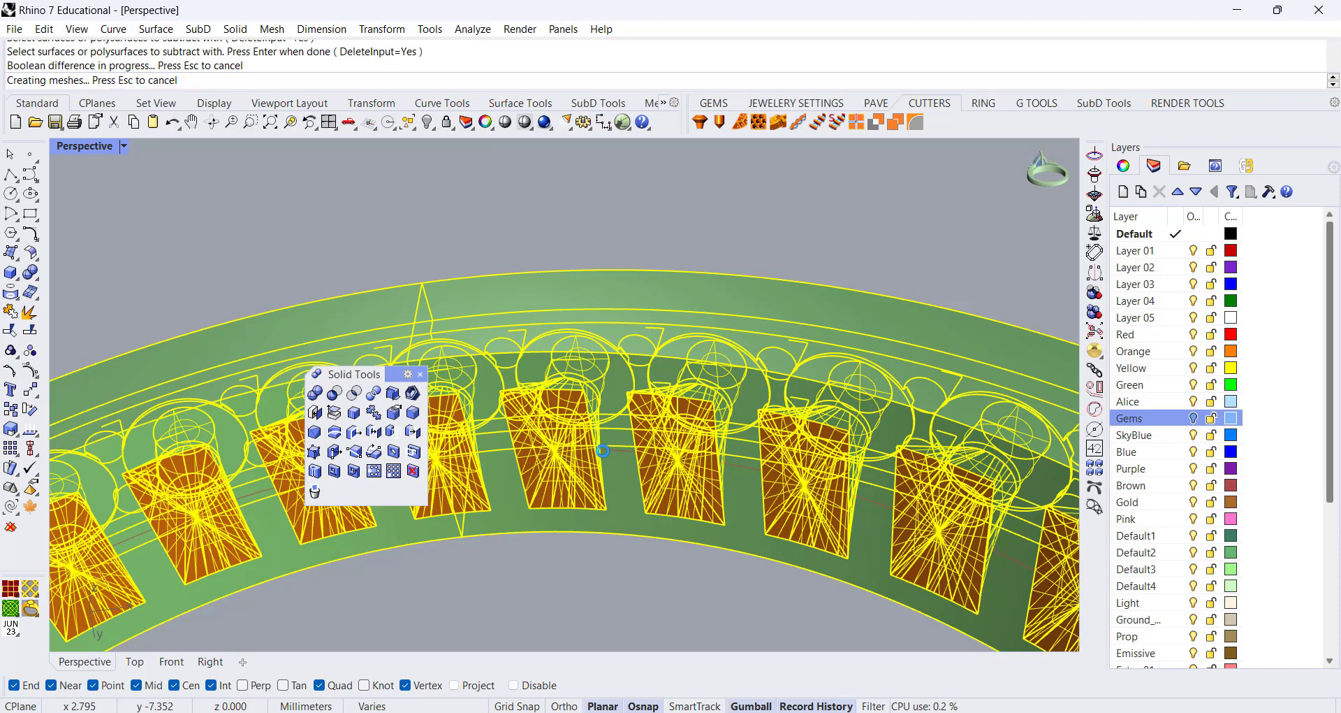
click(420, 375)
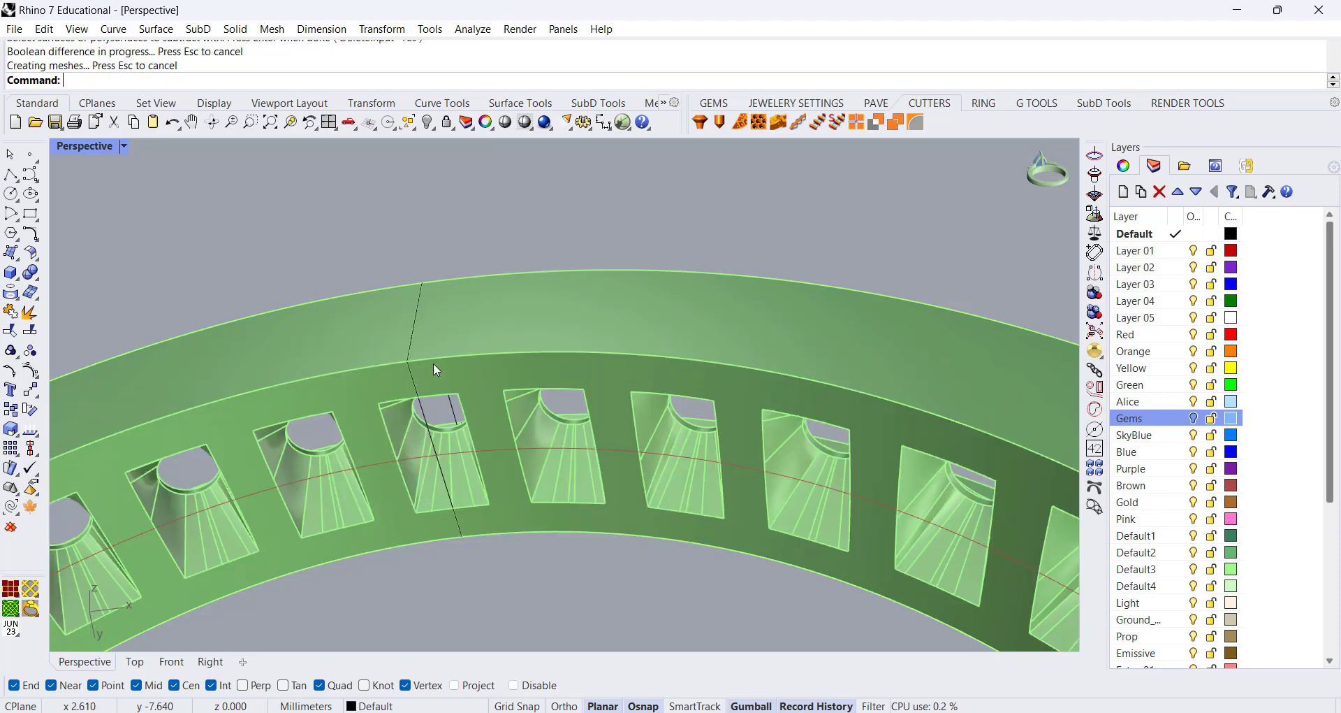
- Turn the Gems layer back on to display the stones in the cut band
right_drag(433, 363, 480, 609)
click(1197, 419)
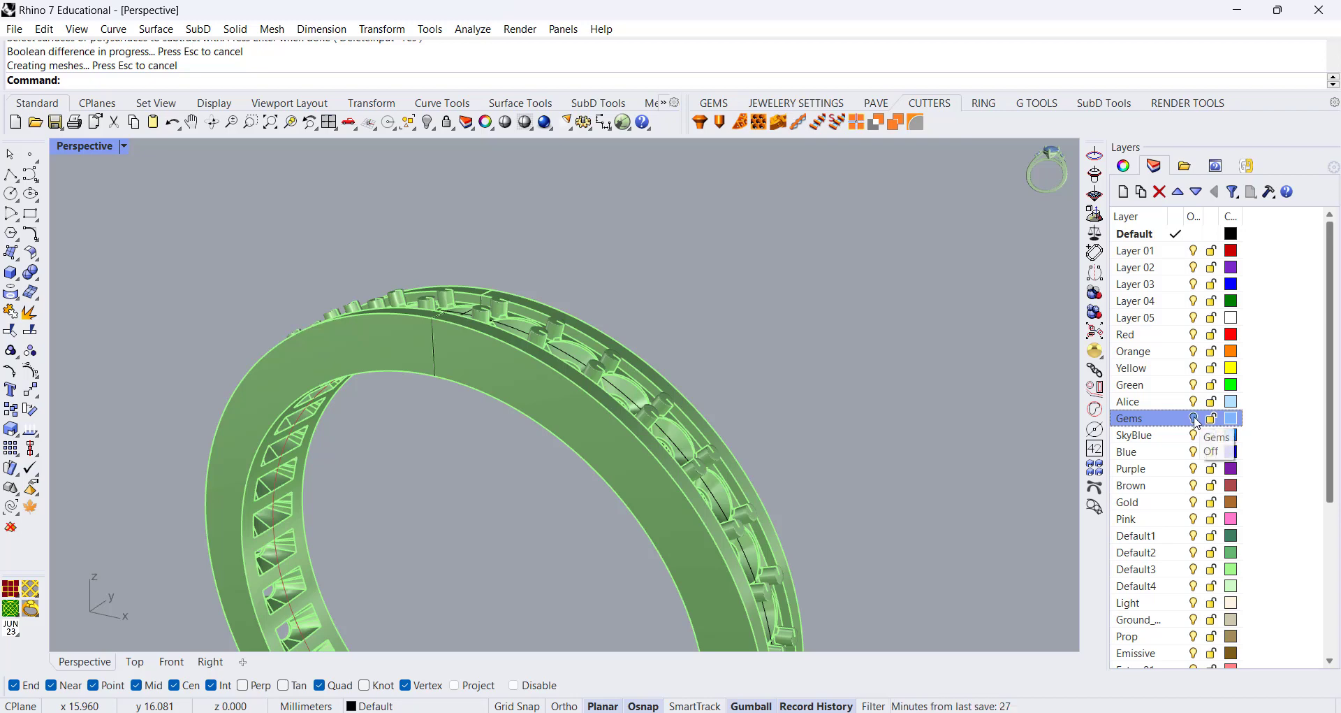
click(1194, 418)
right_drag(783, 298, 748, 341)
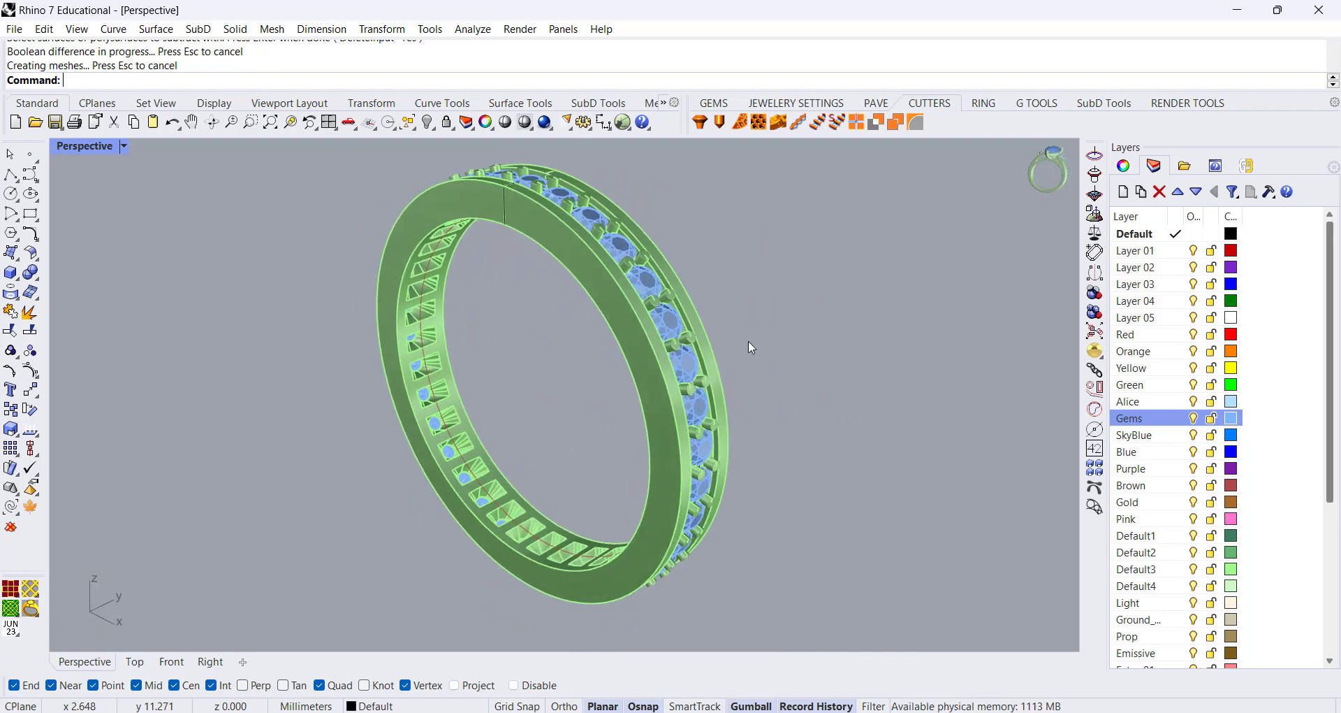
- Hide the Gems layer and examine the cut gem seats, prongs and azure openings up close
right_drag(470, 261, 604, 251)
scroll(637, 249, up, 5)
scroll(638, 248, up, 3)
click(1196, 415)
click(1194, 418)
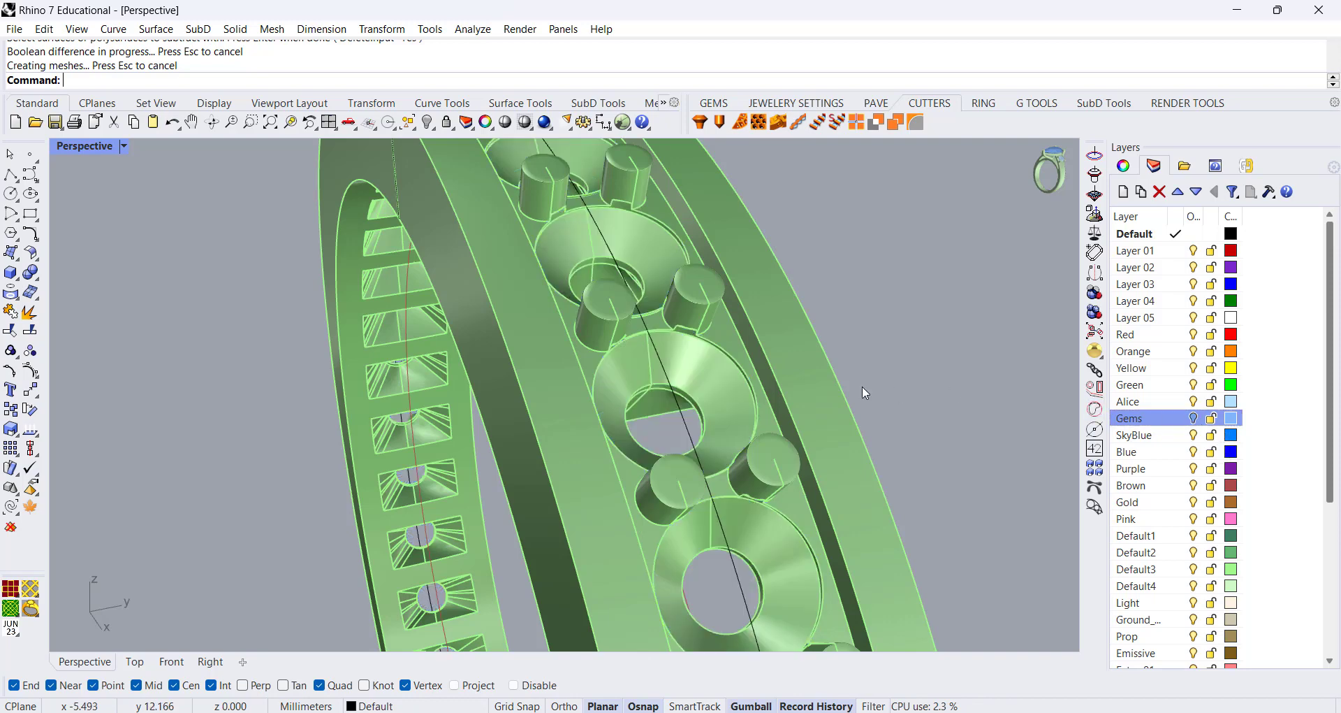
right_drag(702, 370, 661, 318)
scroll(706, 324, down, 5)
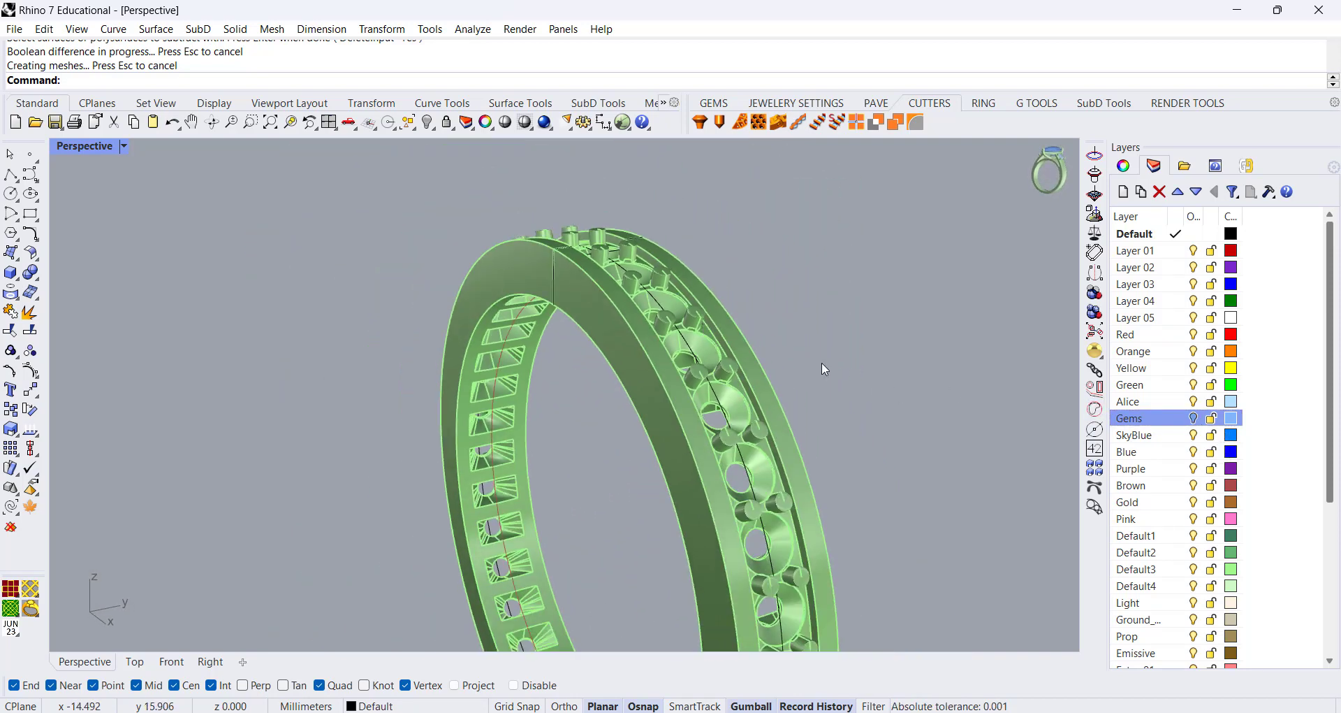
- Show the Gems layer again and examine the finished ring from the azure openings inside to the stones outside
click(1195, 418)
right_drag(641, 334, 708, 338)
scroll(584, 413, down, 2)
right_drag(584, 413, 527, 503)
scroll(531, 461, up, 6)
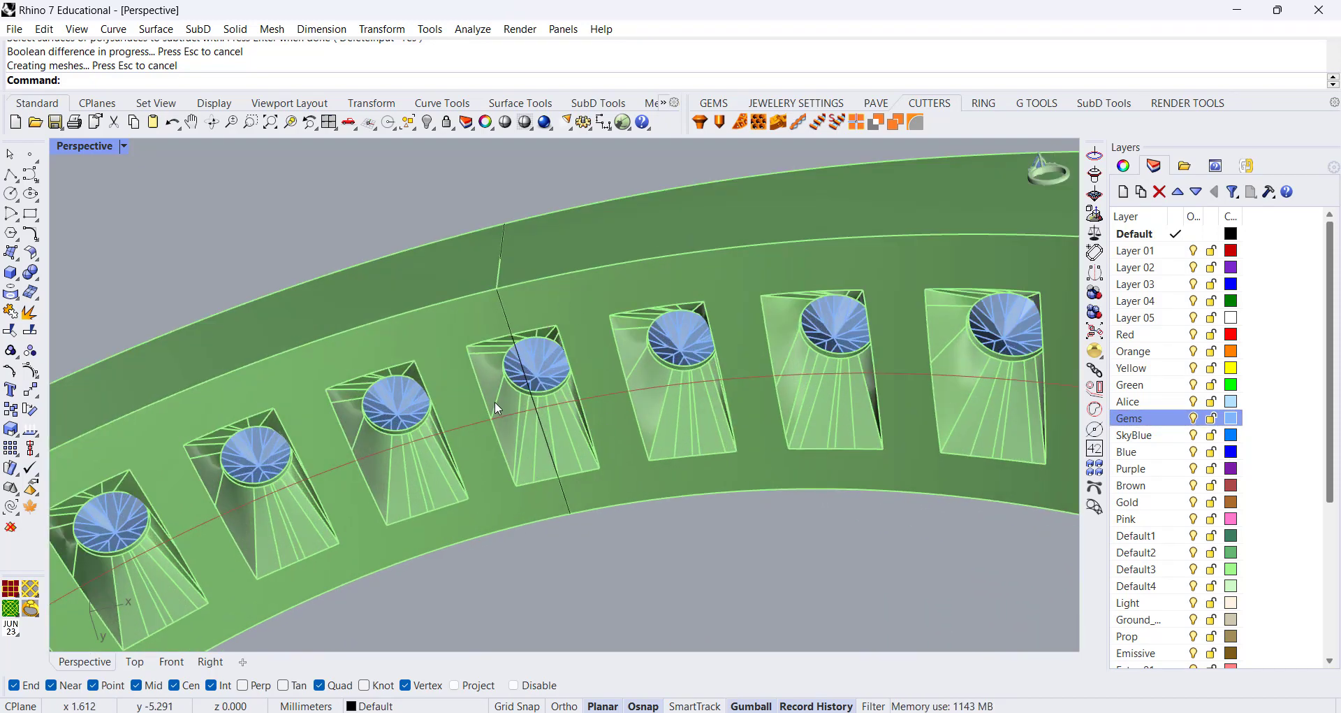
scroll(511, 340, down, 8)
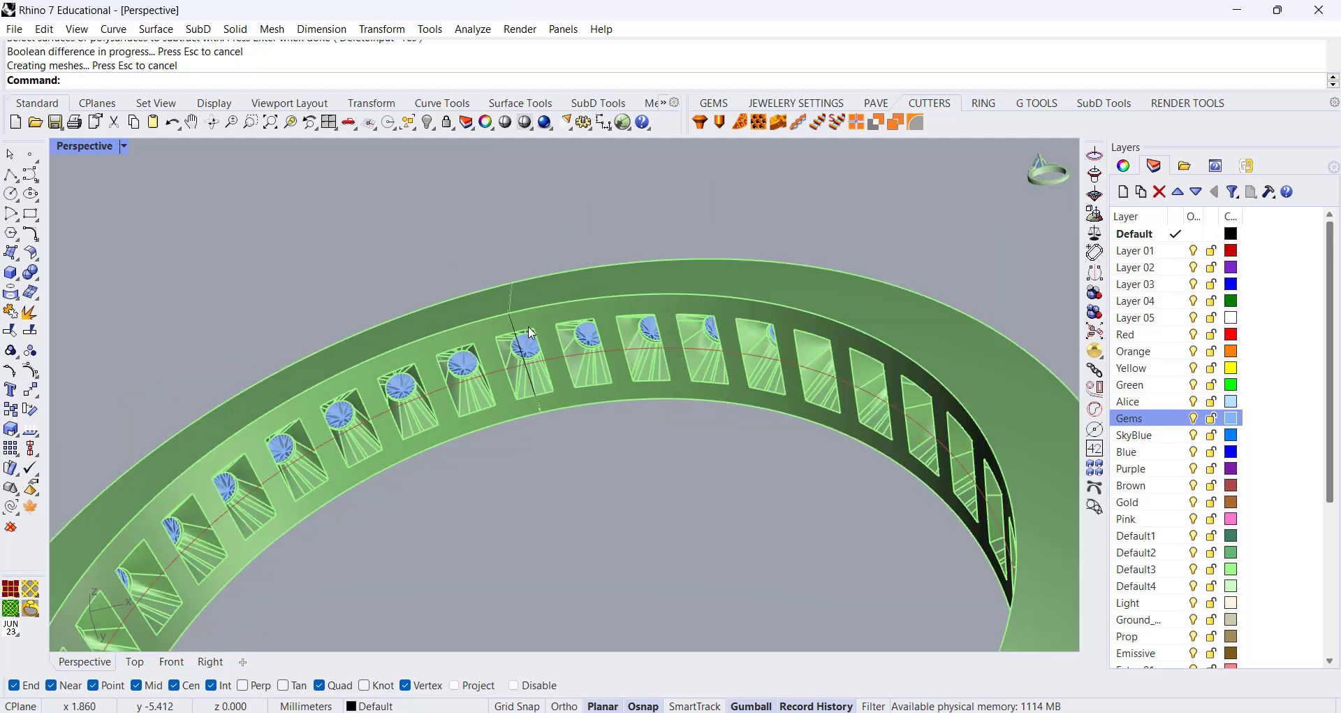
right_drag(540, 322, 556, 404)
scroll(547, 391, up, 3)
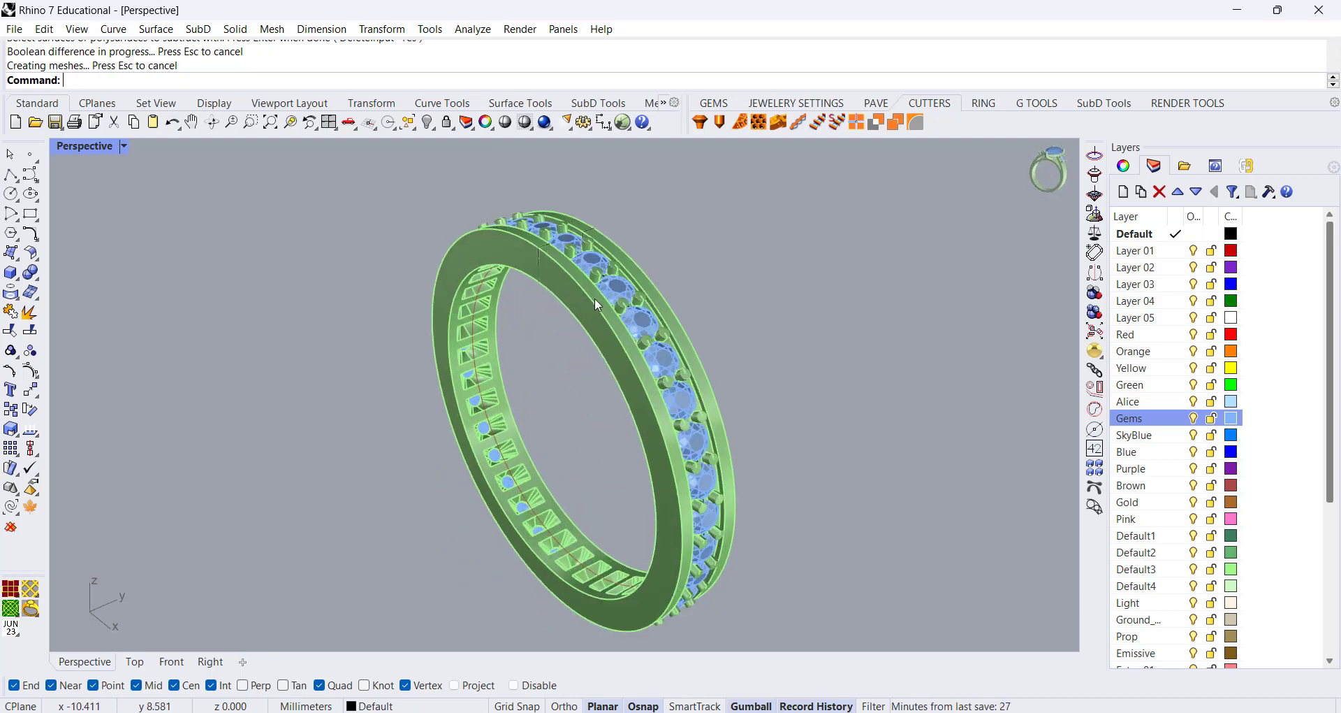
right_drag(820, 468, 659, 387)
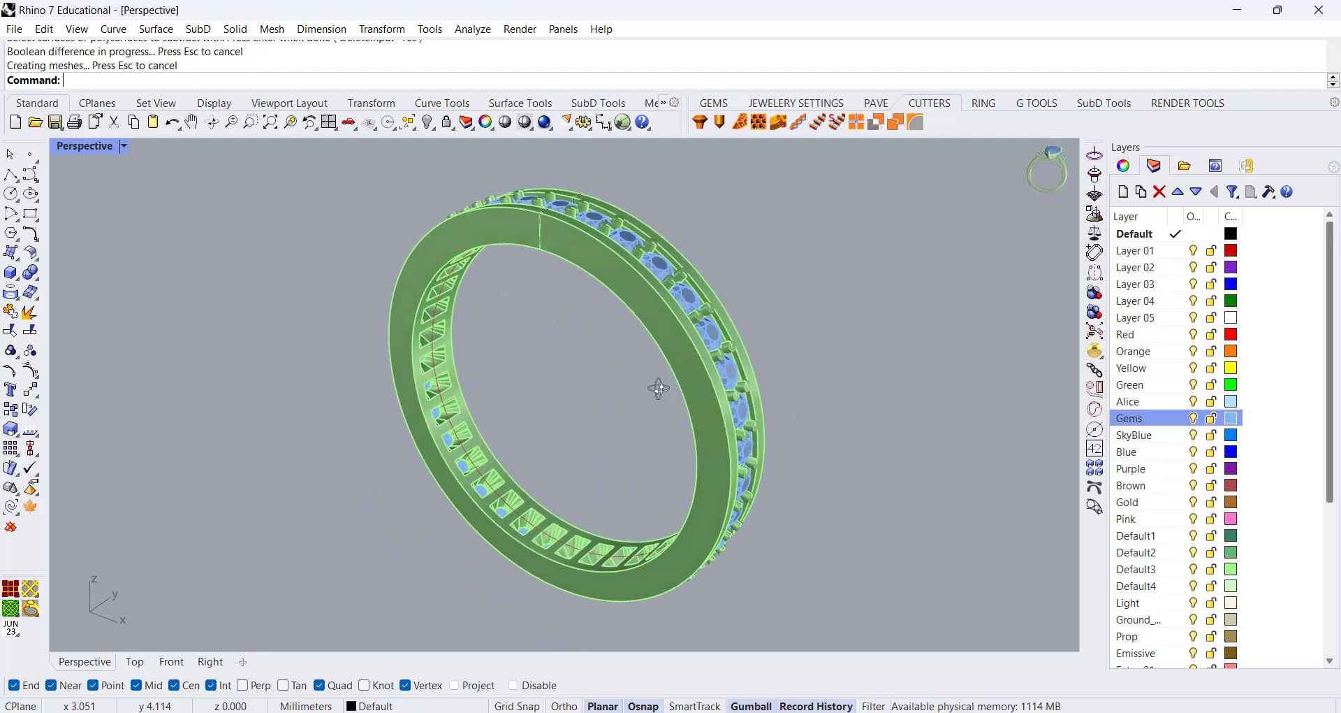
right_drag(740, 405, 700, 360)
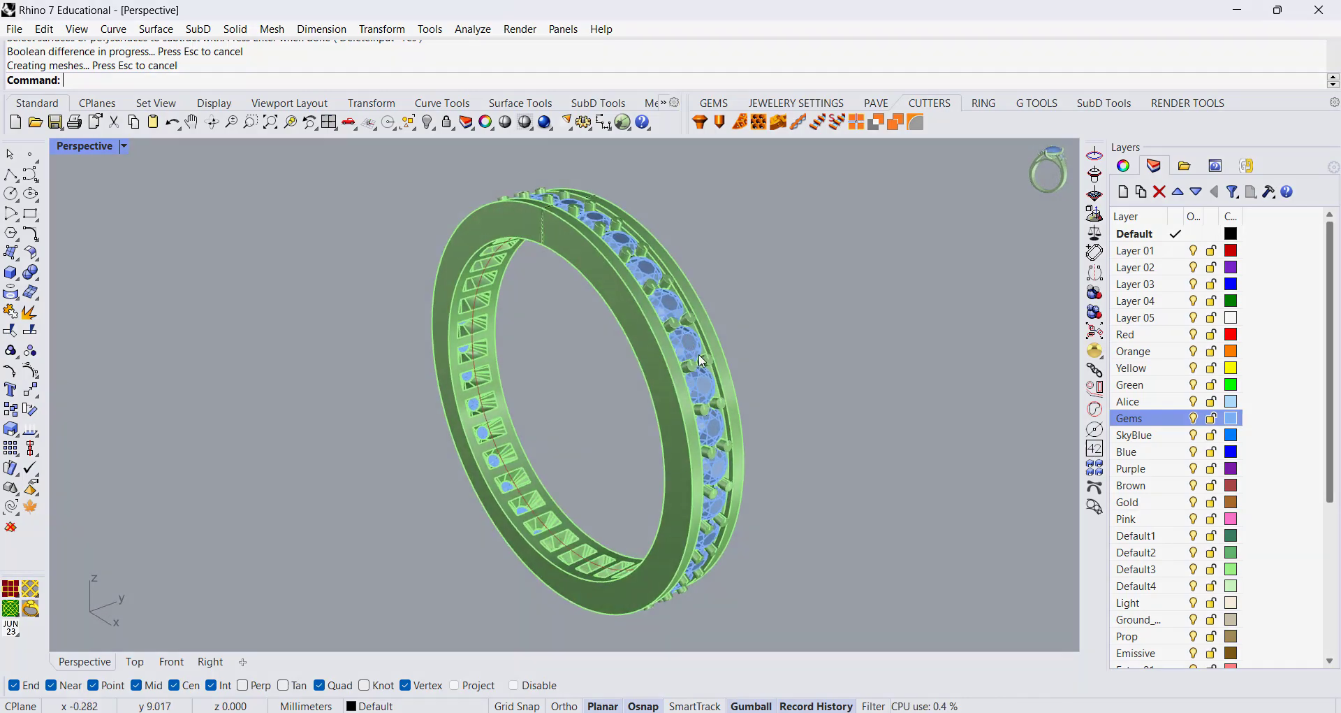